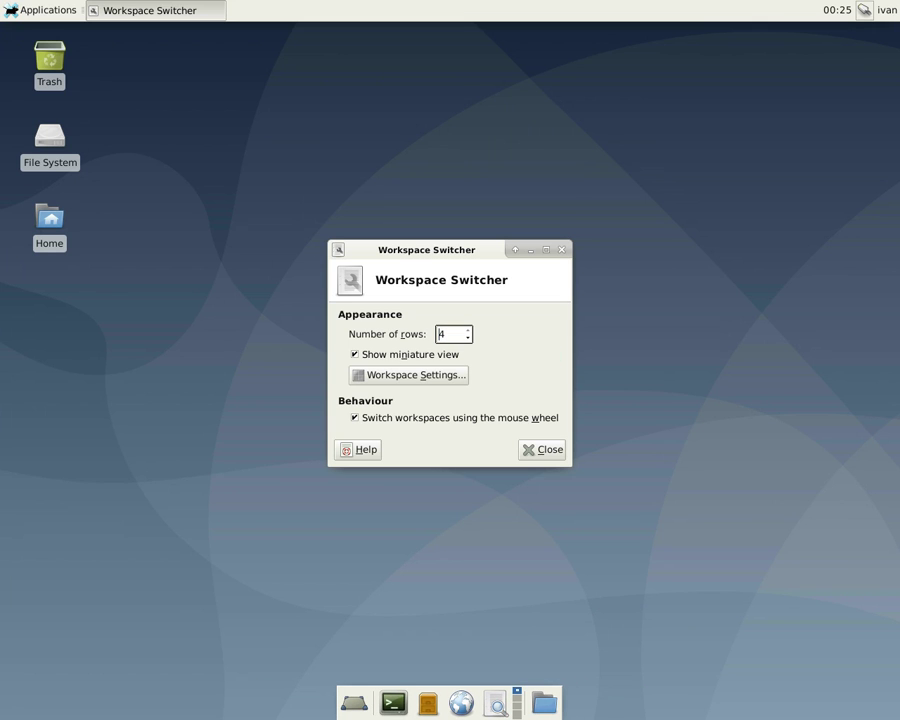
key("Escape")
scroll(517, 703, "up", 3)
scroll(517, 703, "down", 3)
scroll(517, 703, "up", 3)
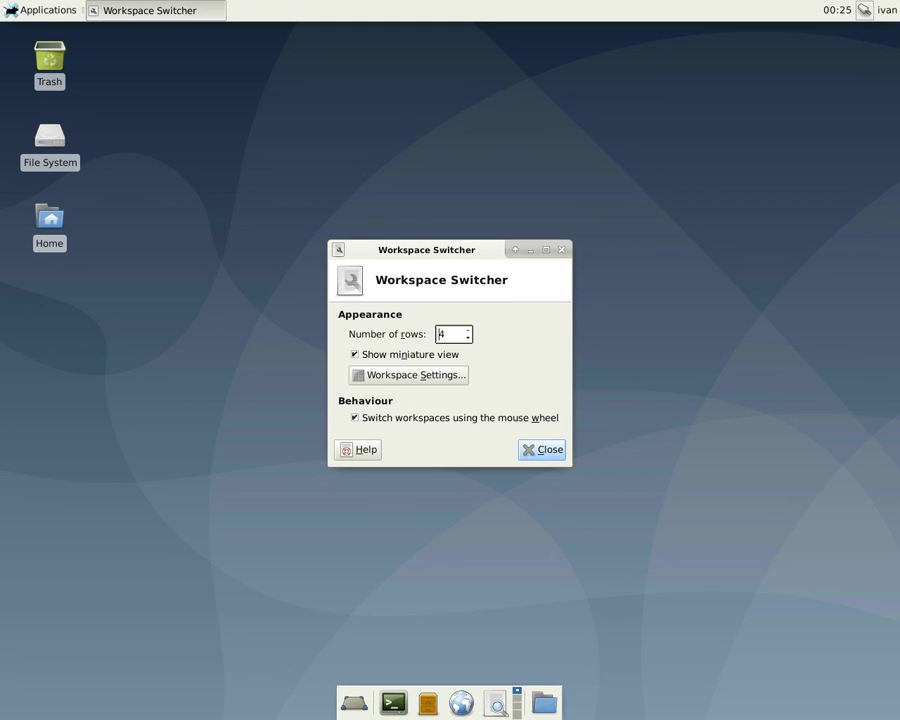
Set the bottom screen margin to 10 in the workspace settings and close both workspace dialogs
key("Tab")
key("Tab")
key("Return")
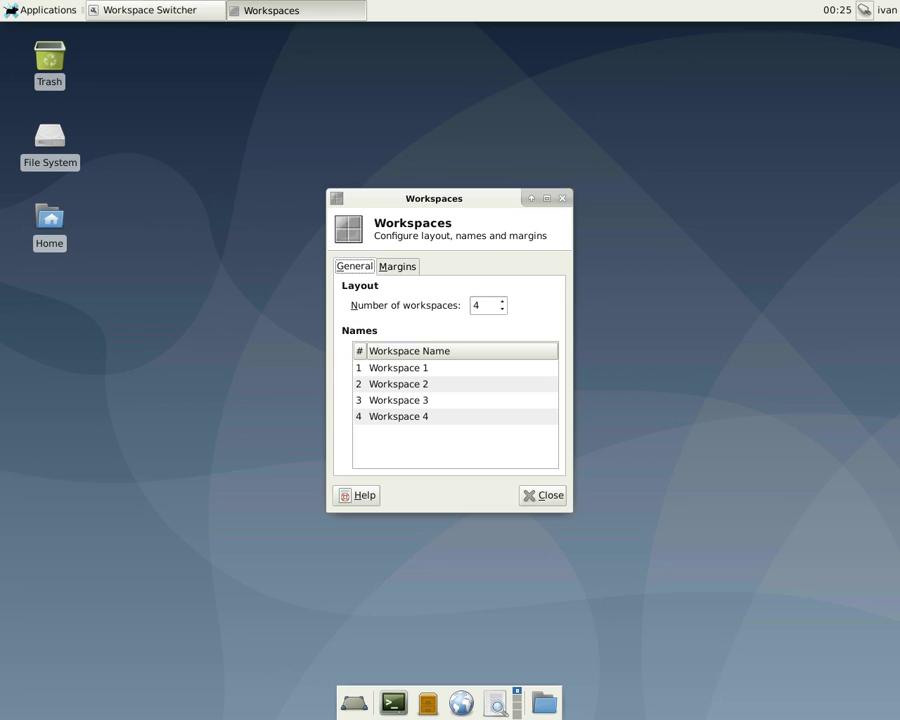
left_click(420, 416)
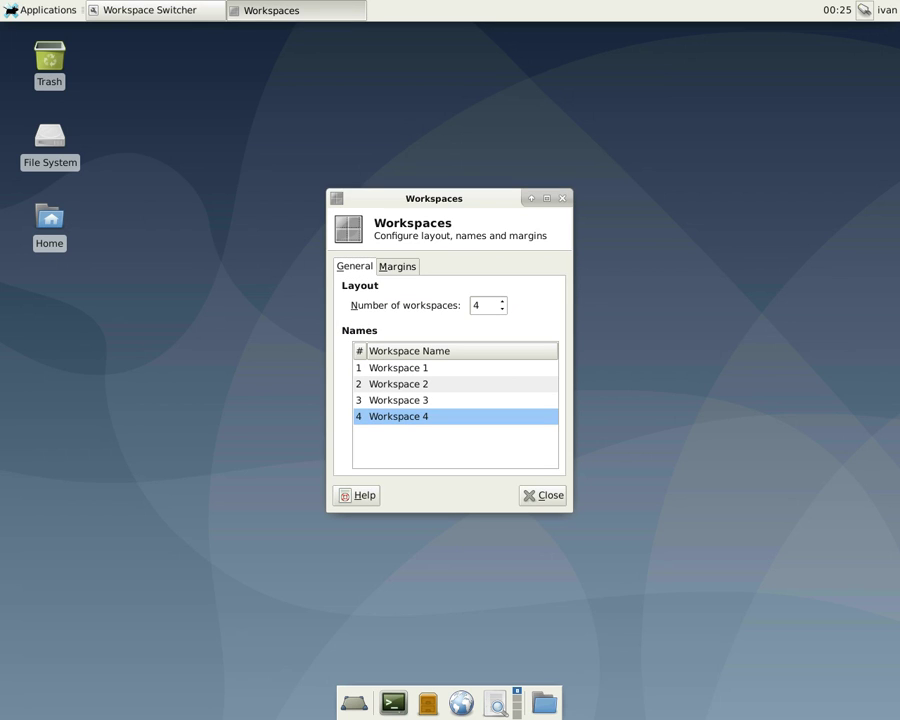
left_click(398, 267)
left_click(463, 457)
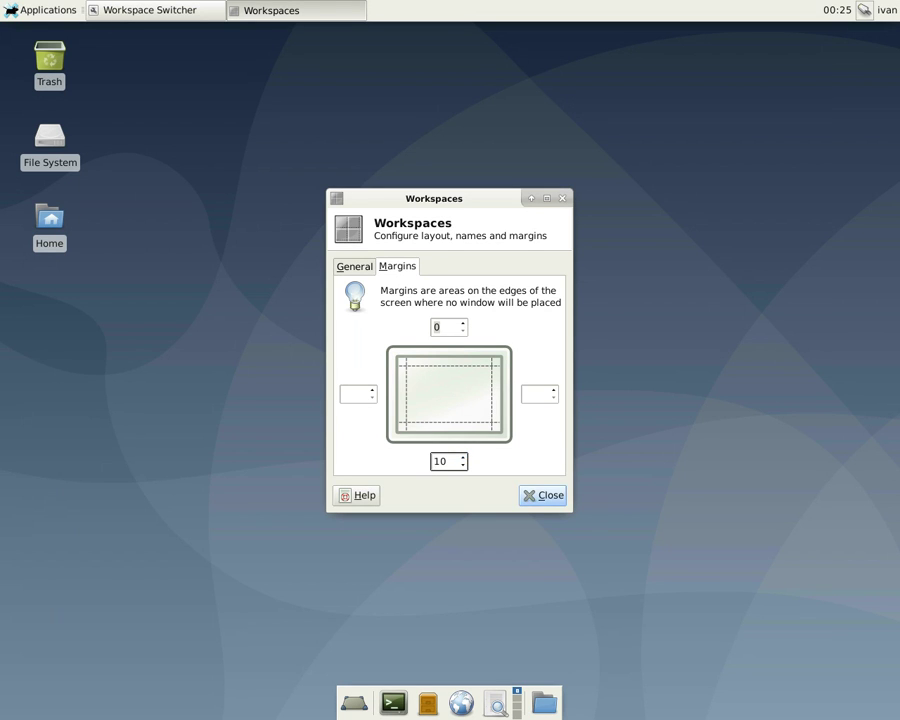
key("alt+c")
key("alt+c")
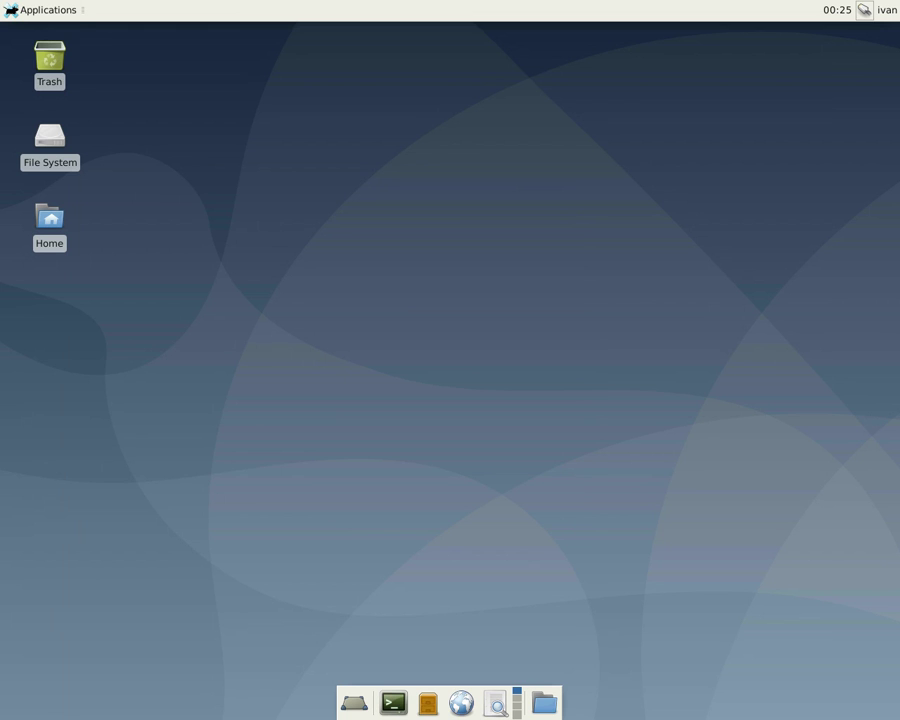
Remove the Applications menu from the top panel
right_click(49, 10)
left_click(87, 63)
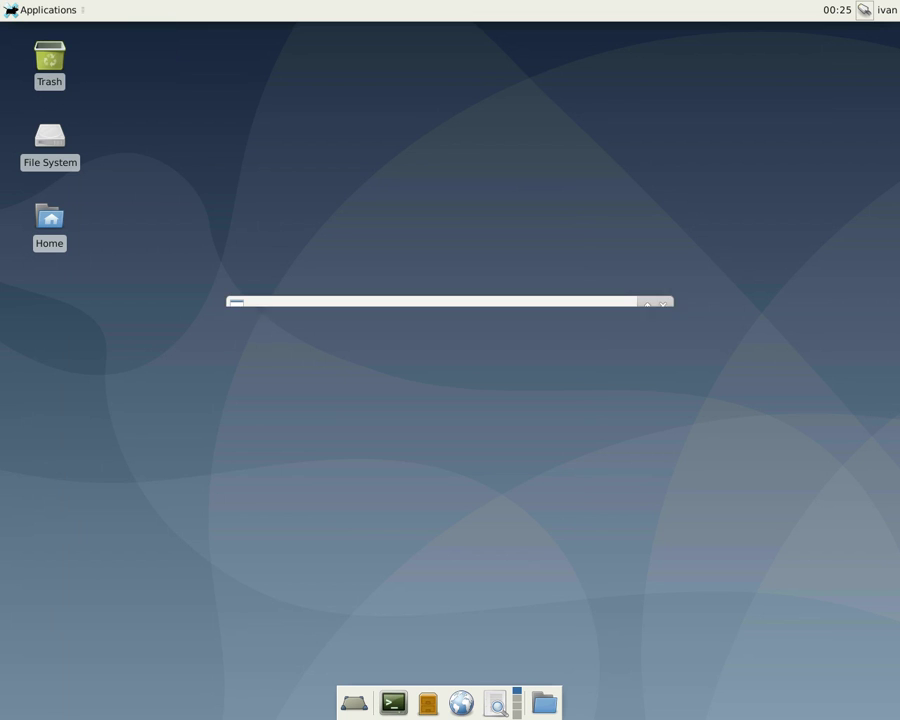
key("Tab")
key("Return")
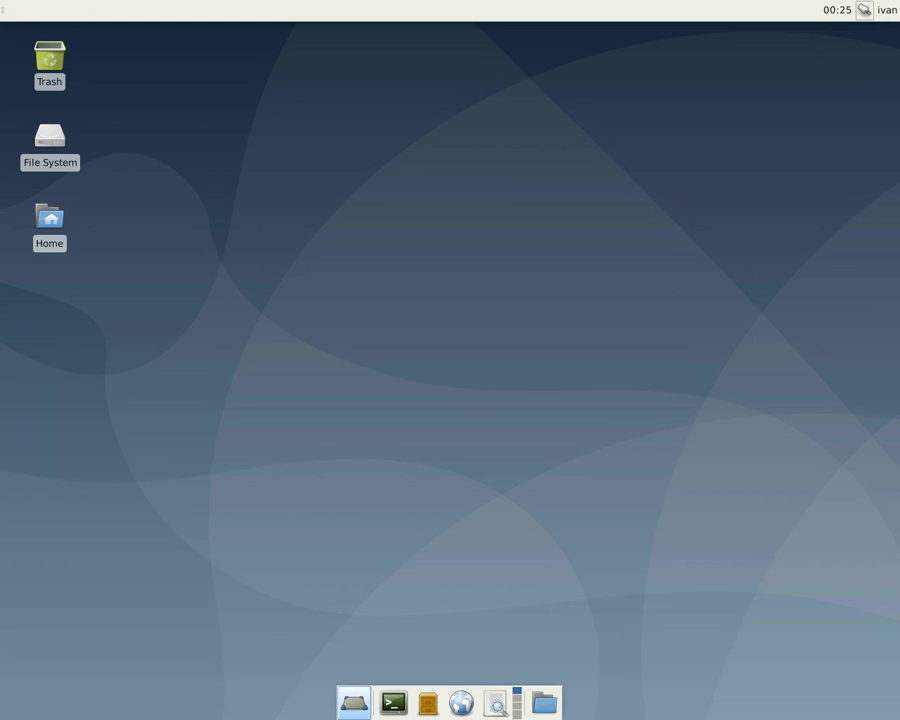
Add the PulseAudio Plugin to the bottom panel
right_click(393, 703)
mouse_move(424, 710)
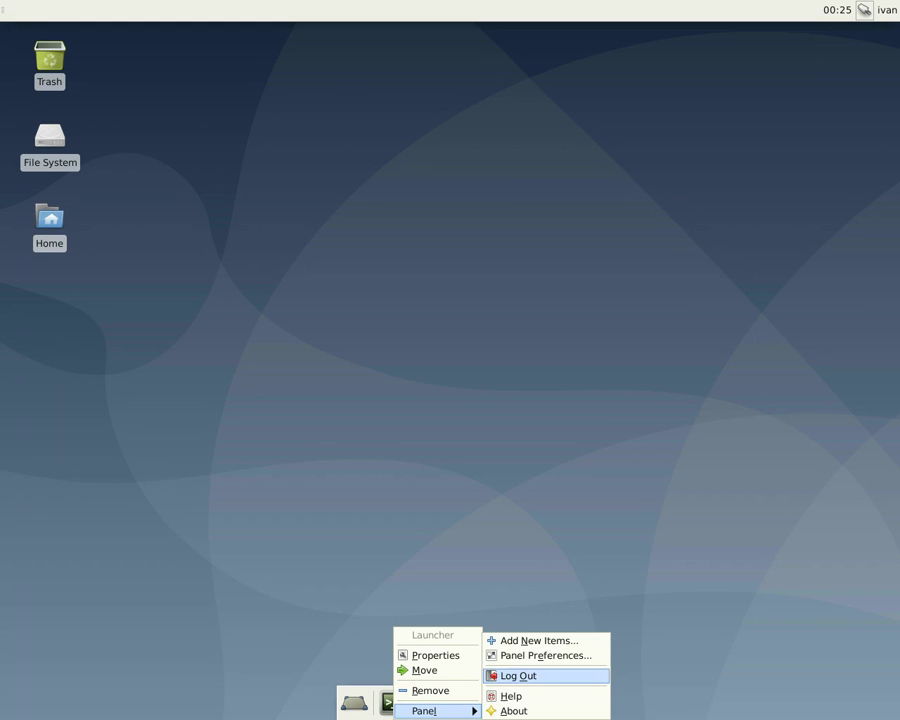
left_click(539, 640)
scroll(445, 384, "down", 11)
scroll(445, 384, "up", 1)
scroll(445, 385, "down", 3)
scroll(445, 385, "down", 3)
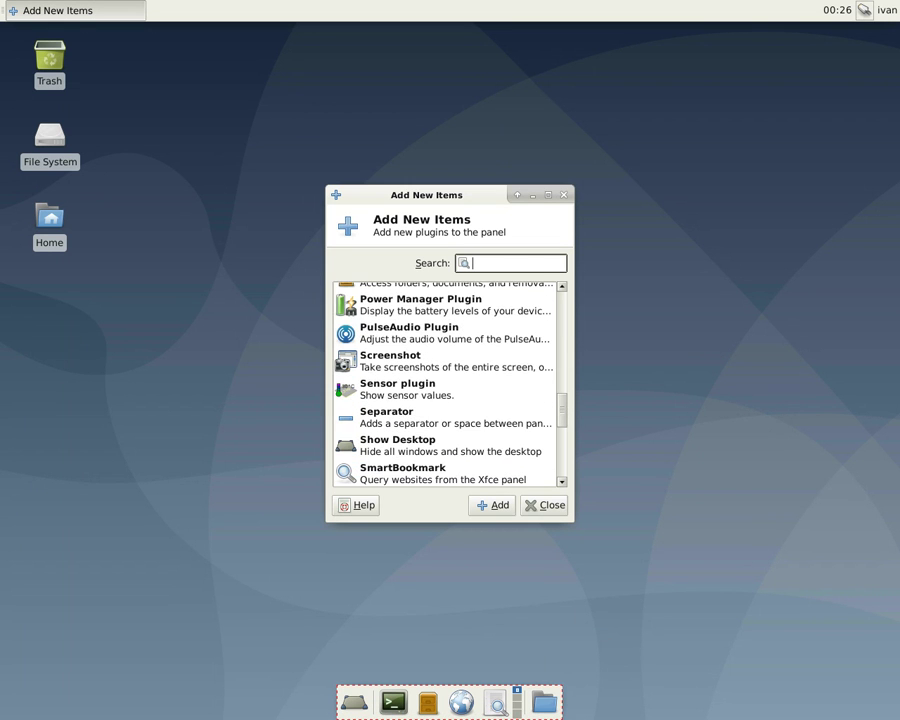
scroll(445, 385, "down", 1)
scroll(445, 385, "up", 4)
left_click(445, 394)
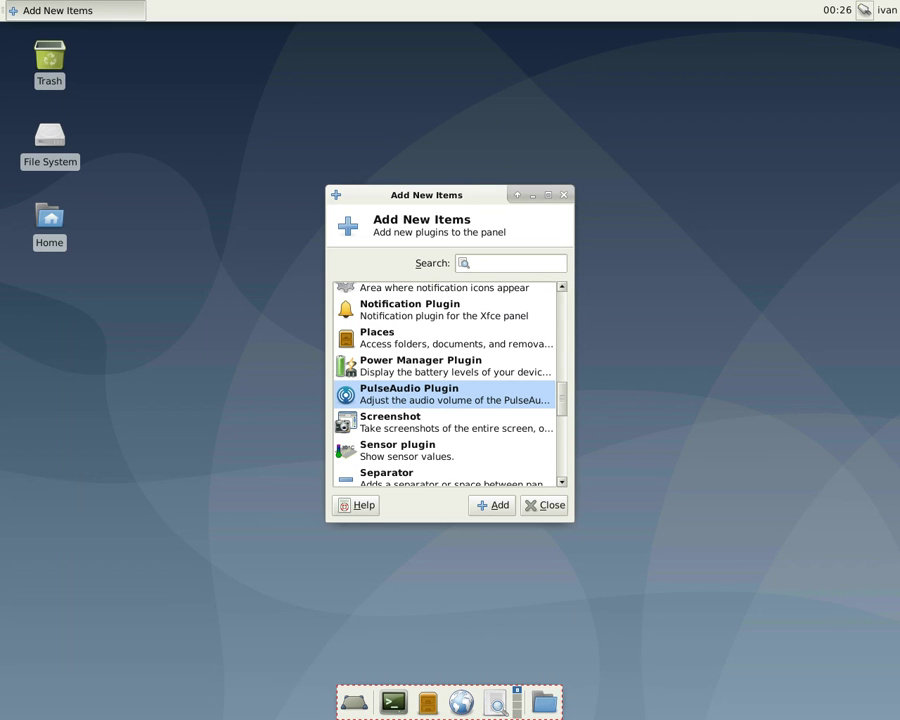
left_click(492, 505)
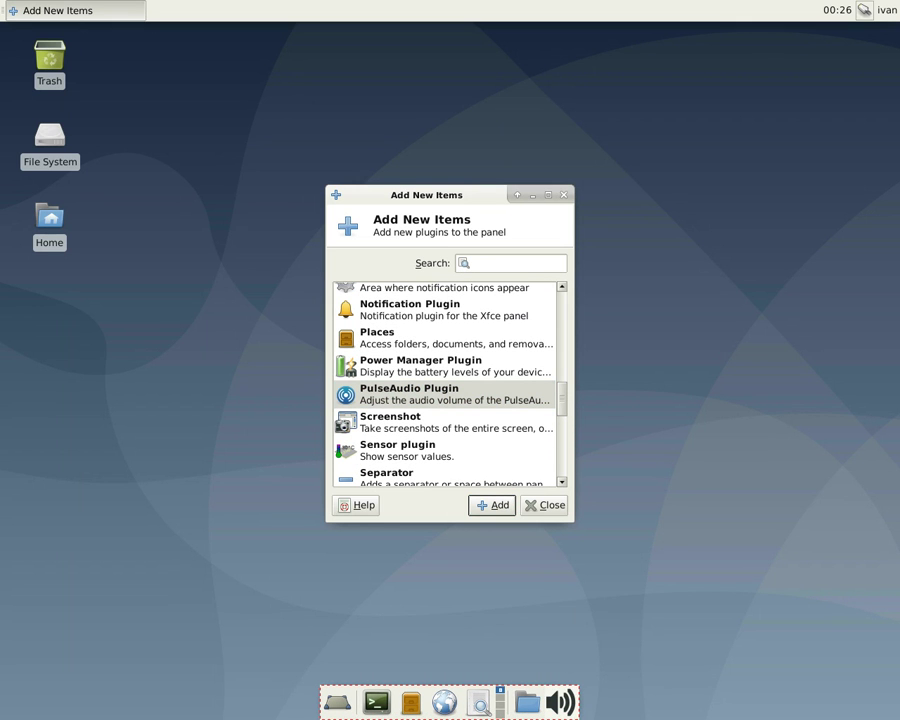
Add the Whisker Menu to the bottom panel and close the list of new items
scroll(445, 385, "down", 5)
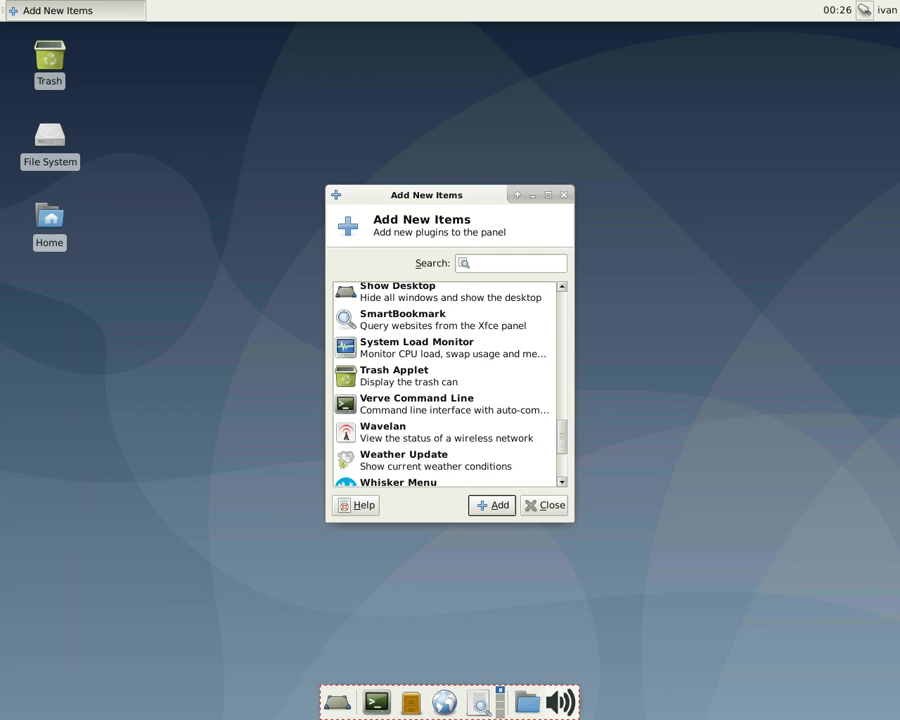
left_click(445, 458)
left_click(492, 505)
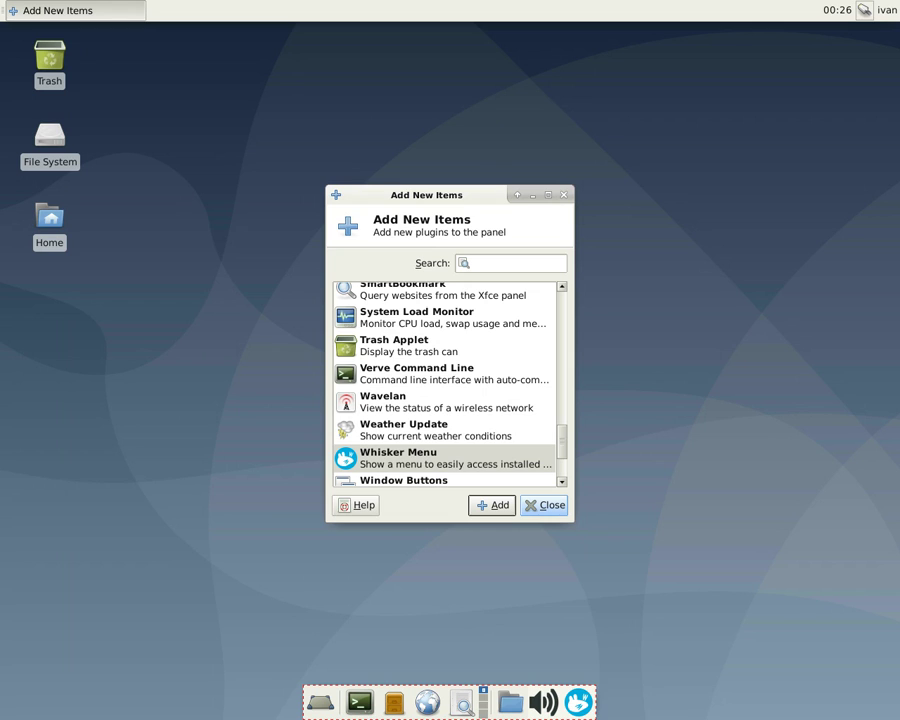
left_click(543, 505)
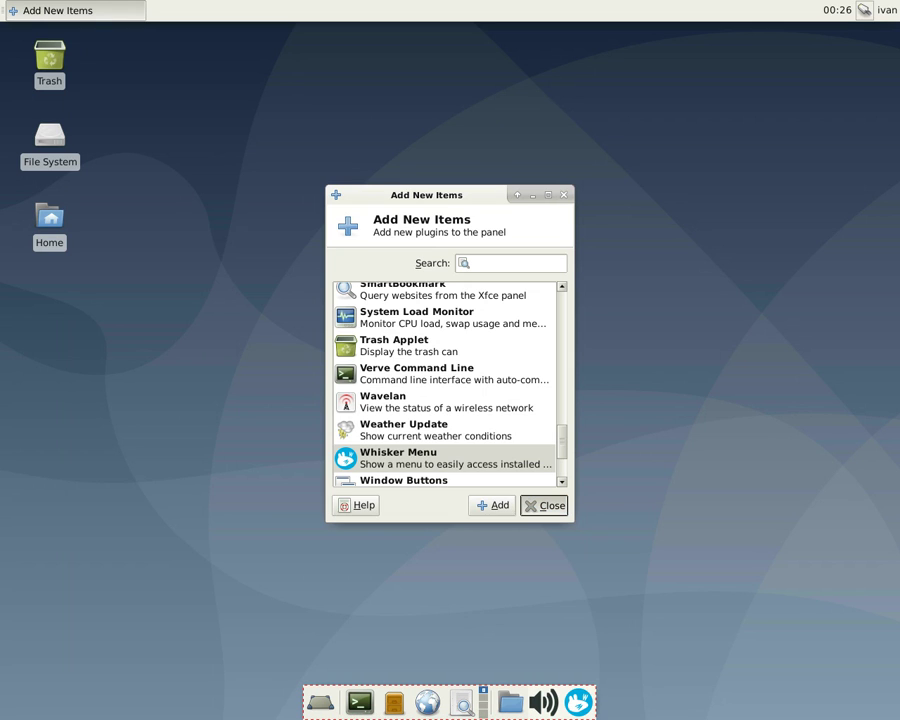
Add the Trash Applet to the bottom panel and close the list of new items
right_click(515, 703)
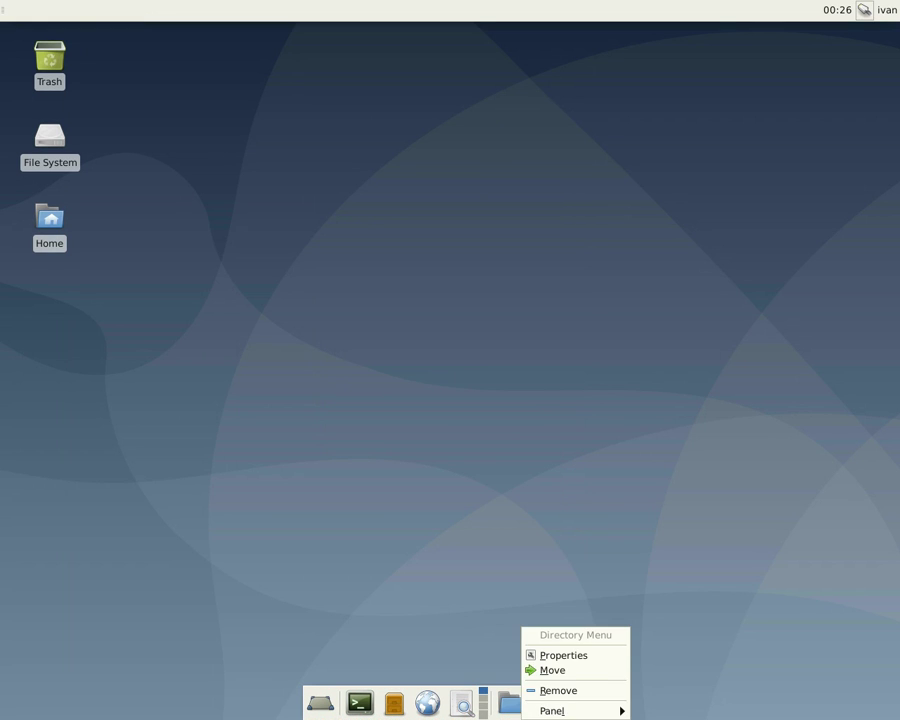
mouse_move(552, 710)
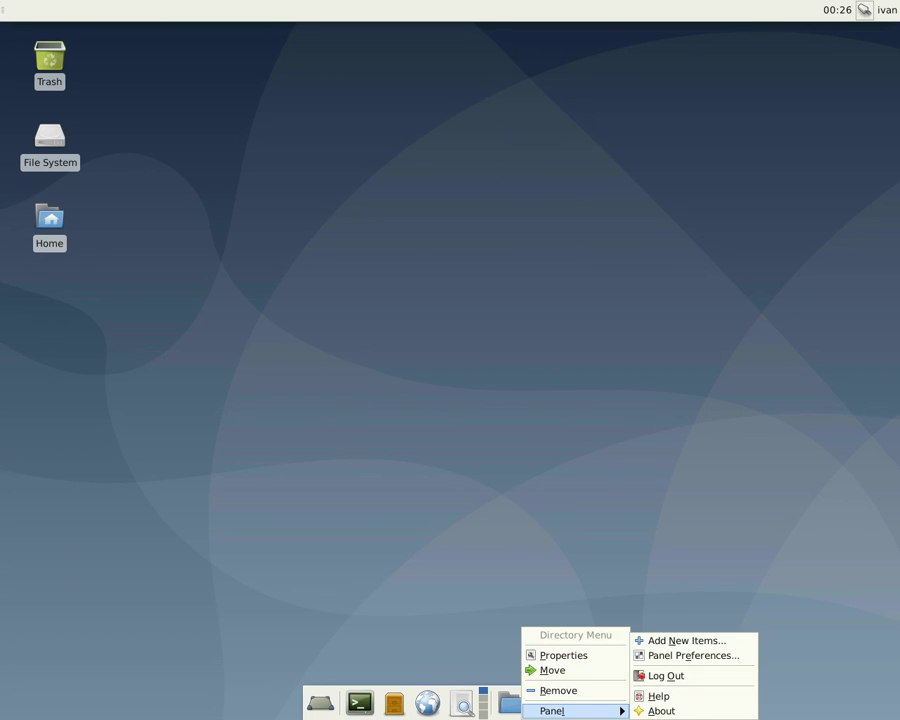
left_click(686, 641)
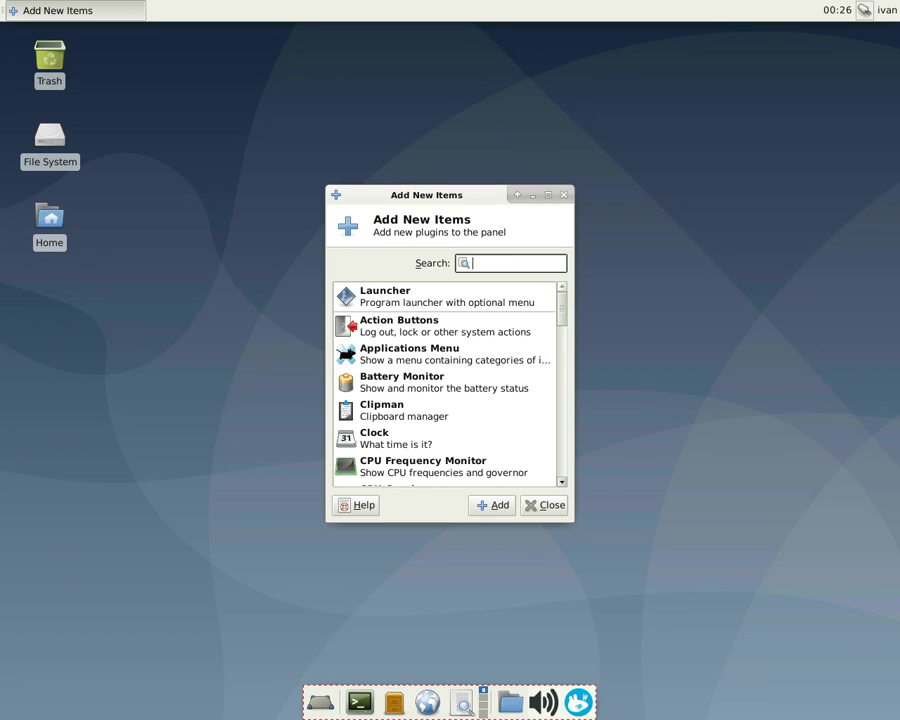
scroll(445, 385, "down", 3)
scroll(445, 385, "down", 1)
scroll(445, 385, "up", 3)
scroll(445, 385, "down", 6)
scroll(445, 385, "down", 10)
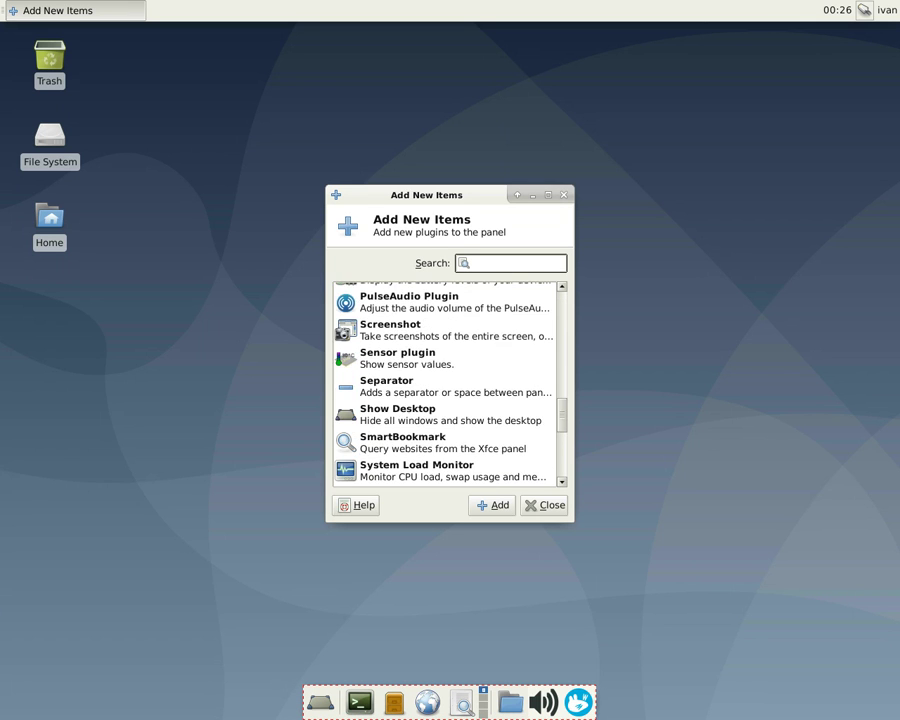
scroll(445, 385, "down", 3)
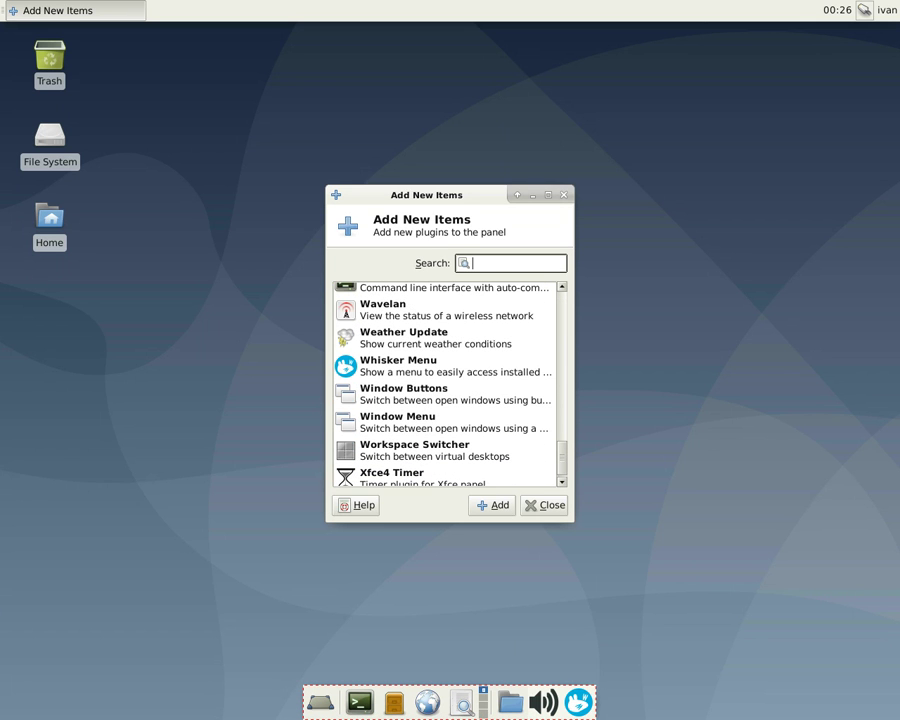
scroll(445, 385, "down", 1)
scroll(445, 385, "up", 3)
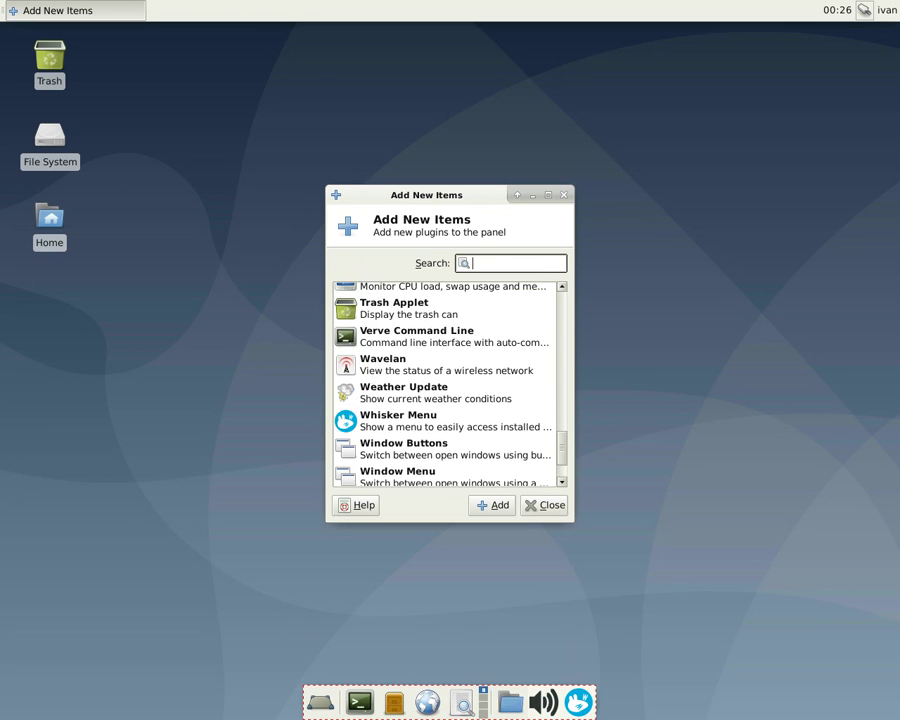
scroll(445, 385, "up", 2)
left_click(420, 369)
left_click(491, 505)
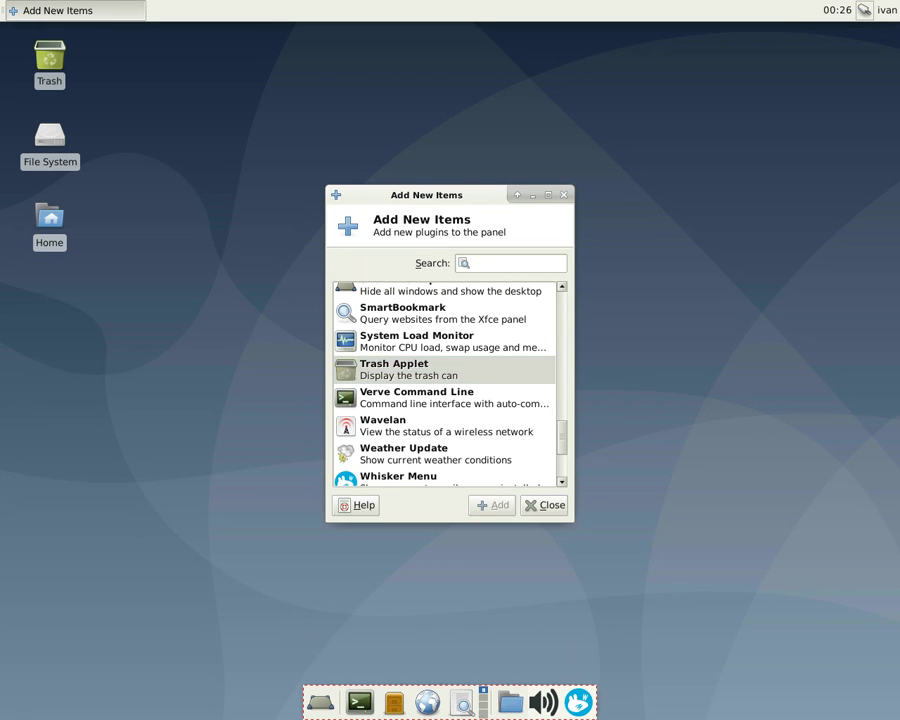
left_click(543, 505)
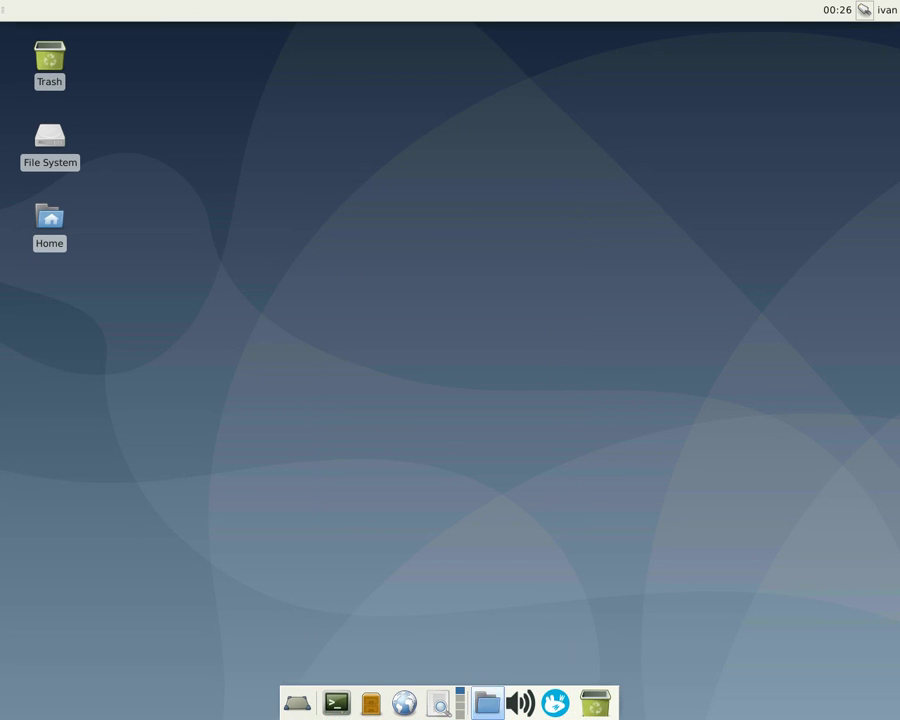
Move the Whisker Menu to the very start of the bottom panel, before the Show Desktop icon
right_click(555, 703)
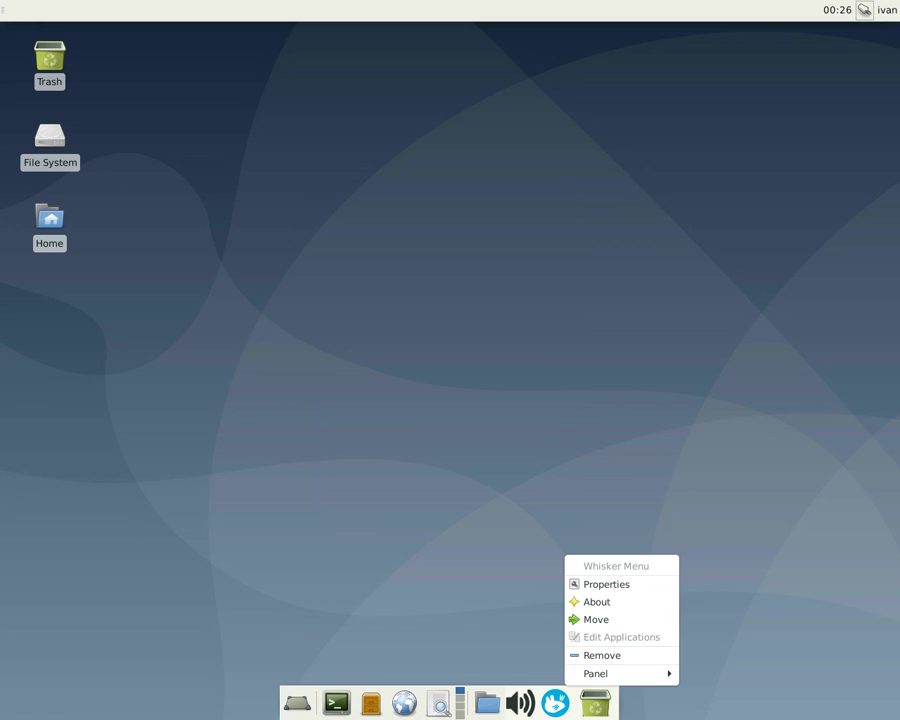
left_click(597, 620)
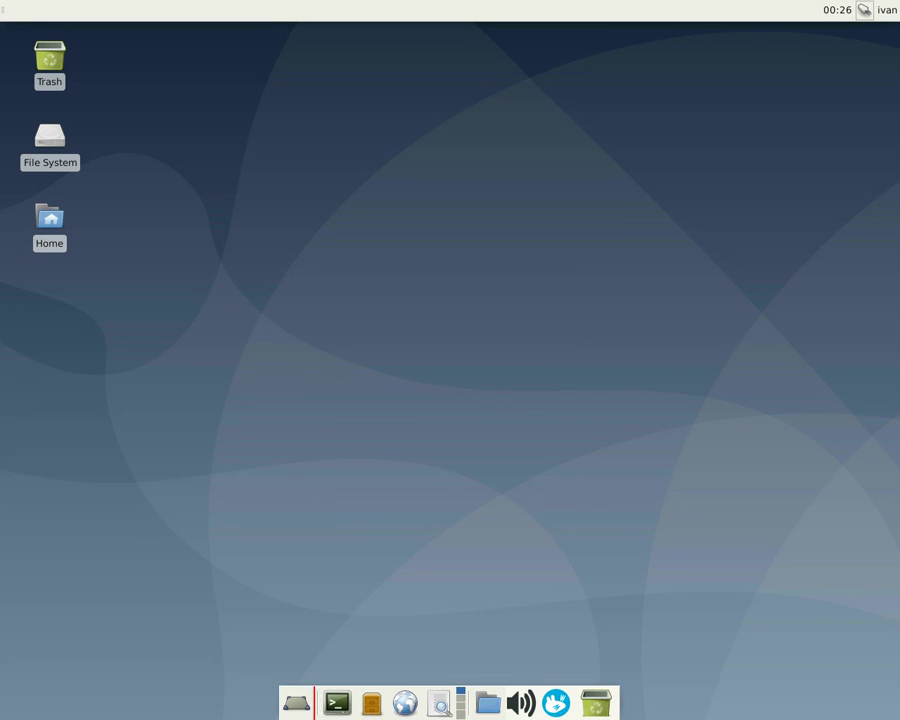
left_click(286, 703)
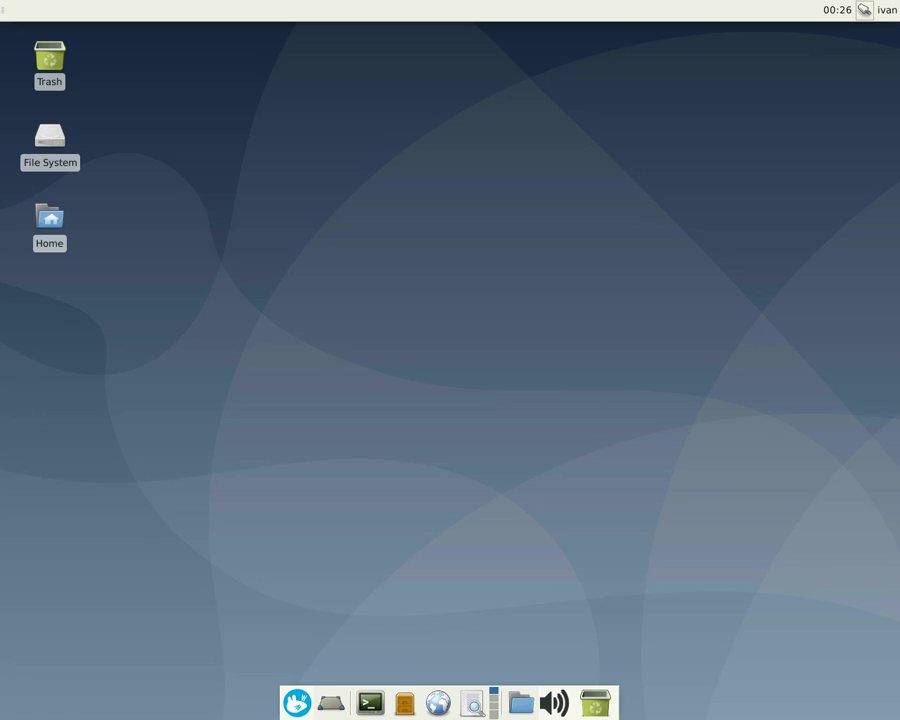
Move the separator beside the Show Desktop icon to between the application finder and the workspace switcher
right_click(350, 703)
left_click(379, 658)
left_click(487, 703)
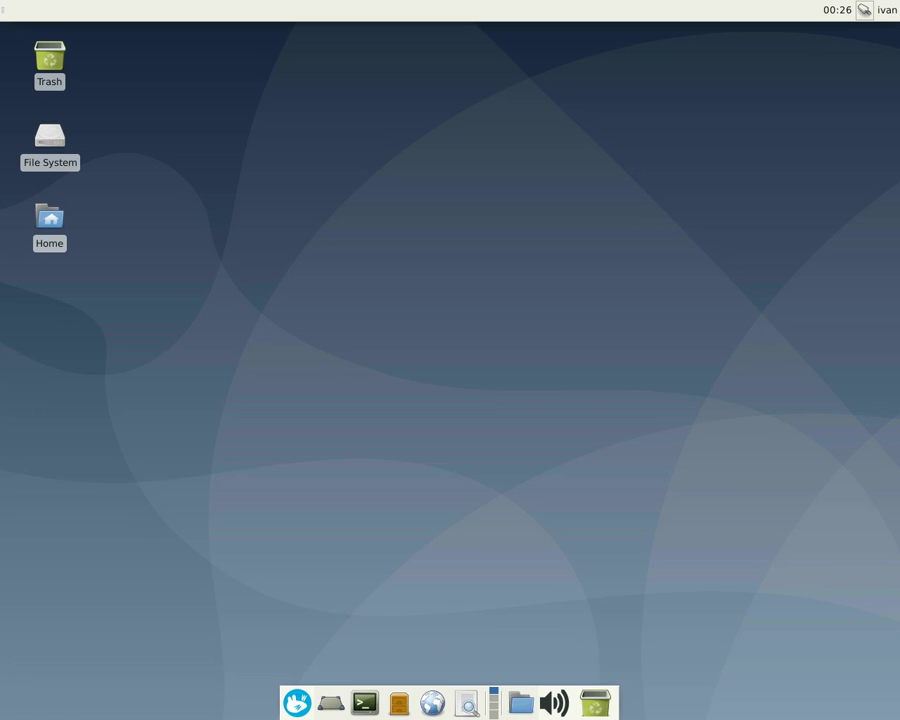
Change the separator between the workspace switcher and the directory menu to a transparent style
right_click(496, 703)
key("Up")
key("Up")
key("Up")
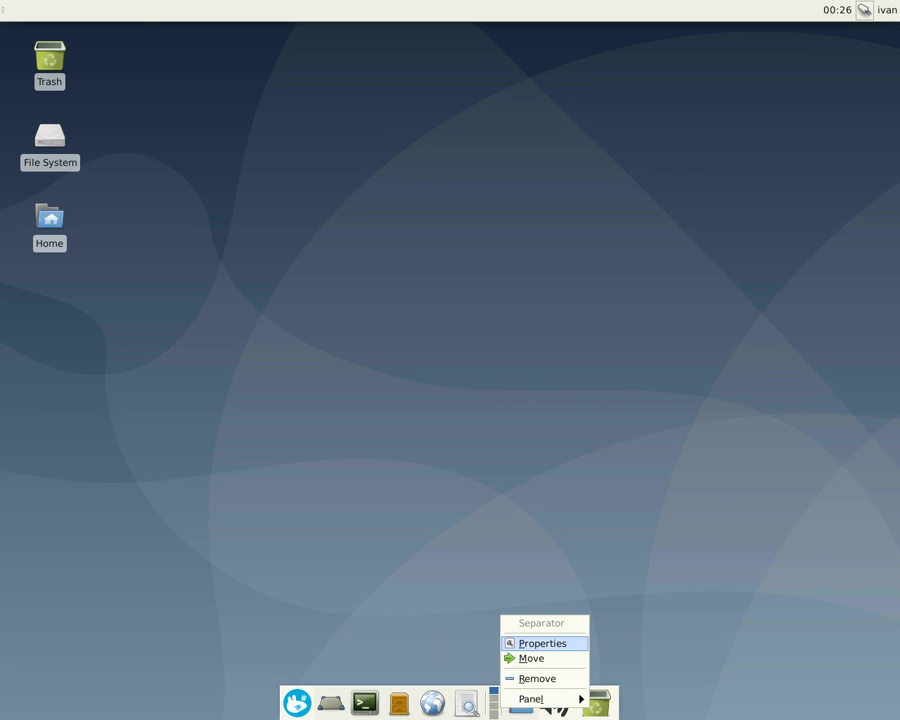
key("Return")
left_click(471, 366)
left_click(466, 348)
left_click(492, 418)
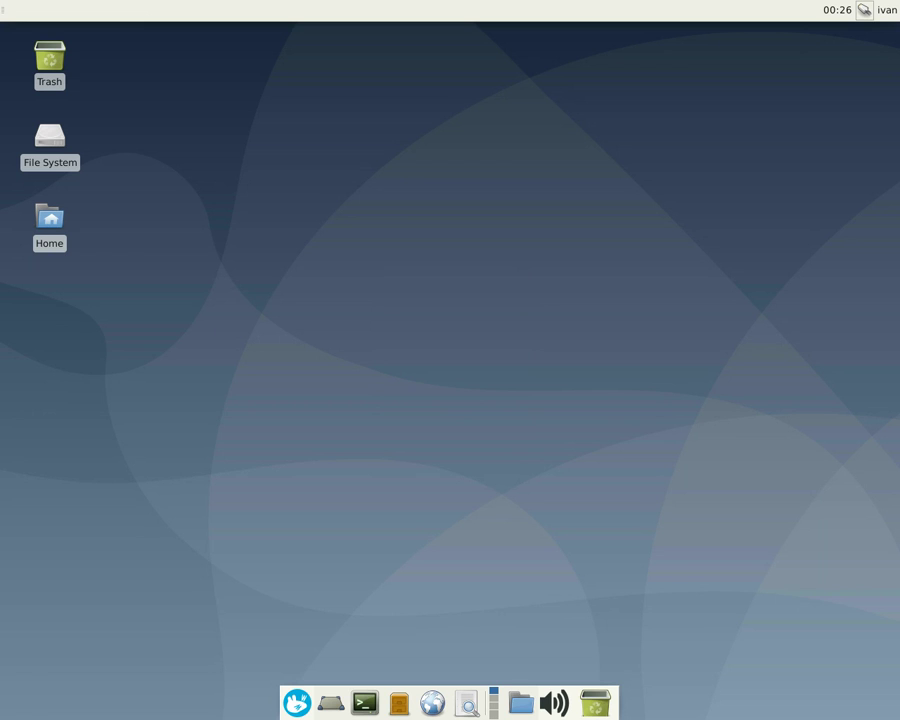
Change the separator between the application finder and the workspace switcher to a transparent style
right_click(494, 703)
key("Up")
key("Up")
key("Up")
key("Return")
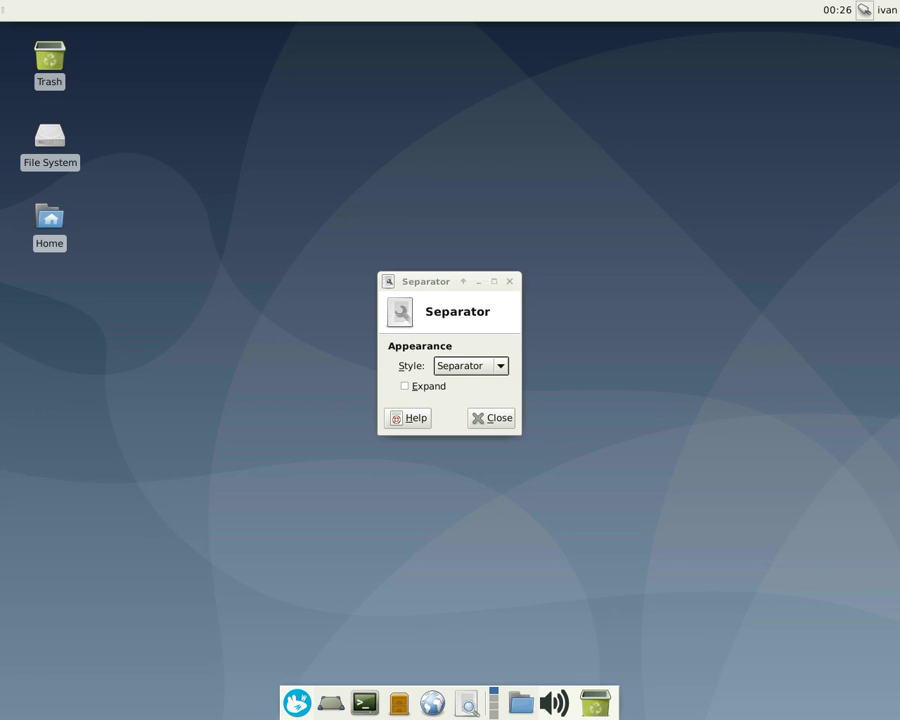
key("space")
key("Up")
key("Return")
key("Escape")
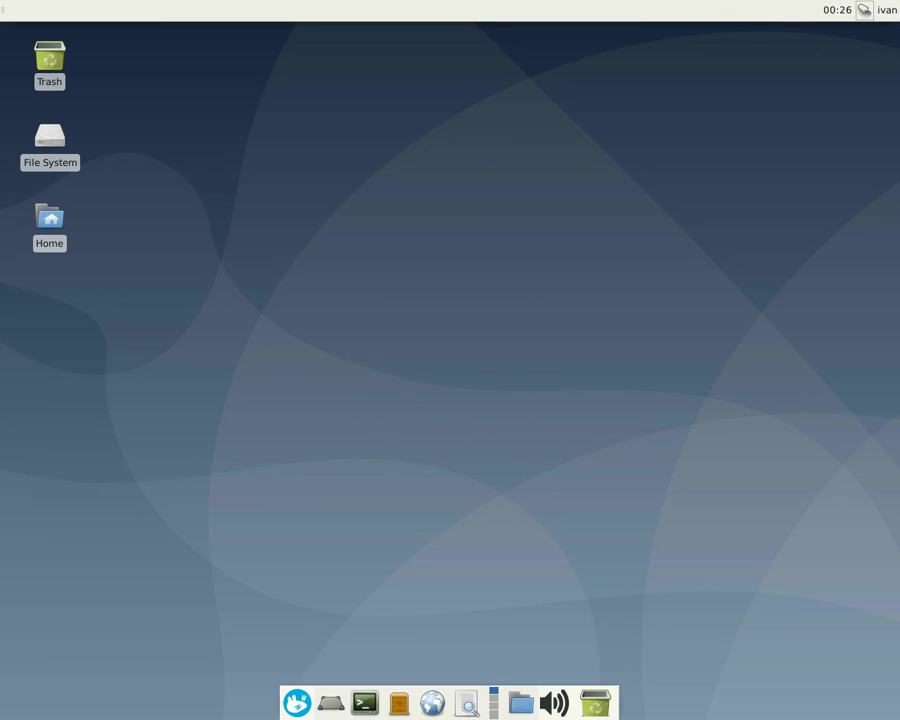
Add a second Directory Menu to the bottom panel and close the list of new items
right_click(532, 704)
mouse_move(562, 711)
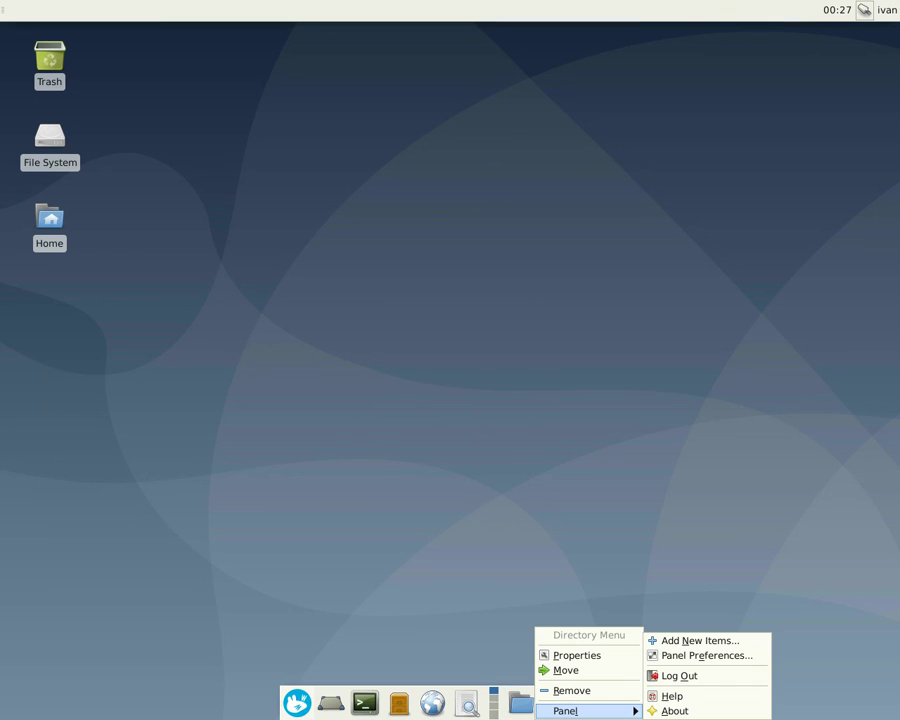
key("Right")
key("Down")
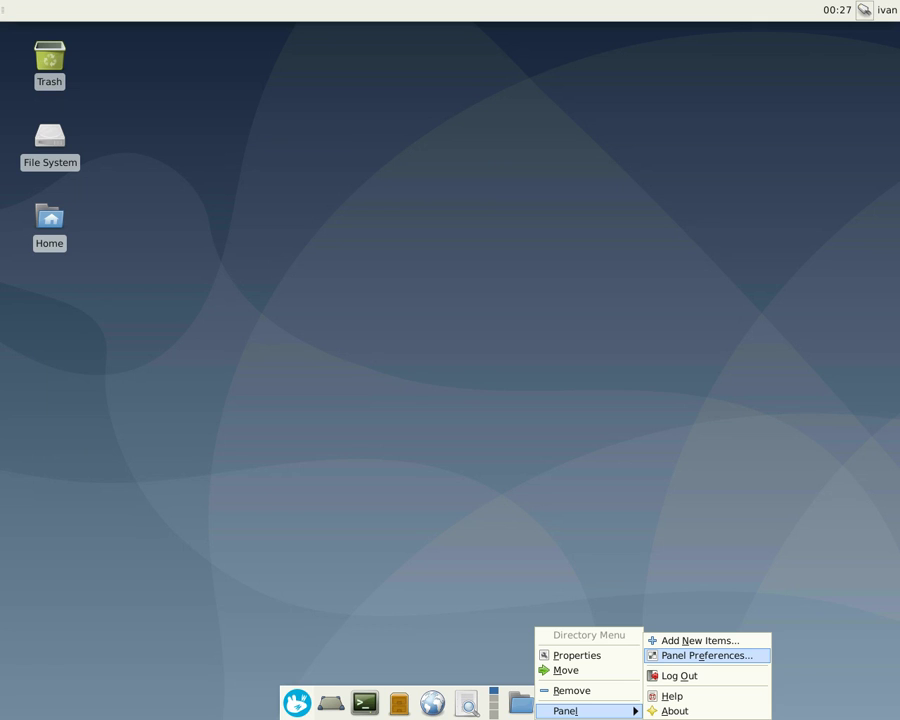
key("Up")
key("Return")
scroll(445, 384, "down", 5)
scroll(445, 384, "up", 1)
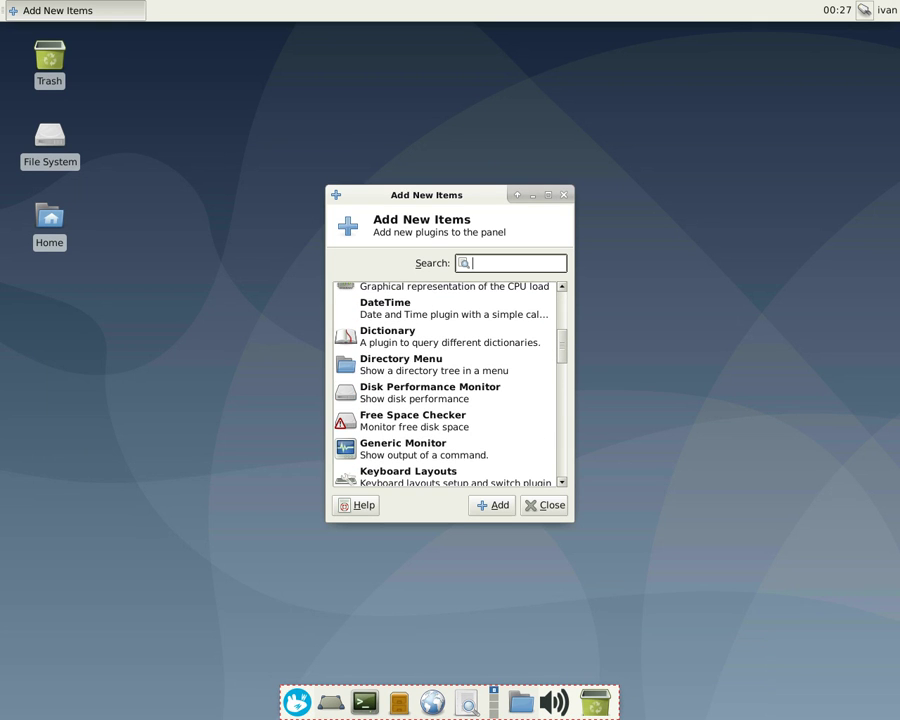
left_click(445, 365)
left_click(492, 505)
left_click(544, 505)
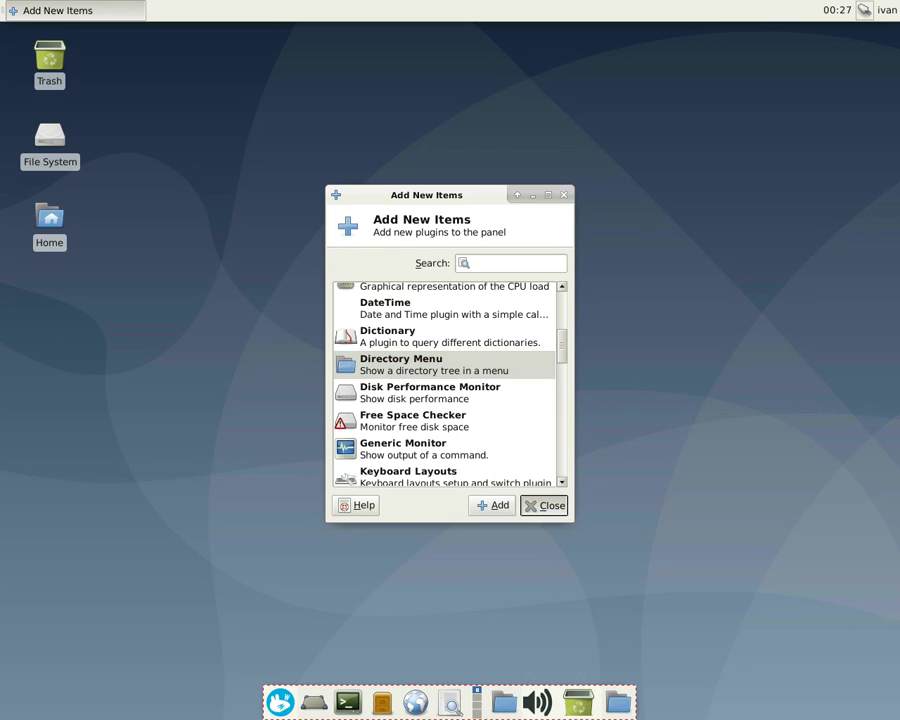
Move the newly added Directory Menu from the end of the bottom panel to beside the first Directory Menu
right_click(618, 703)
left_click(651, 669)
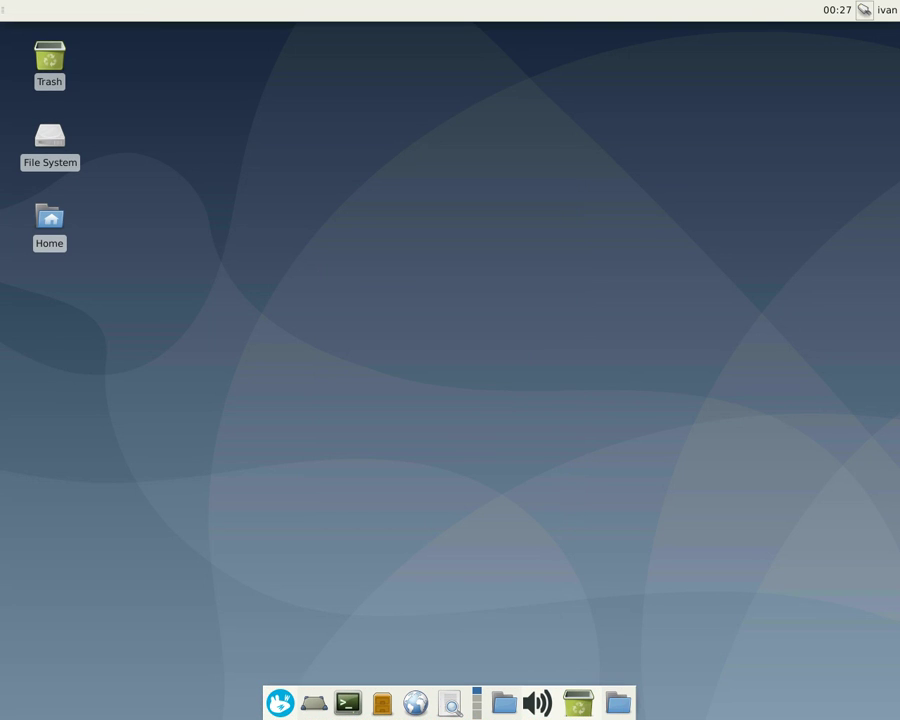
left_click(515, 703)
right_click(503, 703)
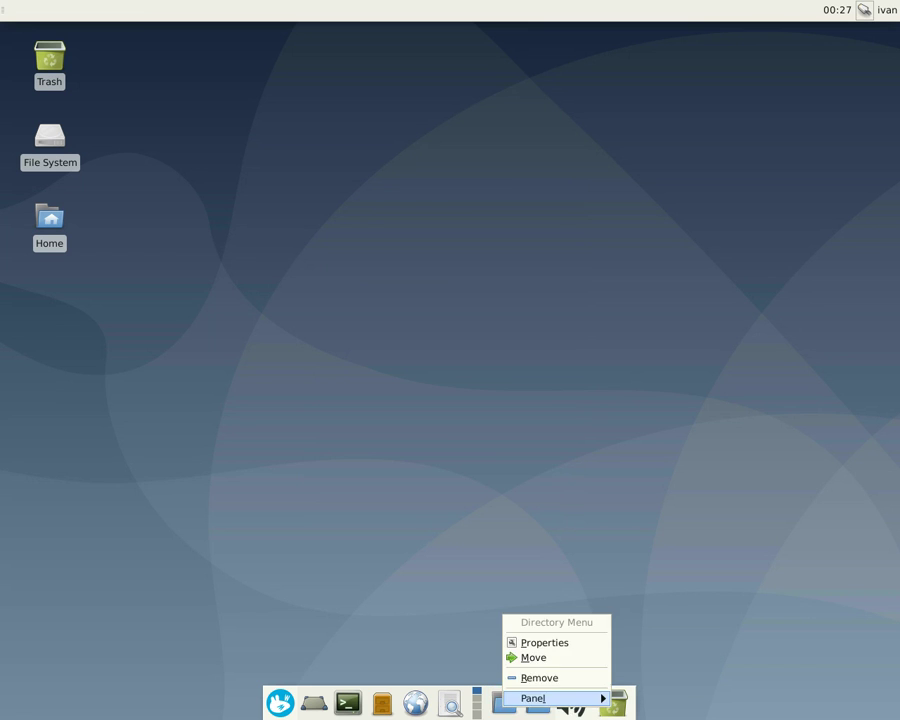
left_click(544, 643)
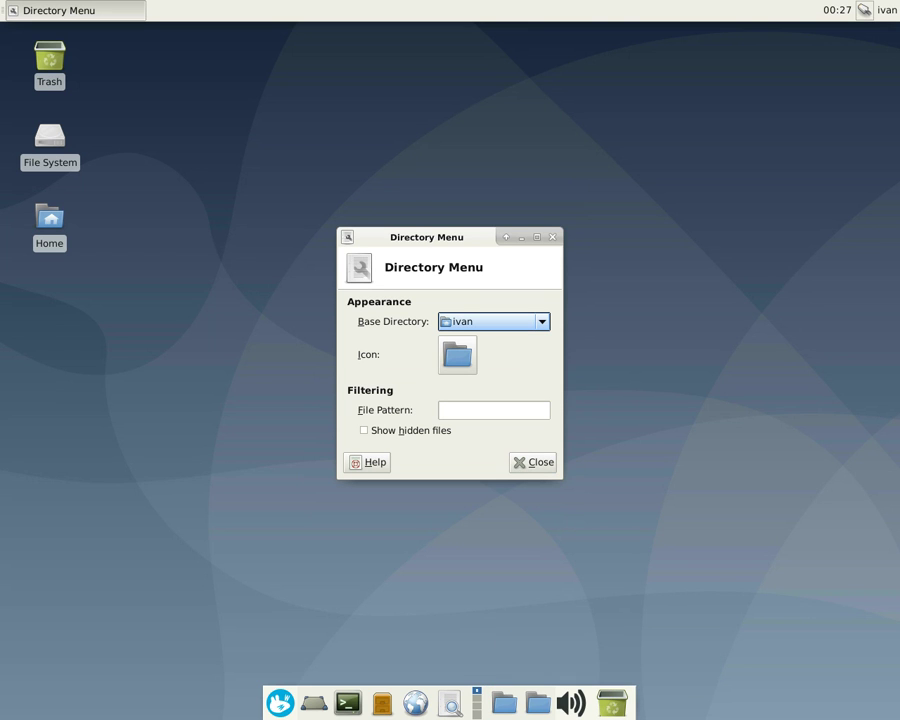
left_click(533, 463)
key("Return")
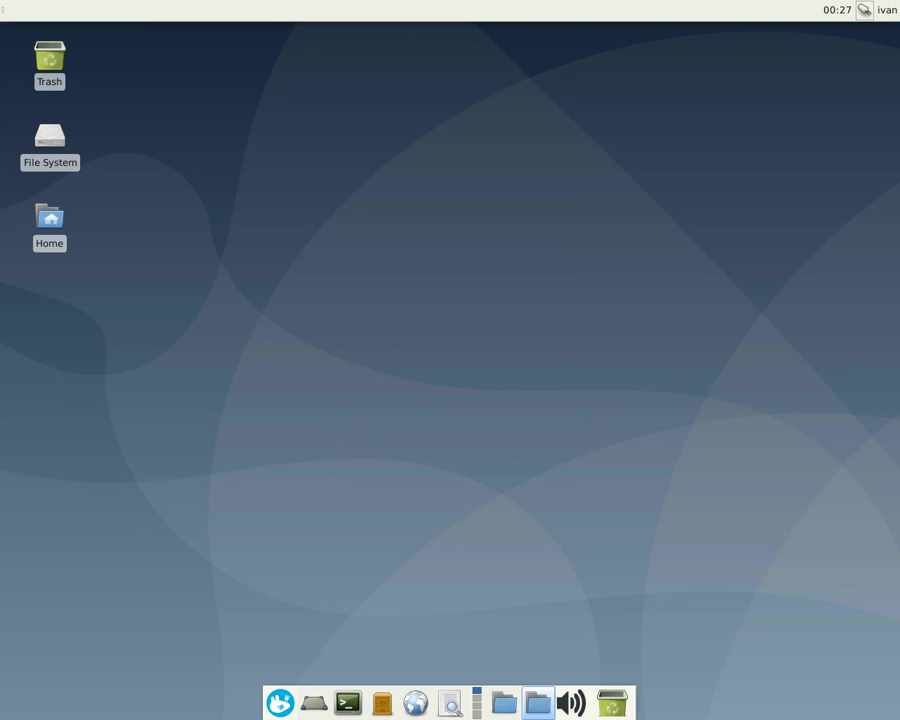
Set the base directory of the Directory Menu beside the volume icon to File System
right_click(538, 704)
key("Down")
key("Return")
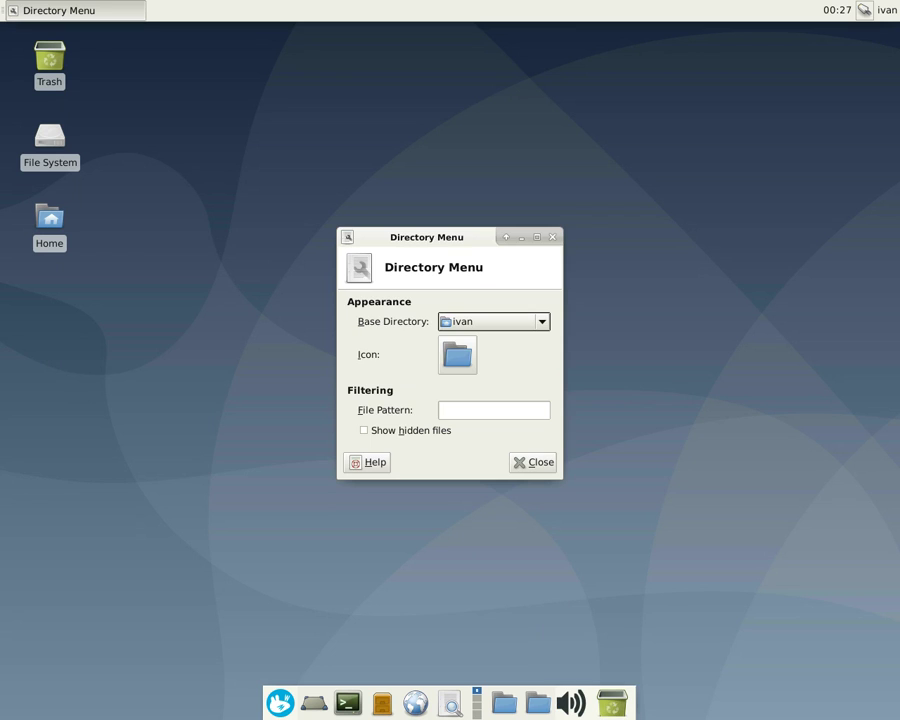
key("space")
key("Down")
key("Down")
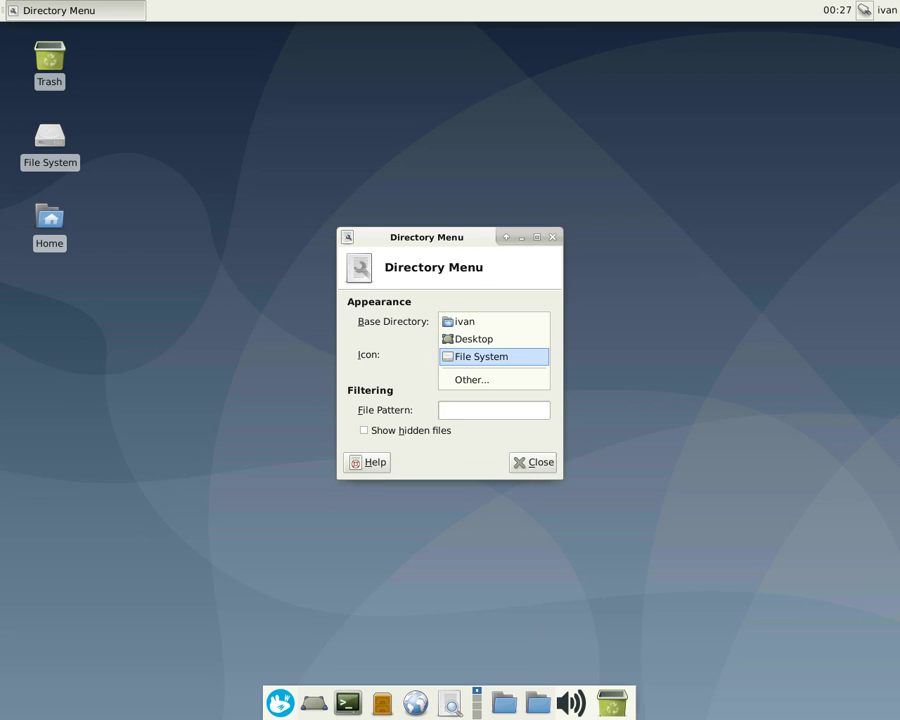
key("Return")
key("Tab")
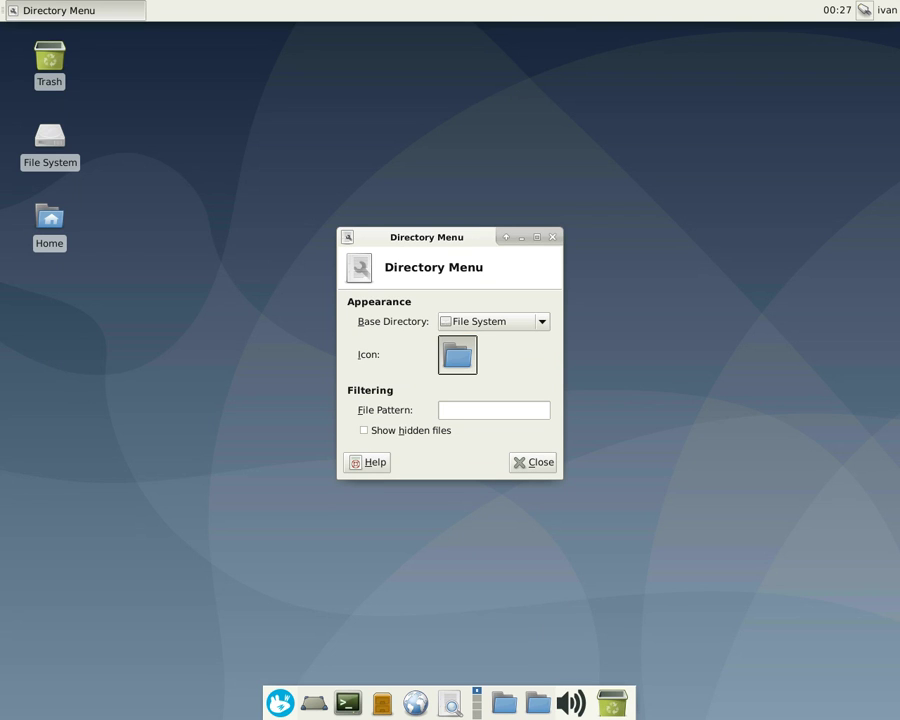
Give the File System directory menu the drive-harddisk icon from Device Icons and close its properties
key("space")
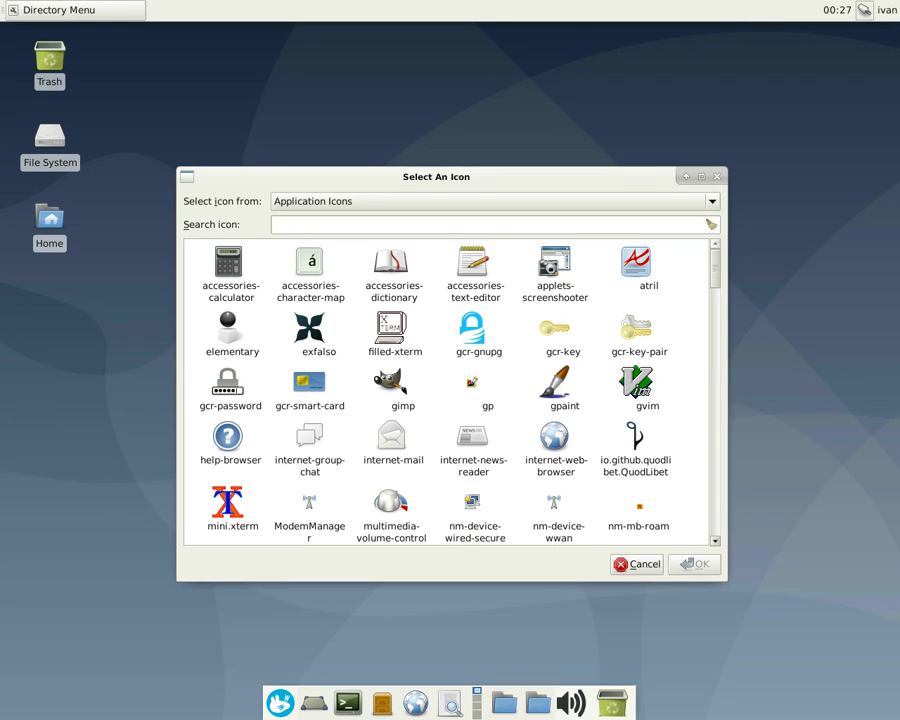
key("shift+Tab")
key("space")
key("Down")
key("Down")
key("Down")
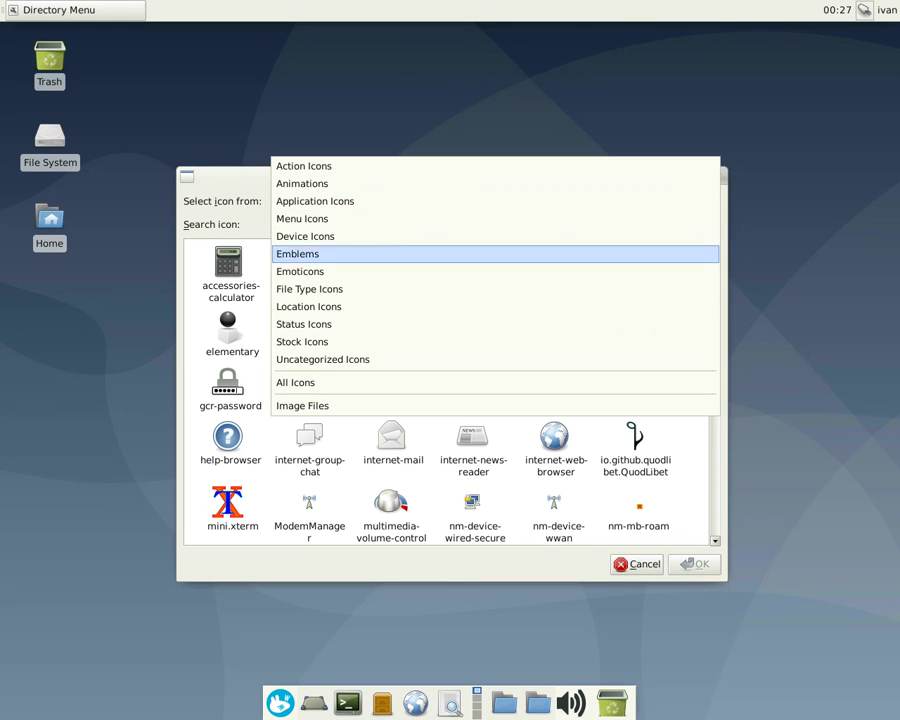
key("Up")
key("Return")
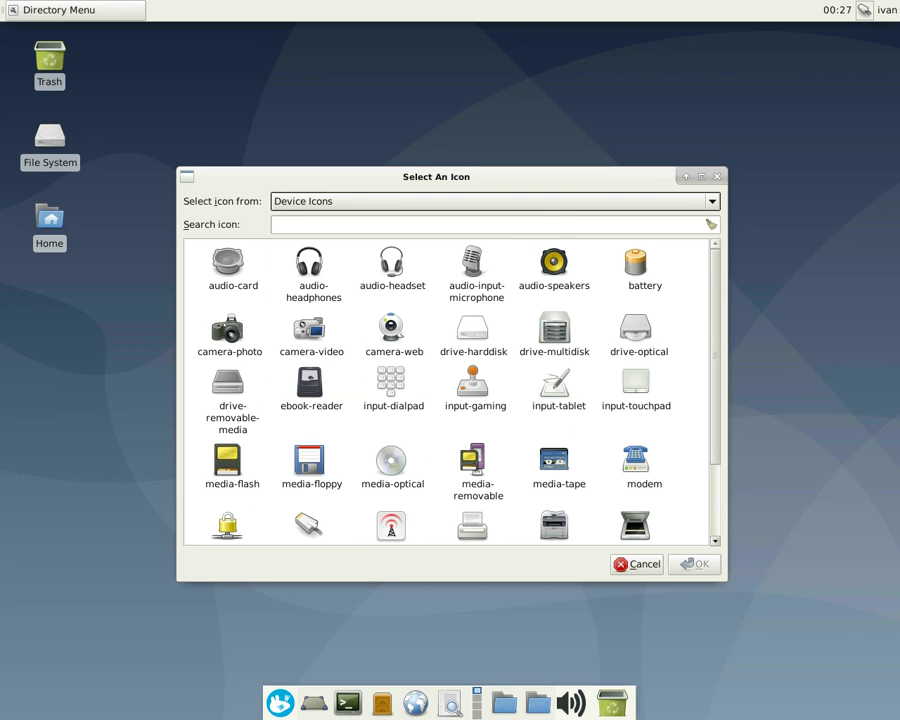
left_click(473, 334)
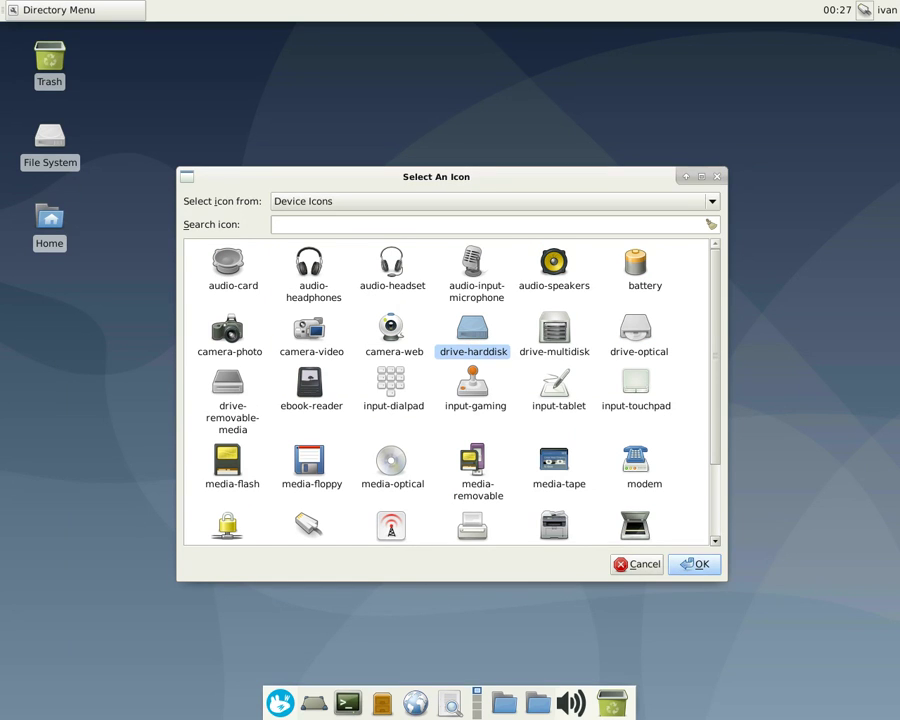
left_click(694, 564)
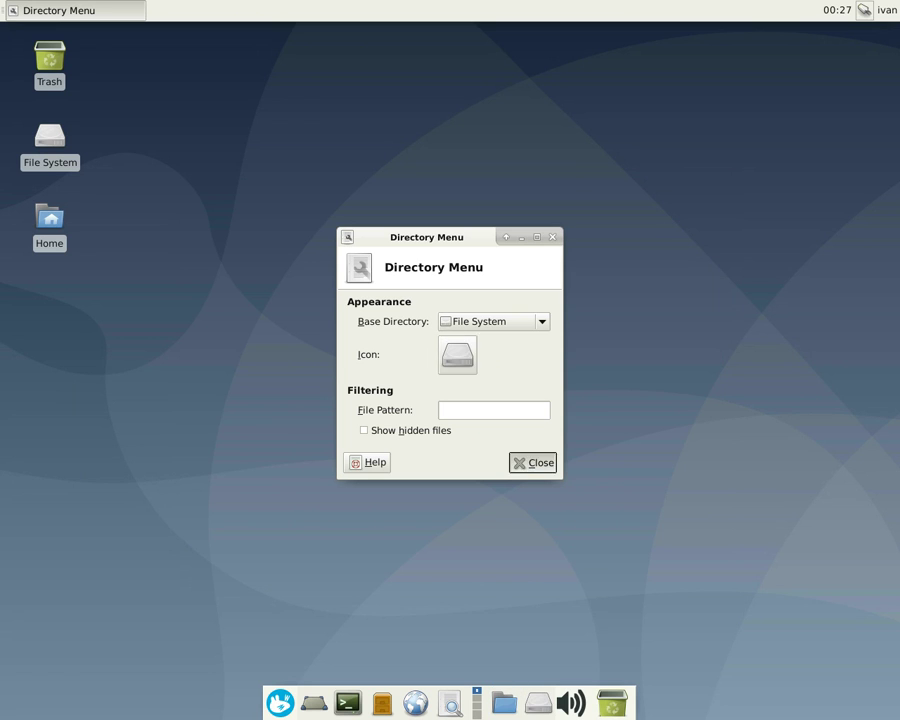
left_click(532, 462)
Give the home directory menu the user-home icon from Location Icons and enable showing hidden files
right_click(504, 703)
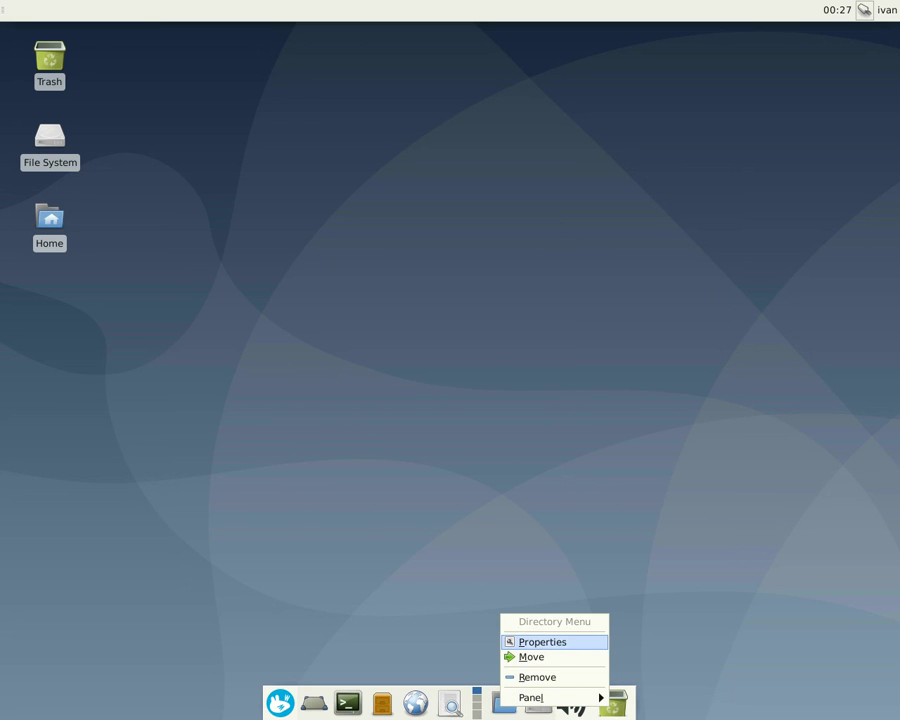
left_click(542, 641)
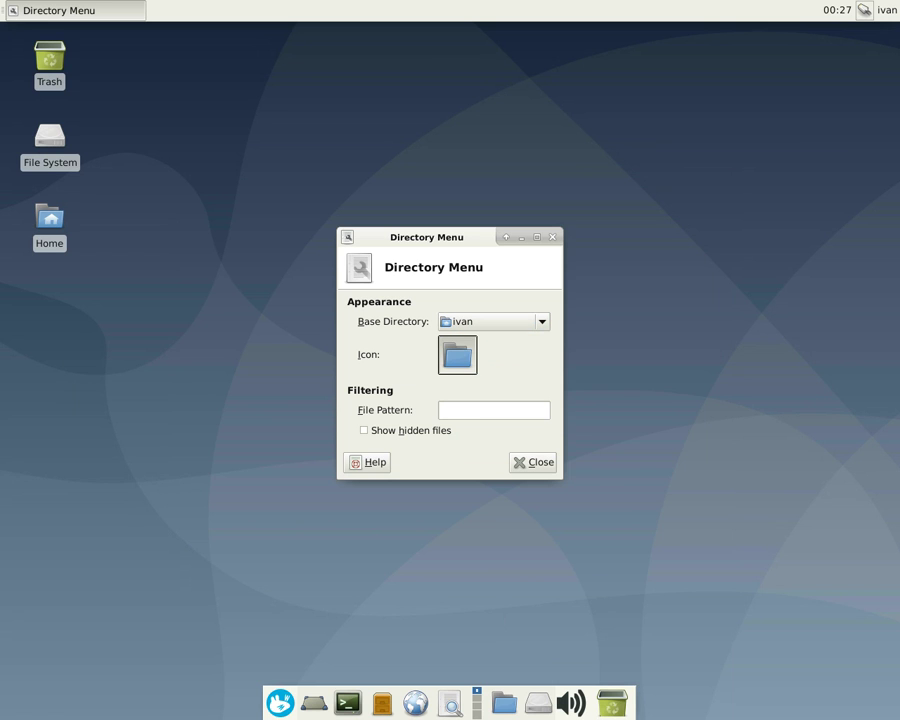
left_click(457, 355)
left_click(376, 201)
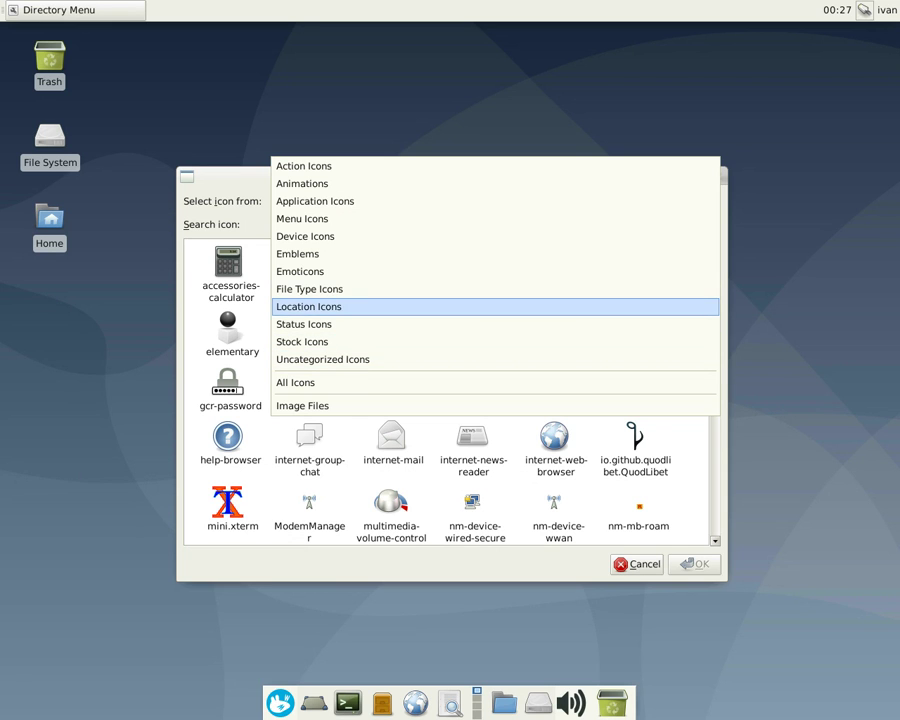
key("Return")
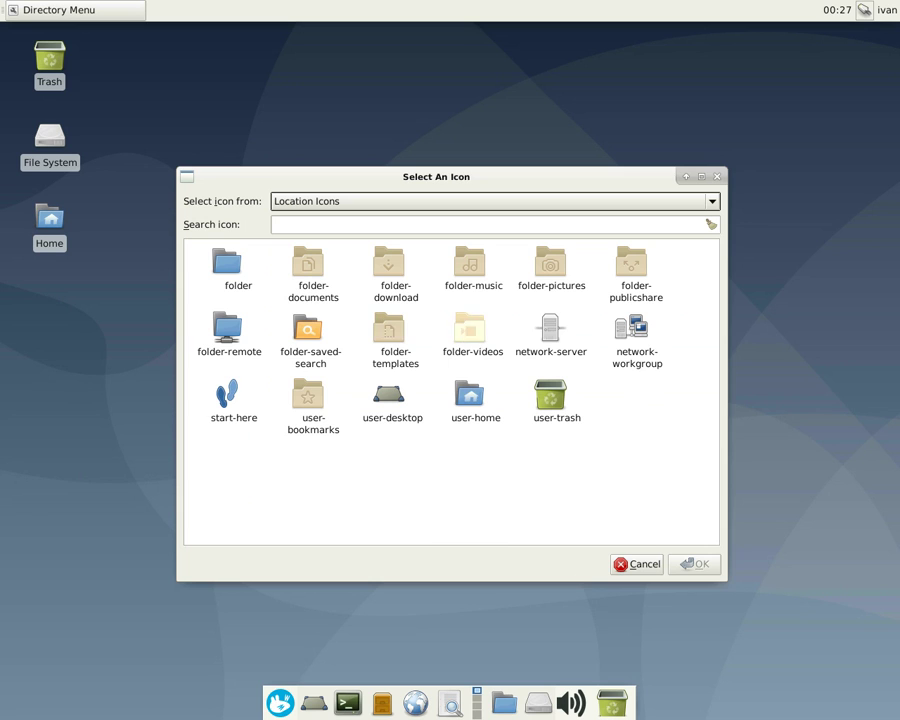
left_click(470, 397)
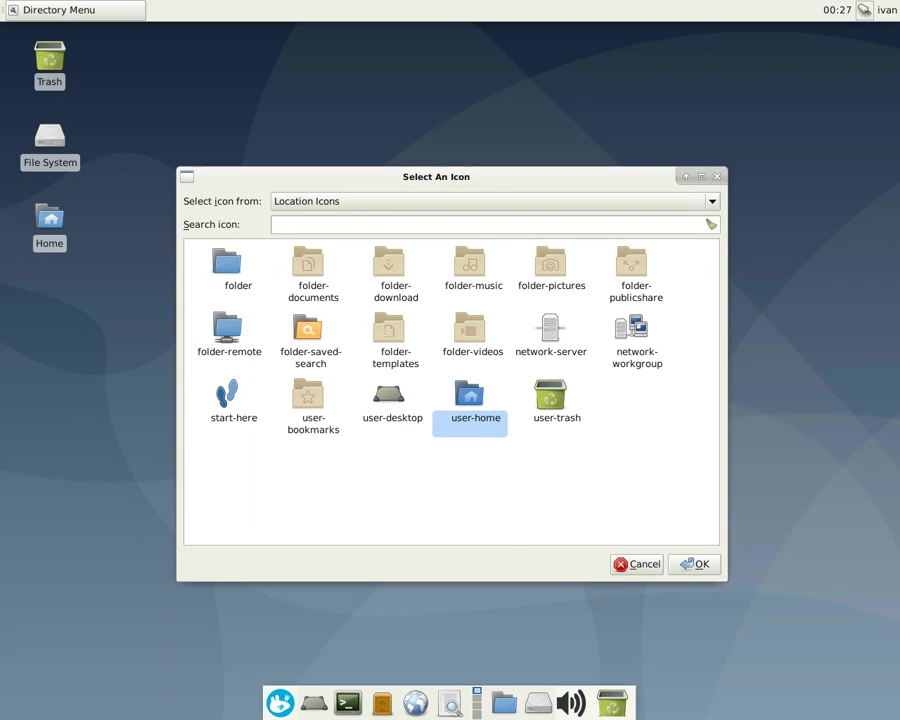
left_click(694, 565)
left_click(411, 431)
left_click(533, 462)
Check the contents of the home and File System directory menus in the bottom panel
left_click(504, 704)
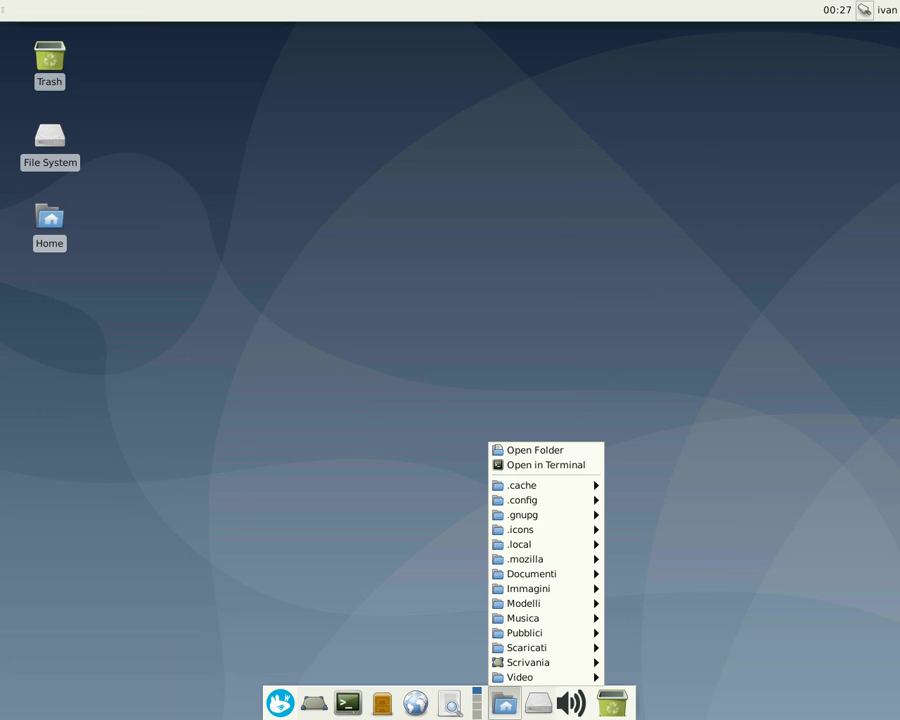
left_click(504, 704)
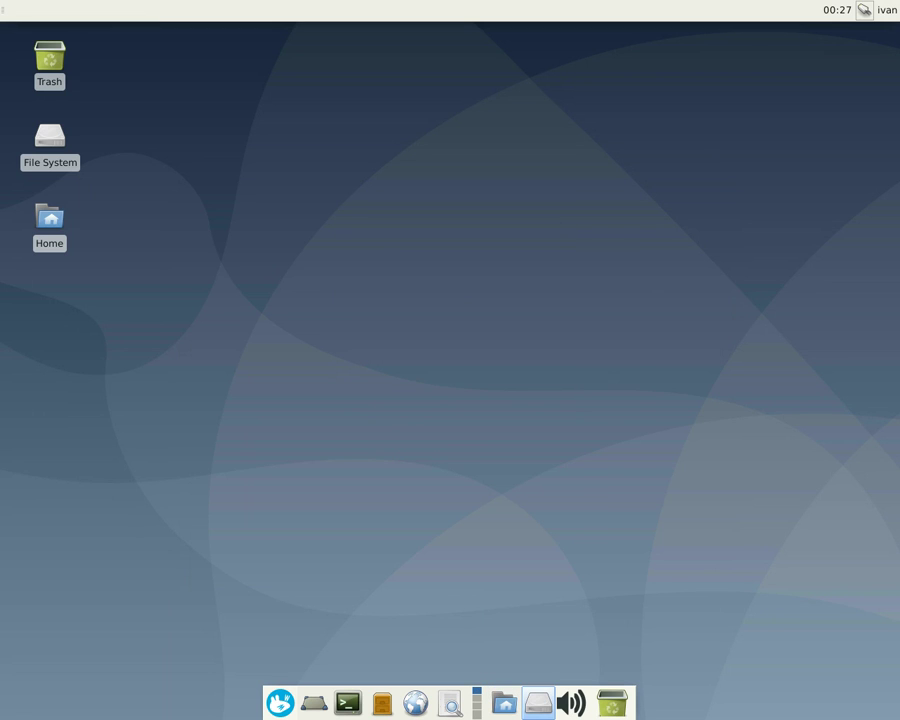
left_click(538, 704)
left_click(538, 704)
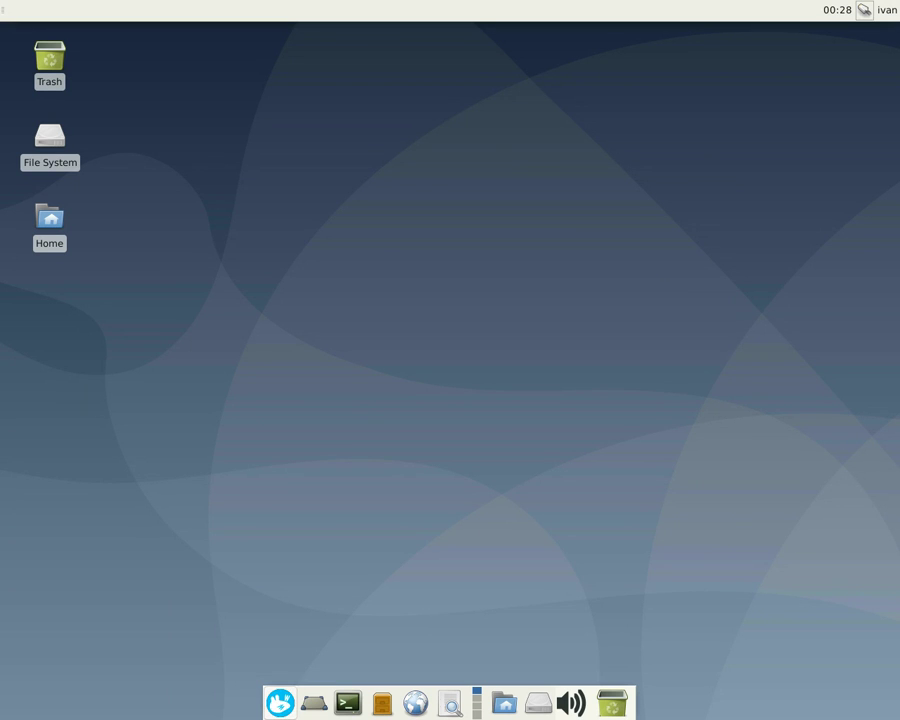
Enable switching categories by hovering in the Whisker Menu's behavior properties
right_click(280, 703)
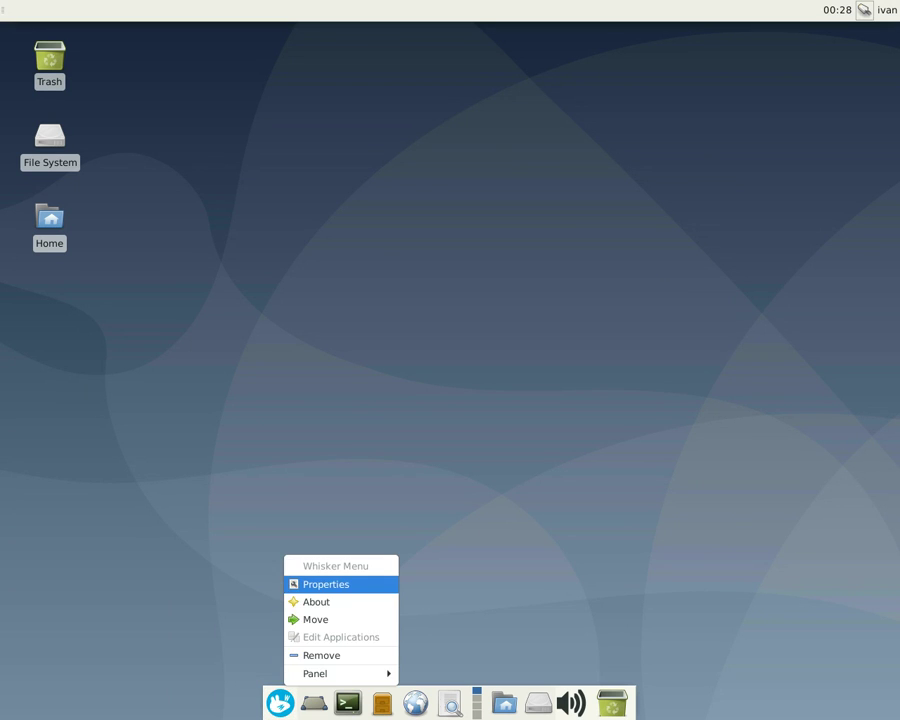
left_click(330, 580)
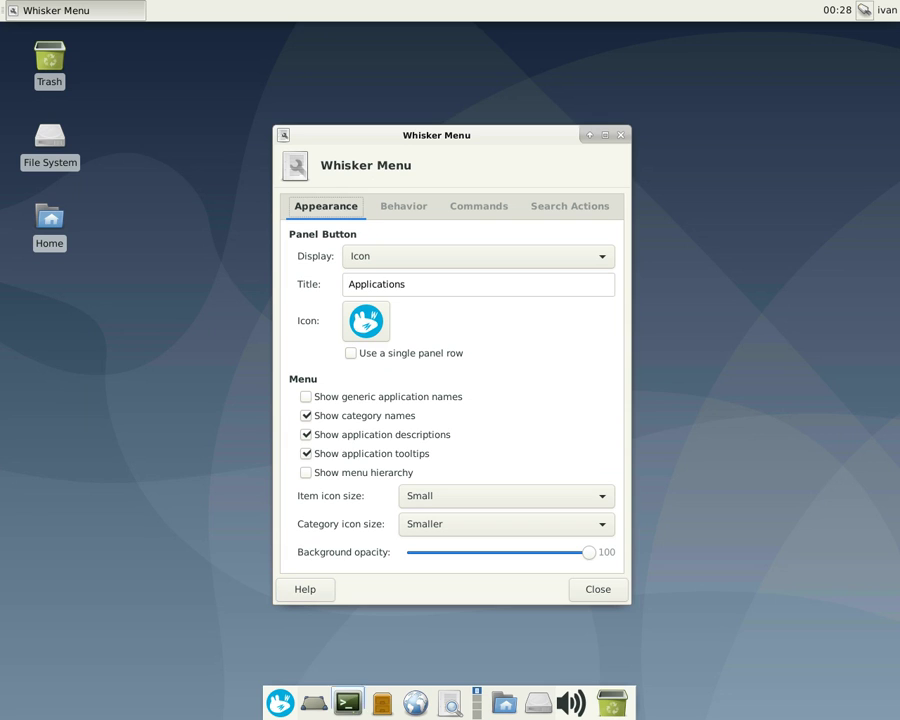
left_click(280, 703)
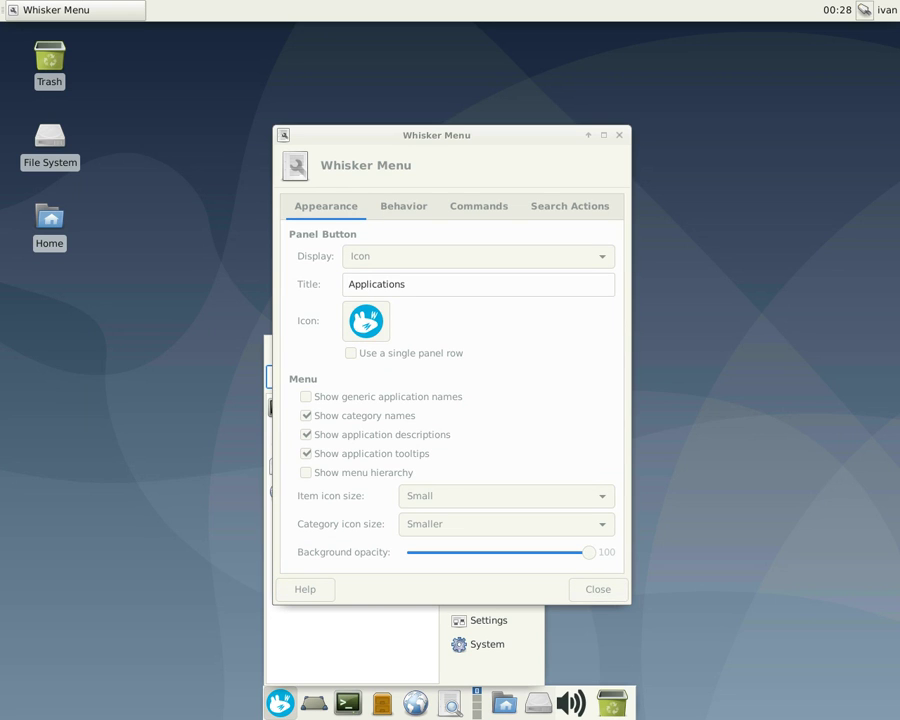
key("Down")
left_click(280, 703)
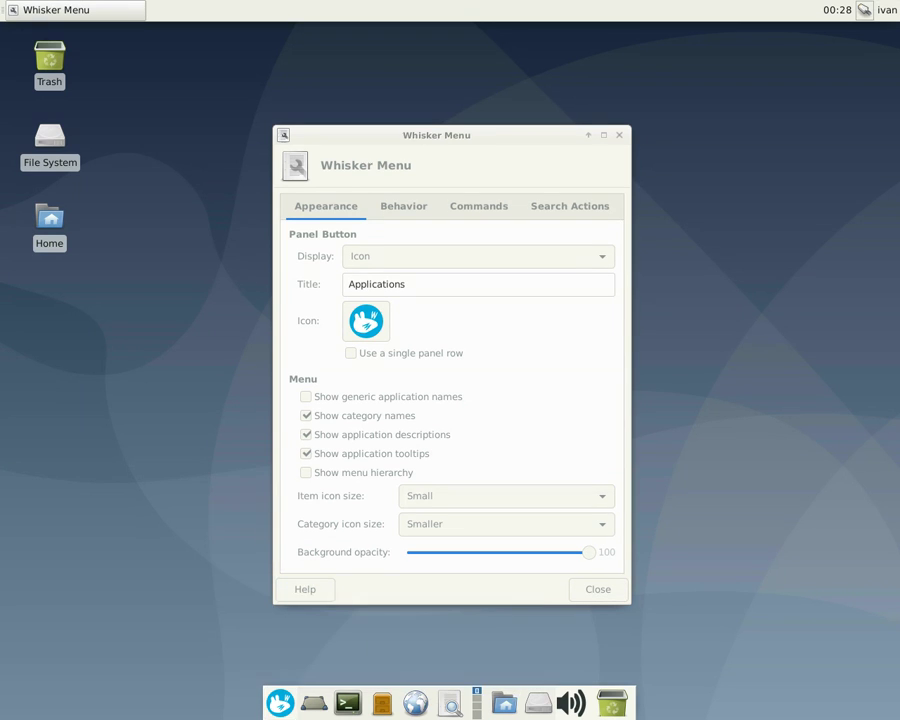
left_click_drag(436, 135, 521, 128)
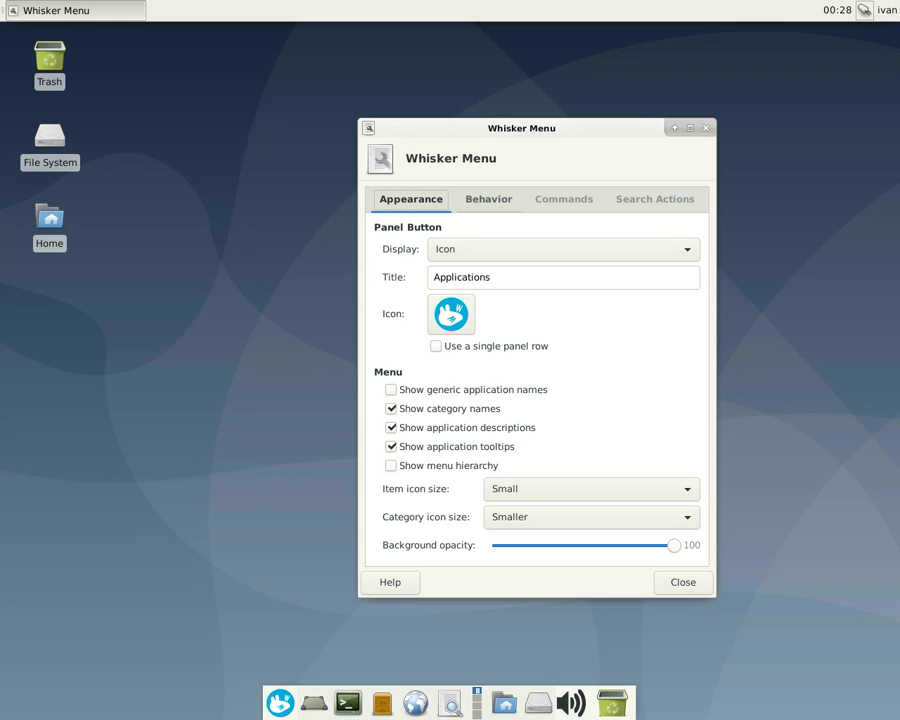
key("Right")
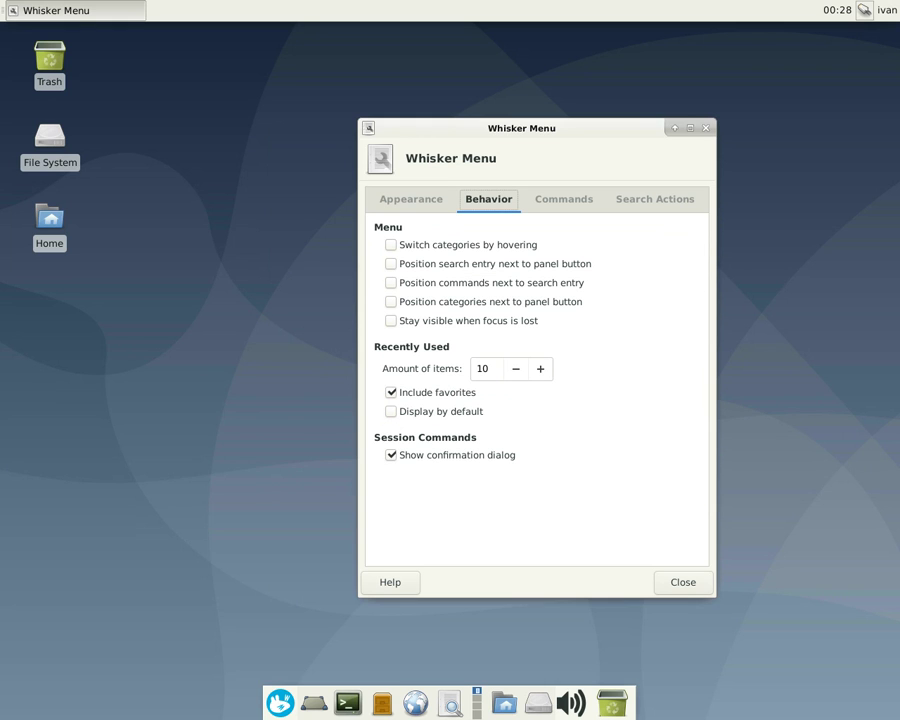
key("Tab")
key("space")
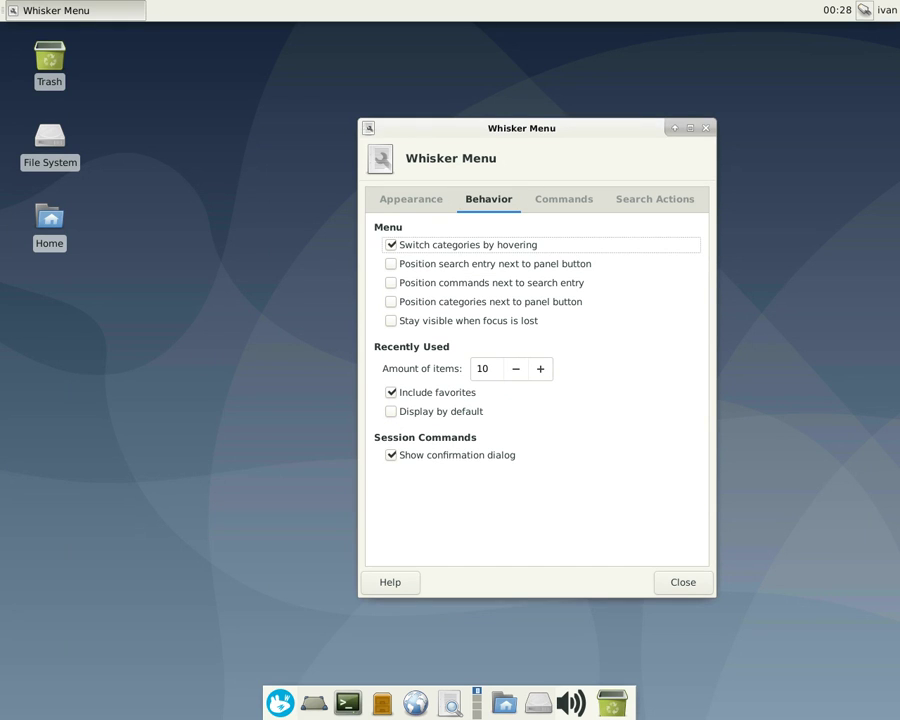
Set the Whisker Menu's background opacity to 90 and close its properties
left_click(411, 199)
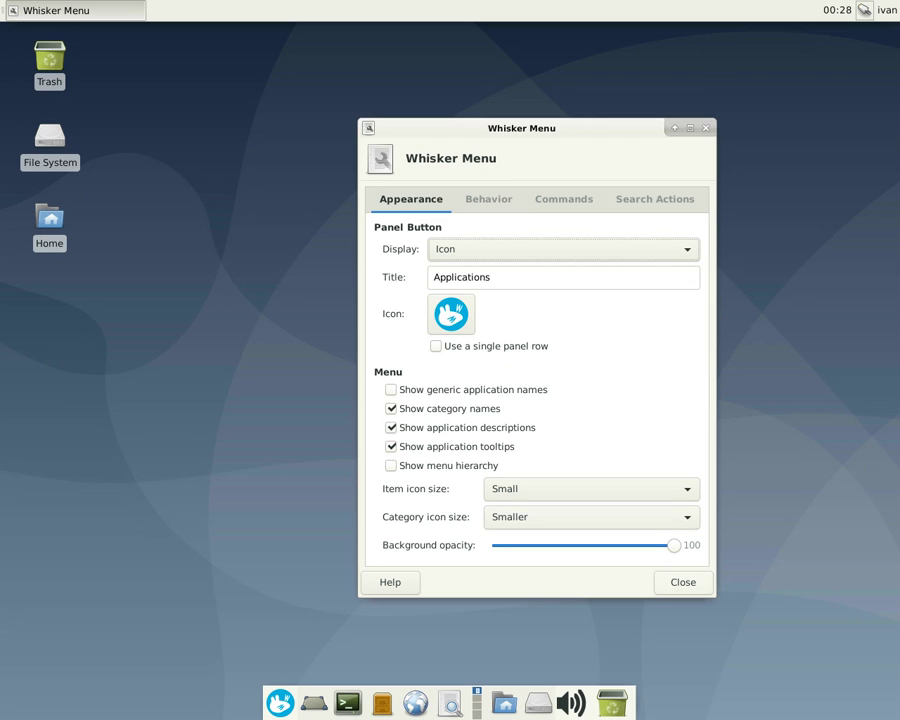
left_click_drag(674, 546, 652, 546)
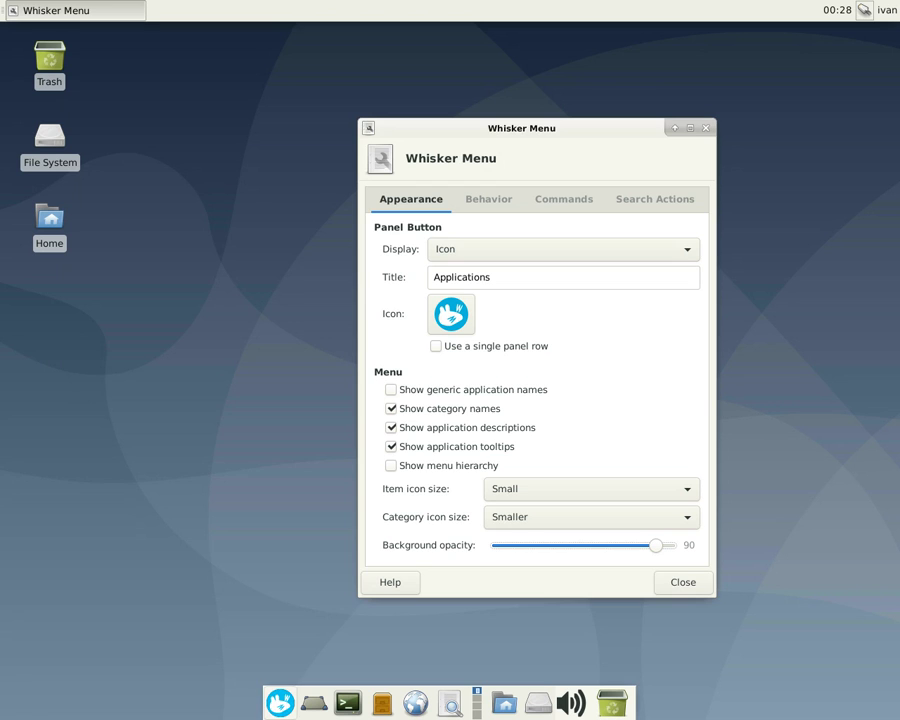
left_click(280, 703)
key("Escape")
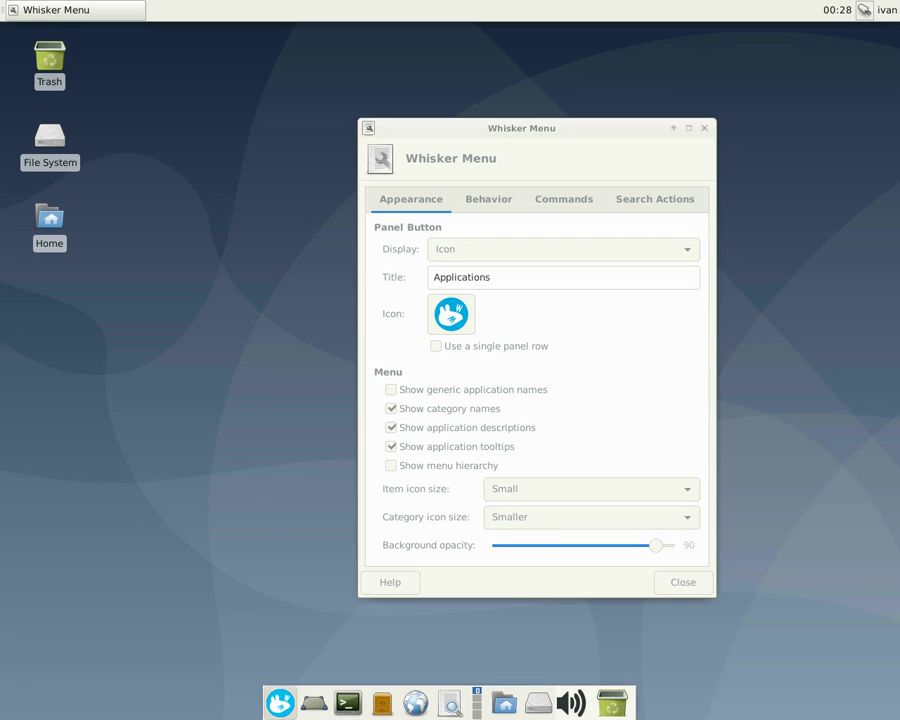
left_click(704, 128)
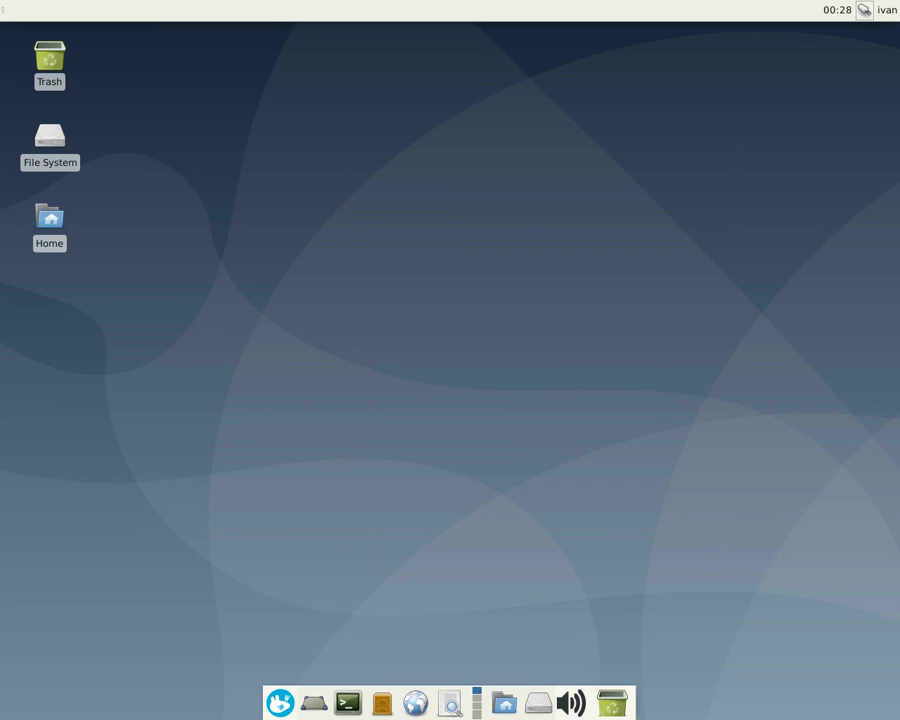
Add a Settings Editor launcher from the Whisker Menu's Settings category to the bottom panel, right after the Application Finder
key("super")
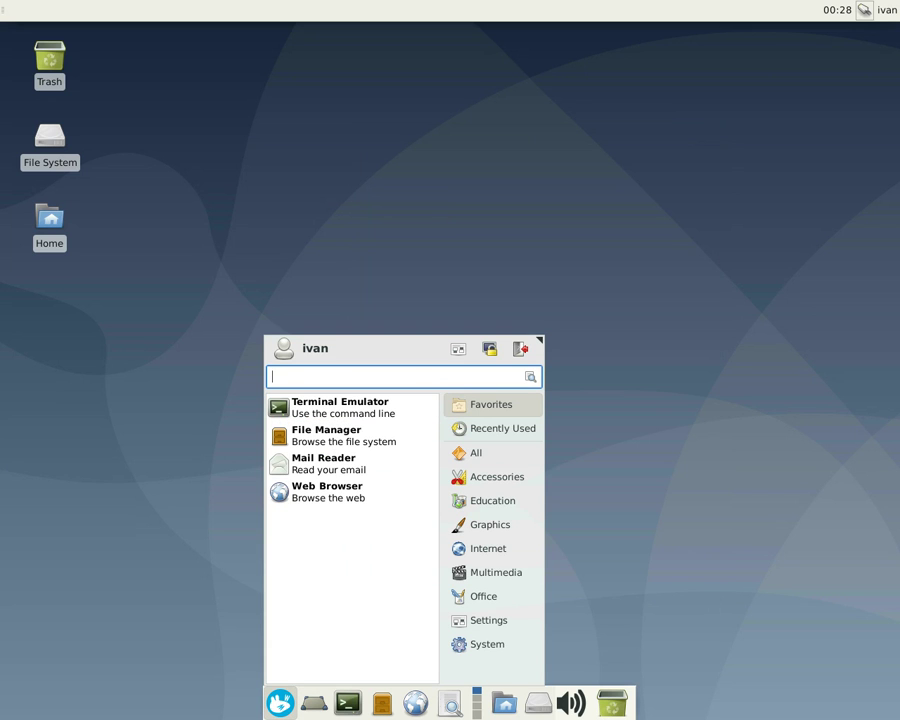
mouse_move(493, 477)
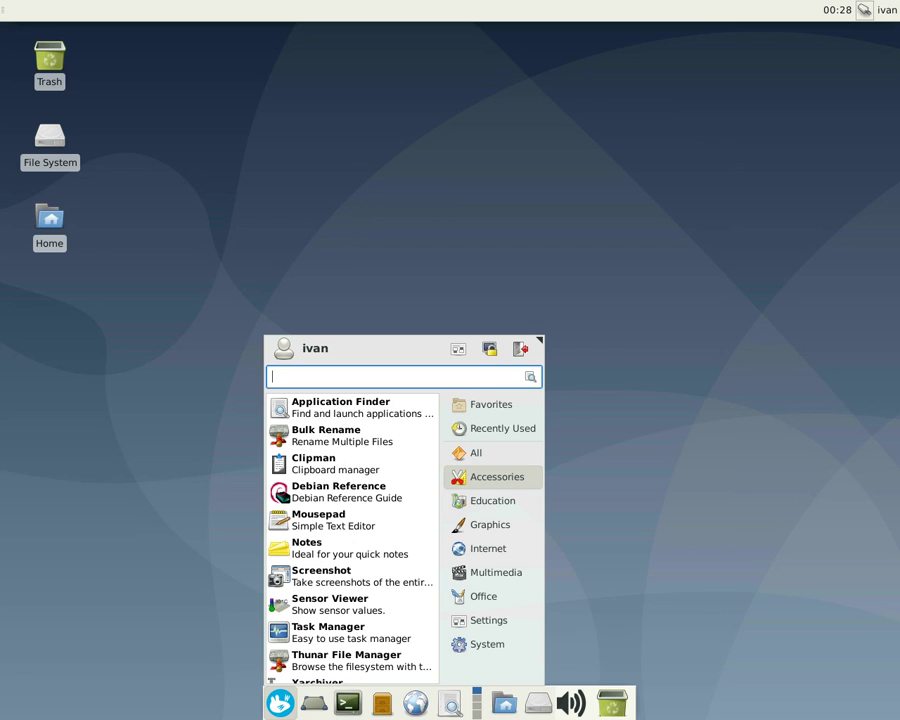
mouse_move(493, 621)
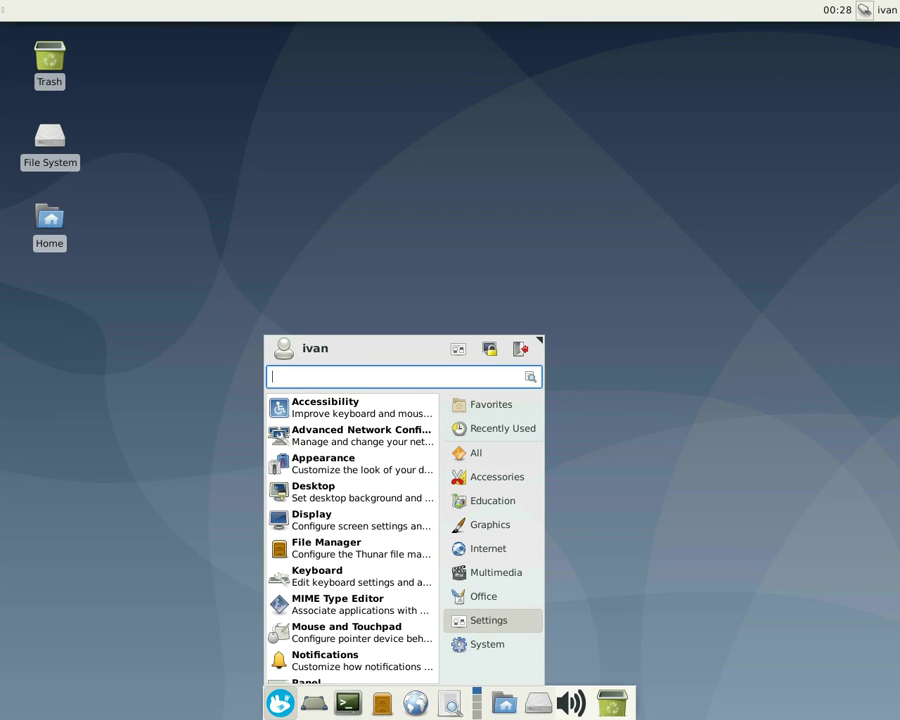
scroll(350, 595, "down", 5)
scroll(350, 588, "down", 3)
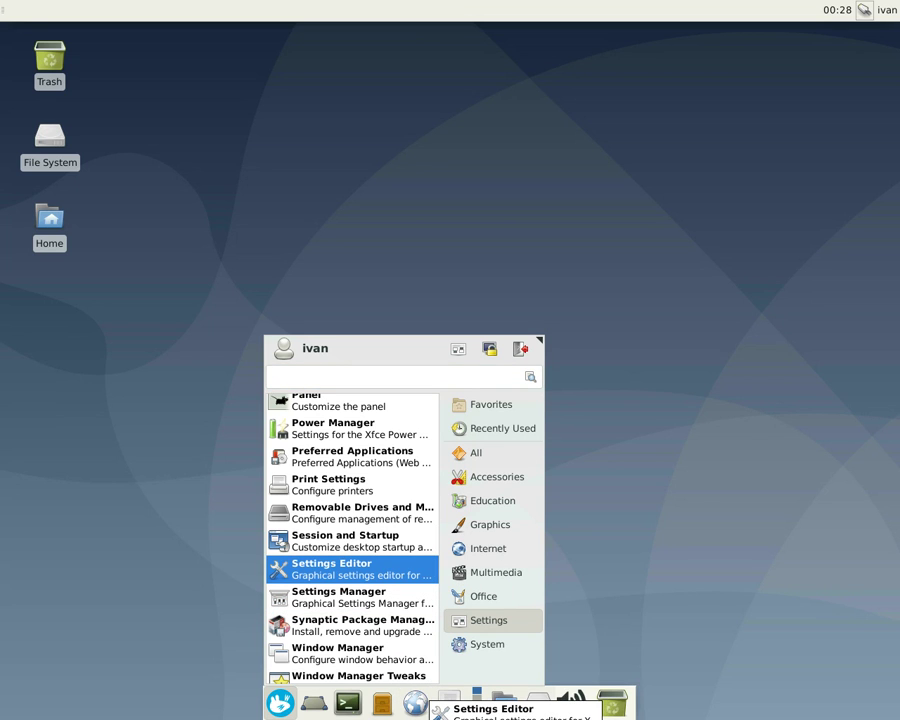
left_click_drag(465, 710, 465, 708)
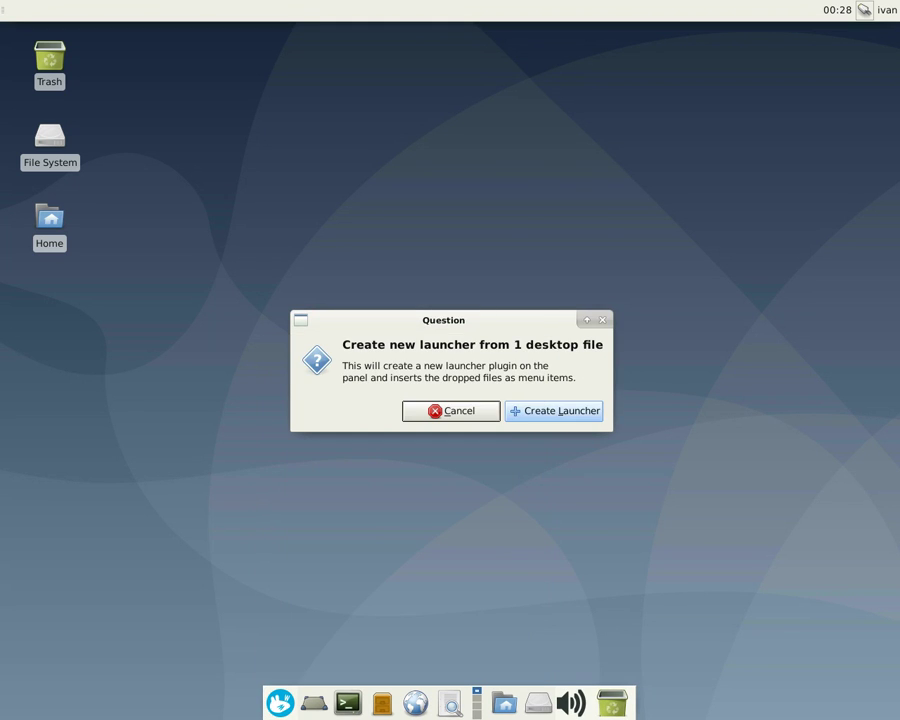
left_click(565, 410)
Add a Synaptic Package Manager launcher from the Whisker Menu's System category to the bottom panel, right after the Settings Editor
left_click(263, 703)
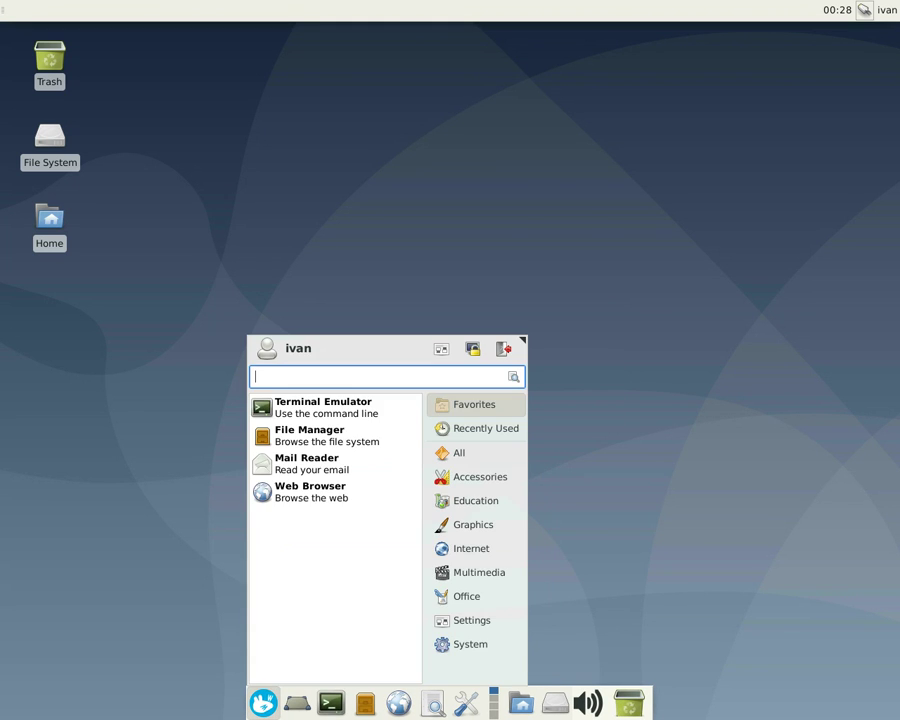
left_click(471, 548)
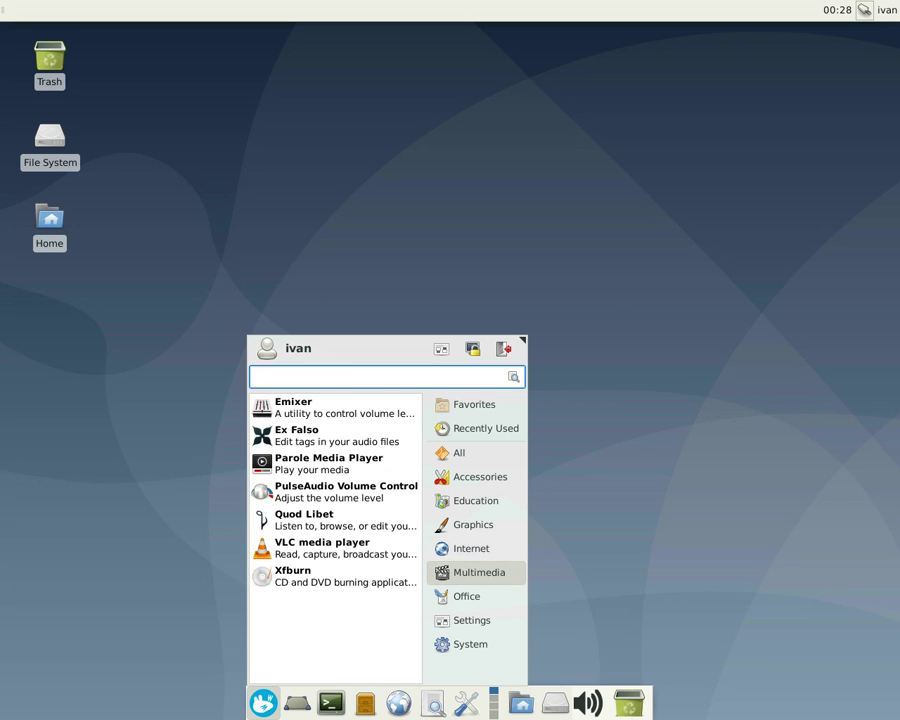
left_click(471, 549)
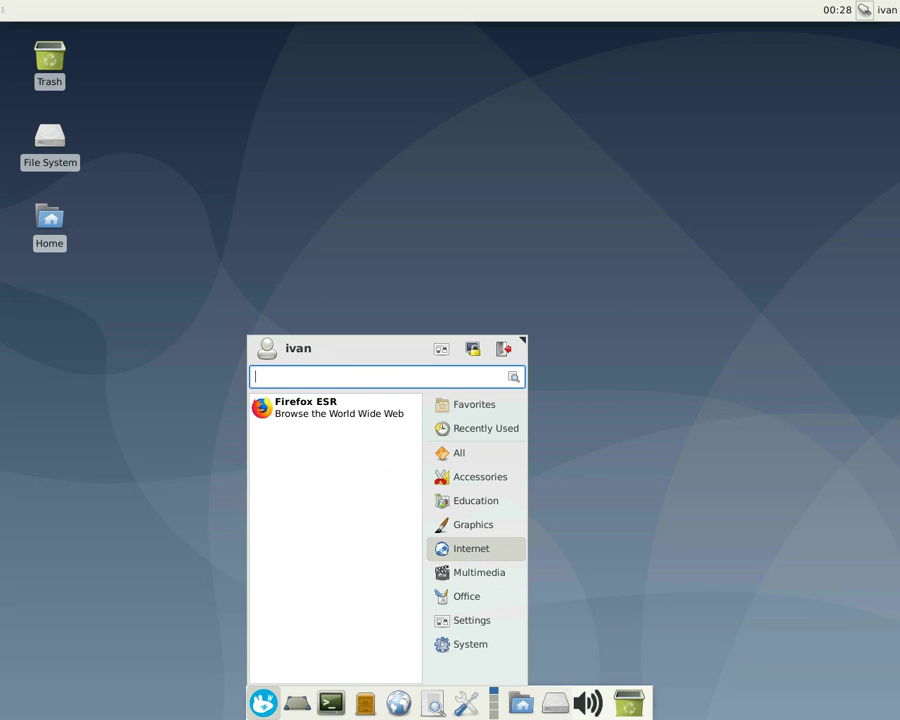
left_click(479, 573)
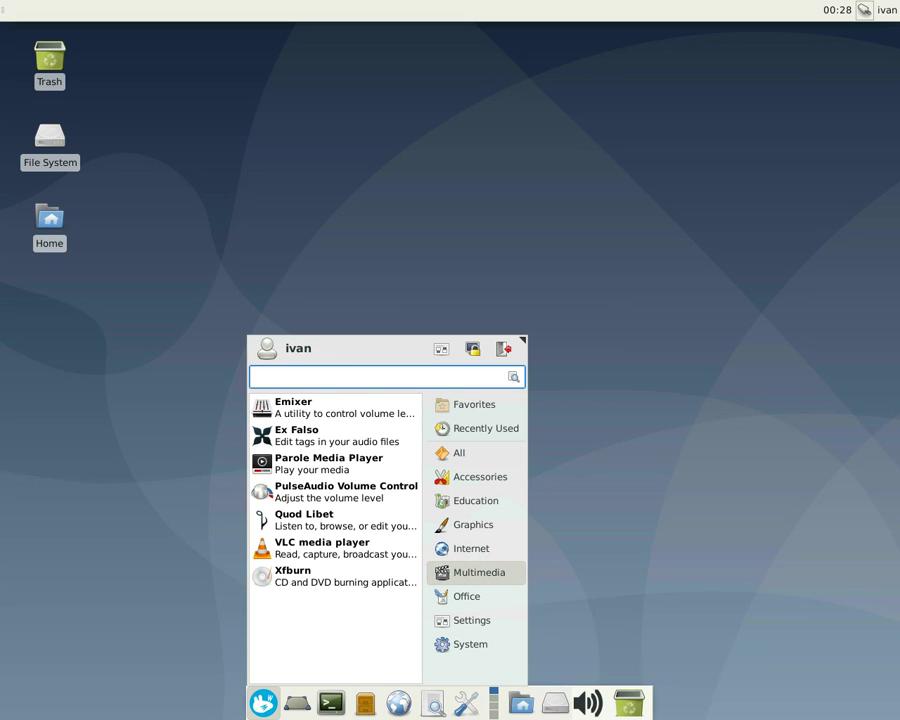
left_click(471, 549)
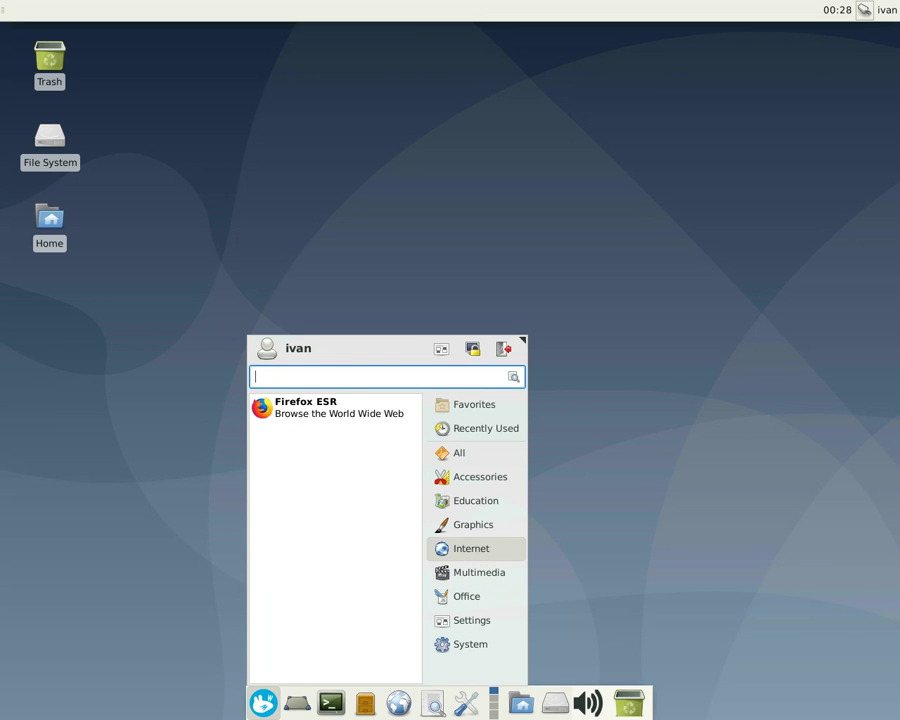
left_click(479, 572)
left_click(471, 620)
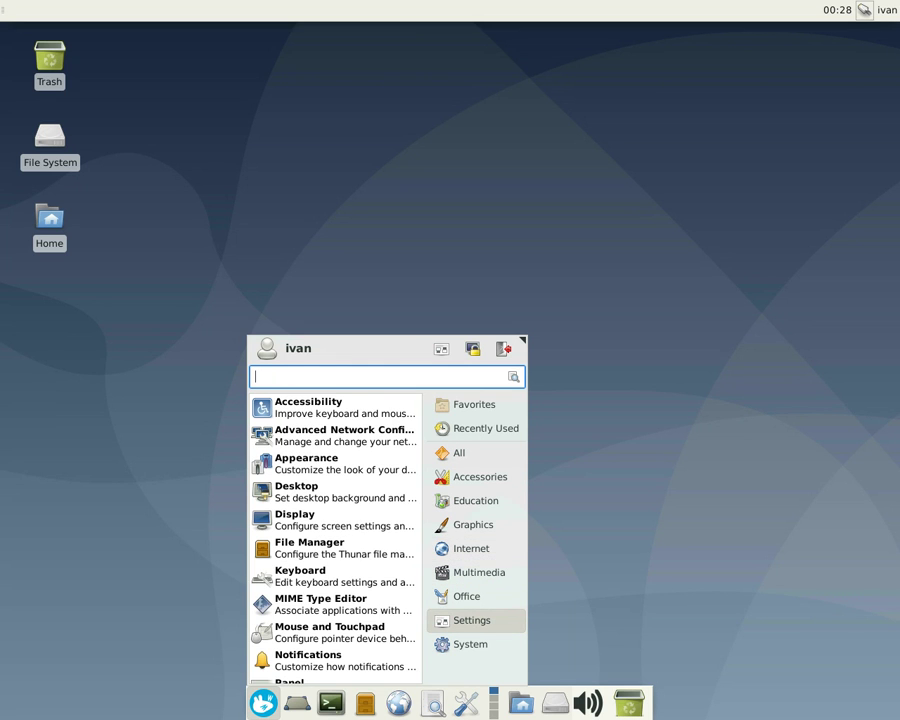
left_click(470, 644)
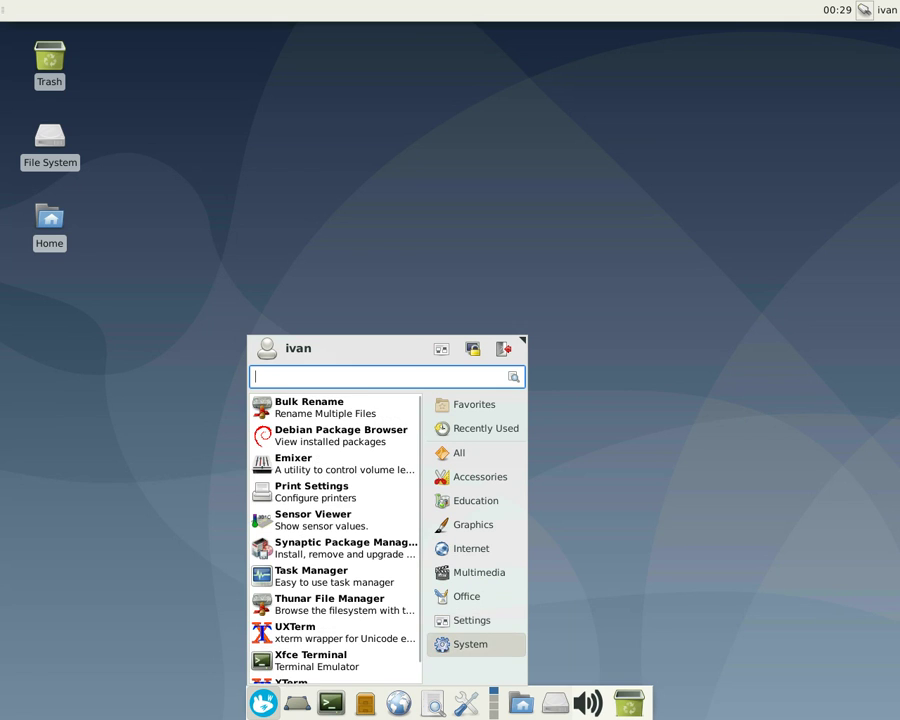
scroll(335, 612, "down", 1)
left_click_drag(330, 528, 458, 704)
left_click(563, 411)
left_click(563, 411)
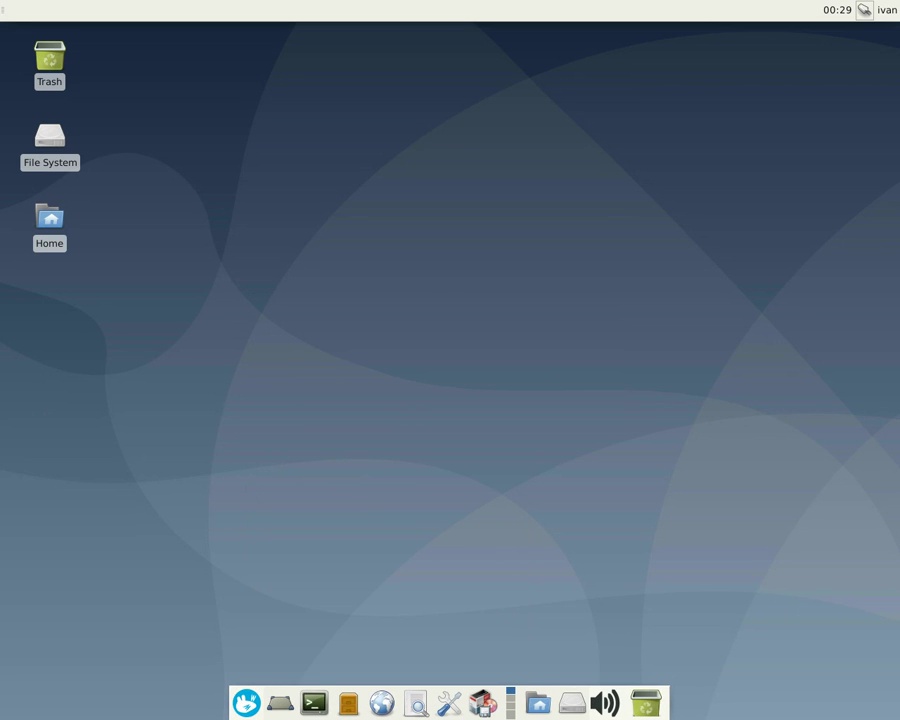
Add a VLC media player launcher from the Whisker Menu's Multimedia category to the bottom panel, right after Synaptic
left_click(246, 703)
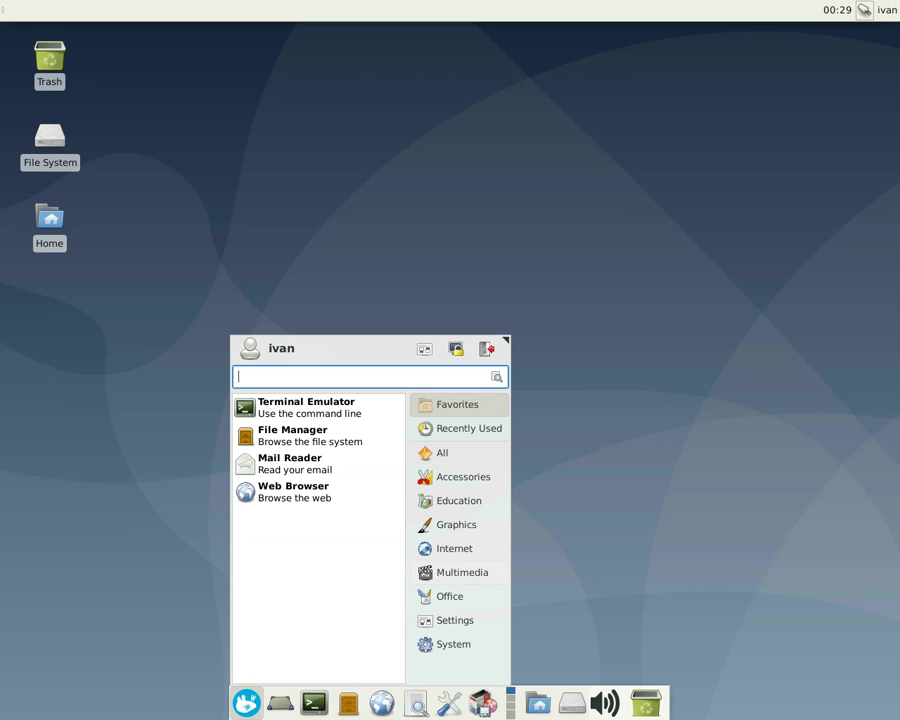
left_click(452, 548)
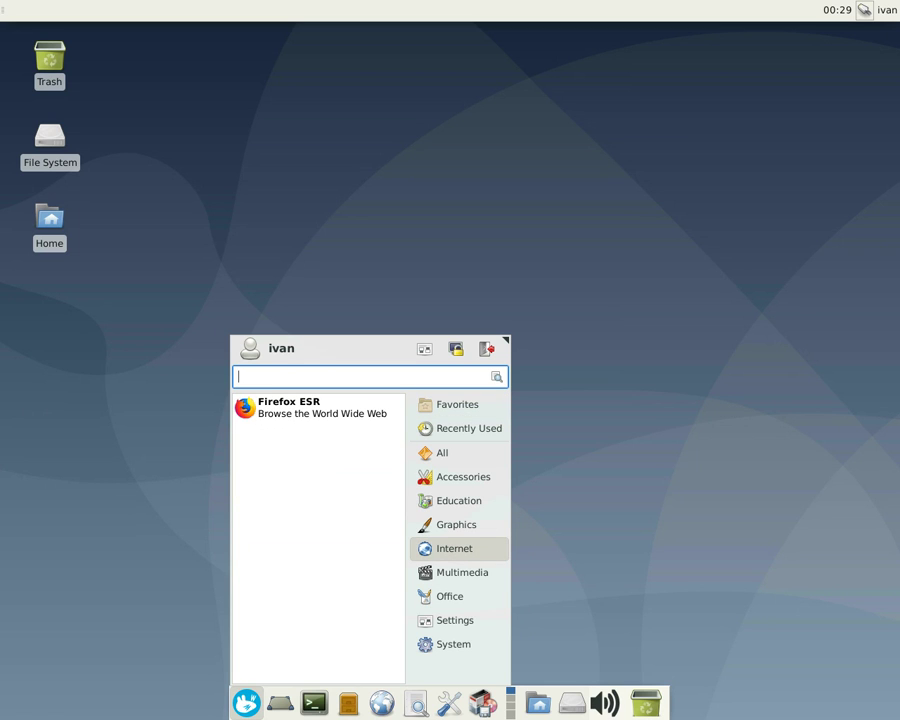
mouse_move(456, 525)
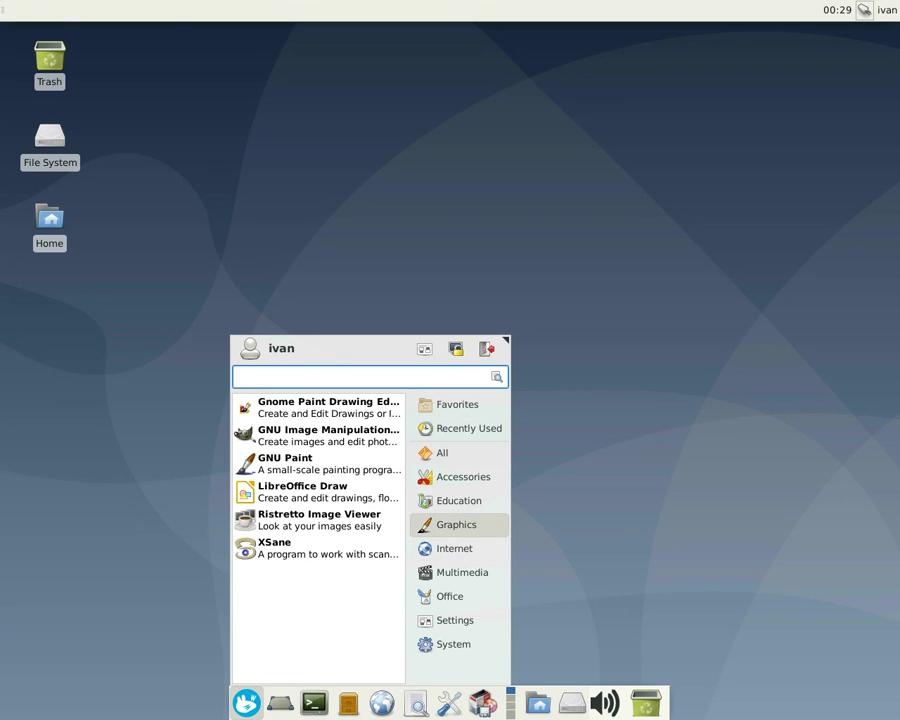
mouse_move(462, 573)
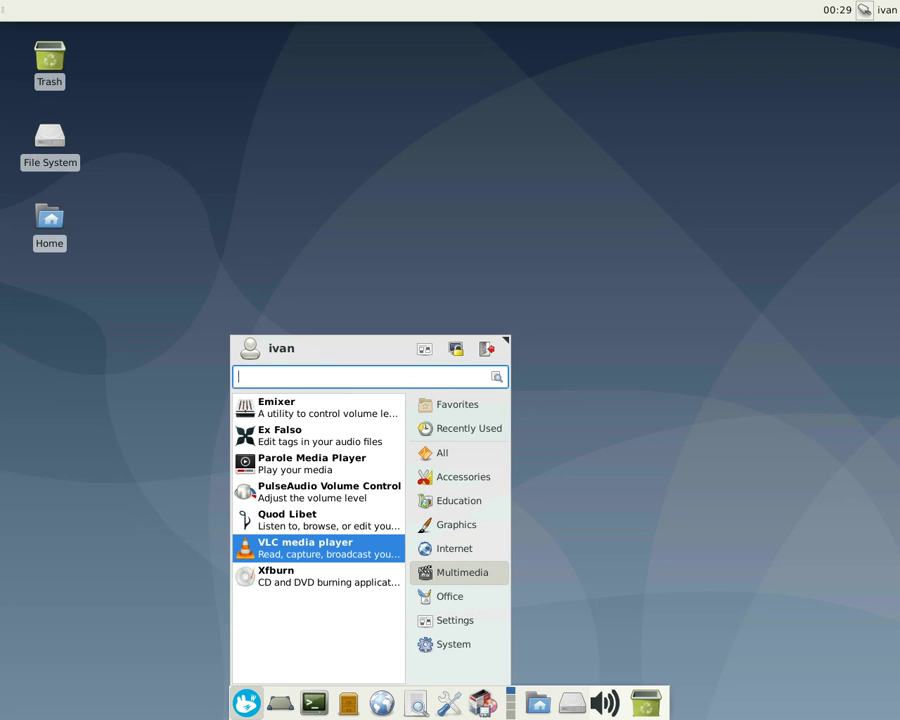
key("Up")
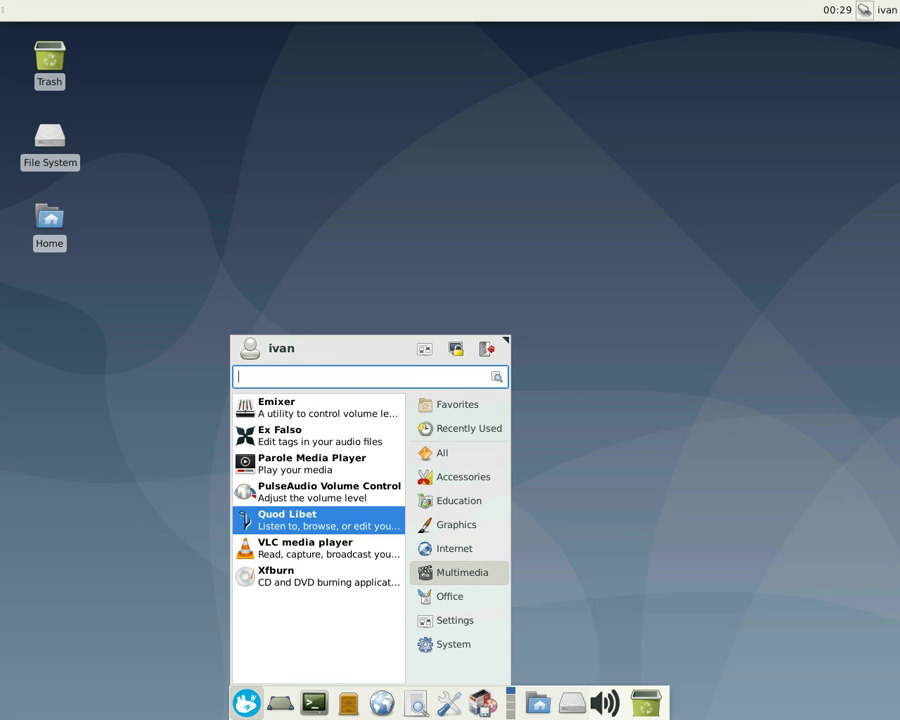
key("Down")
left_click_drag(259, 547, 472, 698)
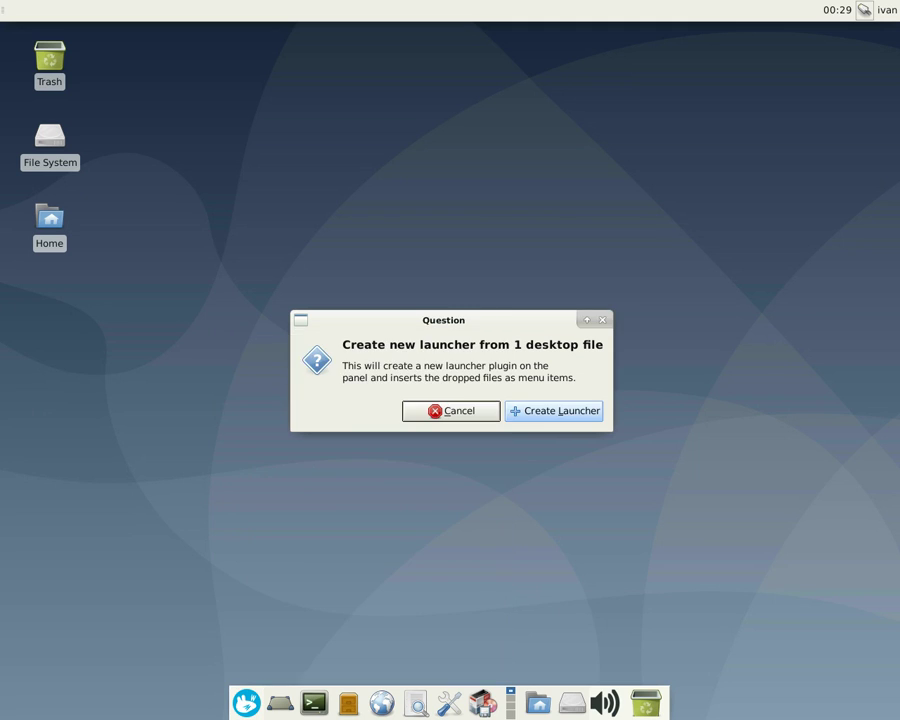
left_click(555, 410)
Add a Quod Libet launcher from the Whisker Menu's Multimedia category to the bottom panel, right after VLC
left_click(230, 703)
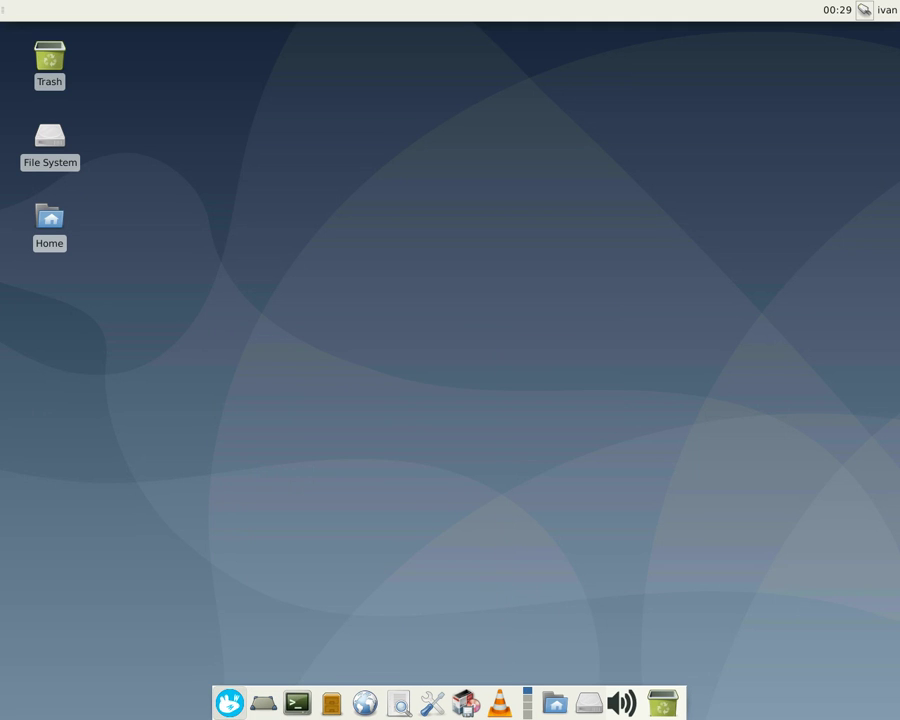
left_click(437, 549)
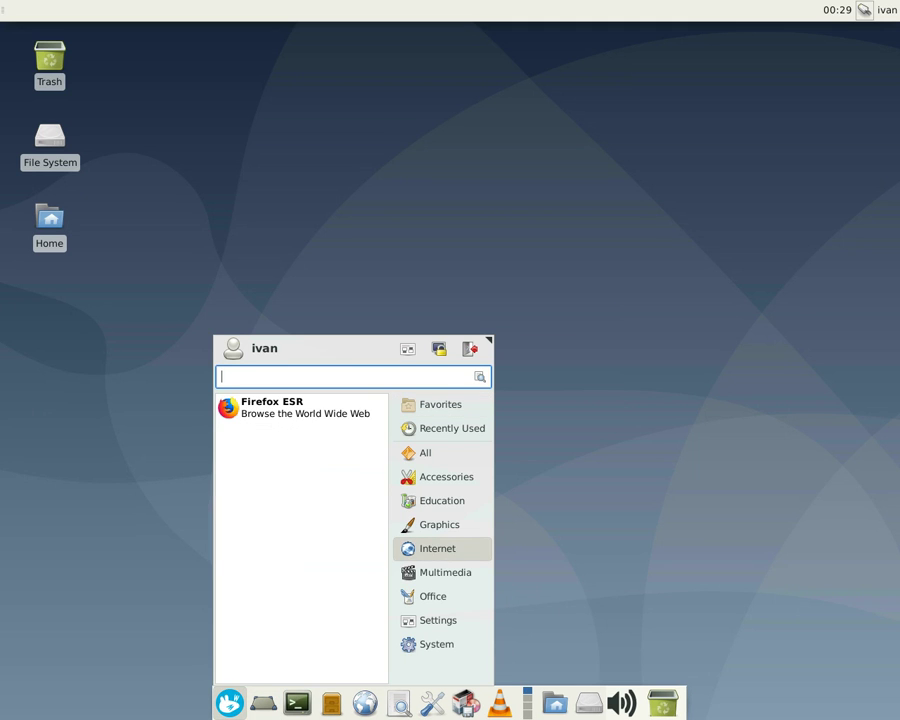
left_click(445, 573)
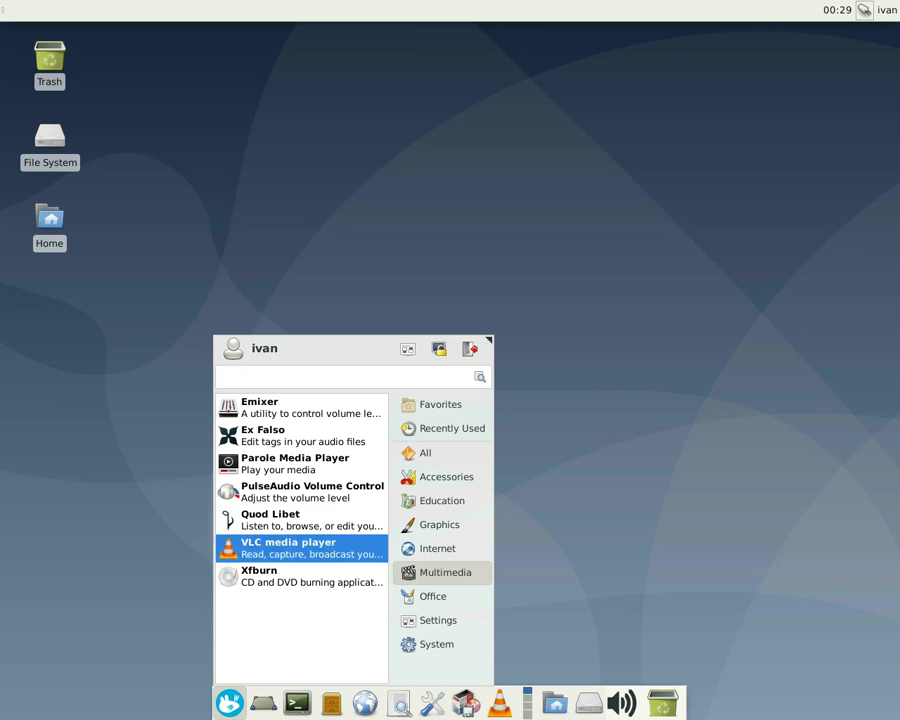
left_click_drag(300, 520, 490, 697)
key("Return")
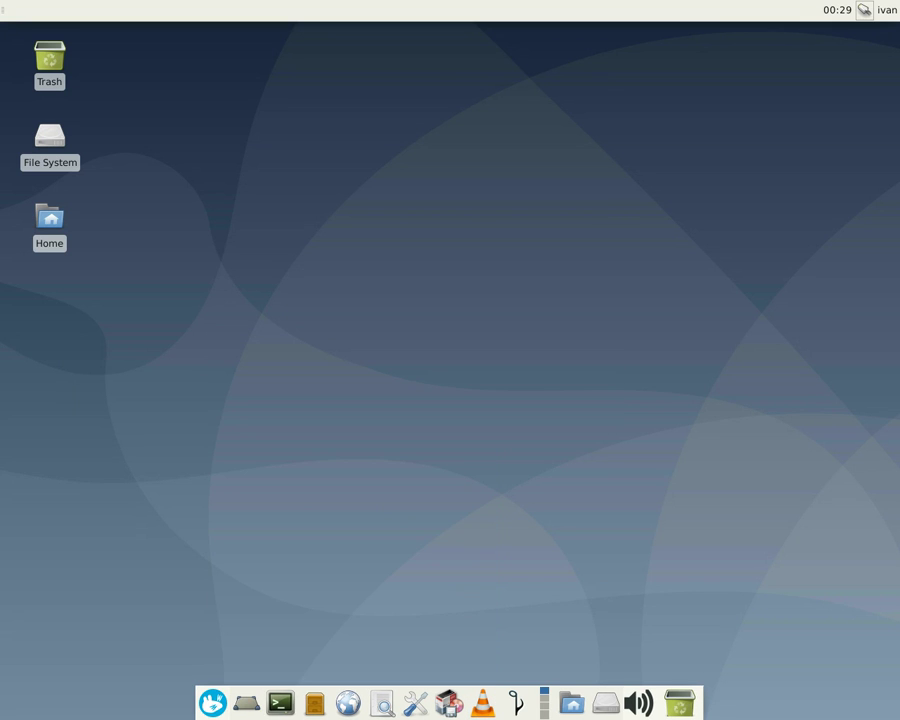
Add a GNU Image Manipulation Program launcher from the Whisker Menu's Graphics category to the bottom panel, right after Quod Libet
left_click(212, 703)
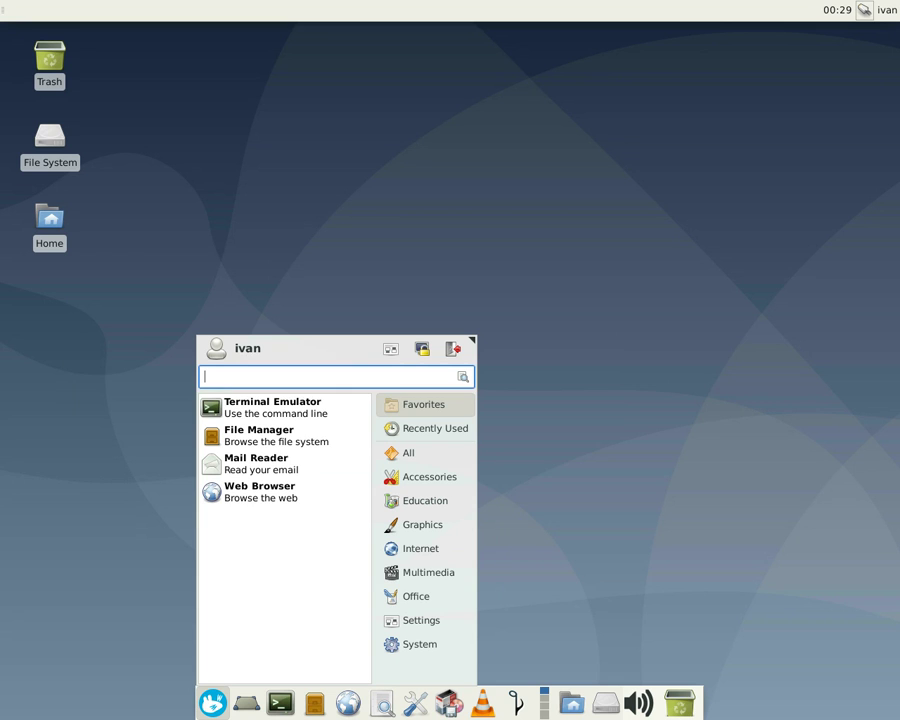
left_click(428, 572)
left_click(425, 501)
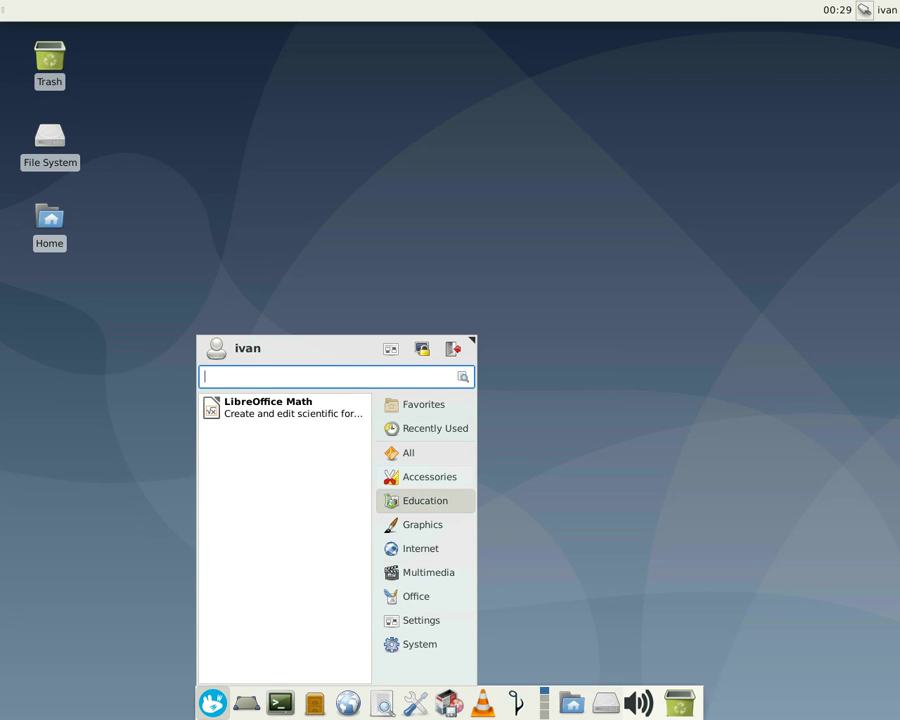
left_click(429, 477)
left_click(422, 524)
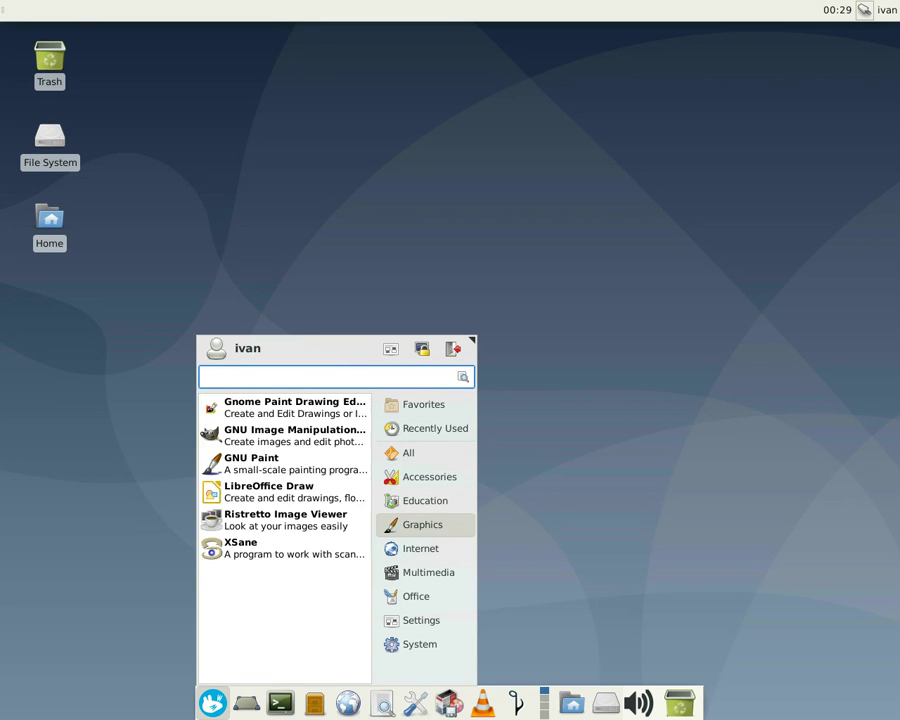
left_click(420, 548)
left_click(425, 500)
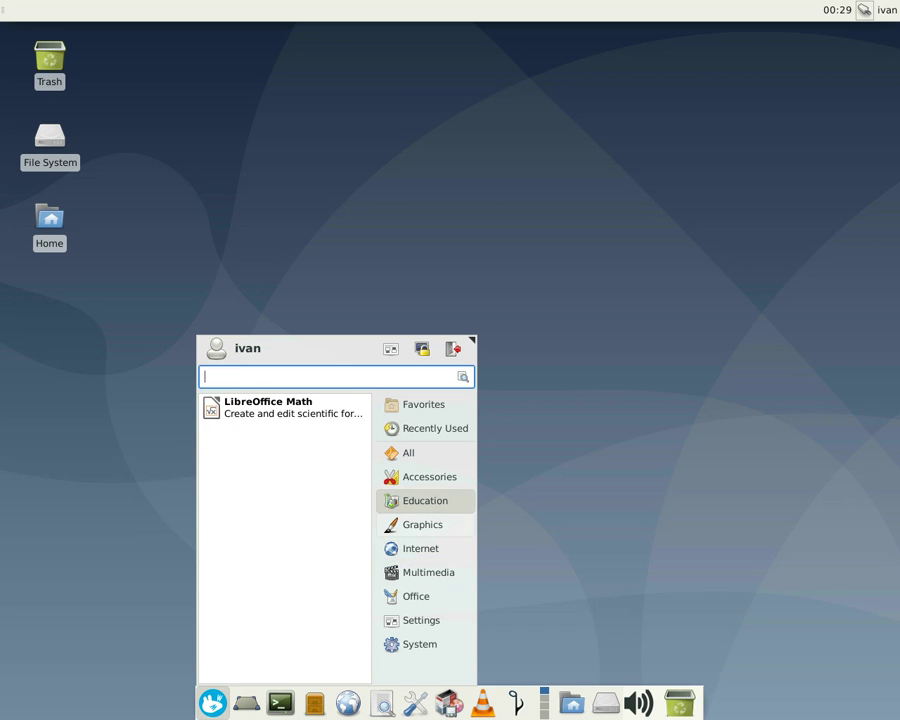
left_click(422, 524)
mouse_move(295, 435)
left_mouse_down()
mouse_move(244, 430)
mouse_move(430, 638)
mouse_move(533, 700)
left_mouse_up()
left_click(554, 410)
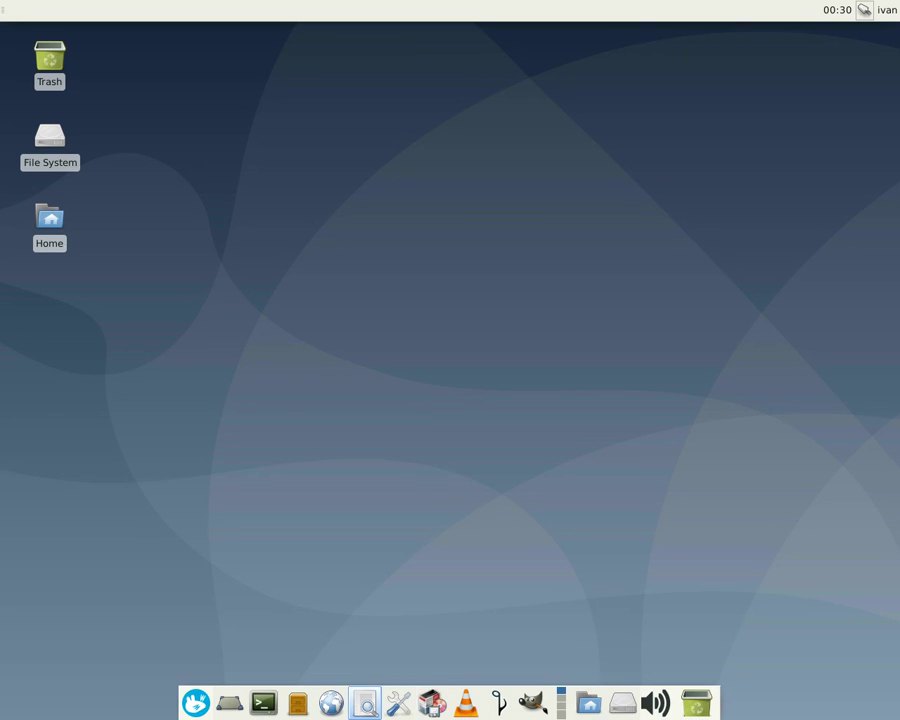
Move the Application Finder launcher in the bottom panel between the Settings Editor and Synaptic launchers
right_click(365, 703)
left_click(400, 652)
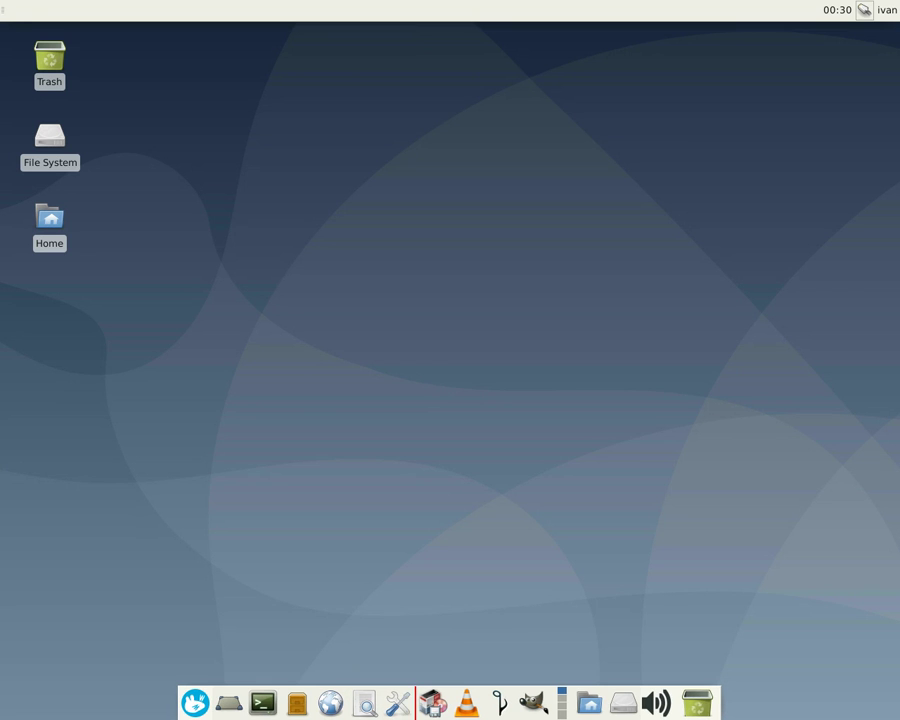
left_click(421, 703)
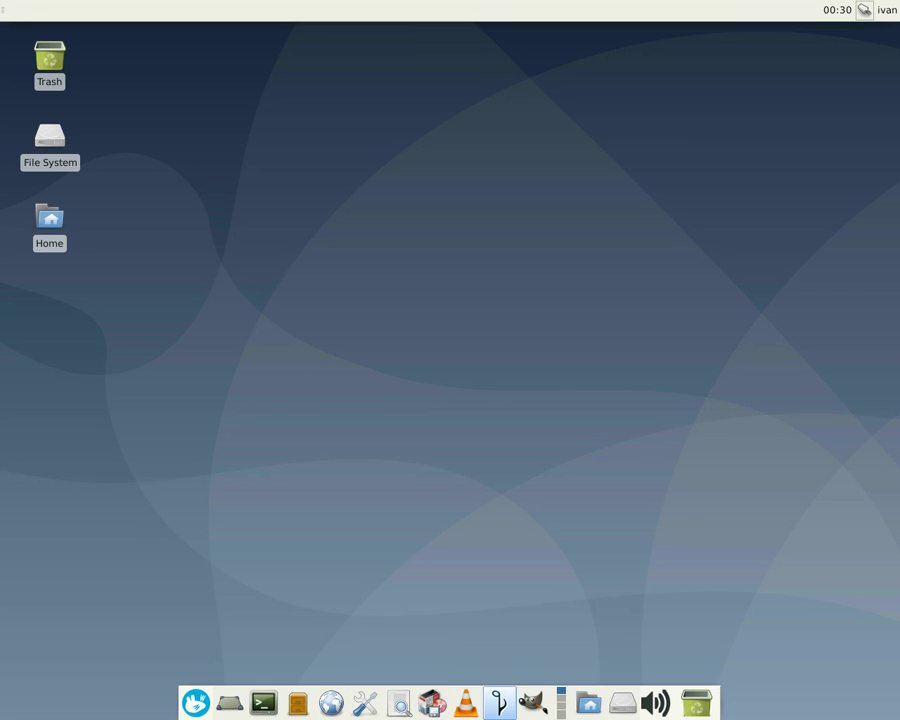
Add a Mousepad launcher from the Whisker Menu's Accessories category to the bottom panel, right after the GNU Image Manipulation Program
left_click(196, 703)
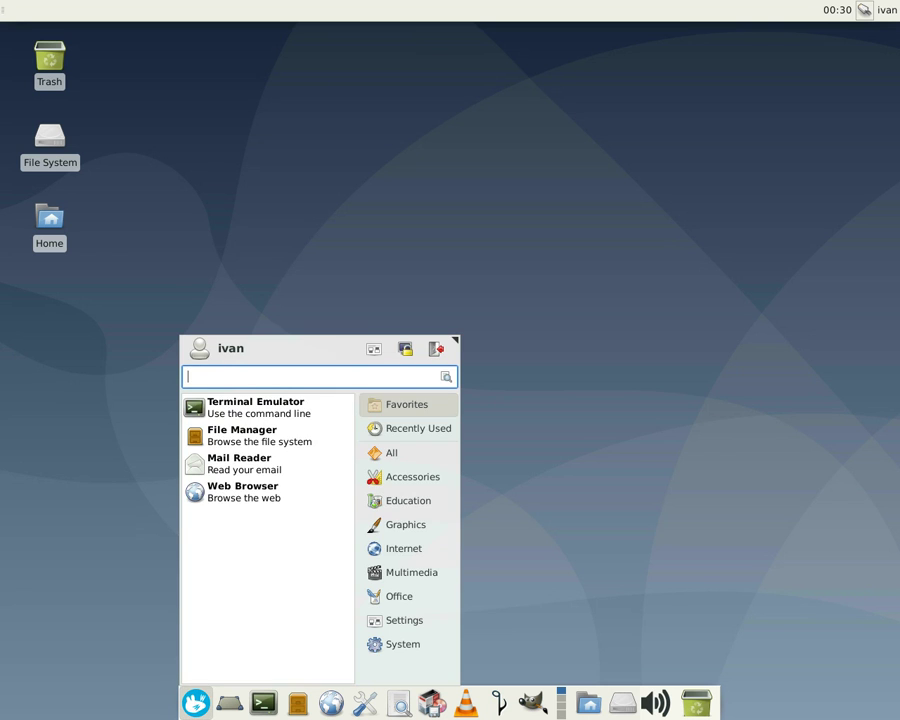
left_click(408, 501)
left_click(410, 478)
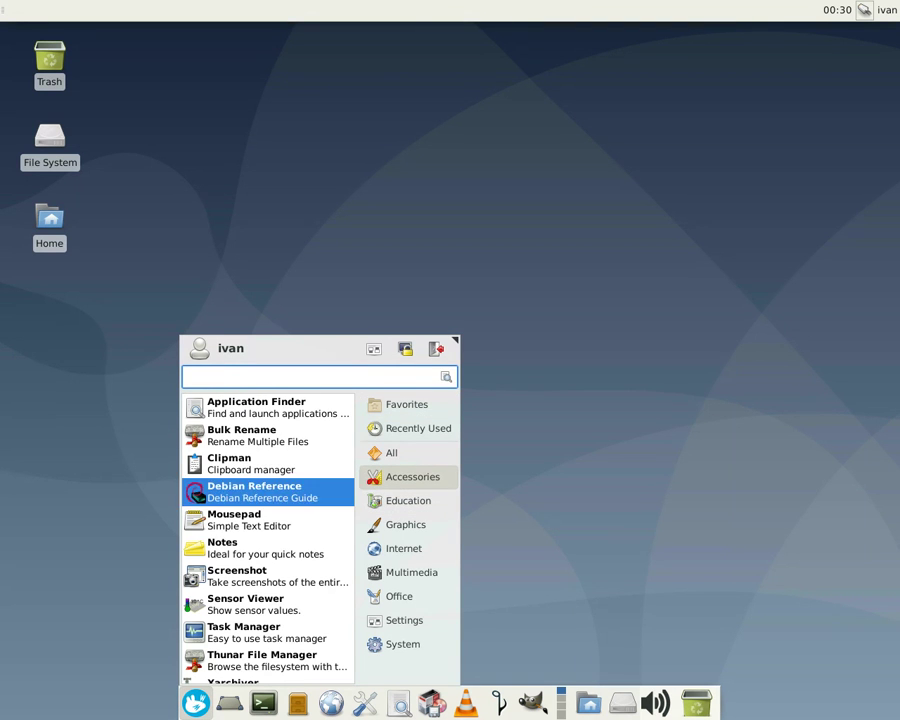
left_click_drag(245, 519, 532, 702)
left_click(554, 411)
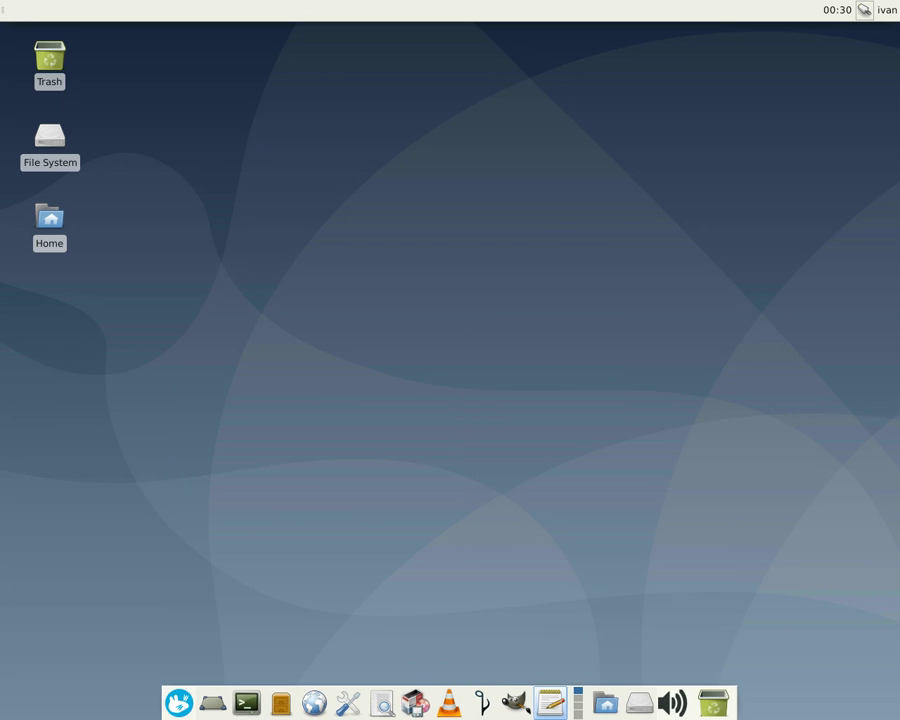
Move the Mousepad launcher in the bottom panel between the Application Finder and Synaptic launchers
right_click(550, 703)
mouse_move(580, 698)
left_click(583, 657)
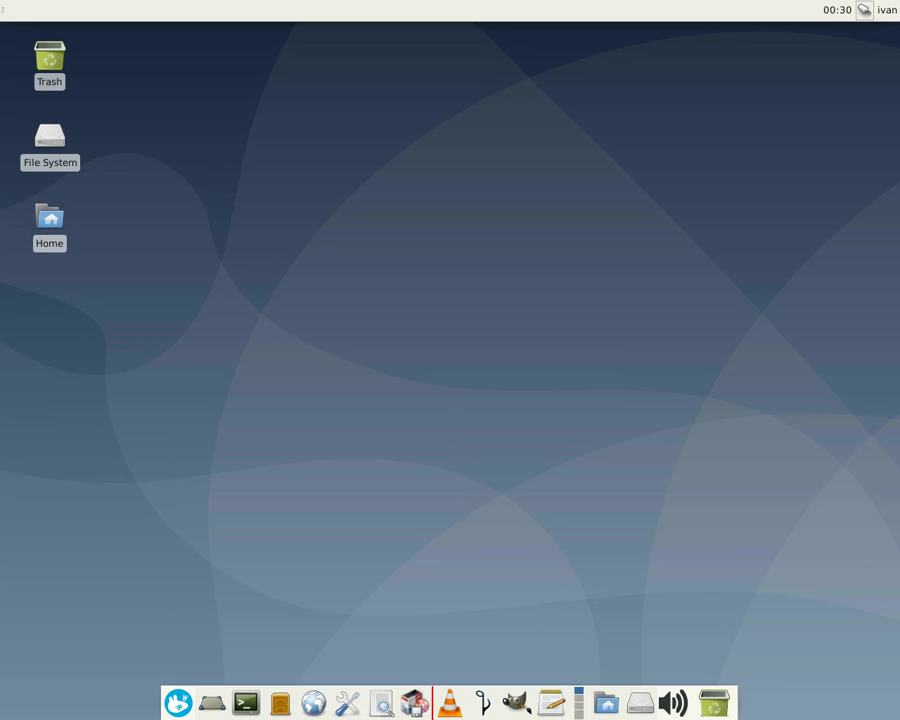
left_click(398, 703)
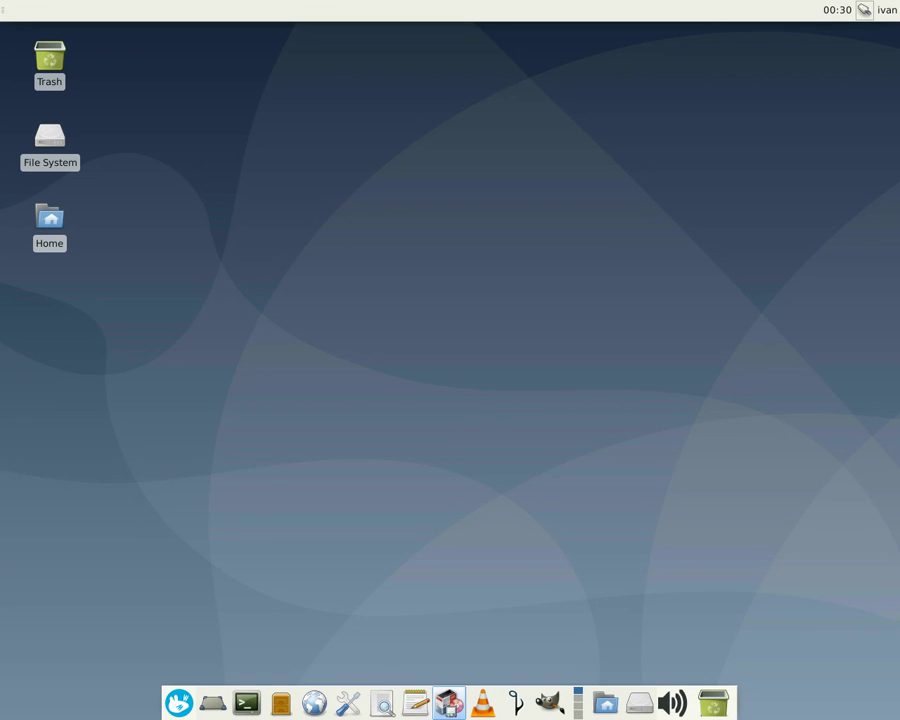
Move the Mousepad launcher in the bottom panel between the Synaptic and VLC launchers
right_click(419, 700)
left_click(450, 654)
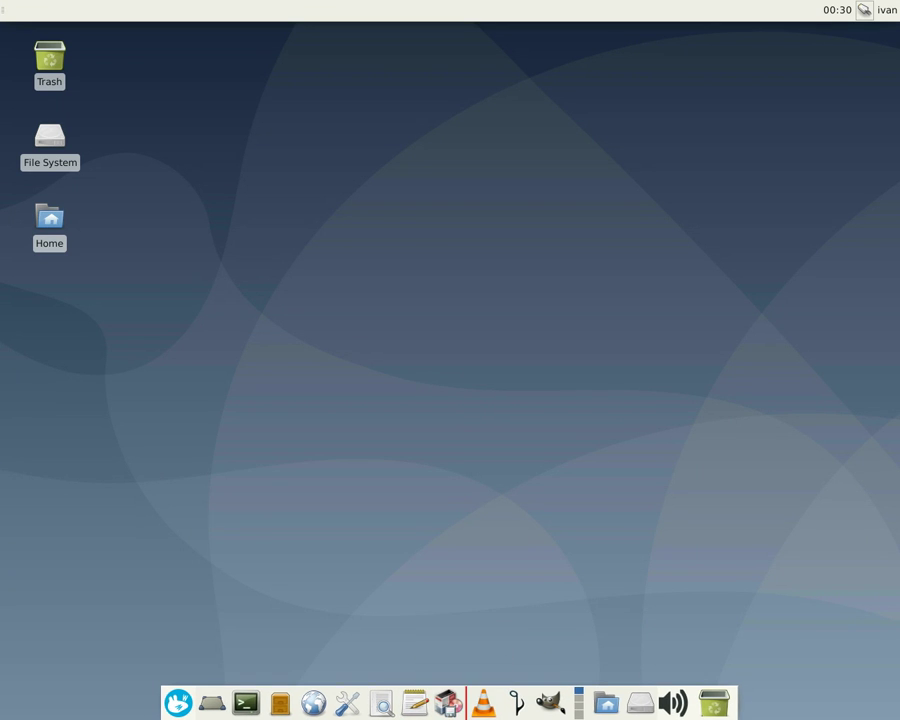
left_click(464, 703)
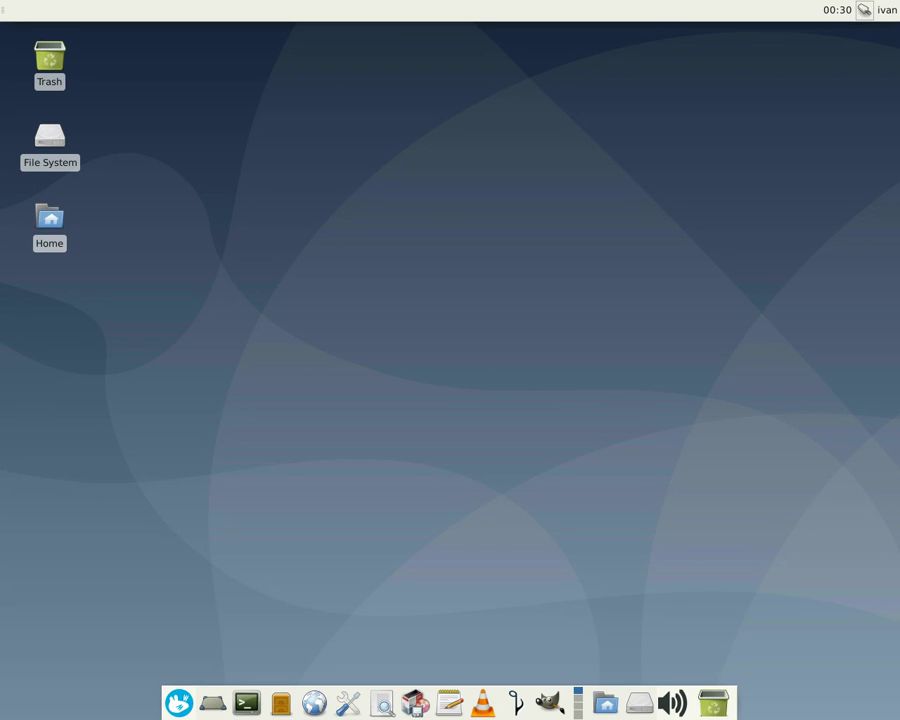
Move the Quod Libet launcher in the bottom panel to just before the VLC launcher
right_click(515, 703)
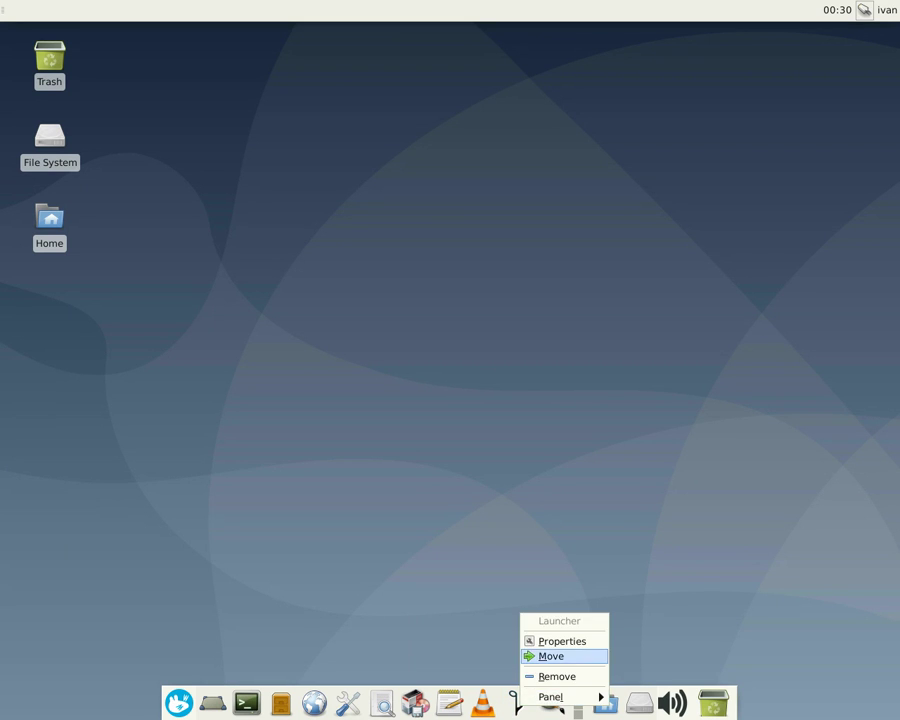
left_click(551, 656)
left_click(482, 703)
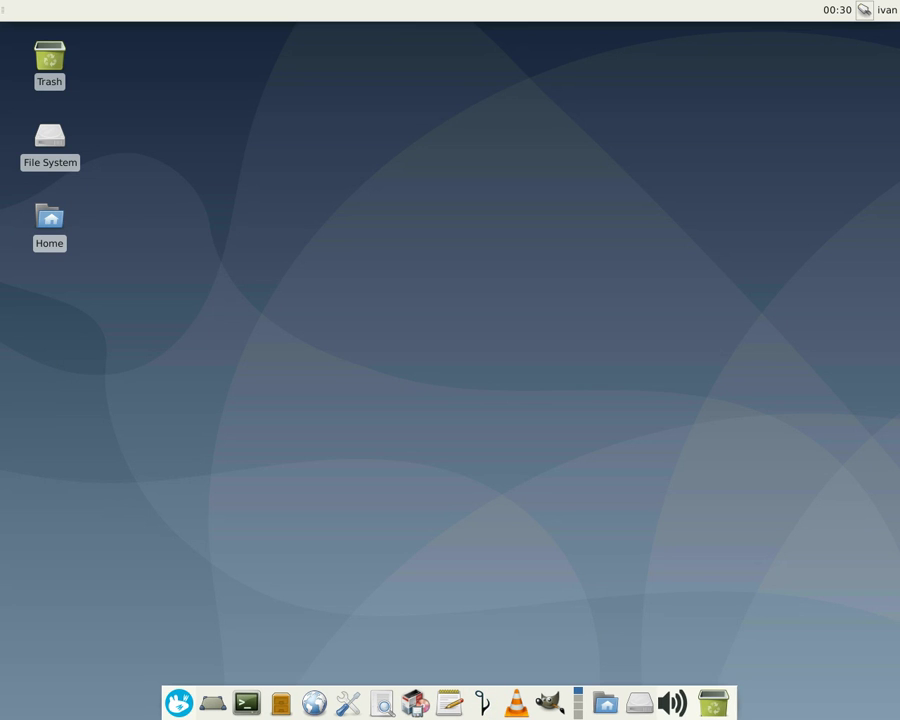
Move the Notification Area from the top panel to the bottom panel, right before the volume control
right_click(866, 10)
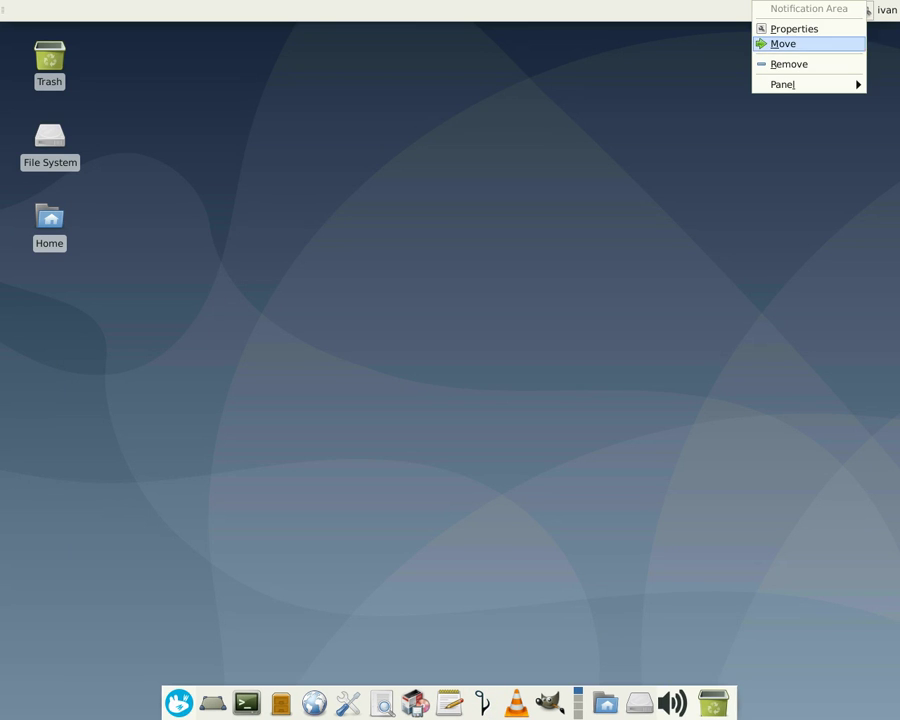
left_click(805, 43)
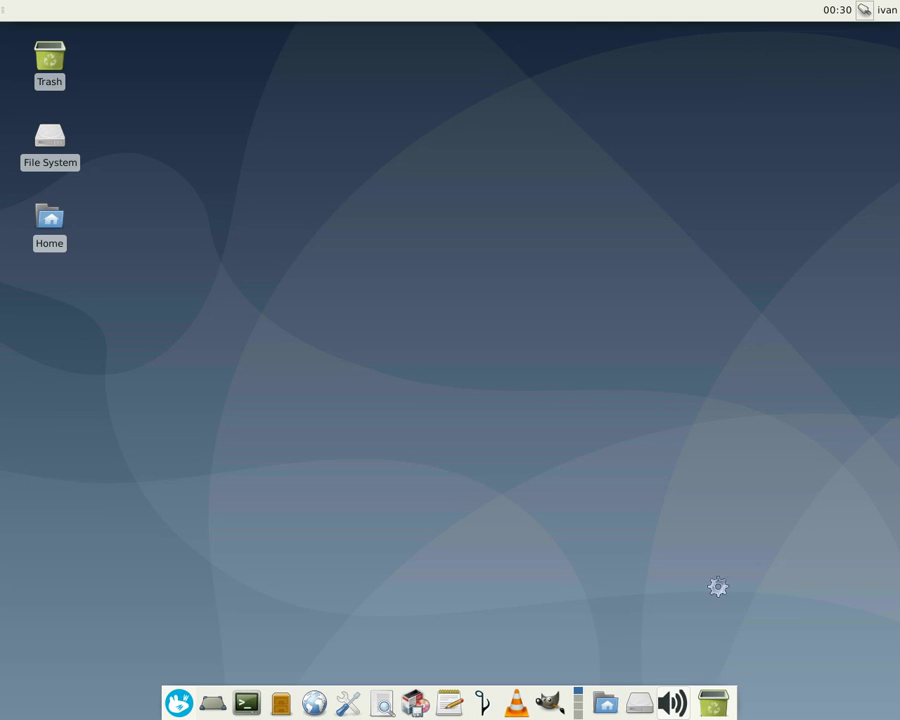
right_click(864, 10)
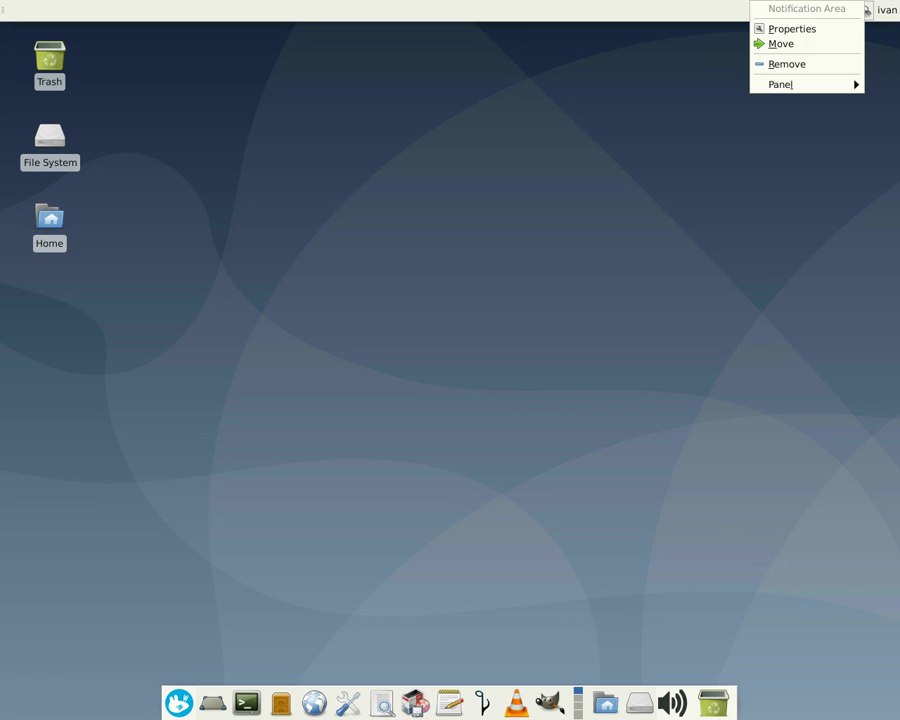
left_click(780, 42)
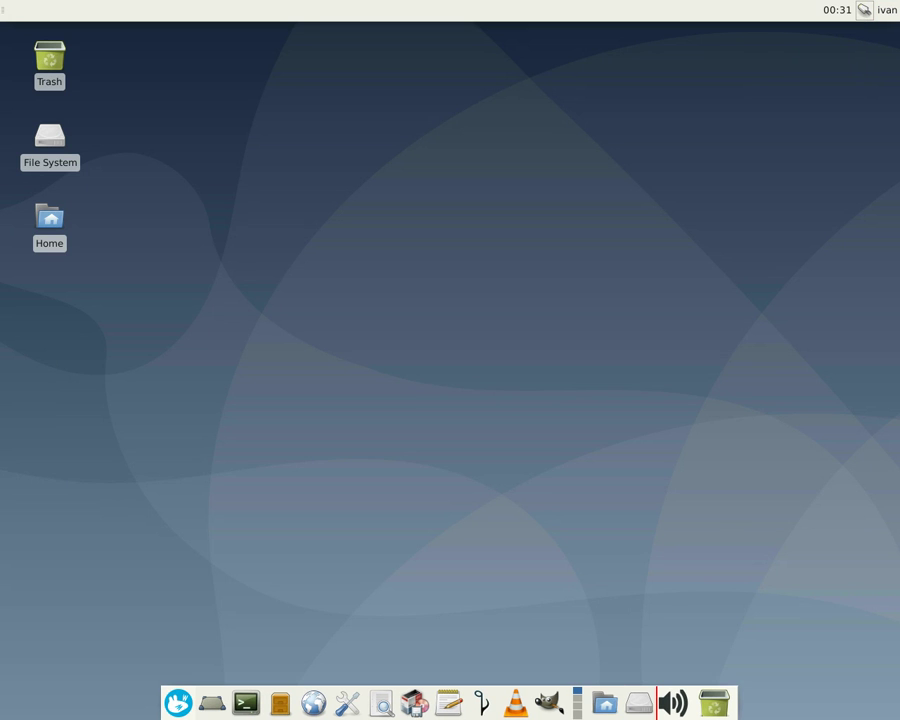
left_click(656, 703)
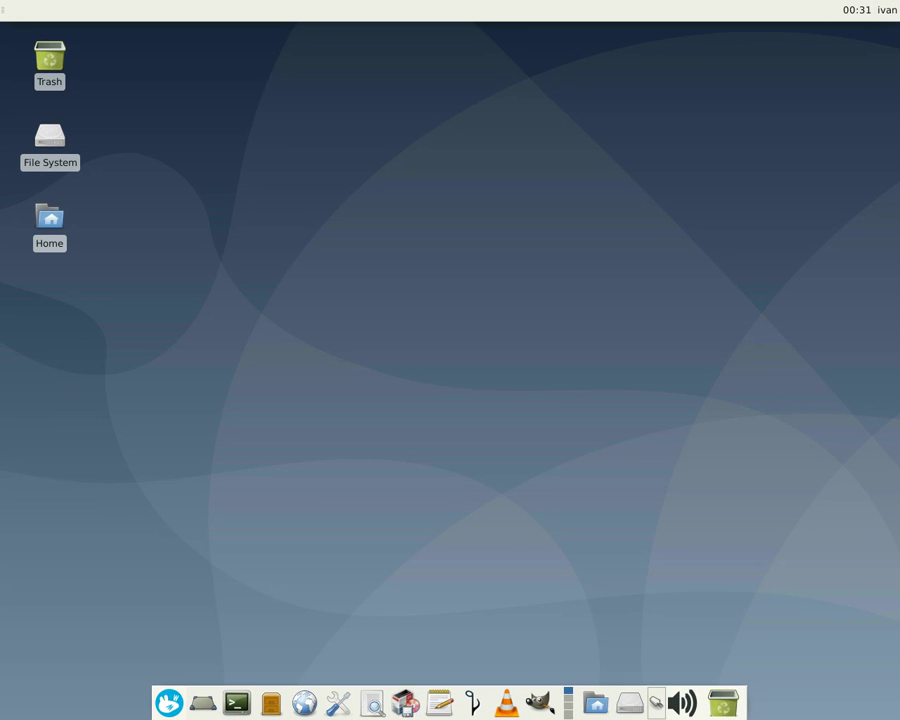
Set the Notification Area's maximum icon size to 64 px and turn off its frame
right_click(657, 703)
left_click(697, 655)
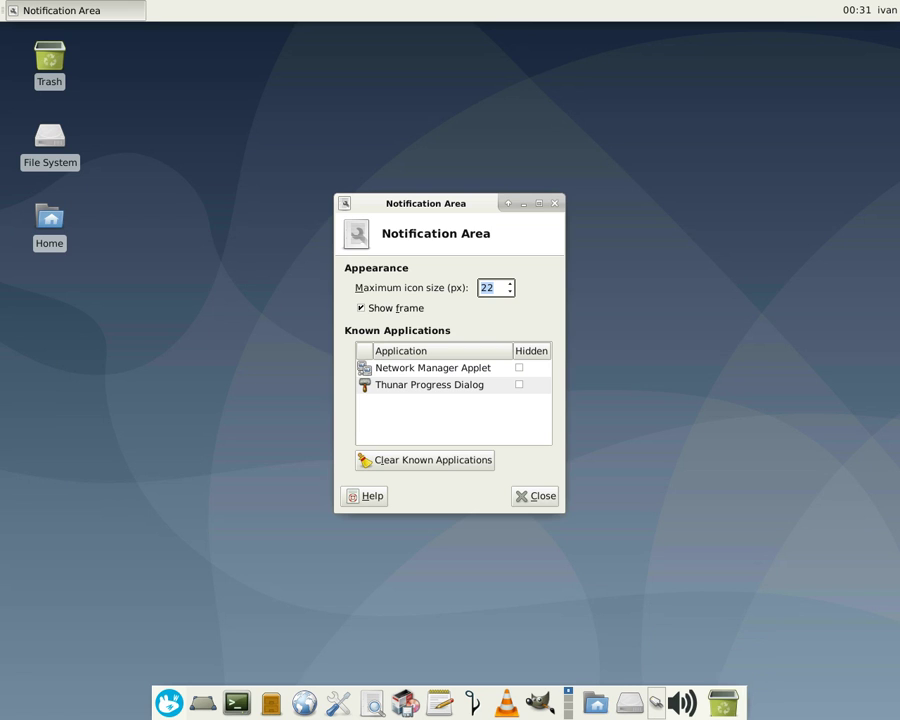
left_click(510, 284)
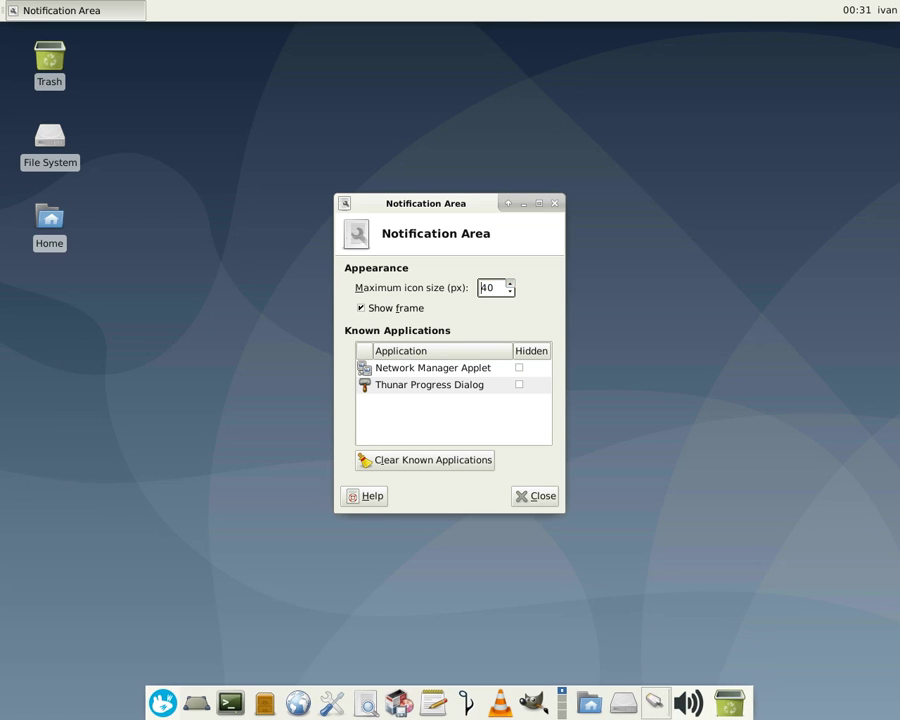
key("Up")
key("Up")
key("Up")
key("Up")
key("Up")
key("Up")
key("Up")
key("Up")
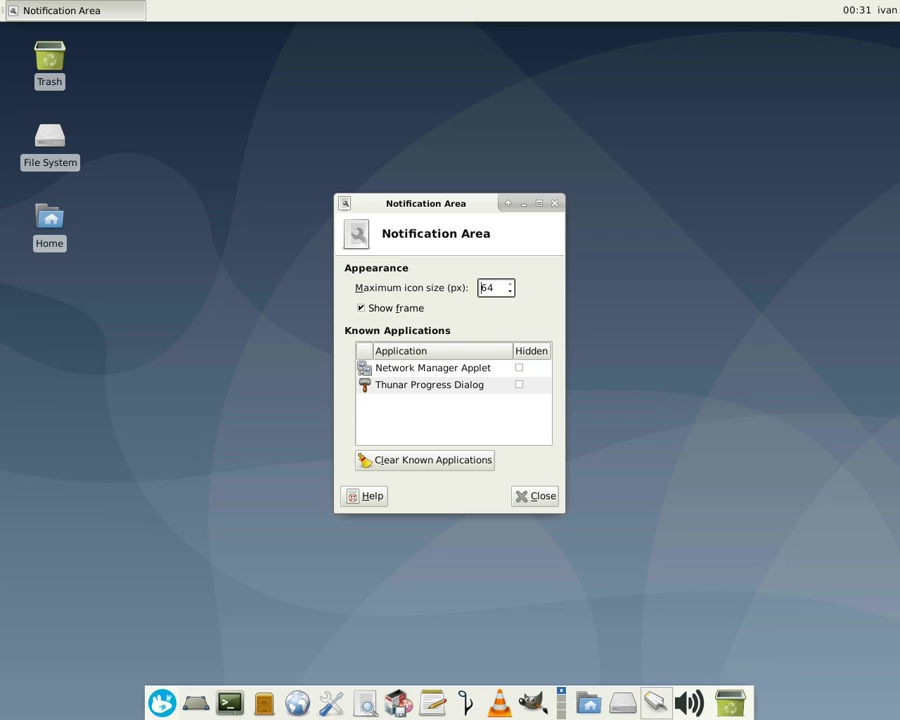
left_click(364, 308)
left_click(535, 496)
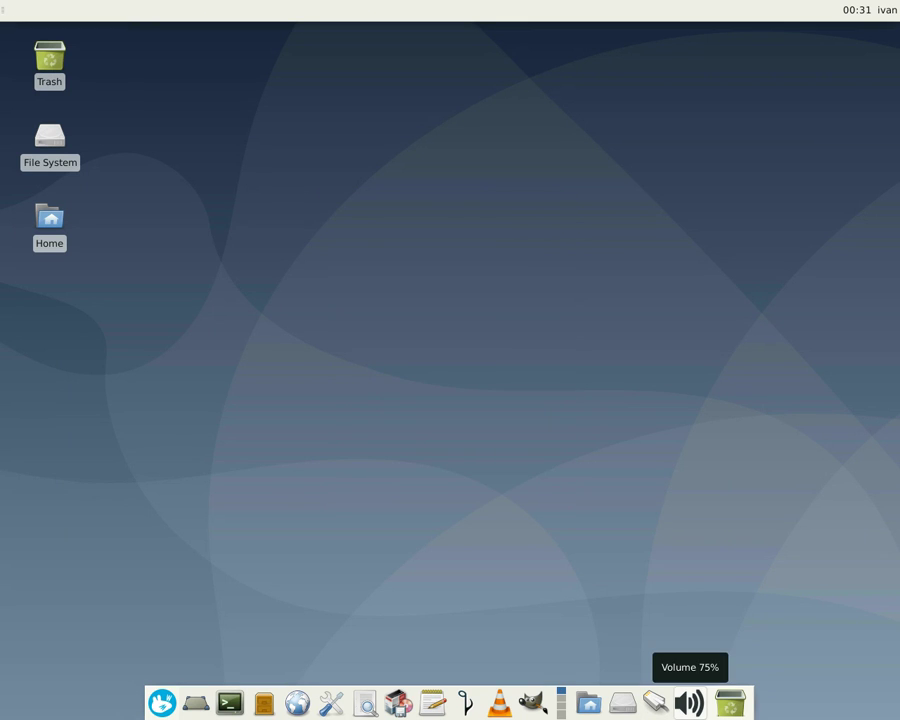
Move the volume control in the bottom panel to just before the Notification Area
right_click(689, 703)
left_click(744, 635)
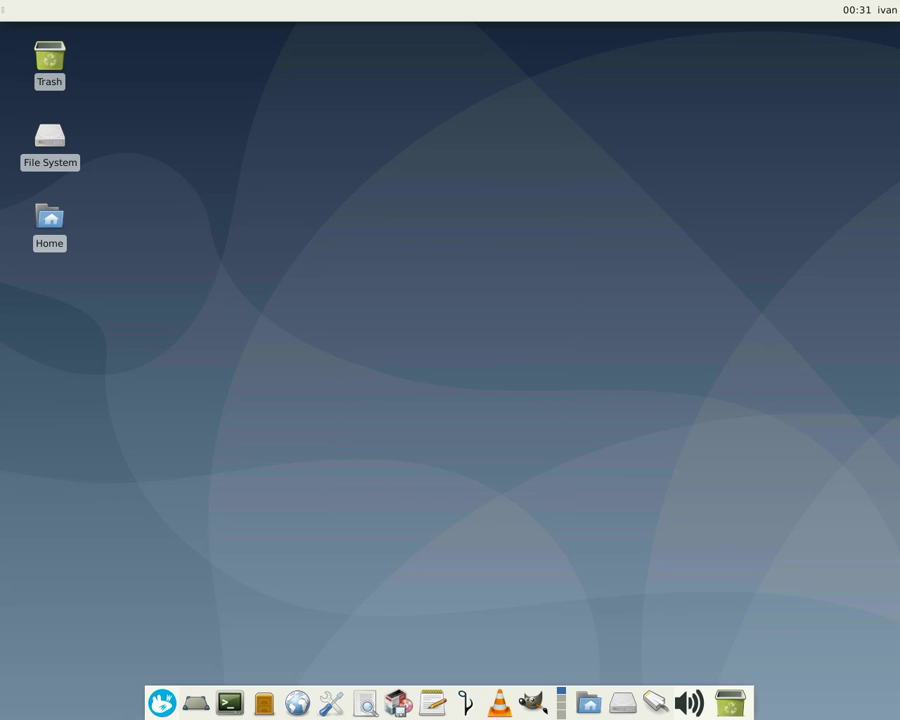
left_click(647, 703)
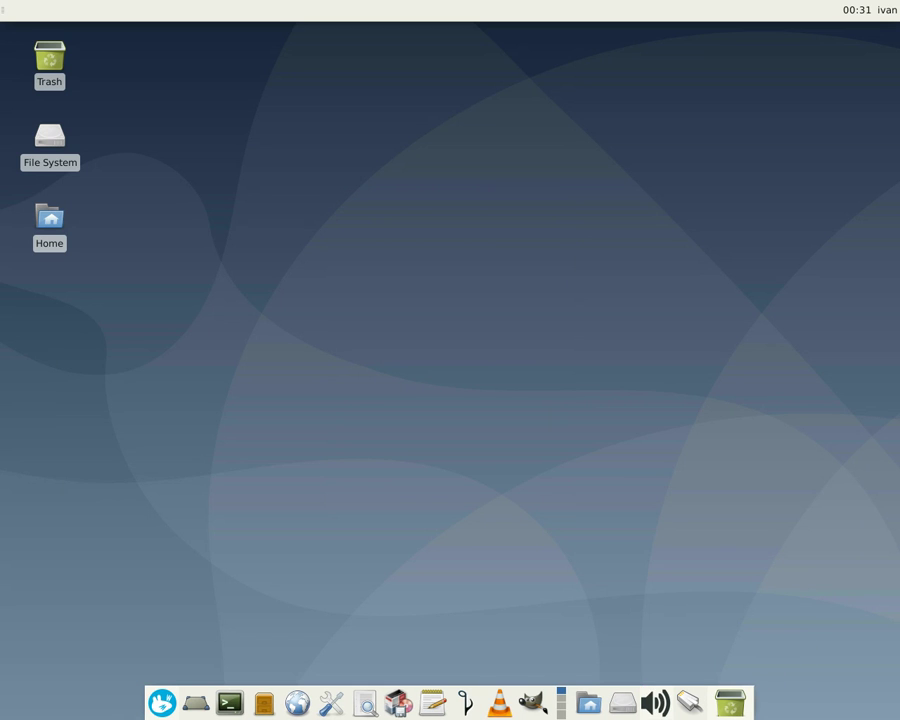
Move the Action Buttons item from the top panel to the end of the bottom panel, after the Trash
right_click(886, 10)
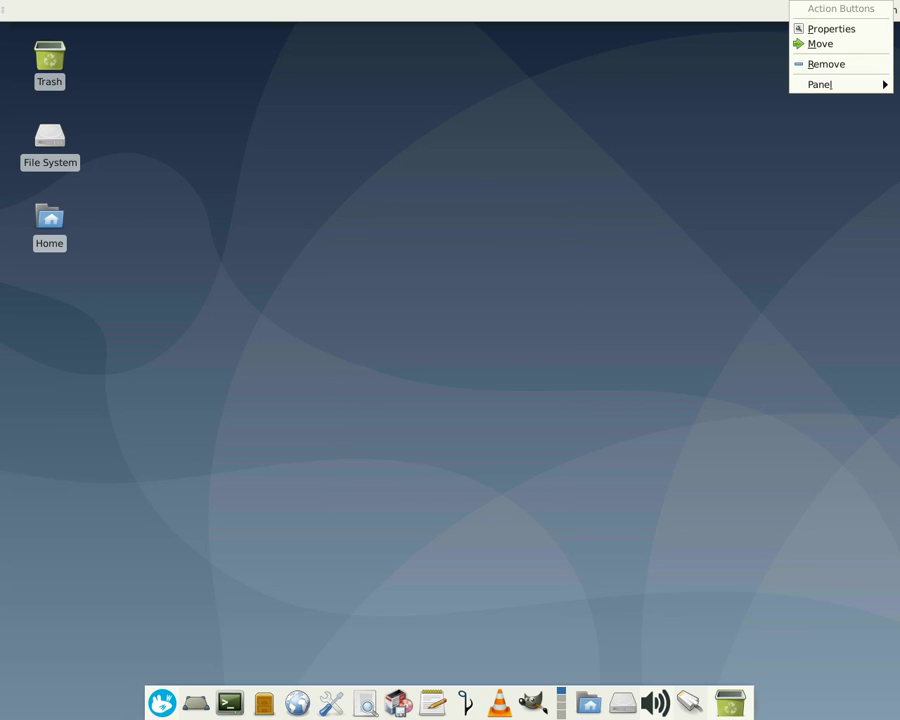
left_click(848, 44)
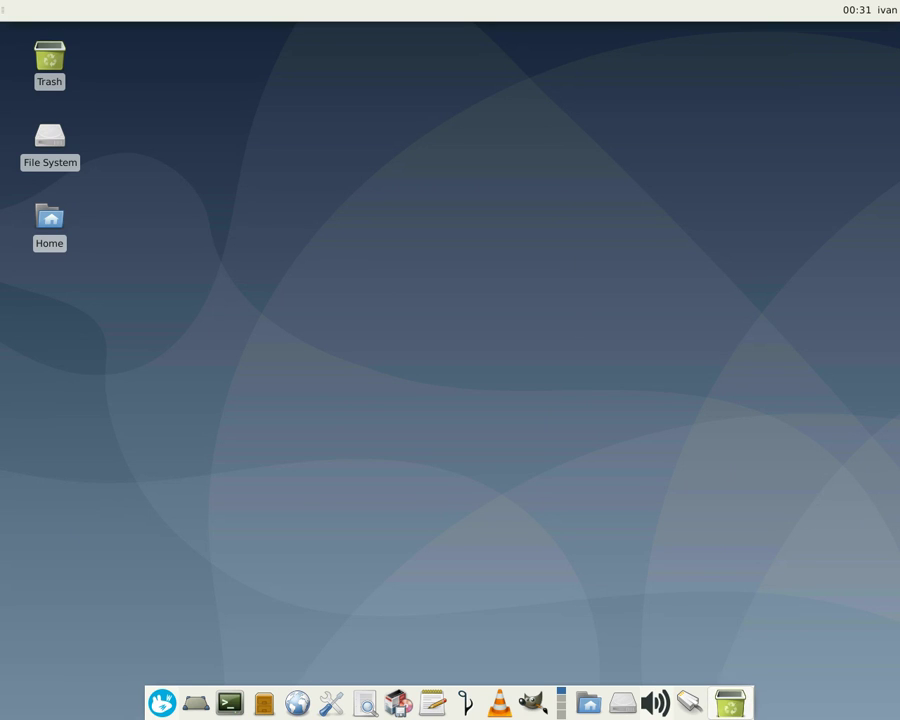
left_click(751, 703)
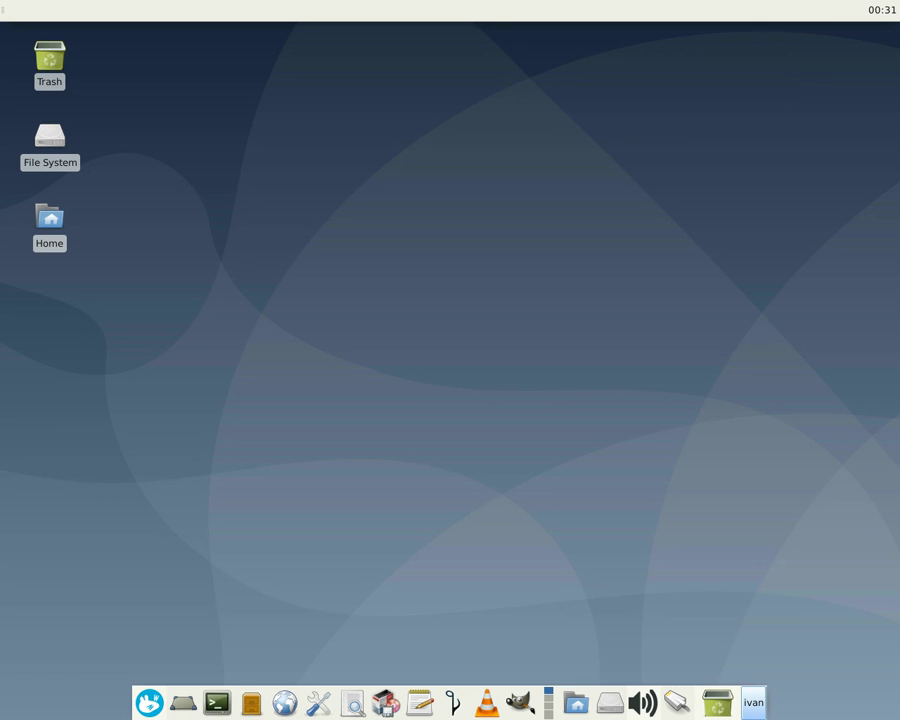
Change the appearance of the Action Buttons item from a session menu to Action Buttons
right_click(753, 702)
left_click(795, 651)
left_click(487, 280)
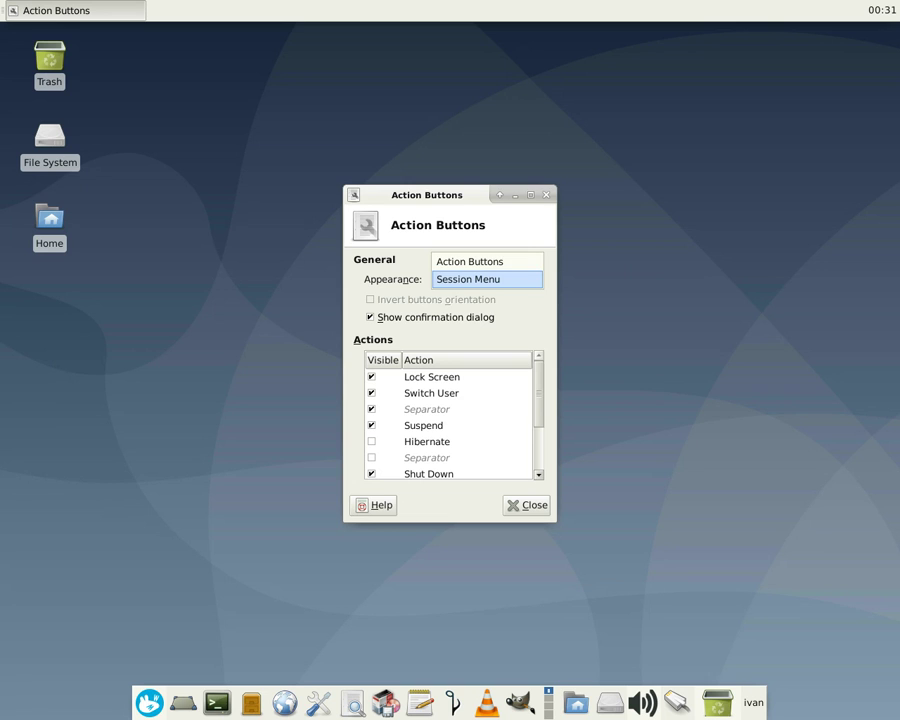
left_click(487, 262)
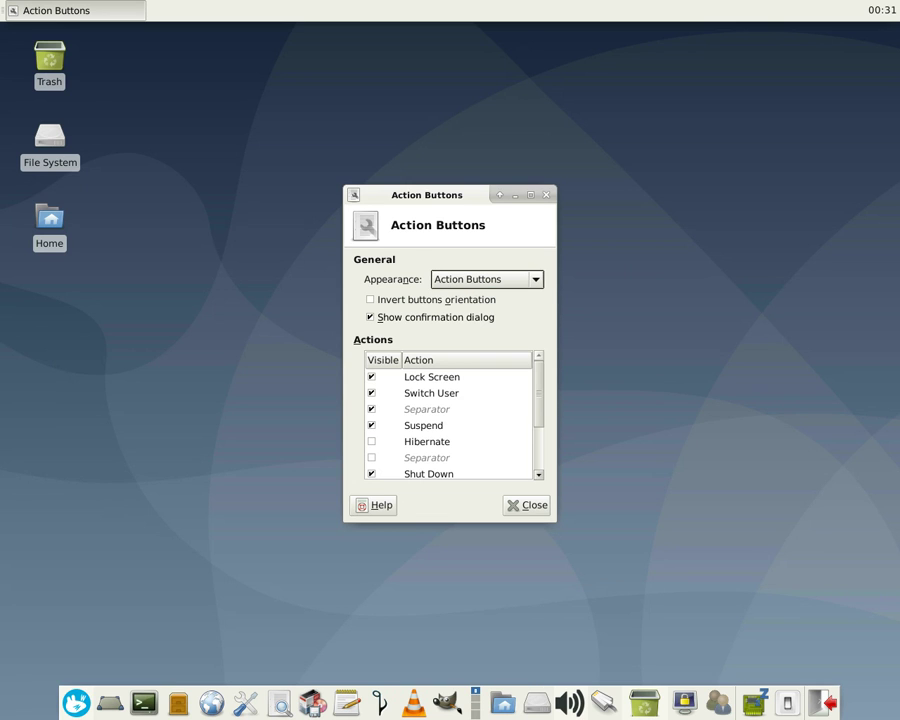
Hide Lock Screen, Switch User, Suspend, Shut Down and the separators from the Action Buttons, keeping only Log Out..., and close its properties
left_click(372, 377)
left_click(372, 393)
left_click(372, 409)
left_click(372, 426)
scroll(372, 426, "down", 2)
scroll(448, 420, "down", 1)
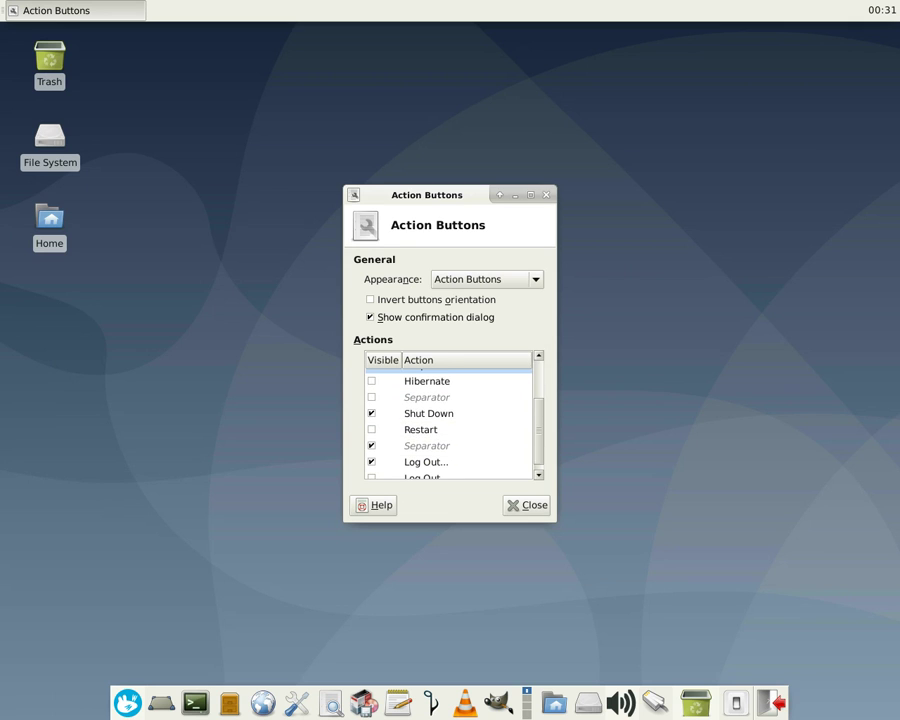
left_click(372, 413)
left_click(371, 445)
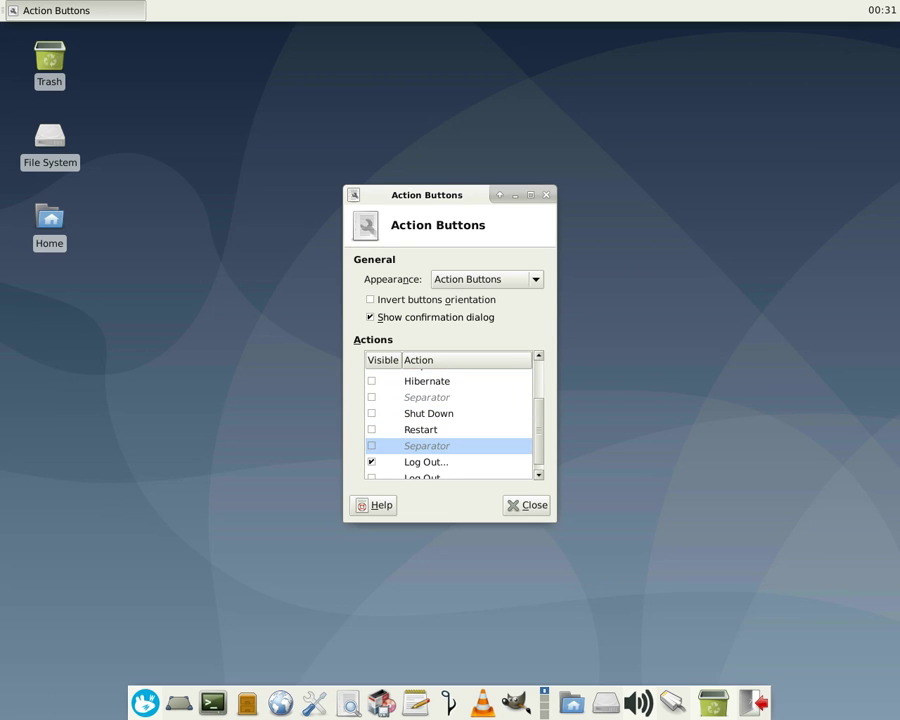
scroll(448, 420, "down", 1)
left_click(527, 505)
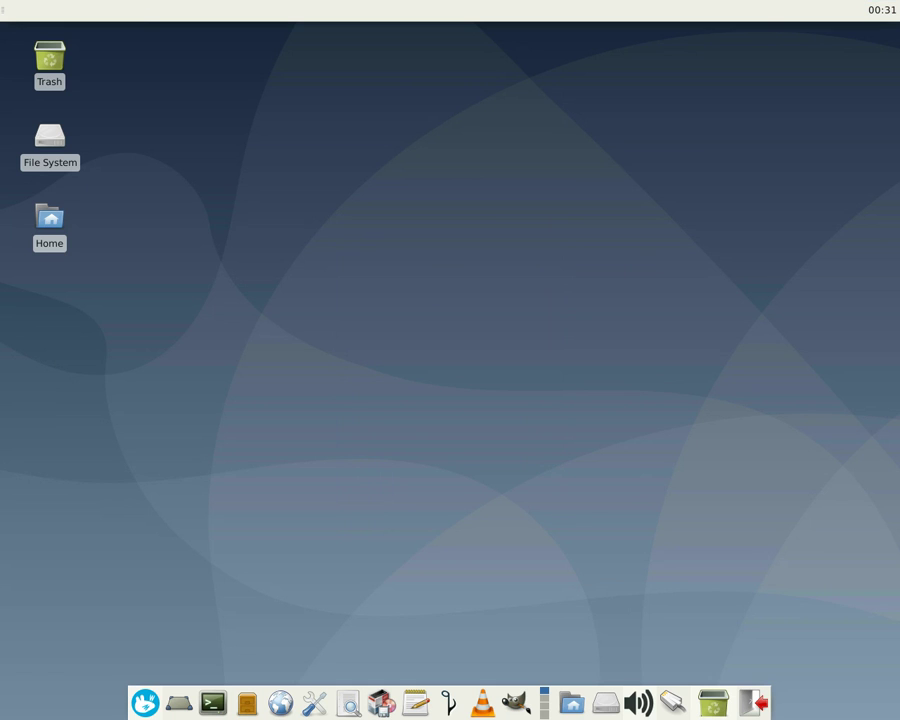
Open the top panel Clock's properties and set both its tooltip format and its clock format to Custom Format
right_click(882, 10)
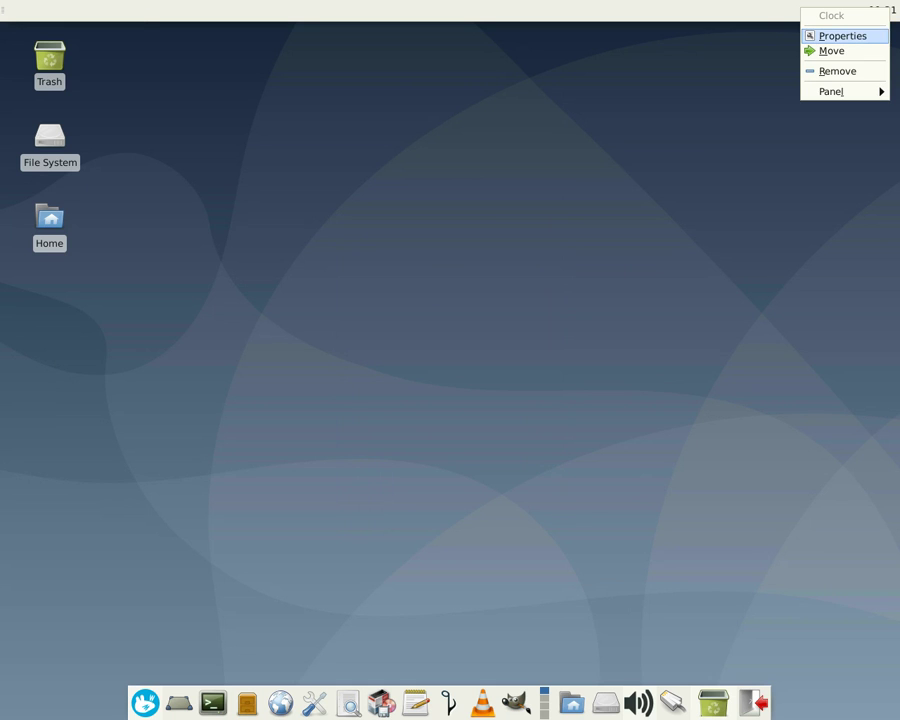
left_click(843, 36)
left_click_drag(426, 225, 516, 167)
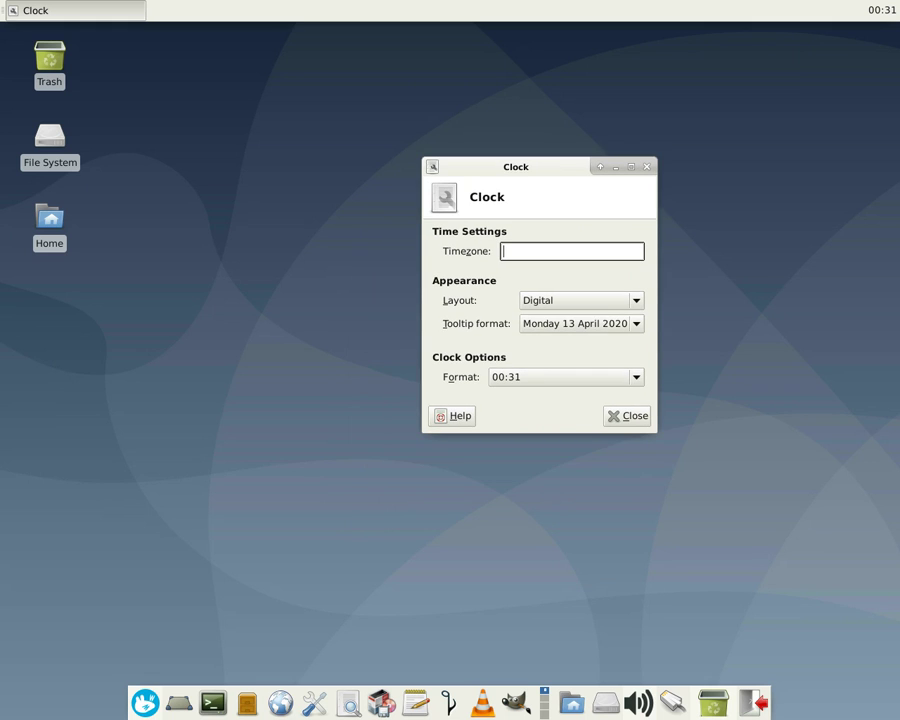
key("Tab")
key("Tab")
key("Tab")
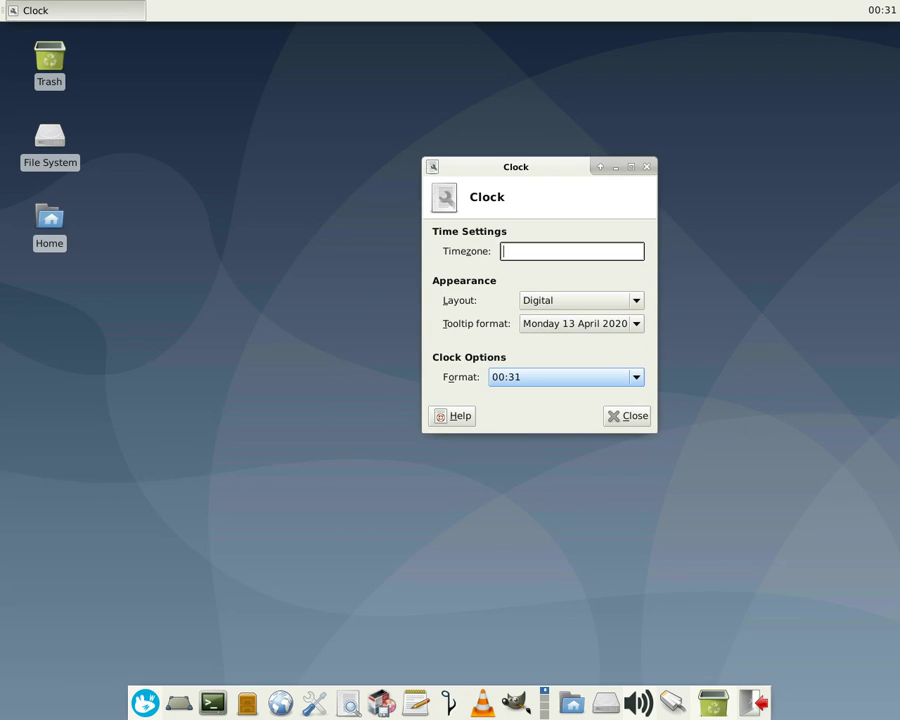
key("space")
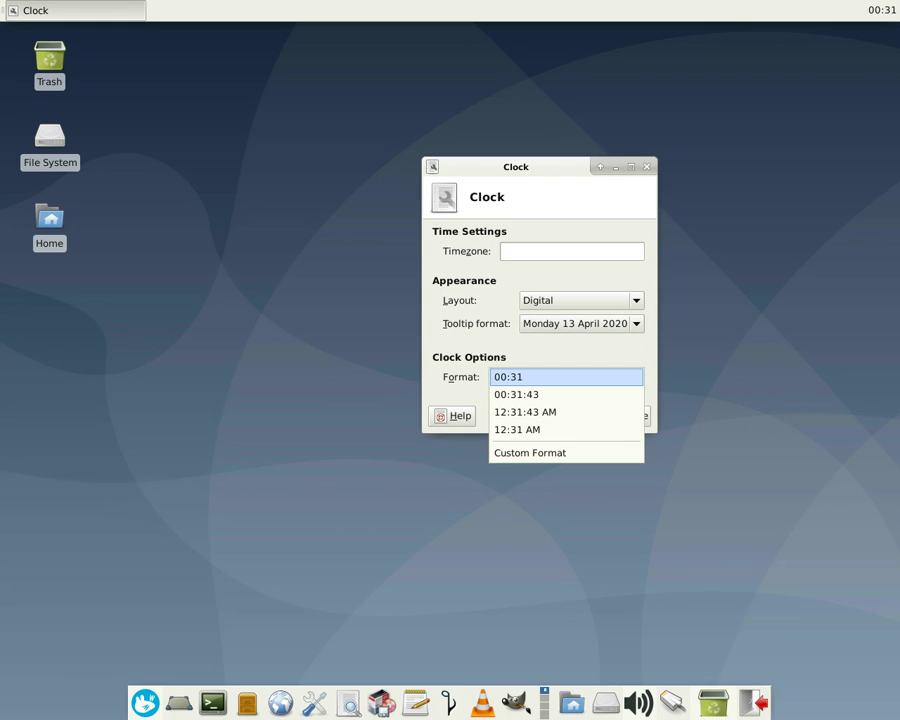
key("Escape")
key("shift+Tab")
key("shift+Tab")
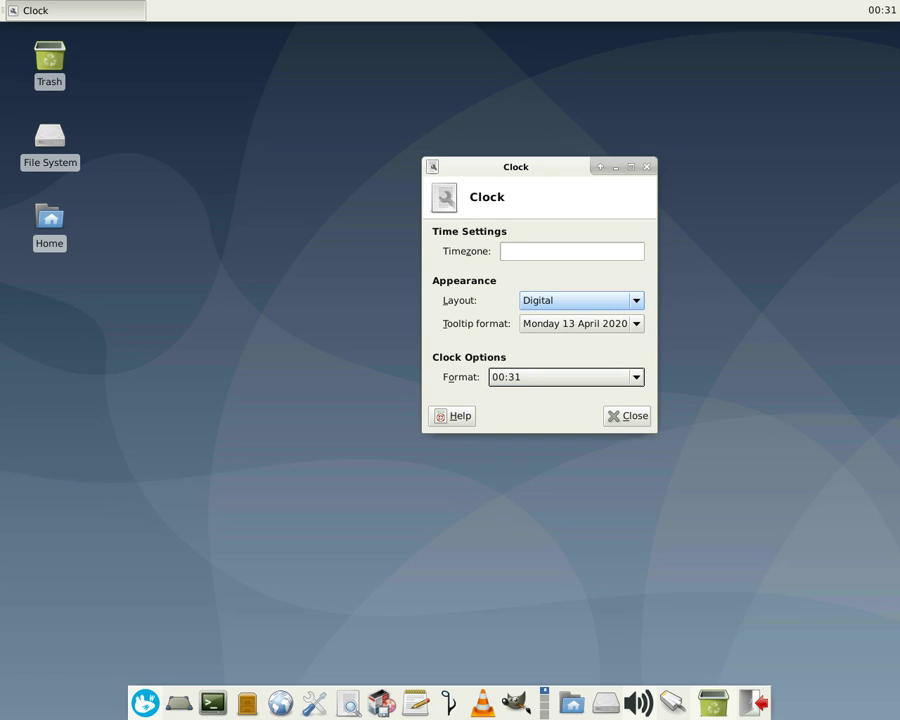
key("Tab")
key("shift+Tab")
key("Tab")
key("Tab")
Enter "%d %X" as the Clock's custom format to show the day of the month and the time
type("%")
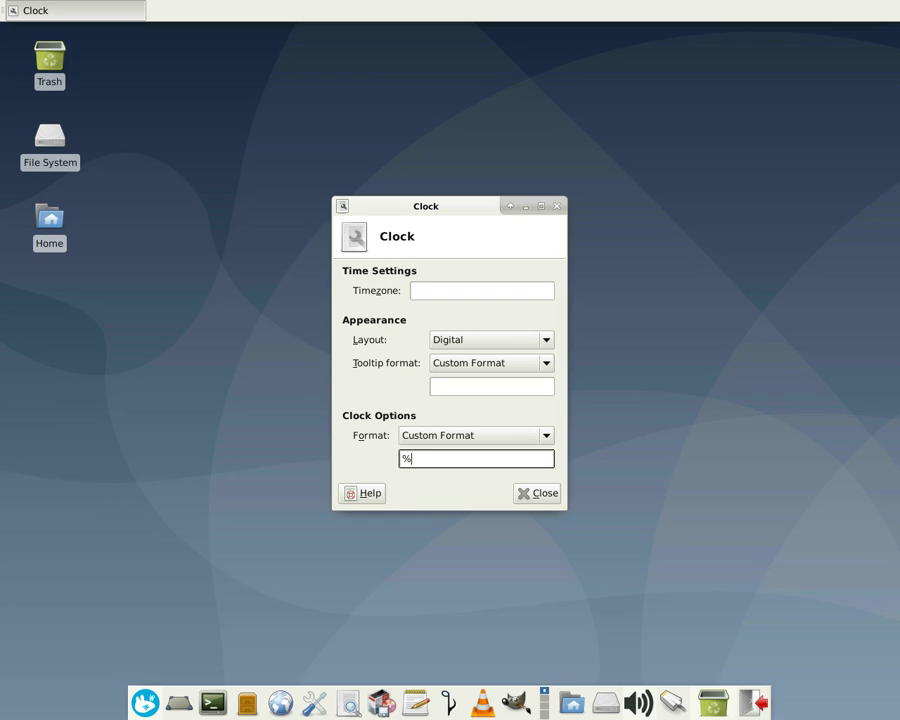
type("x")
key("BackSpace")
type("X")
key("Home")
key("Left")
type("%d")
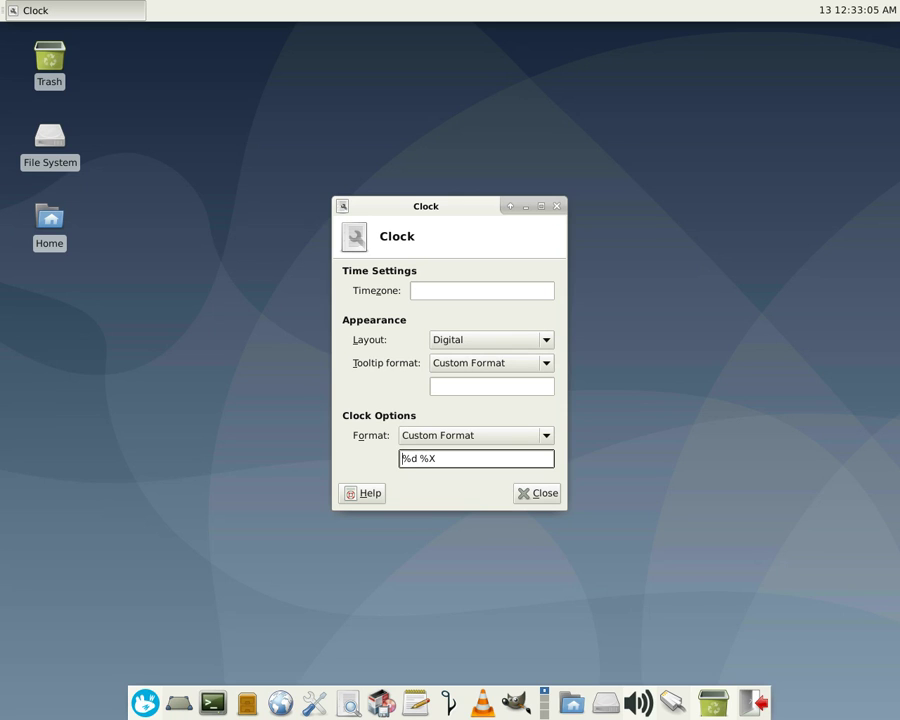
Extend the Clock's custom format with weekday, short month and year so it reads "%a %d %b %Y %X"
type("% ")
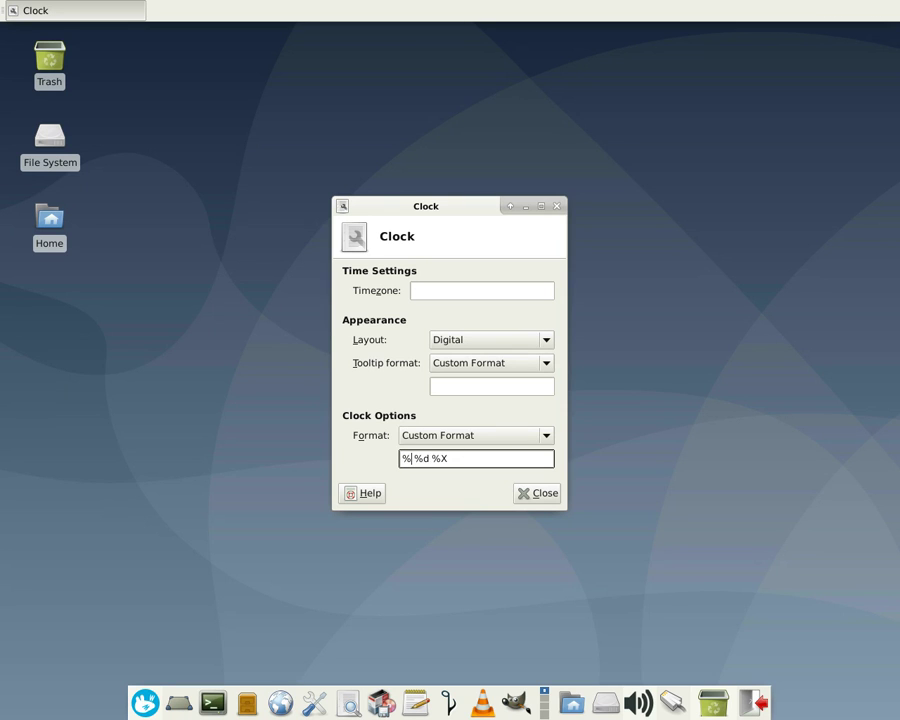
type("a")
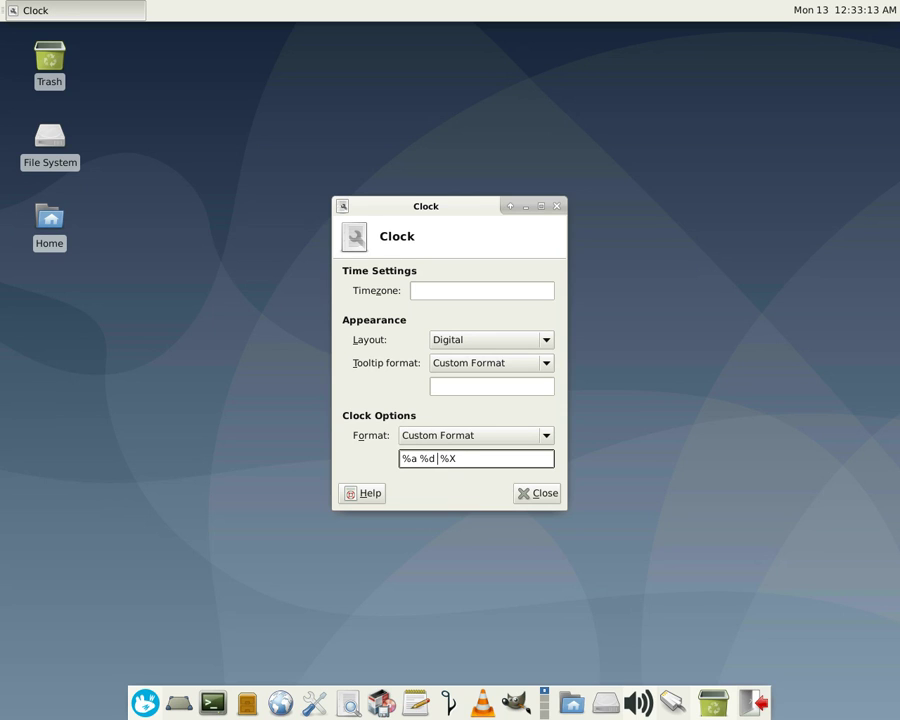
type(" %B %")
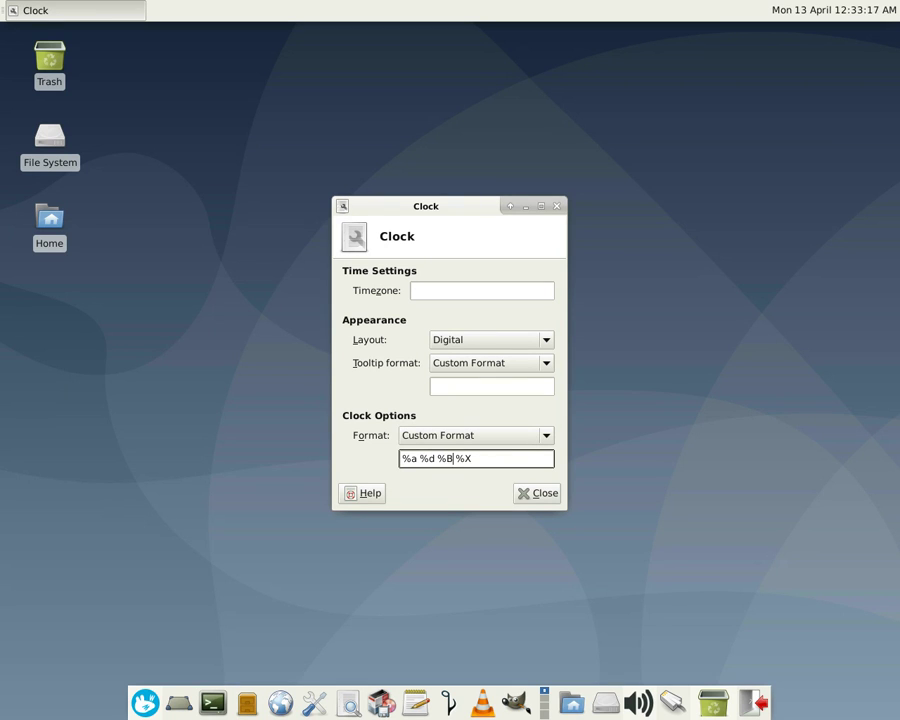
key("BackSpace")
type("b %")
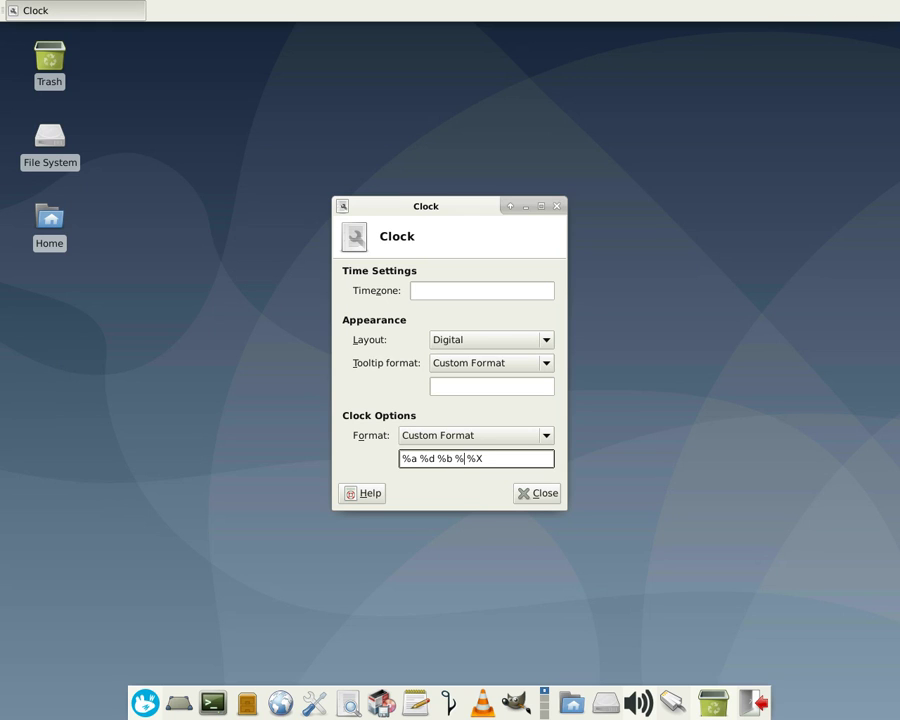
type("Y")
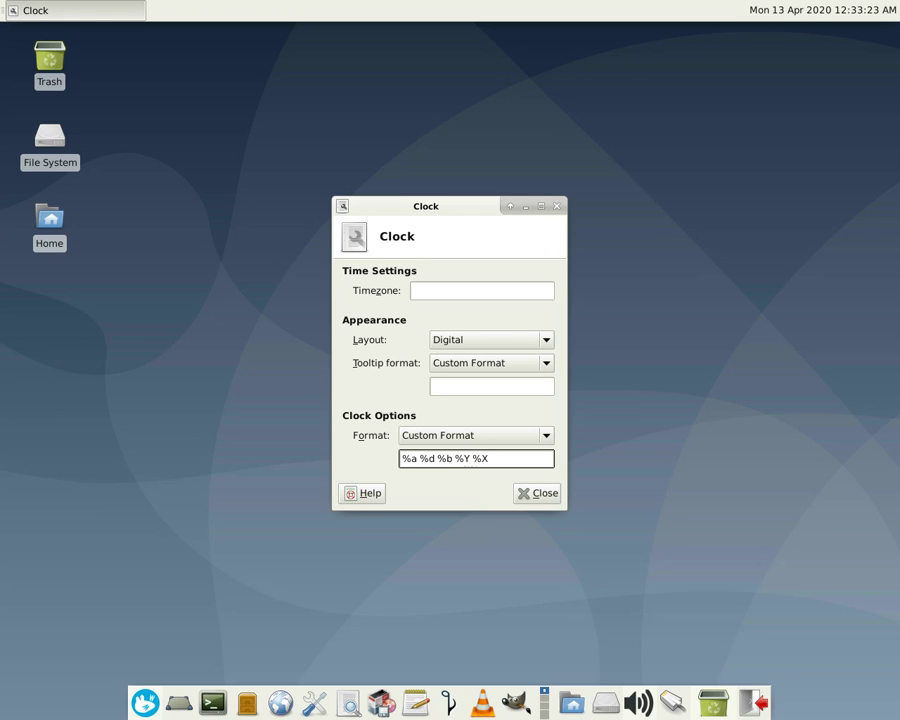
Widen the Clock's custom format with a leading space and a second space before "%X", and close its properties
key("Right")
key("Right")
key("Right")
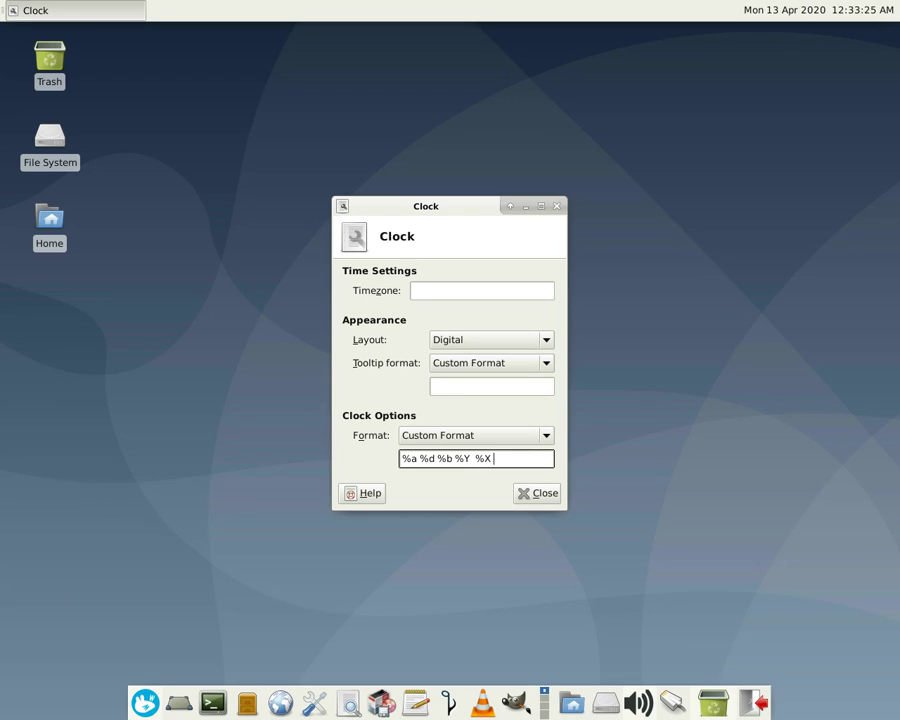
key("ctrl+Left")
key("ctrl+Left")
key("ctrl+Left")
key("ctrl+Left")
key("ctrl+Left")
key("ctrl+Left")
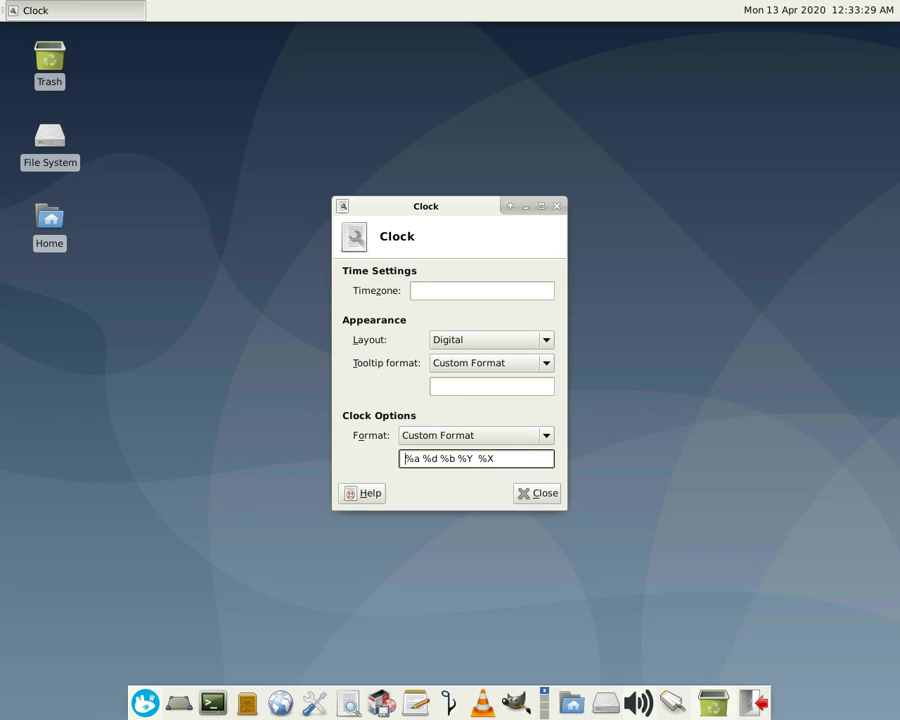
left_click(537, 493)
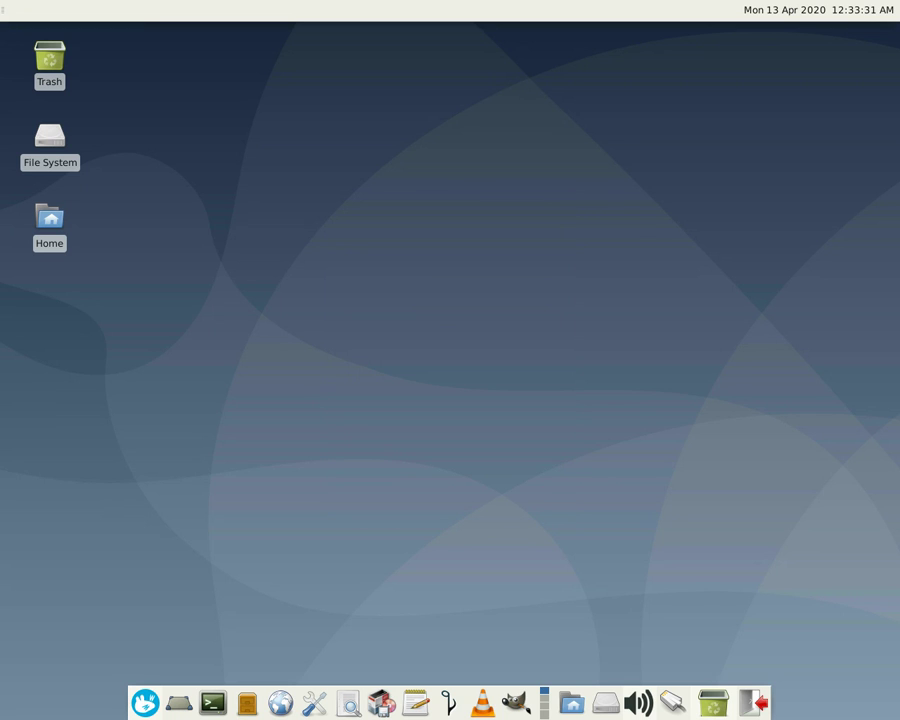
Open the Panel Preferences for the top panel
right_click(3, 8)
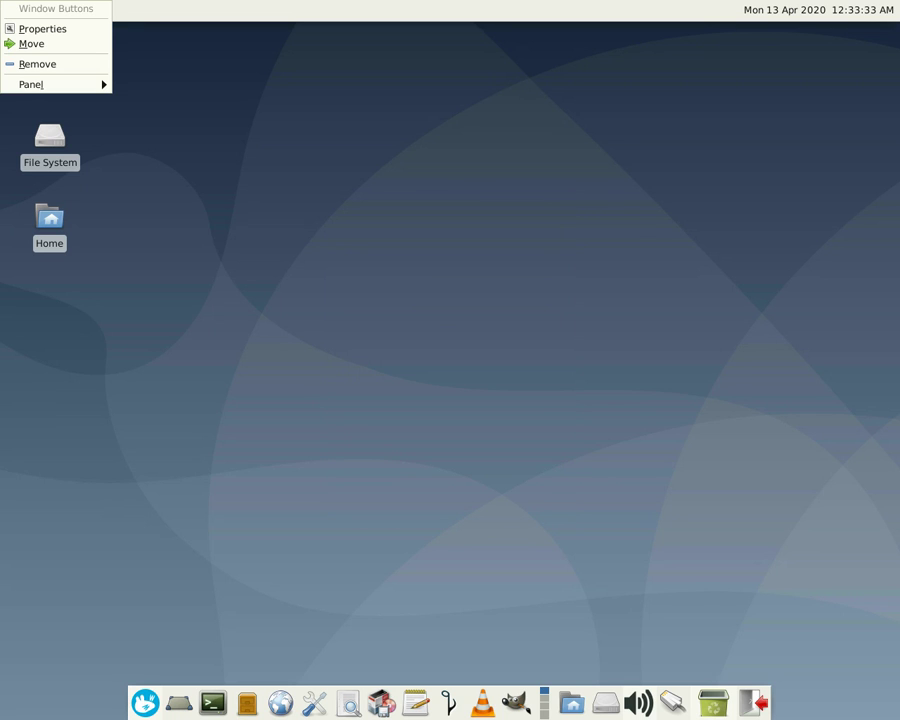
key("Down")
key("Down")
key("Down")
key("Down")
key("Right")
key("Down")
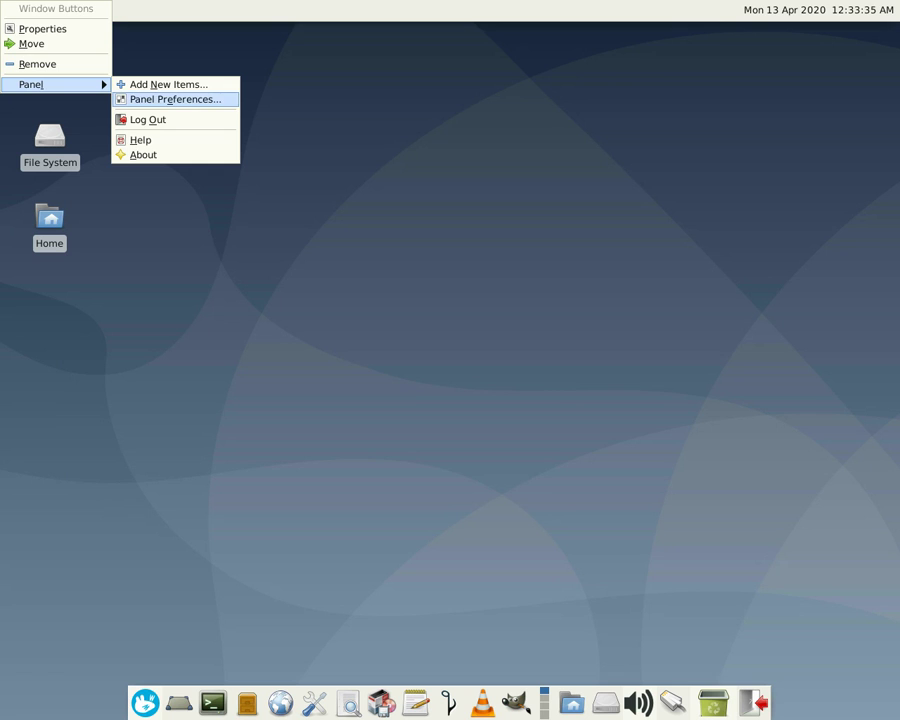
key("Return")
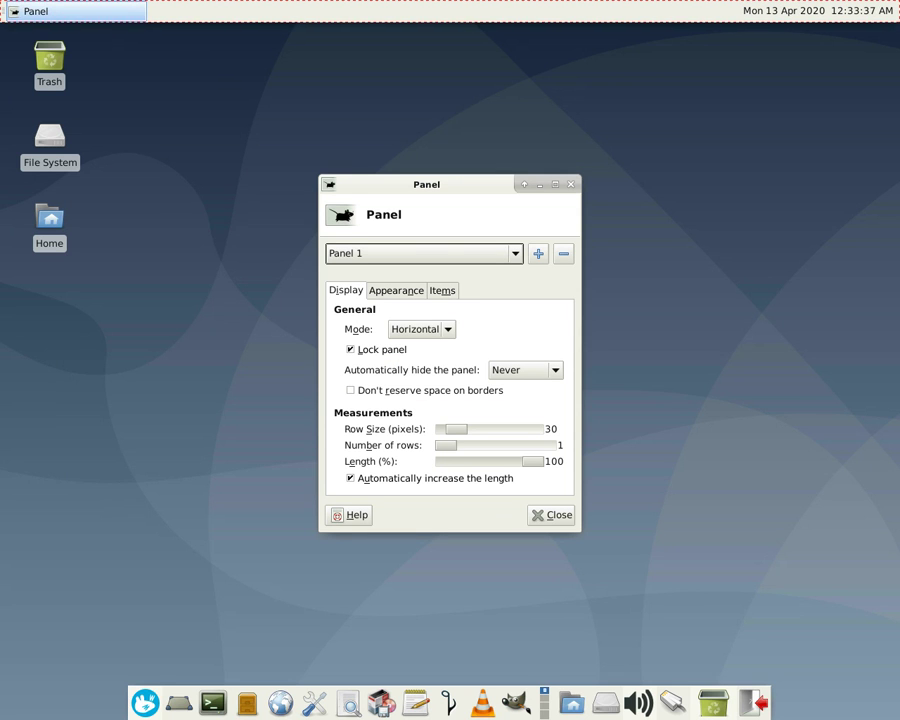
Move the Window Buttons from the top panel to the end of the bottom panel, after the Action Buttons
right_click(10, 10)
key("Down")
key("Down")
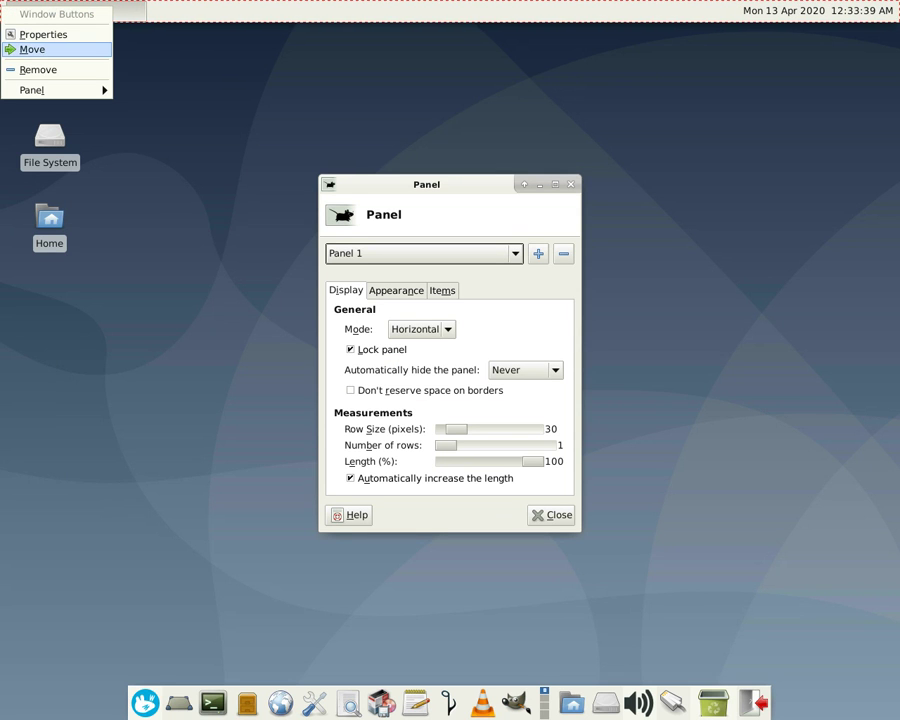
key("Return")
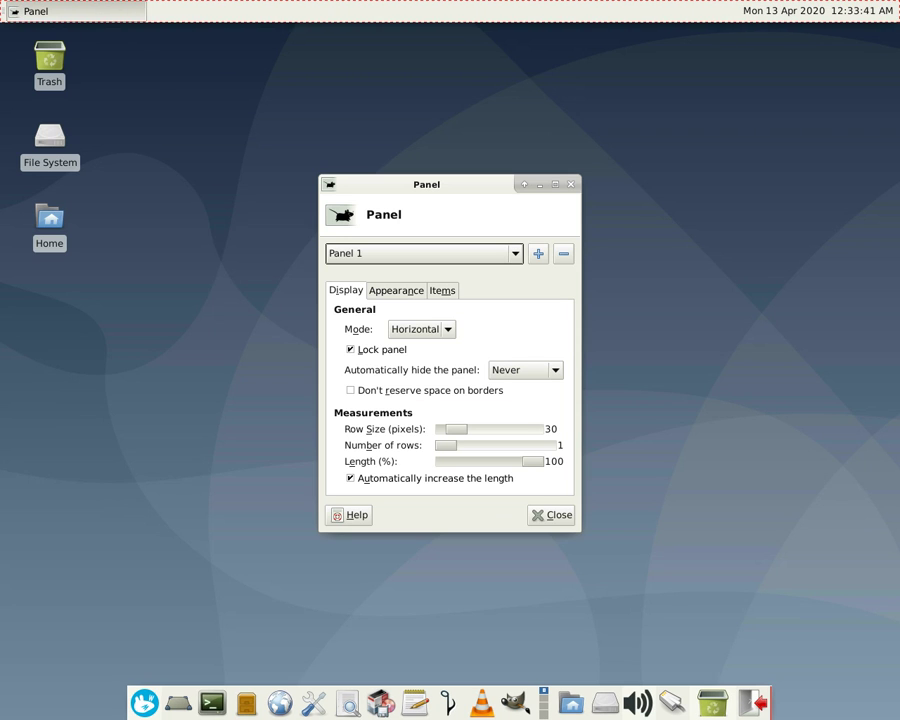
left_click(767, 703)
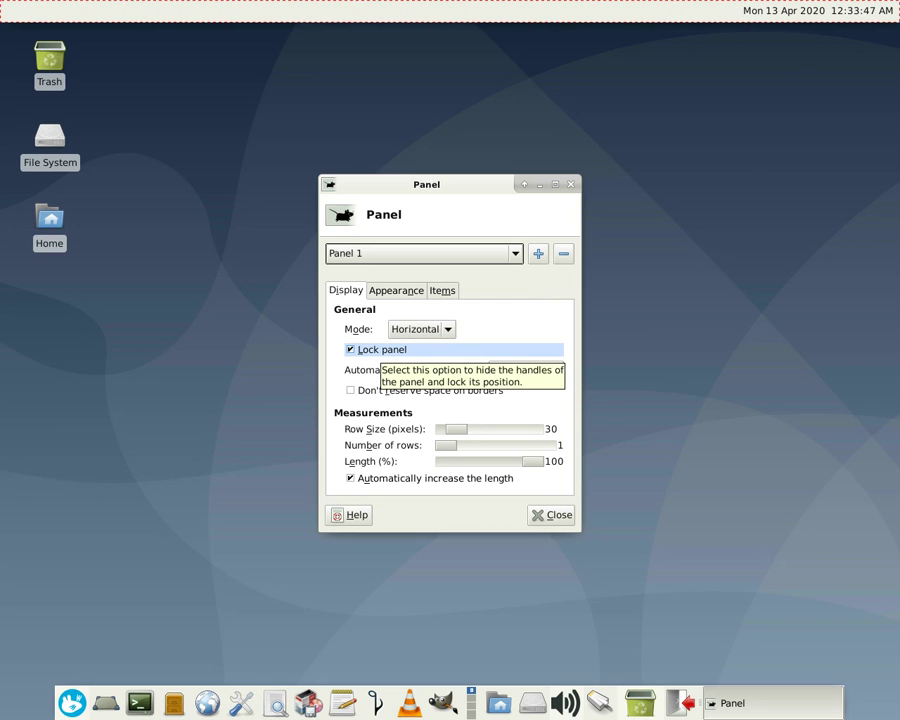
Set Panel 1's row size to 25 pixels and enable Don't reserve space on borders
left_click(514, 254)
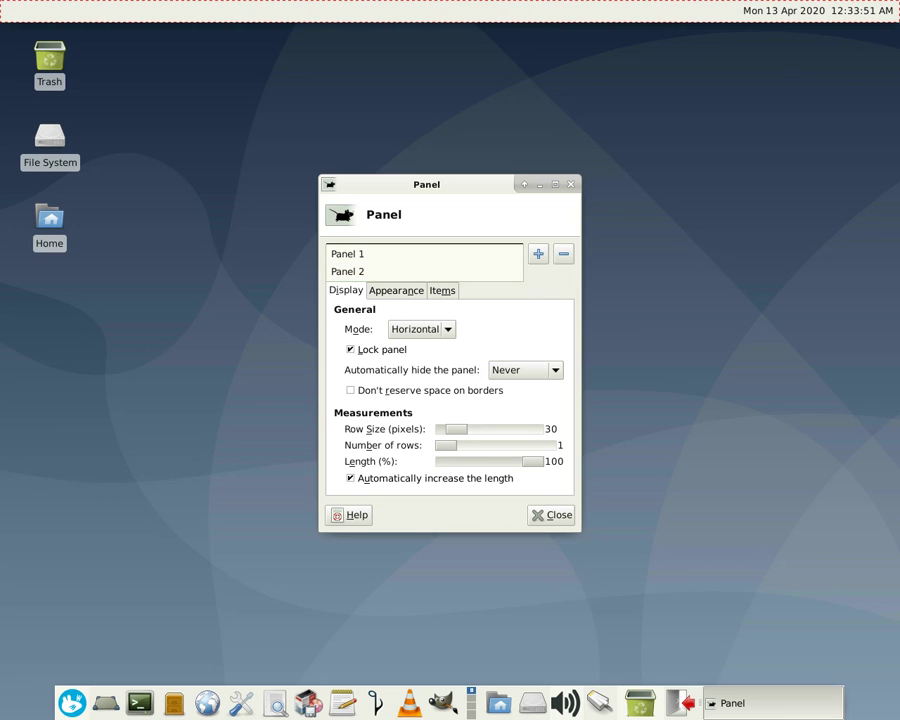
key("Escape")
left_click_drag(456, 429, 455, 429)
scroll(455, 429, "down", 4)
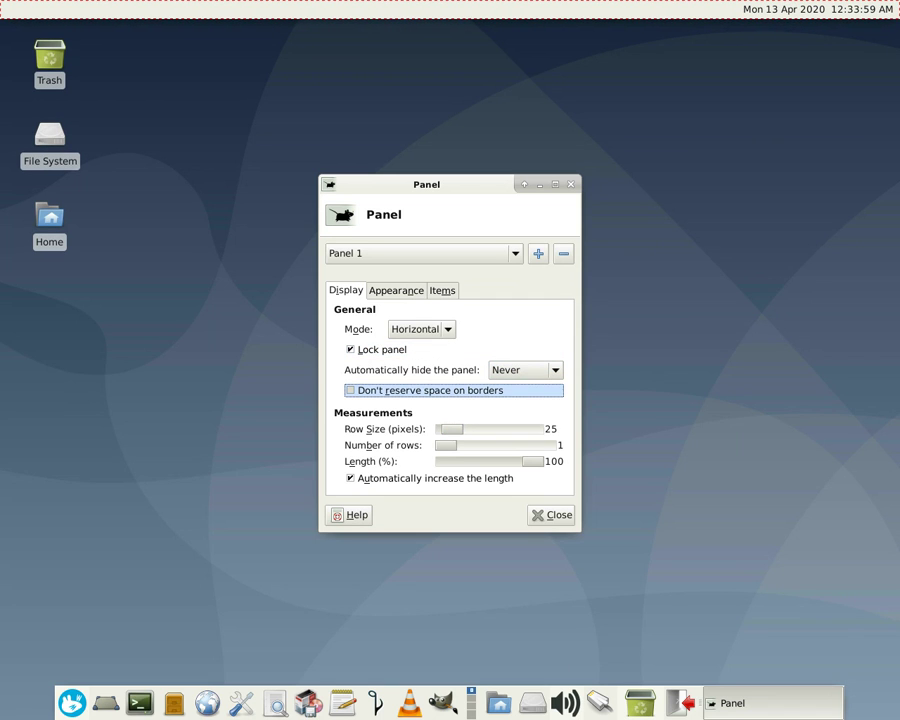
left_click(400, 390)
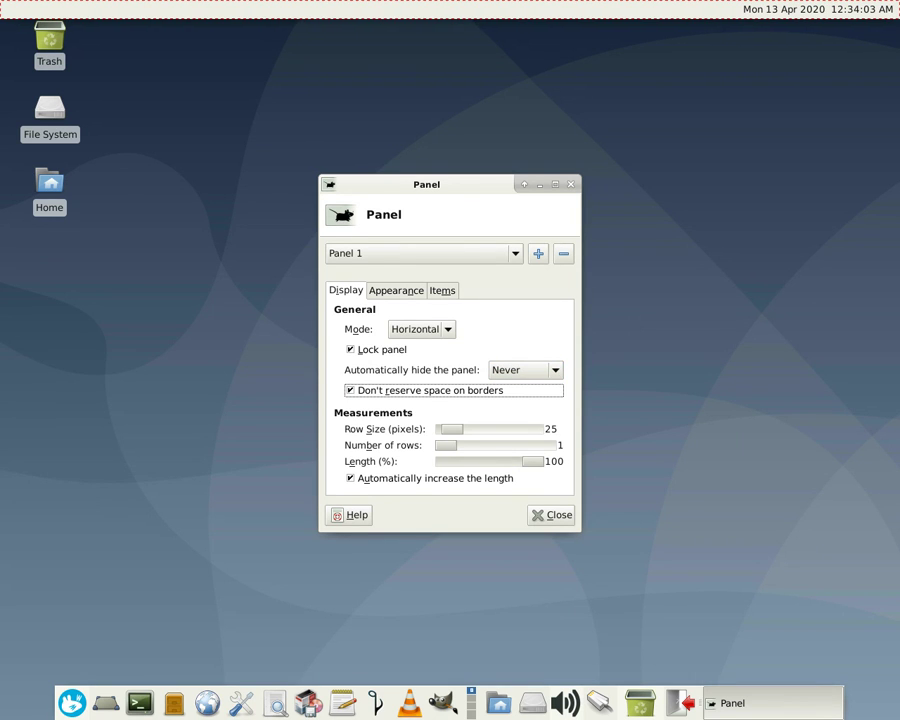
Make Panel 1's background fully transparent by setting its alpha to 0
left_click(396, 290)
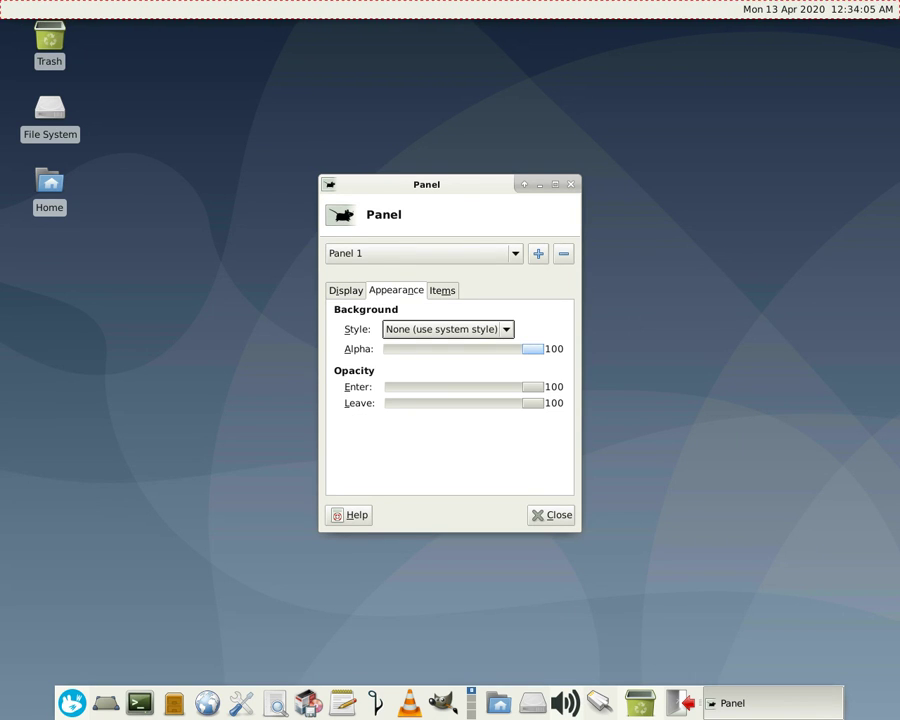
left_click_drag(534, 349, 392, 349)
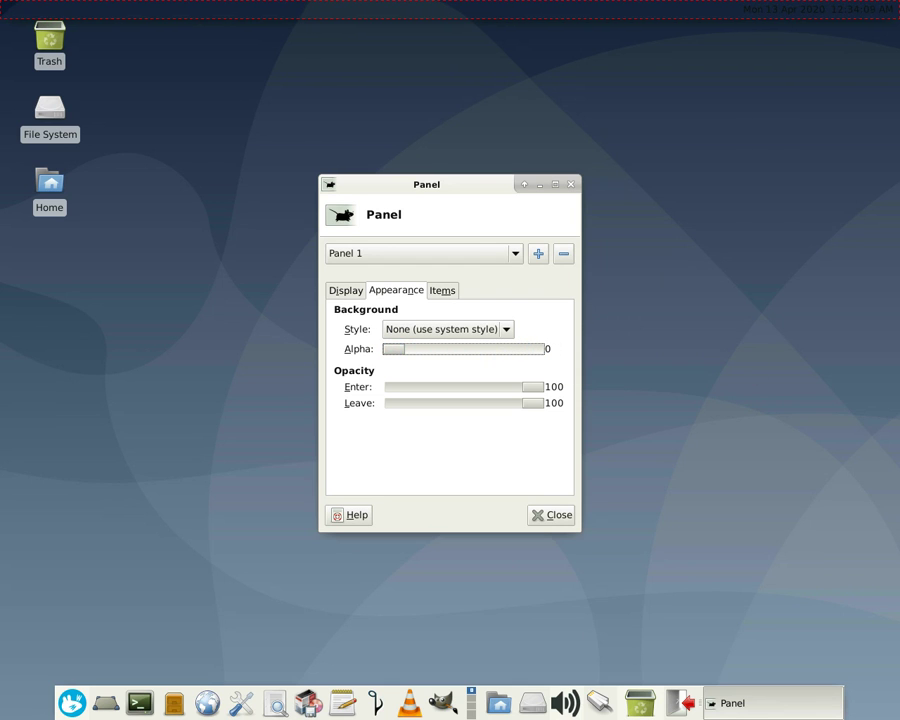
key("alt+e")
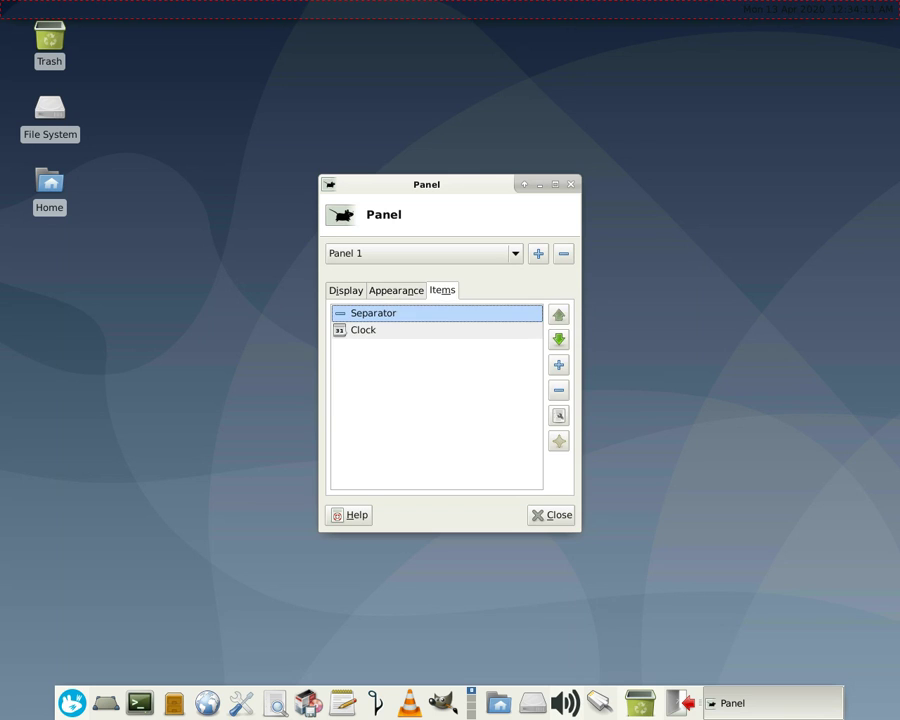
key("alt+n")
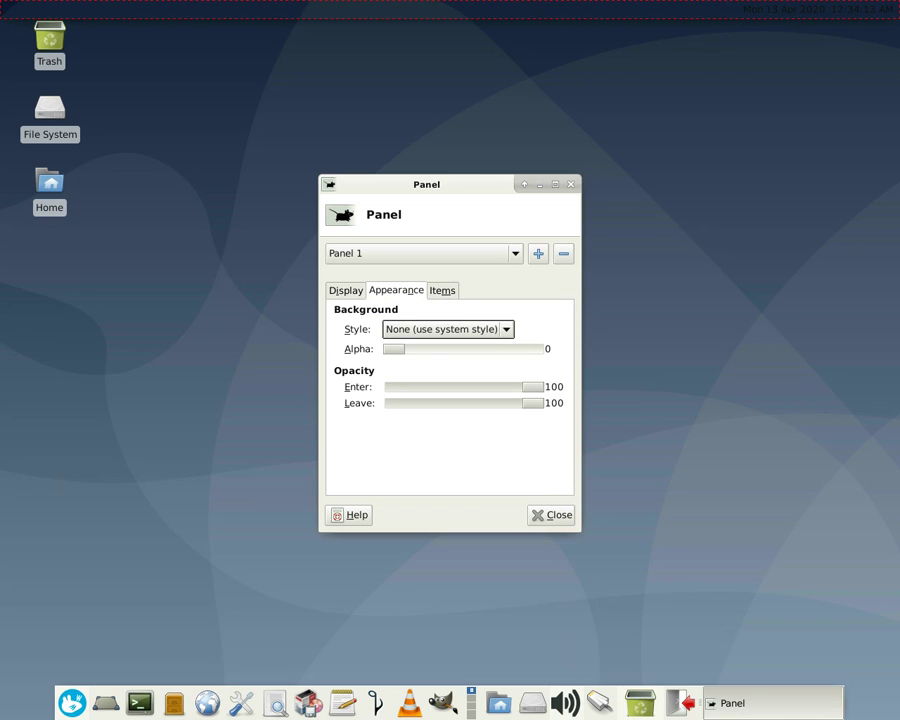
Remove the Separator from Panel 1's items and confirm the removal
key("alt+m")
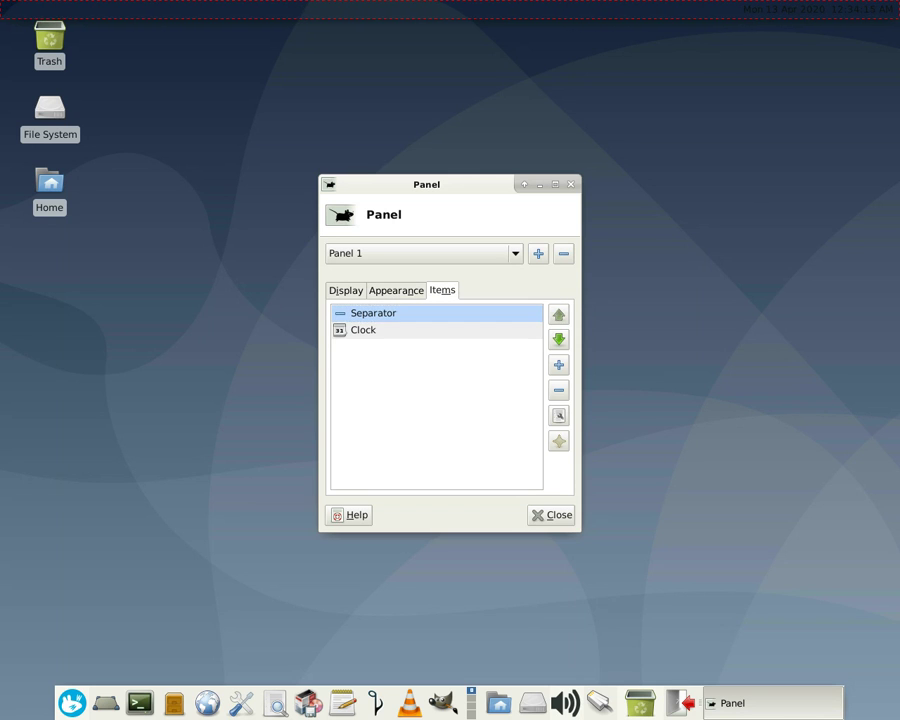
left_click(559, 390)
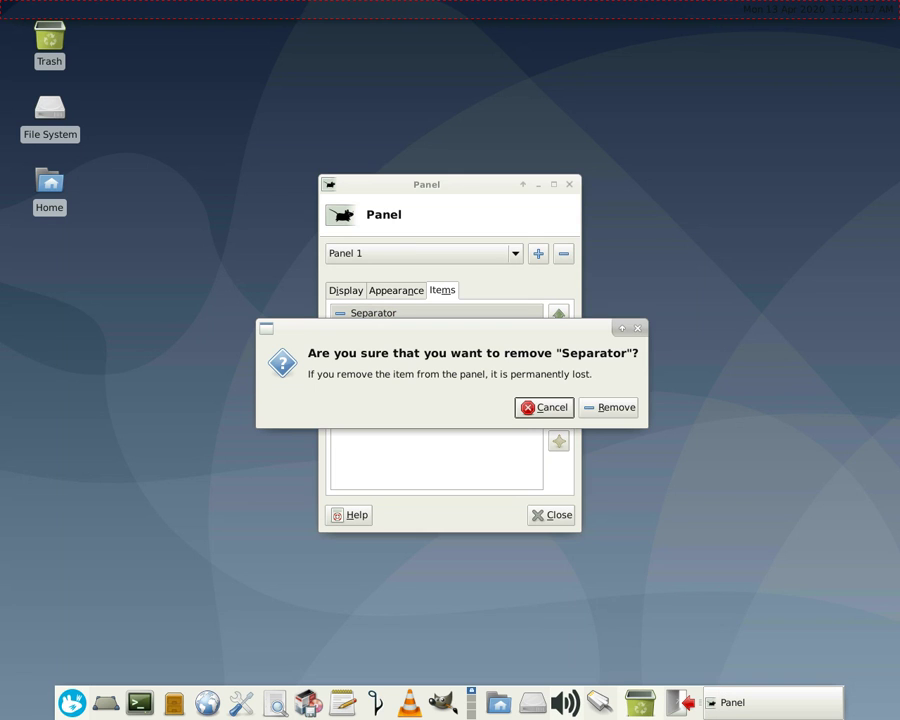
key("Tab")
key("Return")
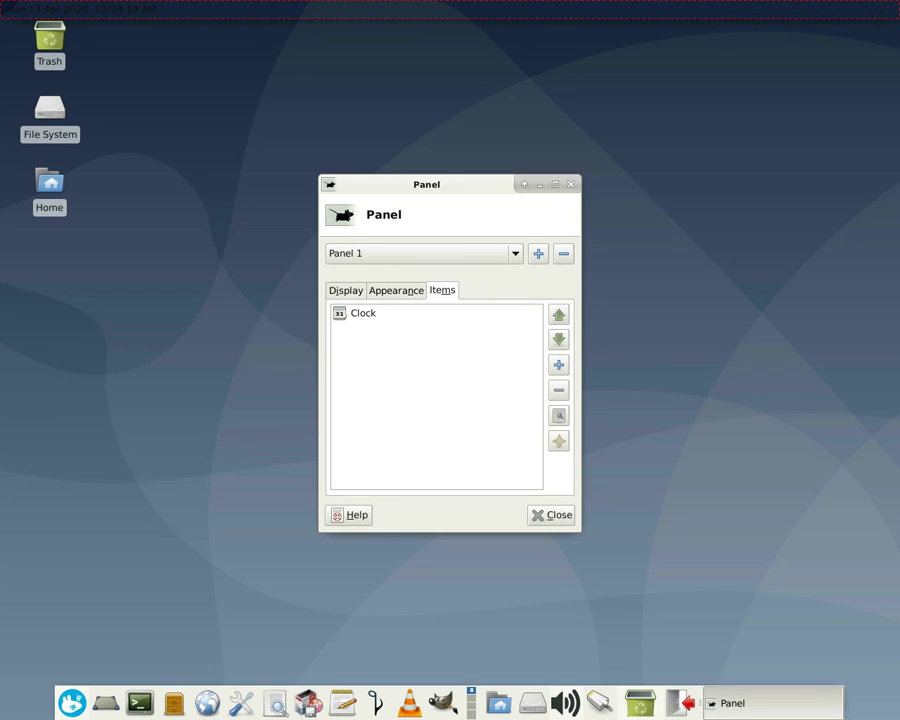
Shrink Panel 1's length to 1 %, then unlock it, place it in the desktop's upper-right corner and lock it again
key("alt+i")
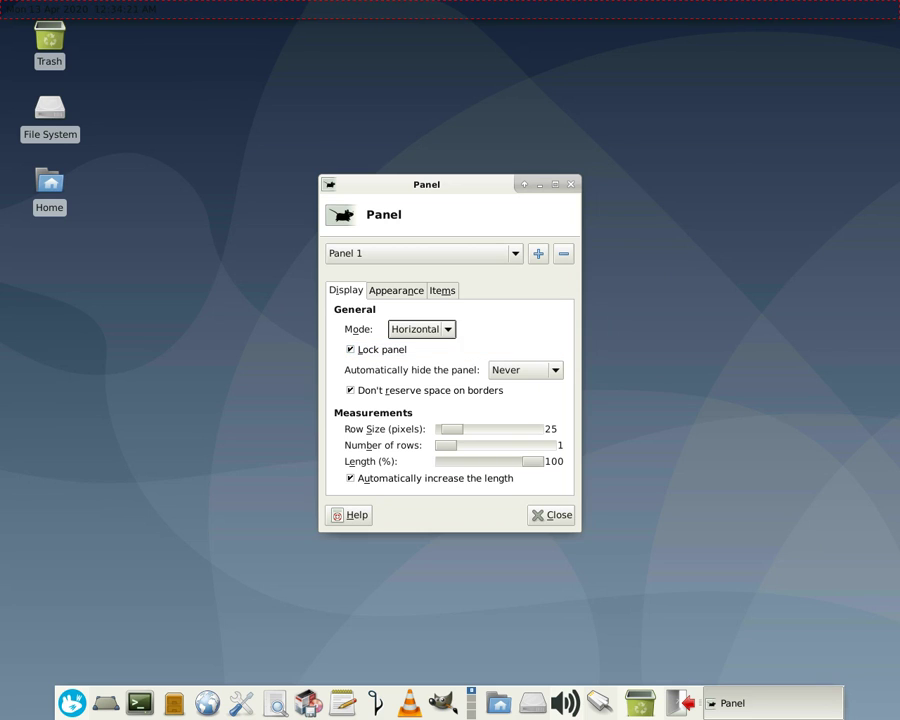
left_click_drag(532, 462, 443, 462)
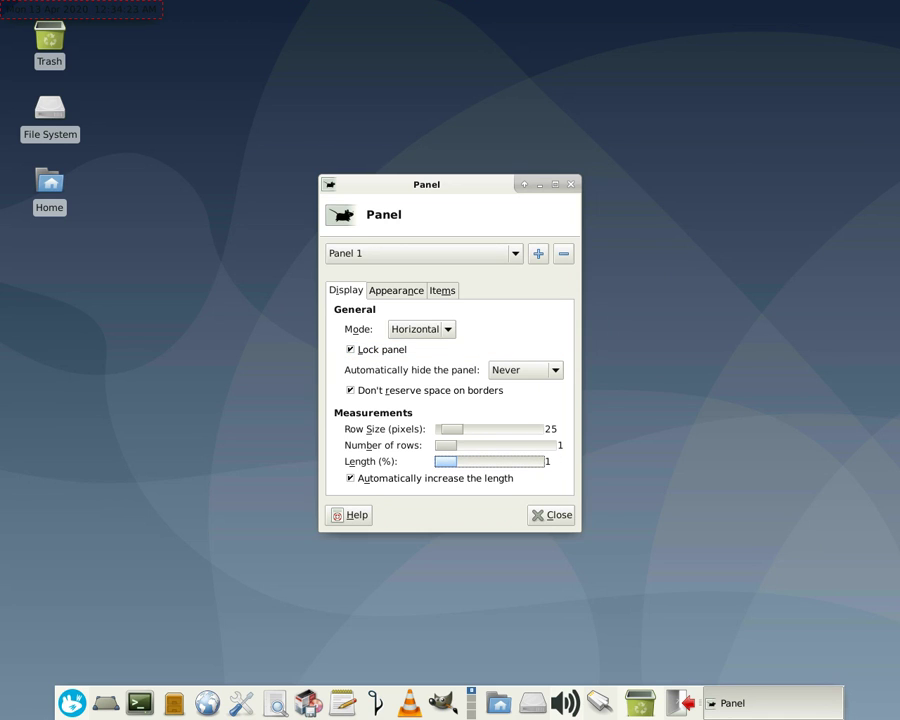
key("alt+l")
key("space")
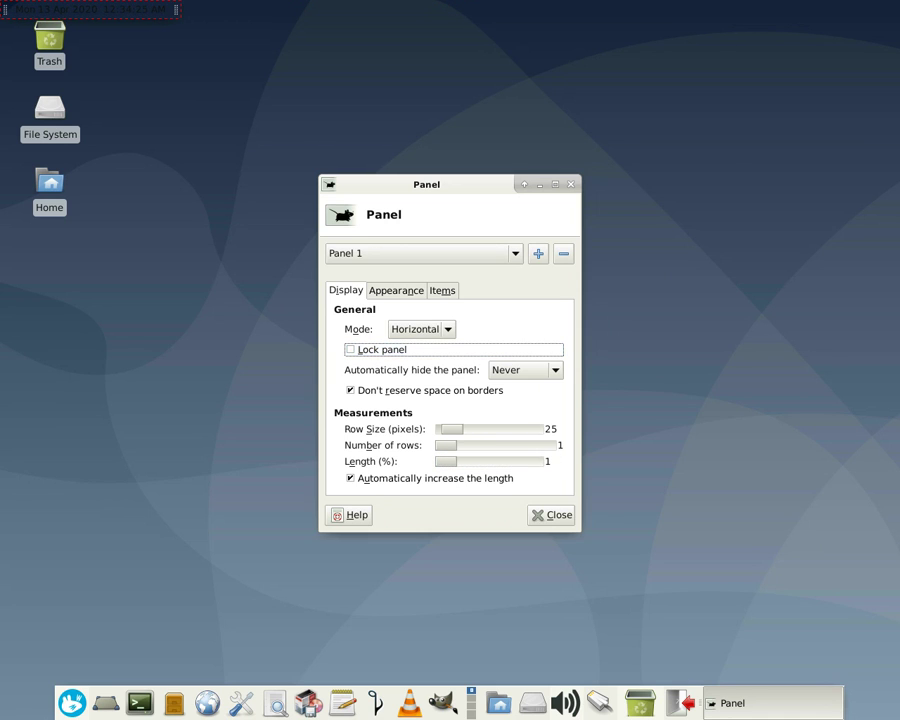
left_click_drag(176, 9, 894, 9)
key("space")
Switch the preferences to Panel 2 and open the properties of its Window Buttons item
left_click(424, 254)
left_click(424, 271)
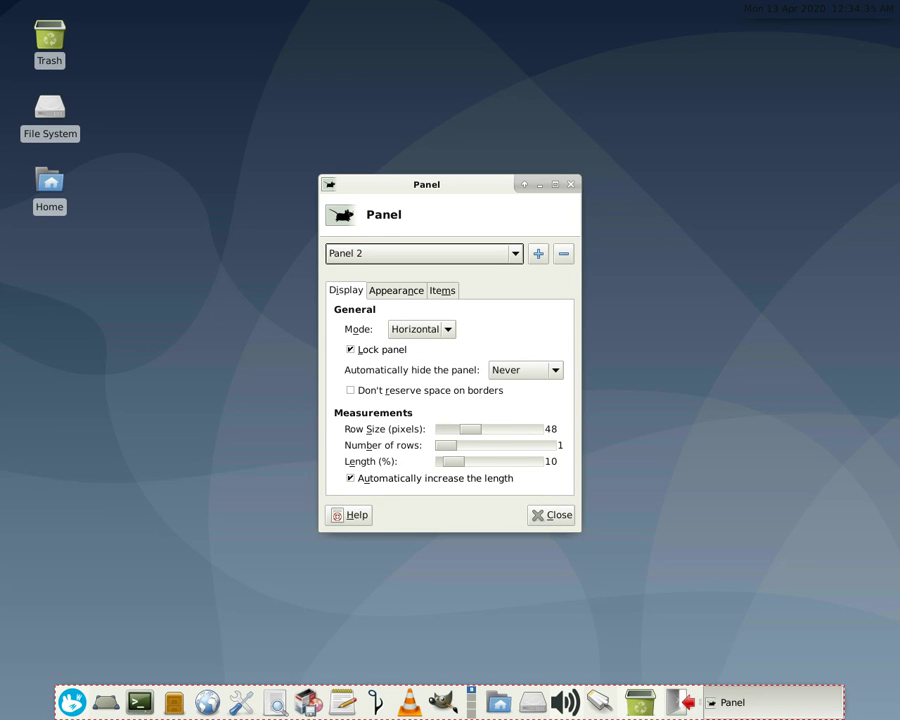
left_click(442, 291)
scroll(433, 397, "down", 5)
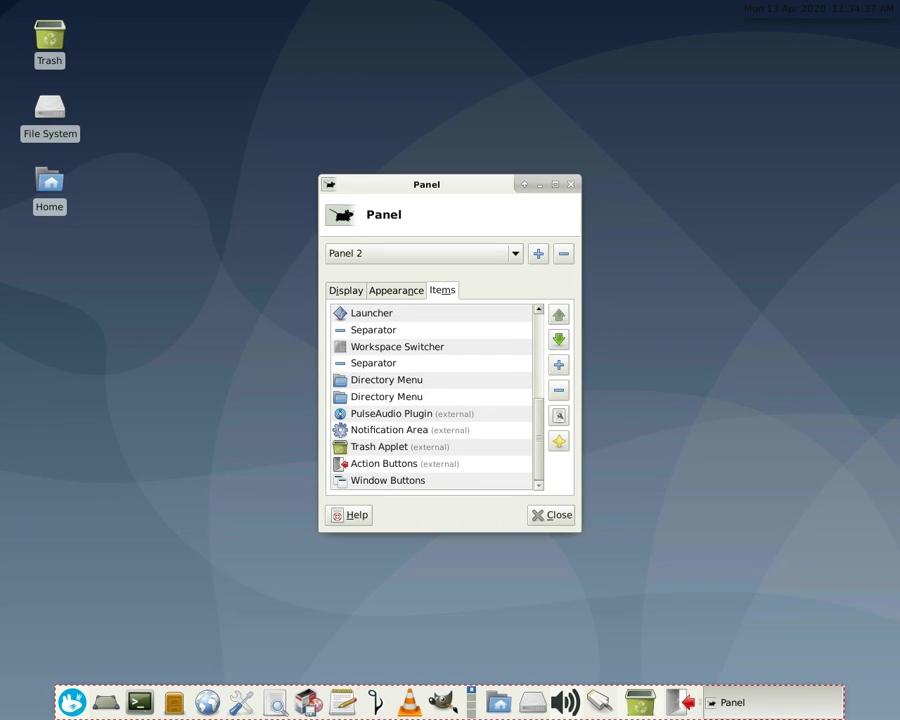
left_click(388, 481)
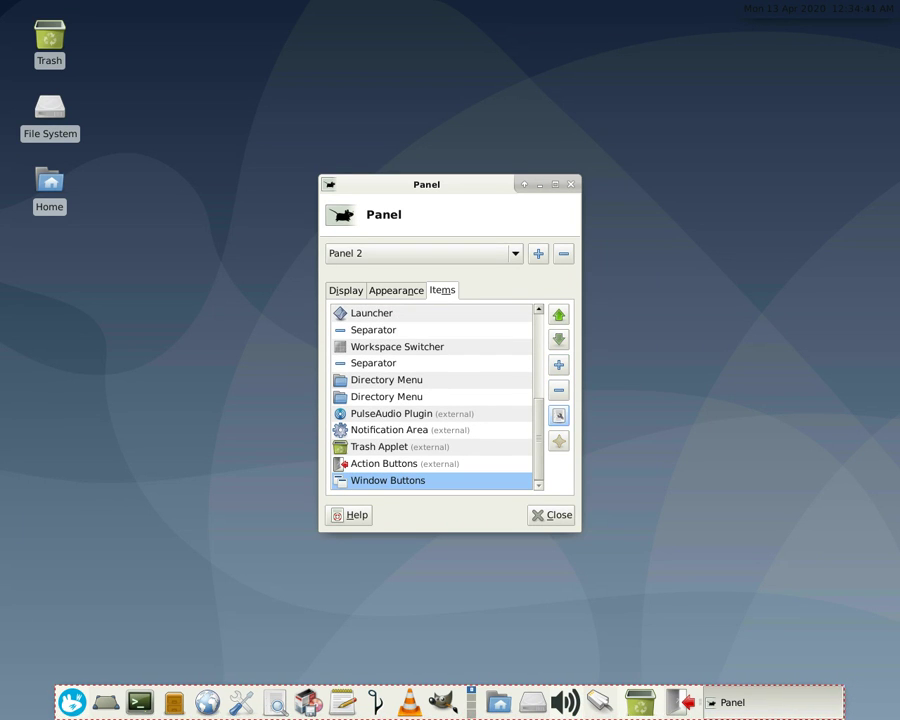
left_click(558, 415)
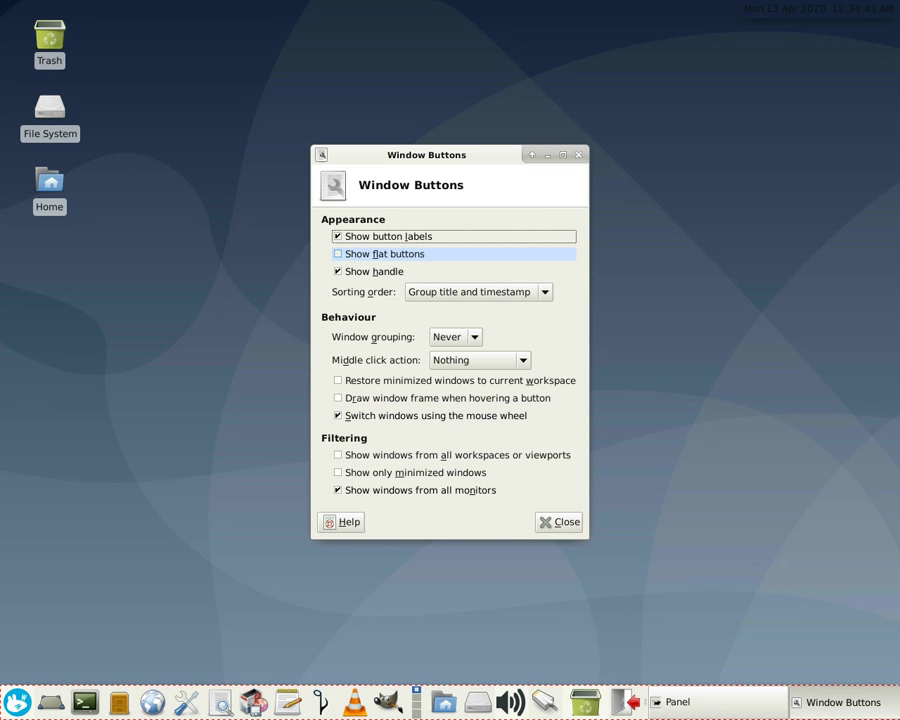
Set the Window Buttons to flat without labels, grouping Always, showing windows from all workspaces or viewports, and close their properties
left_click(340, 254)
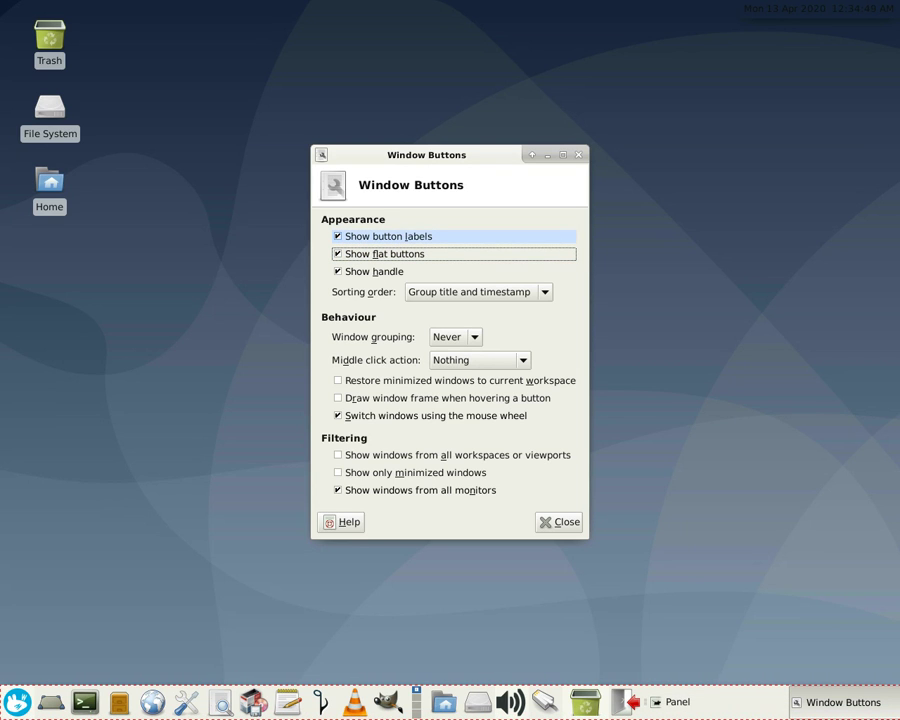
left_click(338, 236)
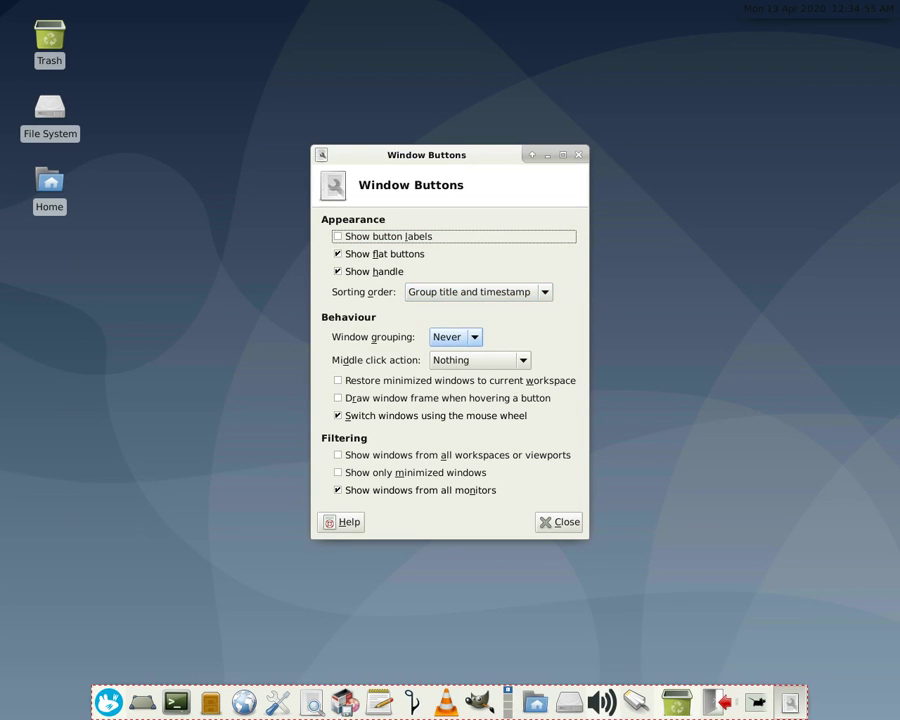
left_click(456, 338)
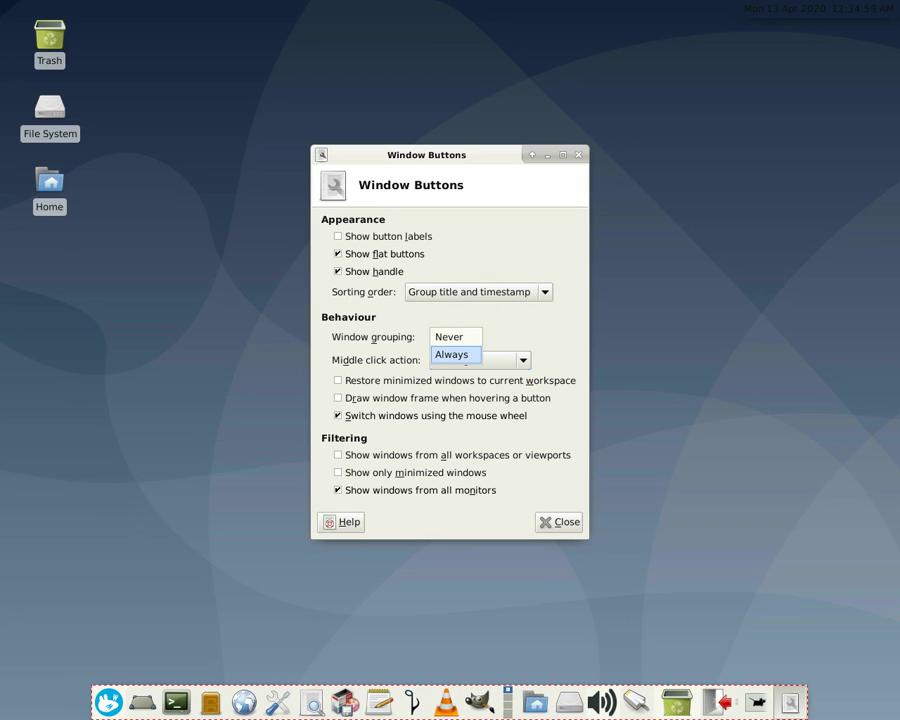
left_click(456, 355)
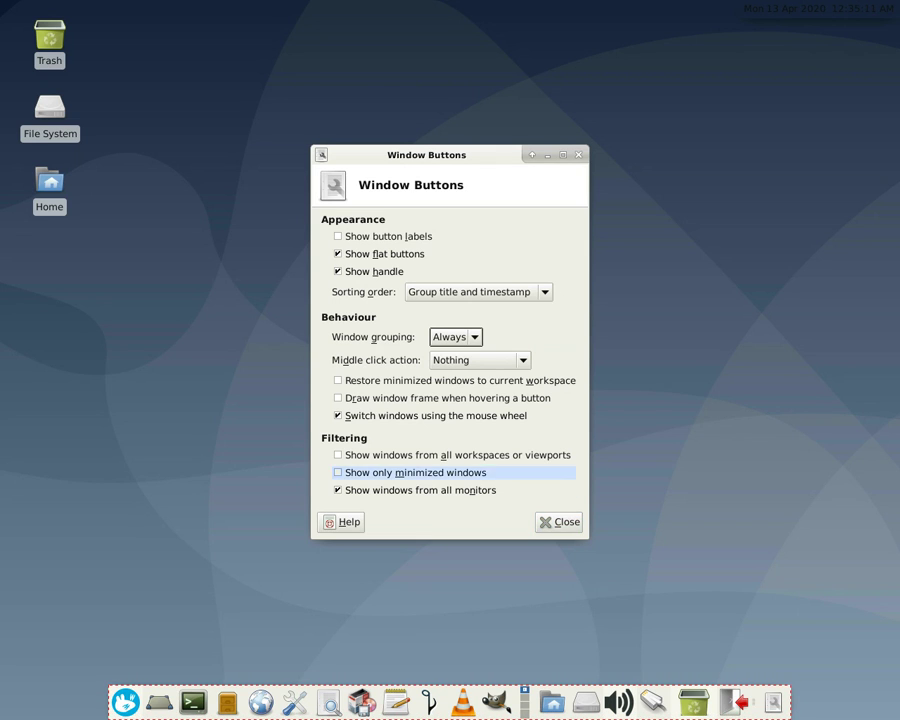
left_click(450, 455)
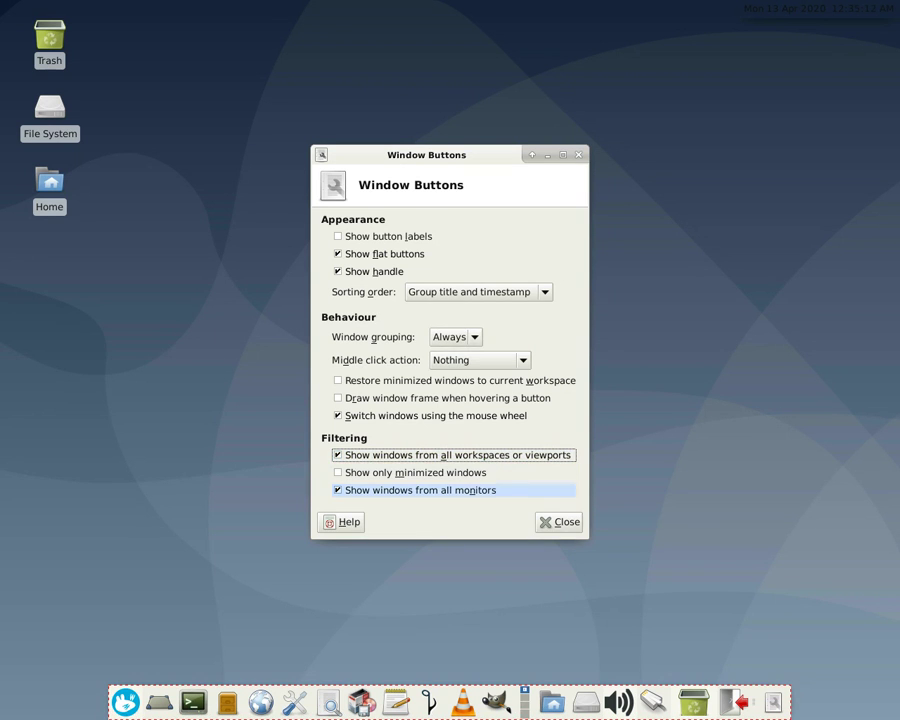
left_click(559, 522)
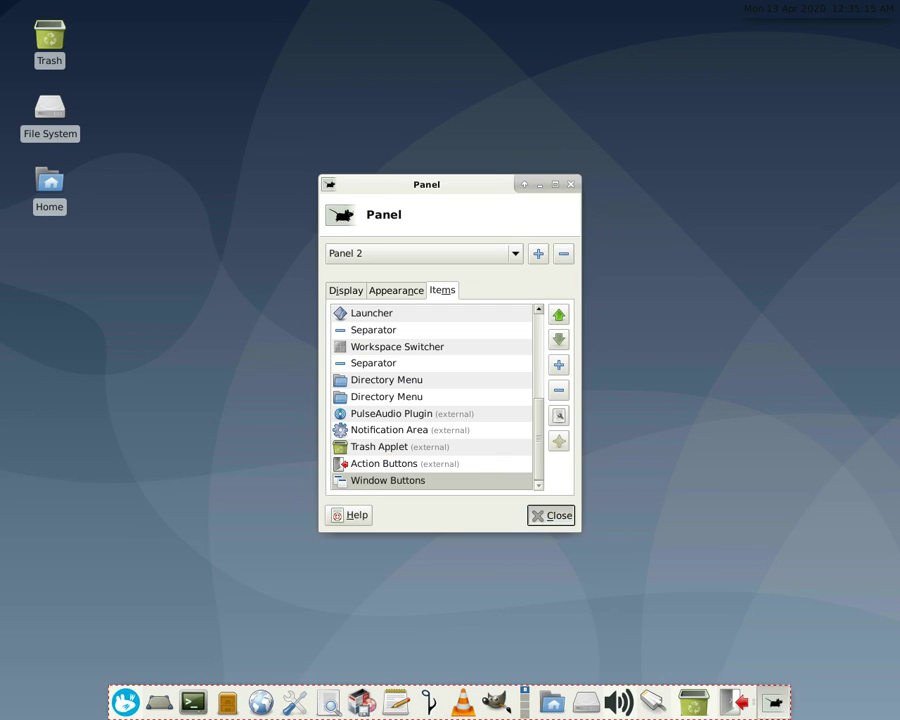
Make Panel 2's background fully transparent by lowering its alpha to the minimum, and close the panel preferences
left_click(551, 515)
right_click(446, 703)
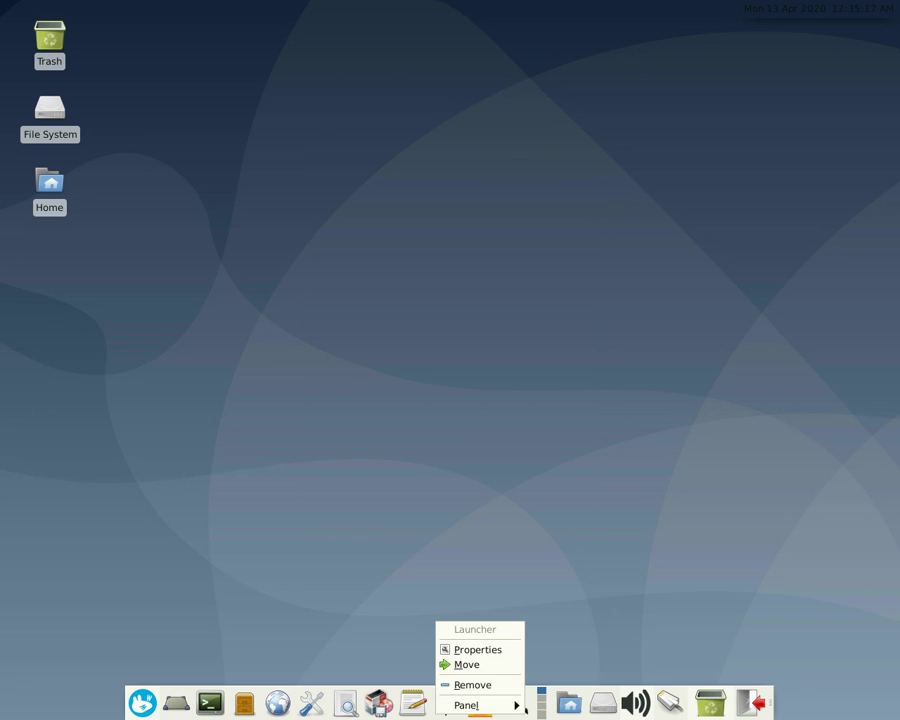
mouse_move(446, 705)
left_click(588, 655)
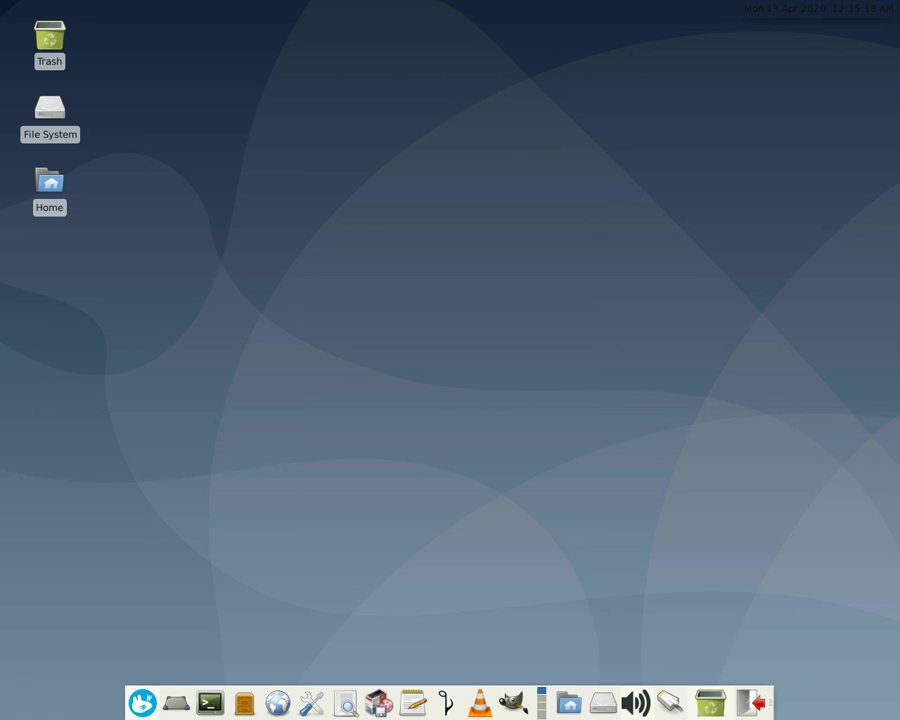
left_click(396, 280)
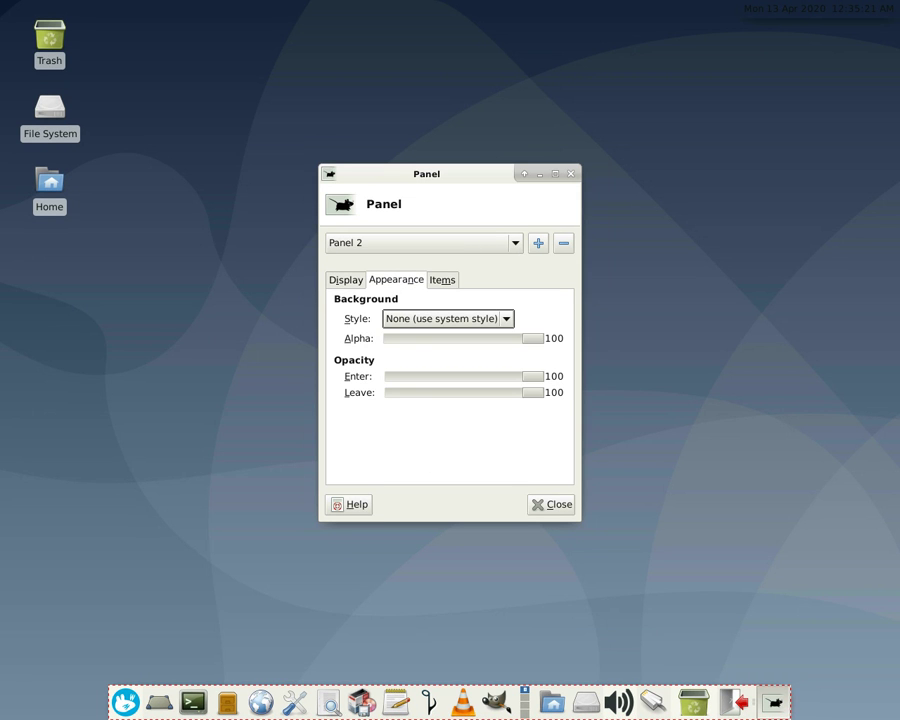
left_click_drag(533, 339, 392, 339)
left_click(551, 504)
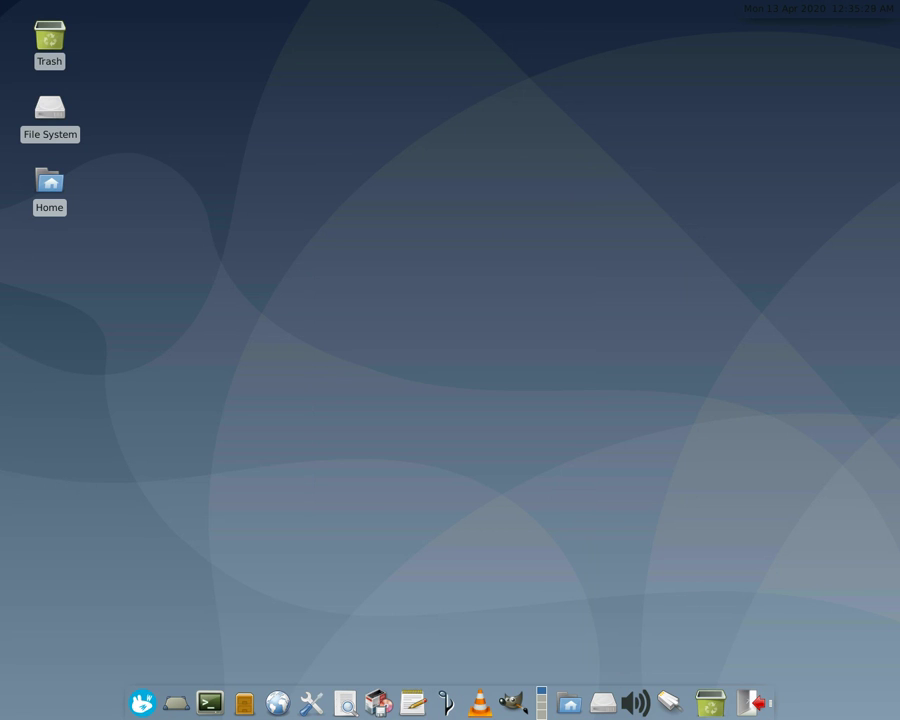
Examine the Lynx-Black icon theme inside the home folder's .icons folder and return to the home folder
left_click(244, 704)
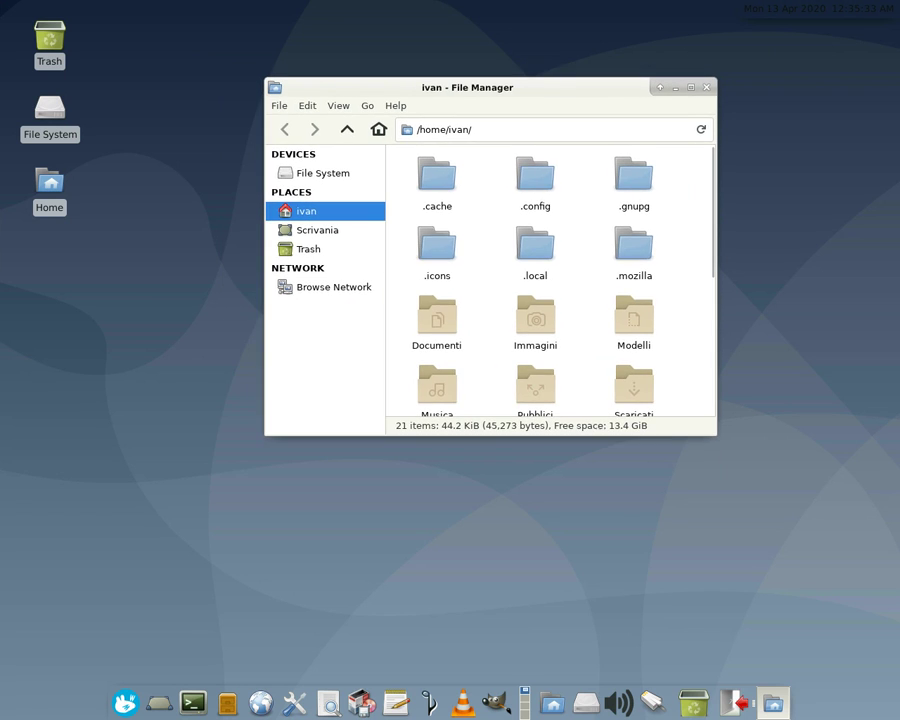
double_click(437, 246)
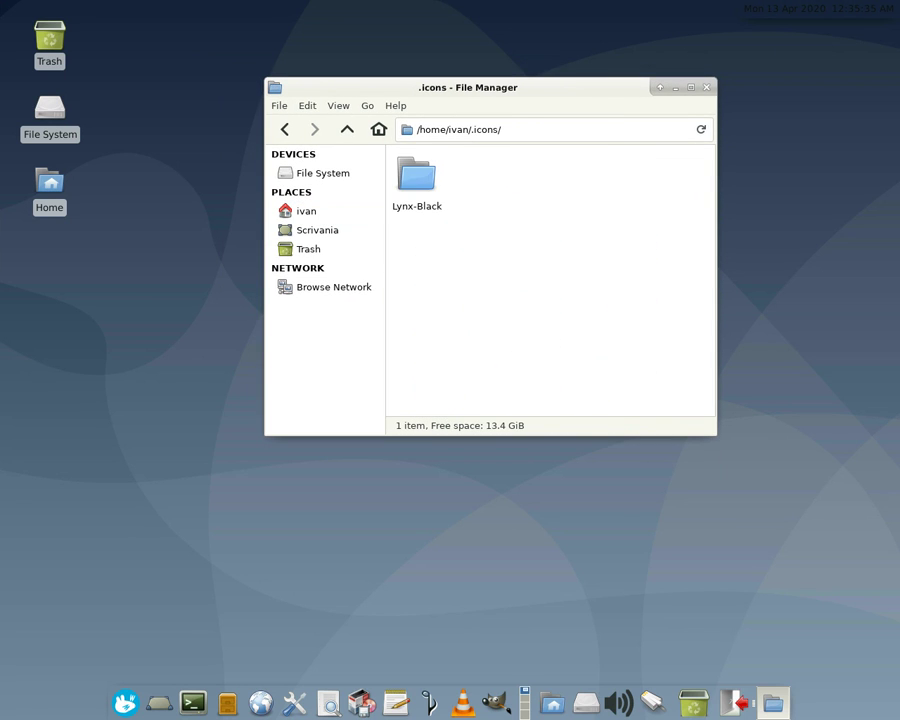
double_click(417, 177)
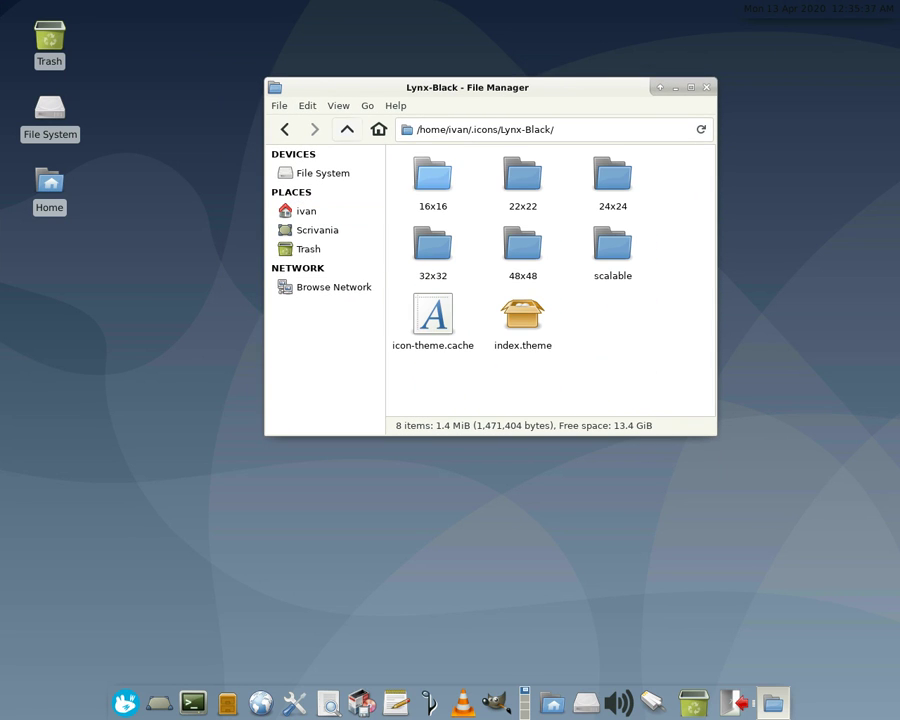
left_click(347, 129)
left_click(347, 129)
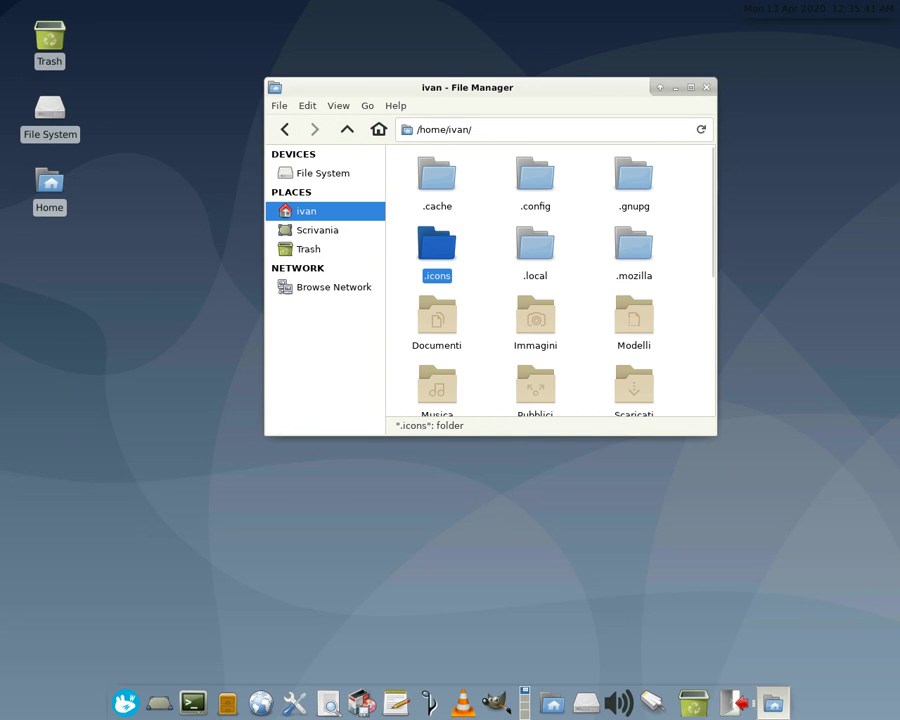
Move the iVAN.7z archive from the Scaricati folder into the .icons folder
scroll(590, 305, "down", 3)
double_click(634, 238)
key("Return")
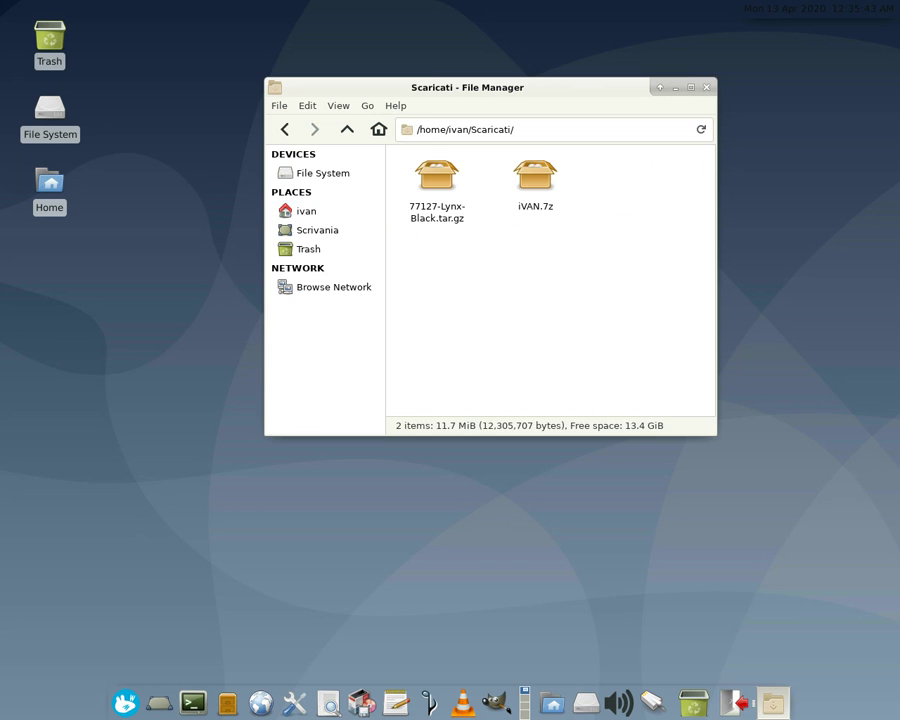
right_click(534, 183)
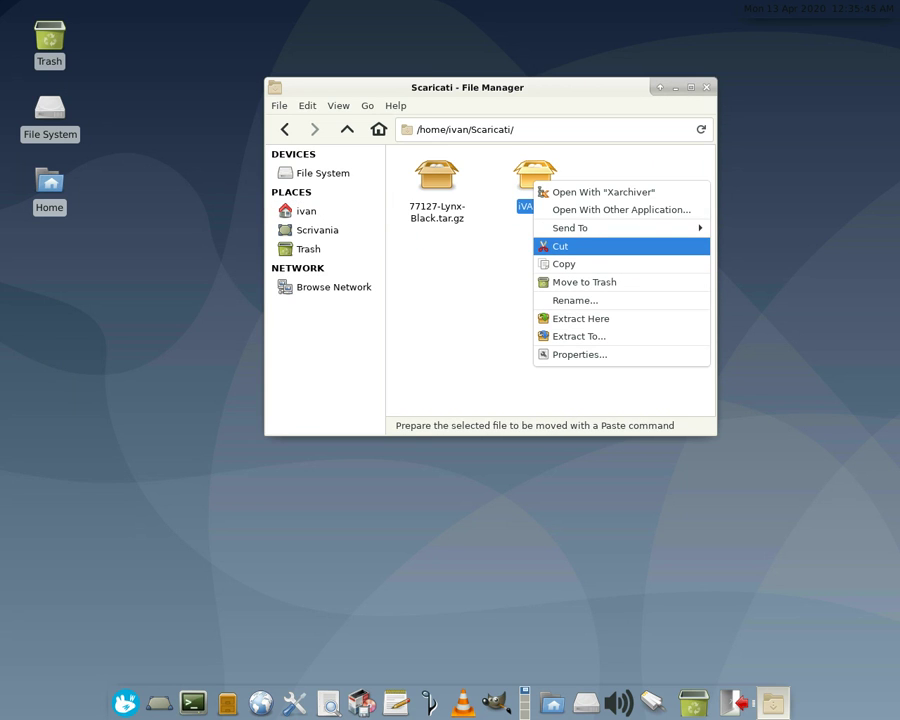
left_click(560, 246)
left_click(347, 129)
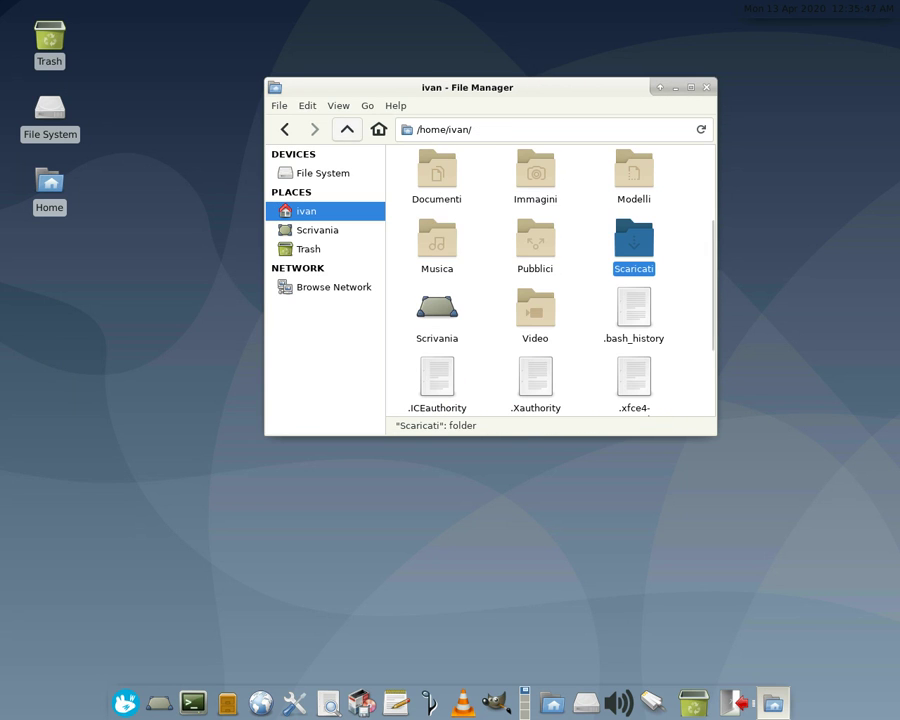
scroll(550, 280, "up", 3)
double_click(436, 245)
right_click(553, 237)
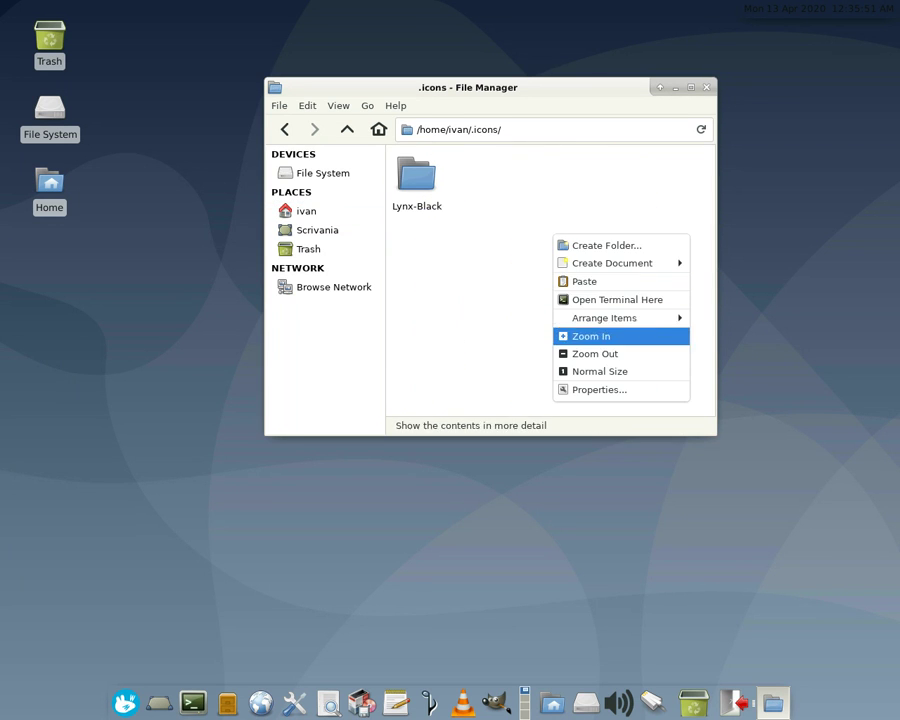
left_click(584, 281)
Extract the iVAN.7z archive inside the .icons folder and clear the file selection
right_click(484, 184)
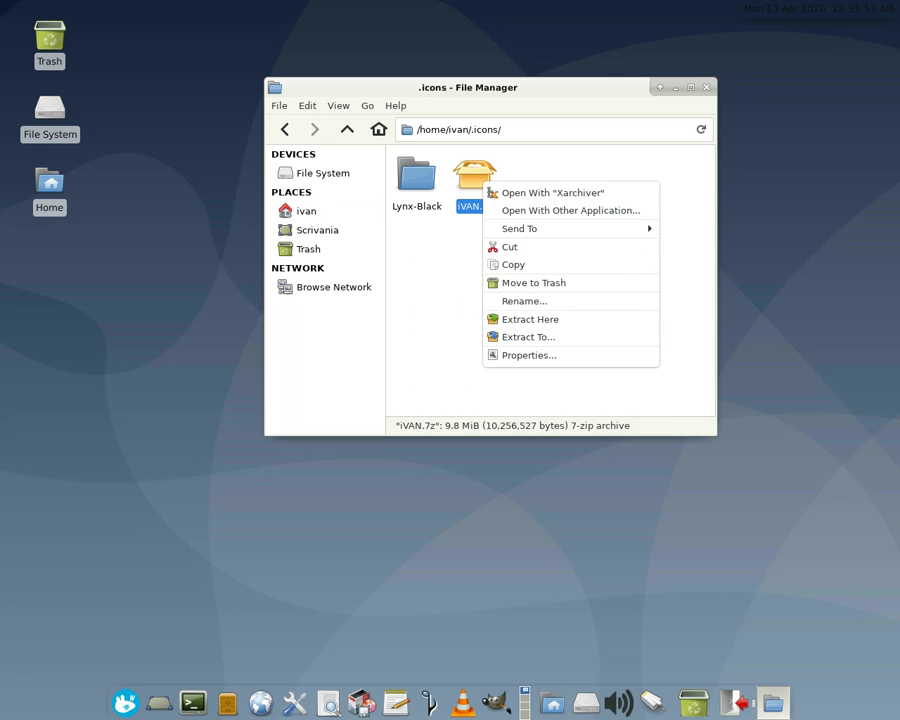
left_click(530, 320)
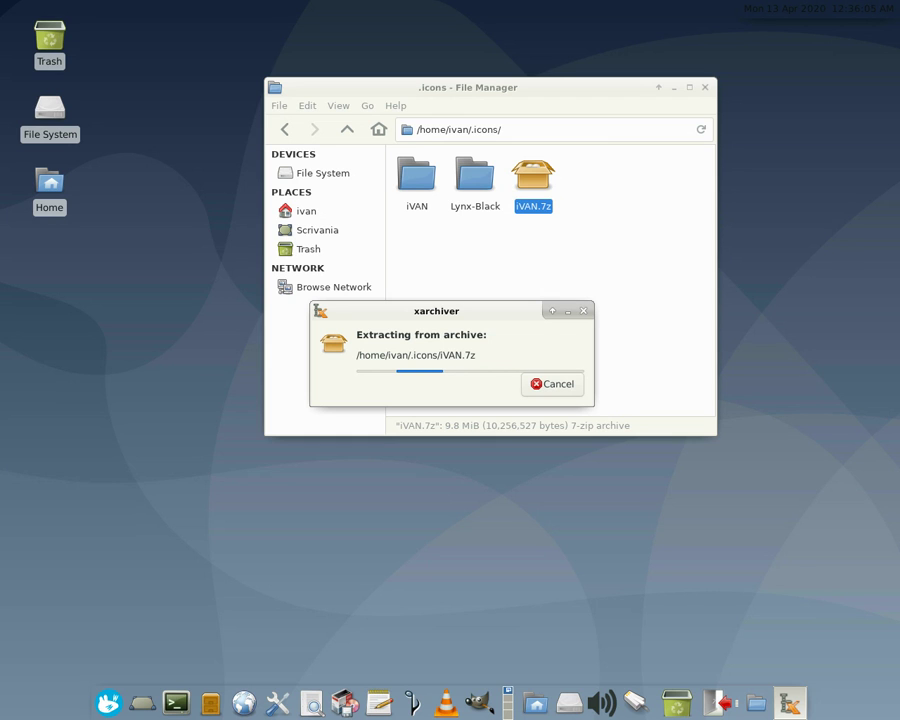
left_click(622, 267)
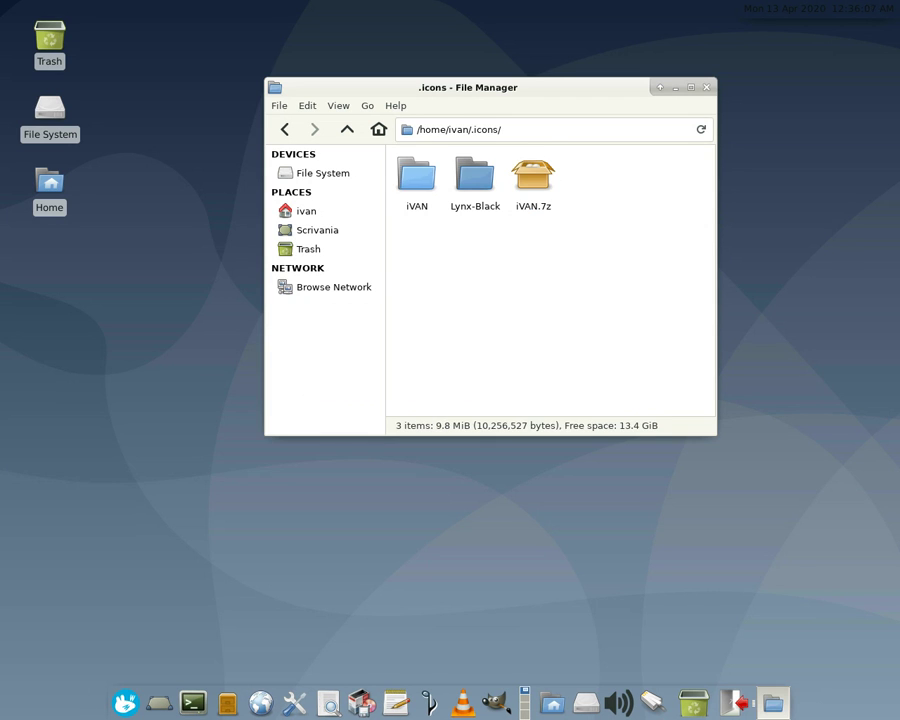
Examine the status icons in the iVAN theme's scalable folder and close the file manager
double_click(417, 178)
double_click(420, 178)
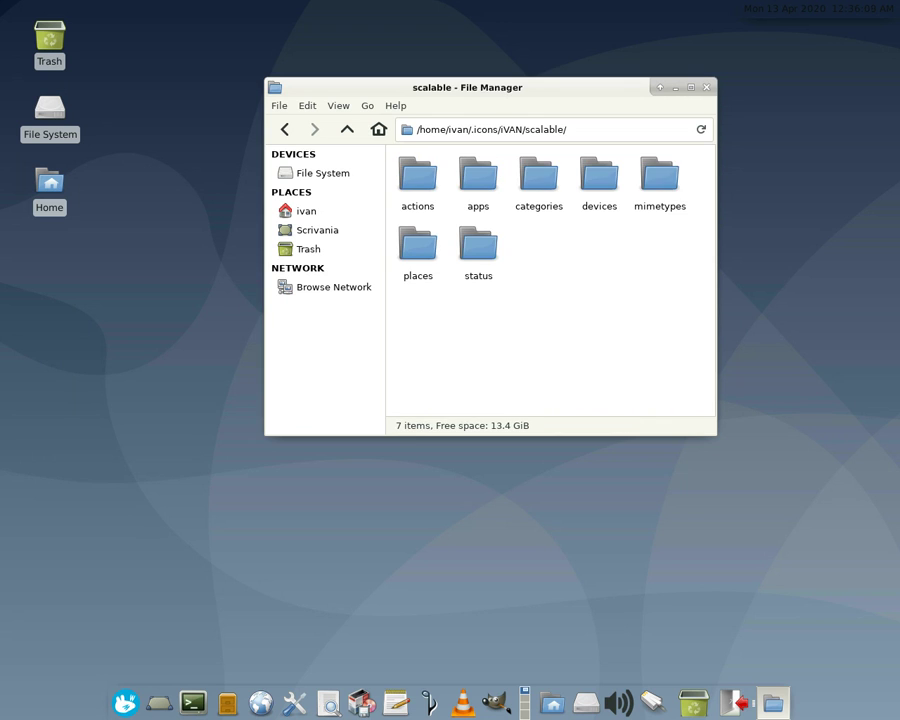
double_click(478, 245)
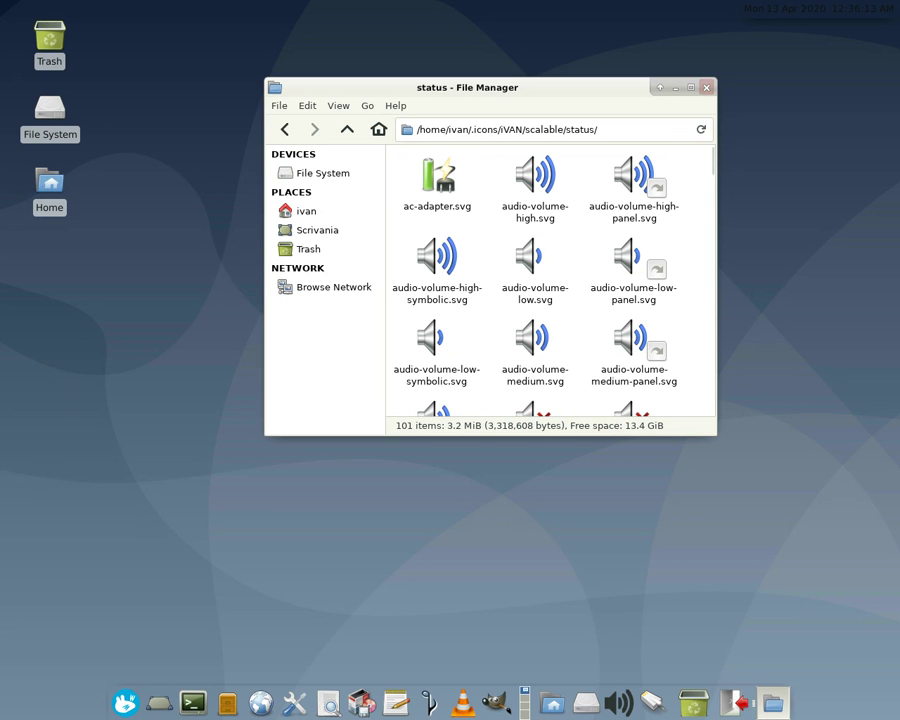
left_click(706, 87)
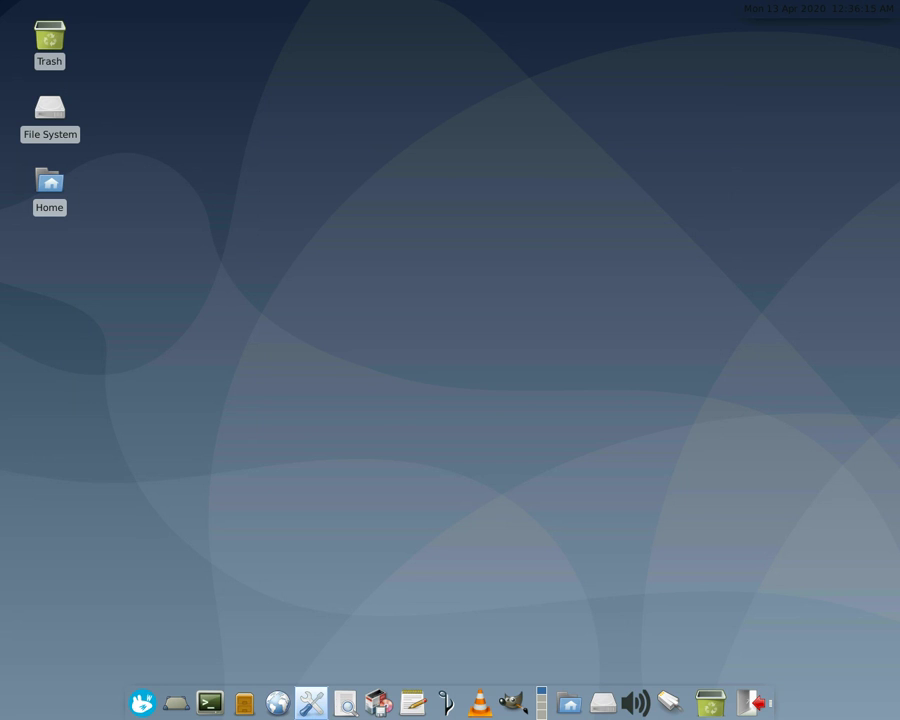
Open the Settings Editor from the dock and set Panel 2 not to reserve space on borders
left_click(311, 703)
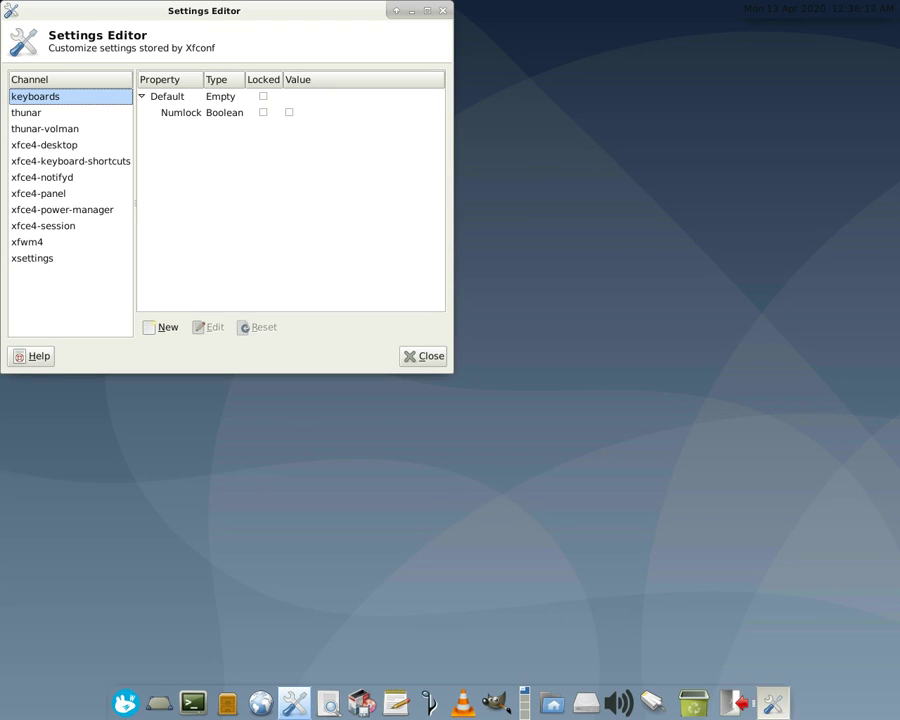
right_click(463, 703)
mouse_move(495, 711)
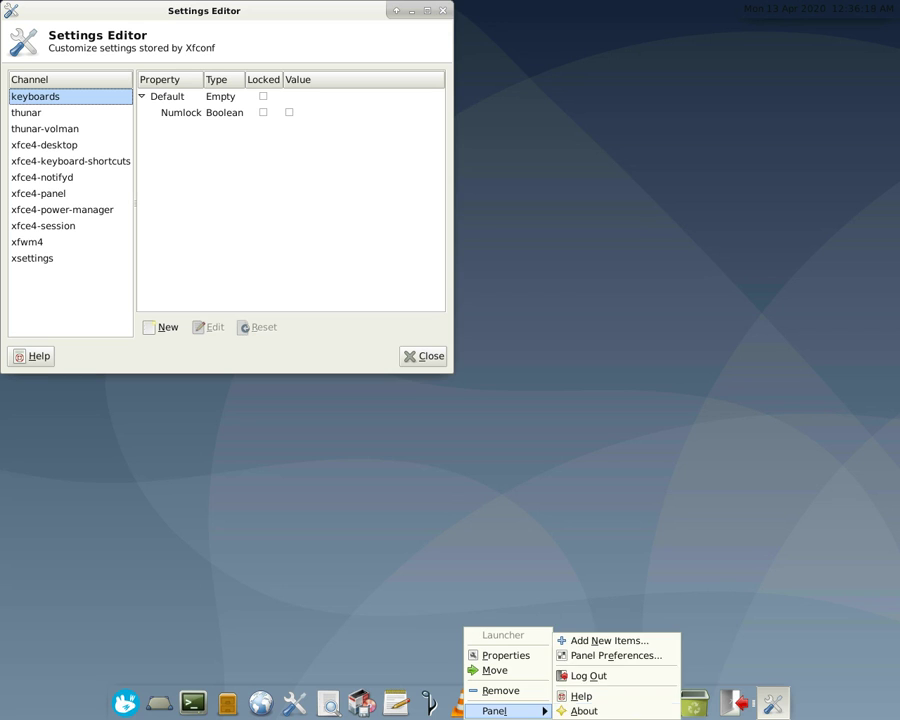
left_click(614, 656)
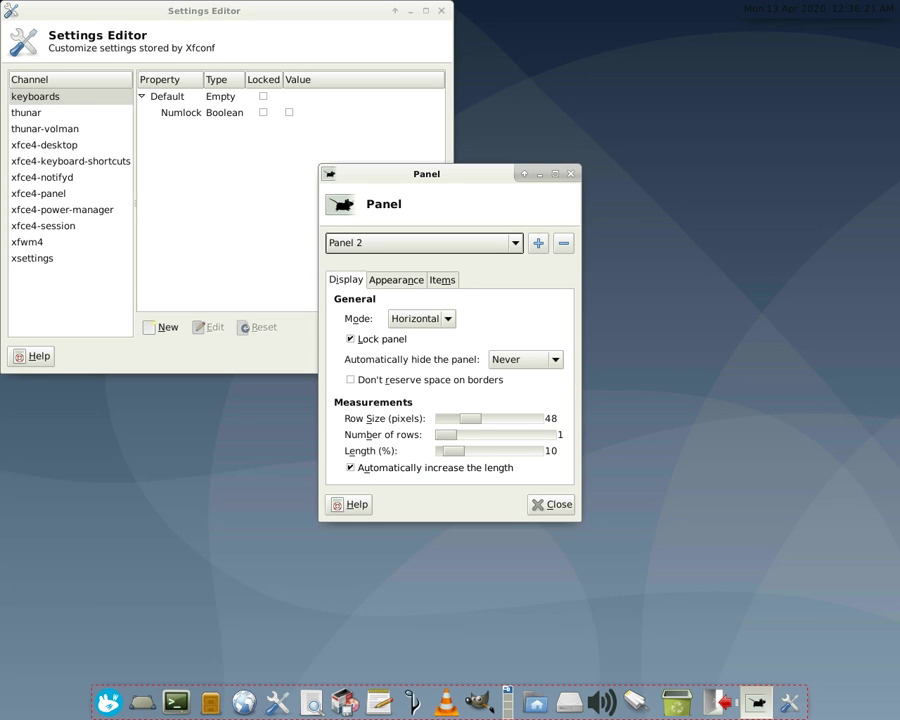
left_click(350, 380)
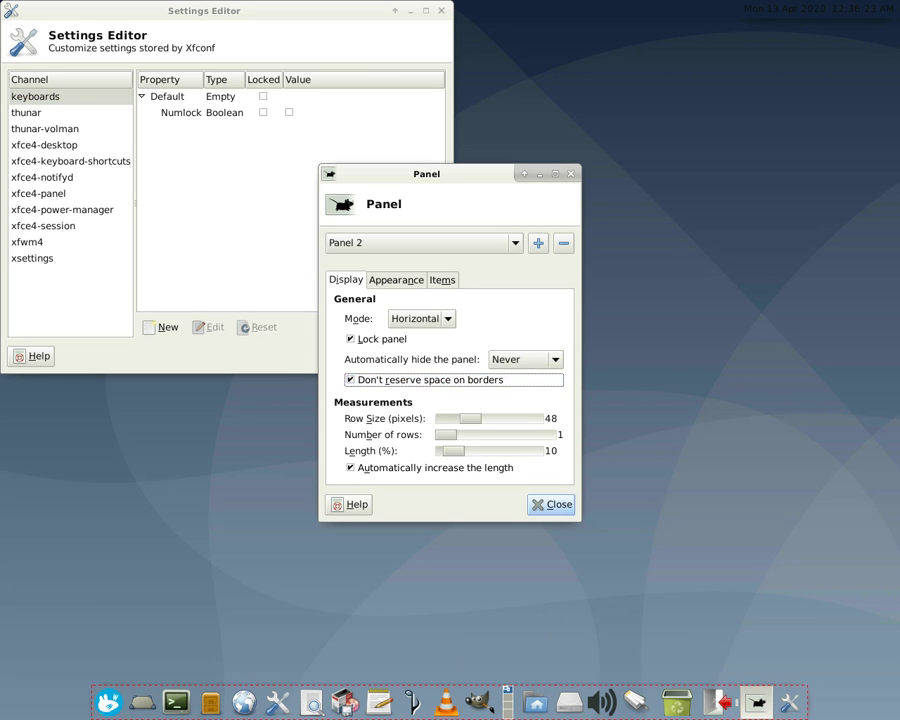
left_click(551, 504)
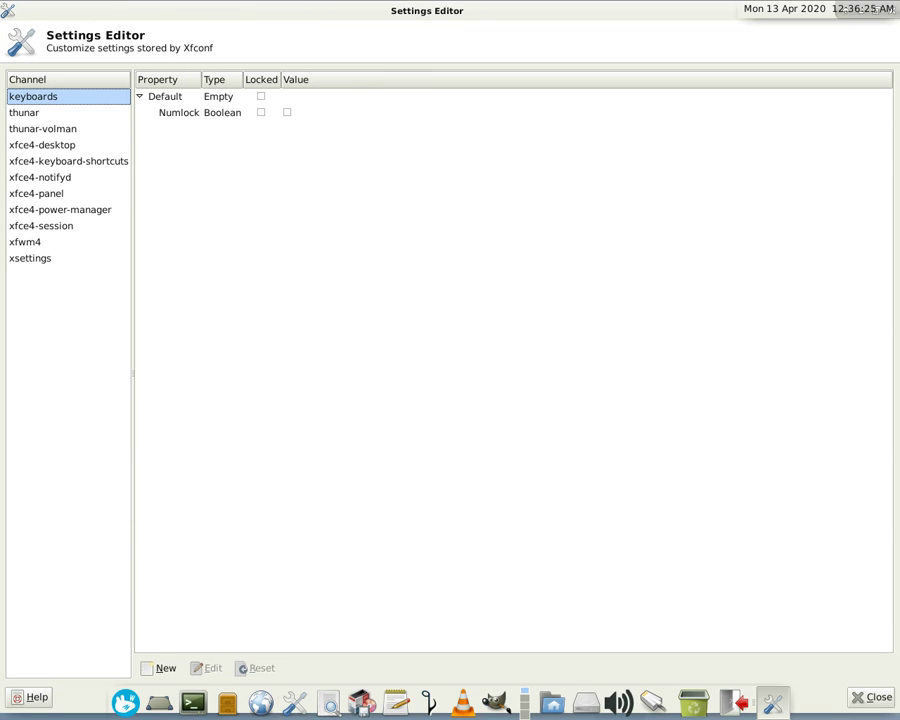
Restore the maximized Settings Editor to a smaller window, examine its thunar and xsettings channels, and close it
double_click(300, 10)
left_click_drag(300, 10, 457, 91)
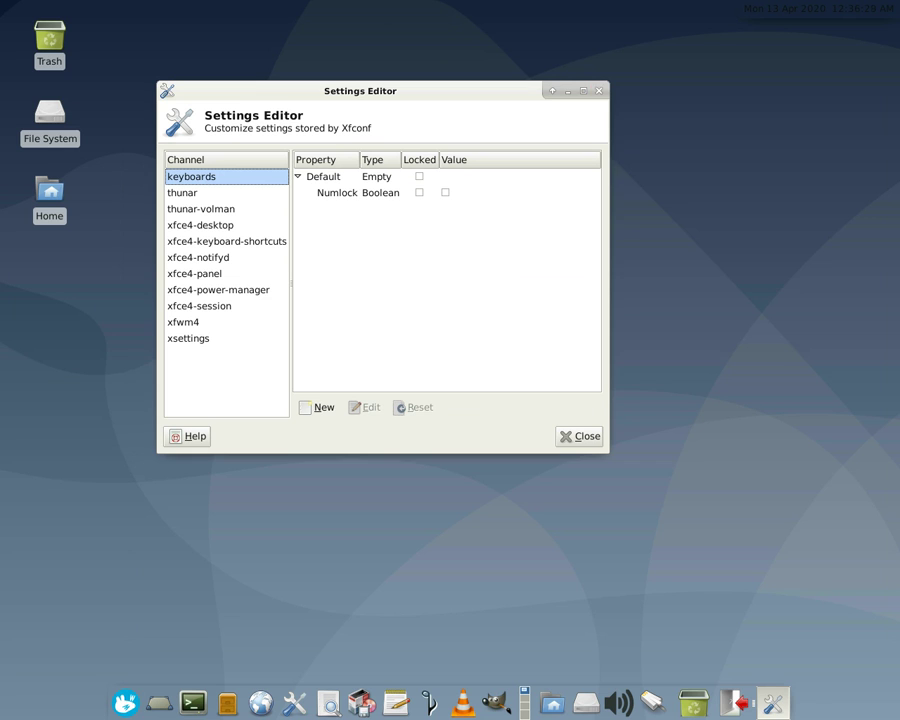
left_click(183, 193)
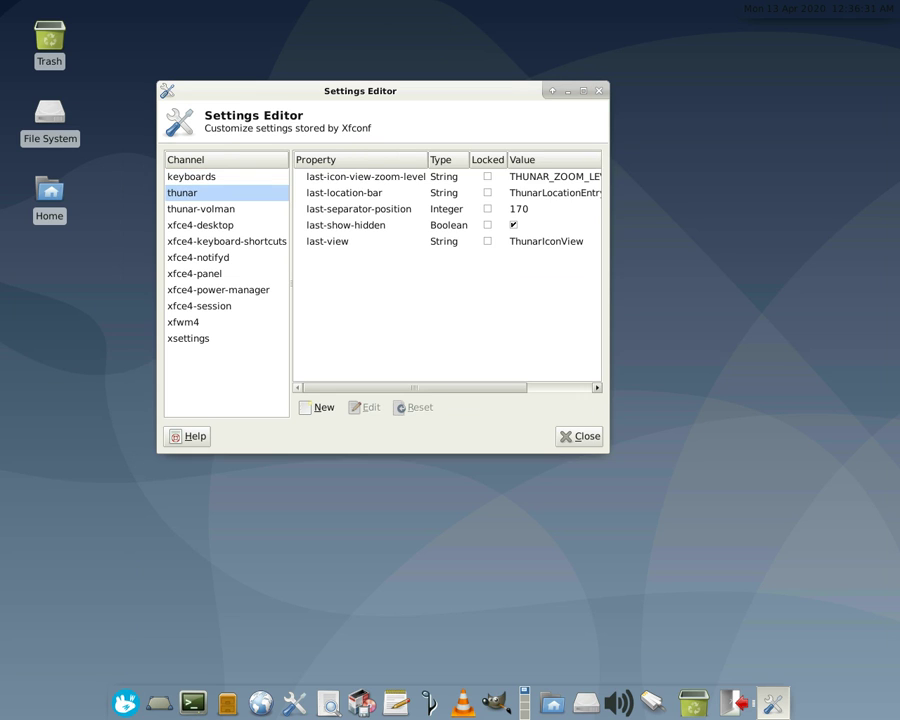
left_click(188, 339)
left_click(579, 436)
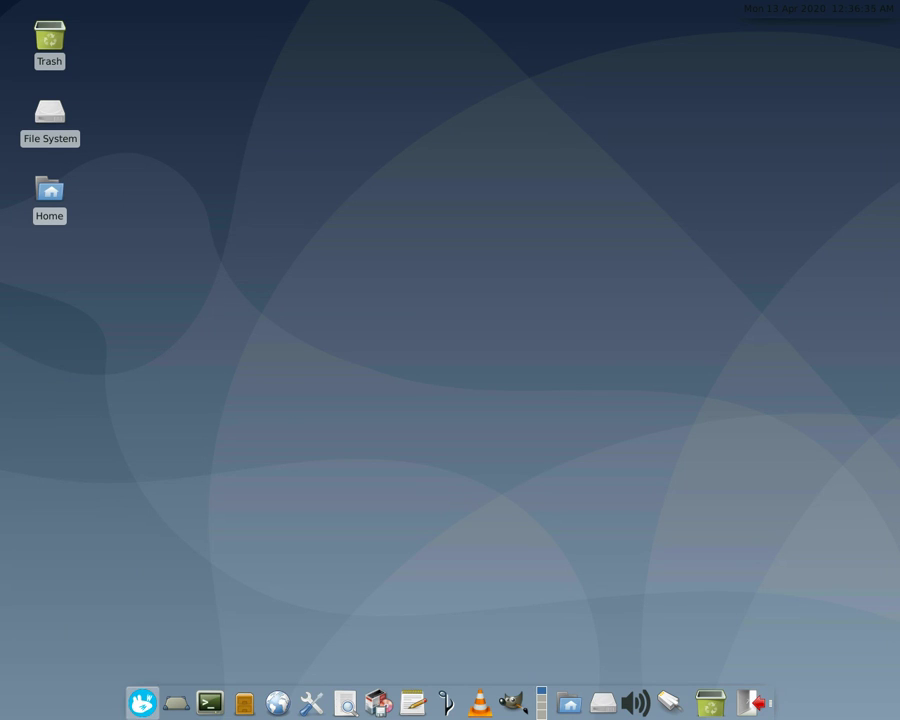
Search the applications menu for "setting" and add the Settings Manager to the dock as a new launcher
left_click(142, 703)
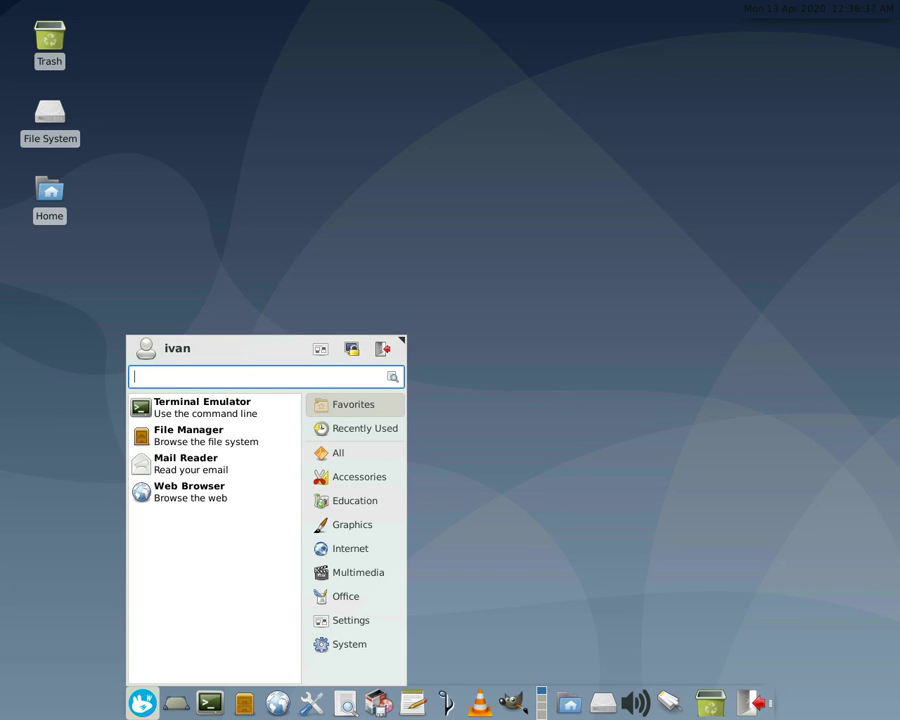
type("setting")
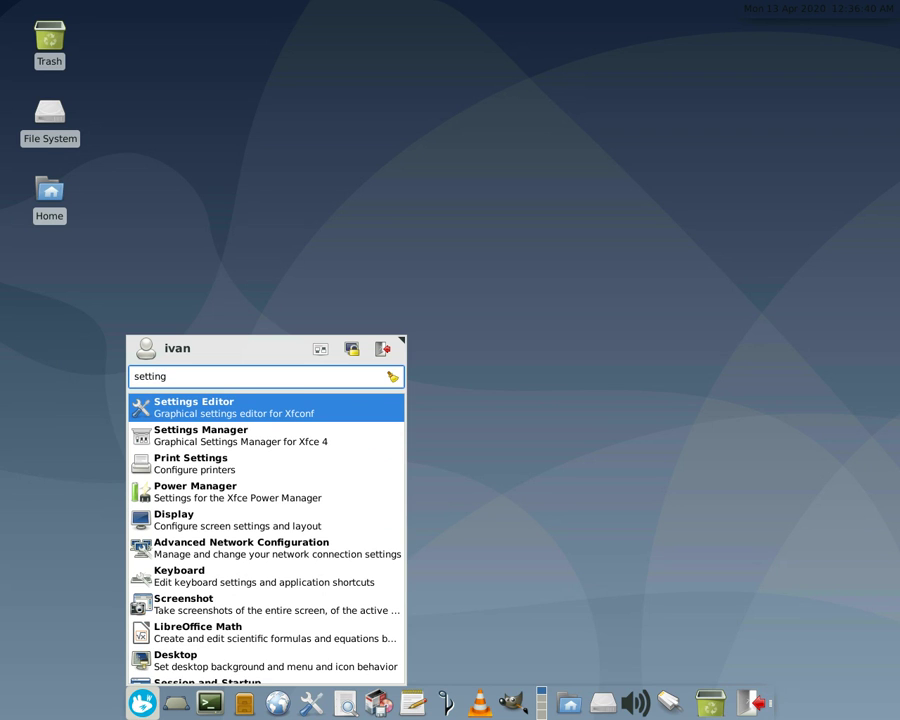
key("Down")
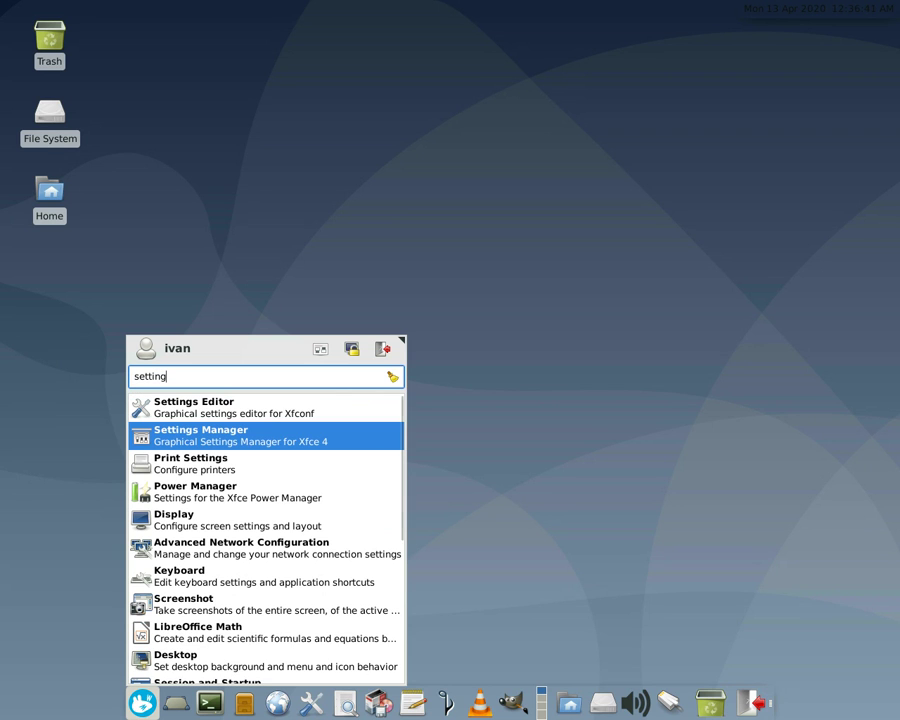
left_click_drag(178, 437, 212, 711)
left_click_drag(160, 698, 500, 698)
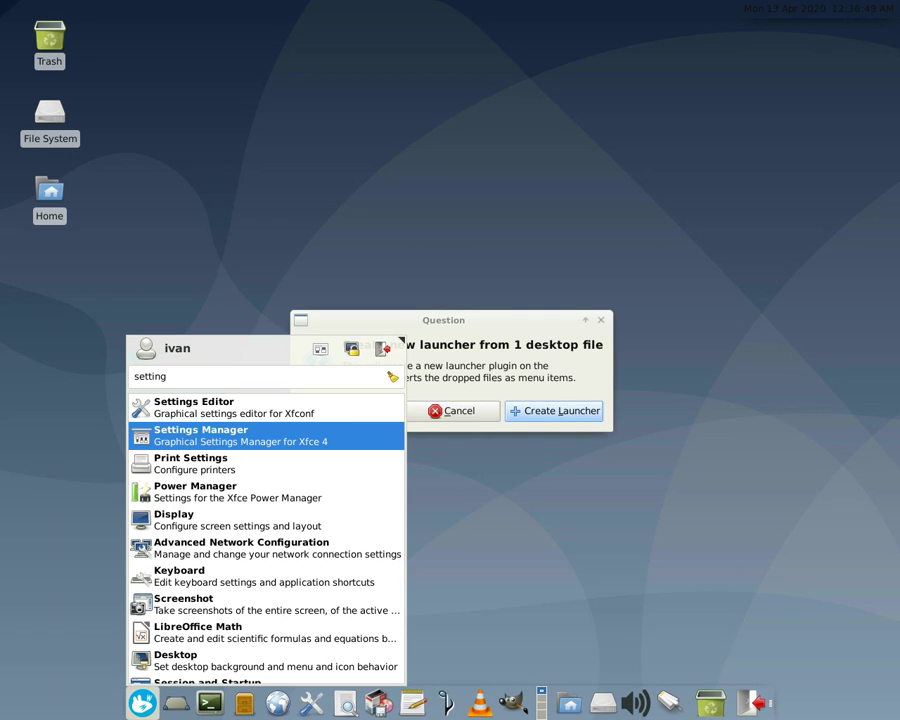
left_click(554, 410)
Move the Settings Manager launcher to just after the Settings Editor launcher in the dock
right_click(531, 703)
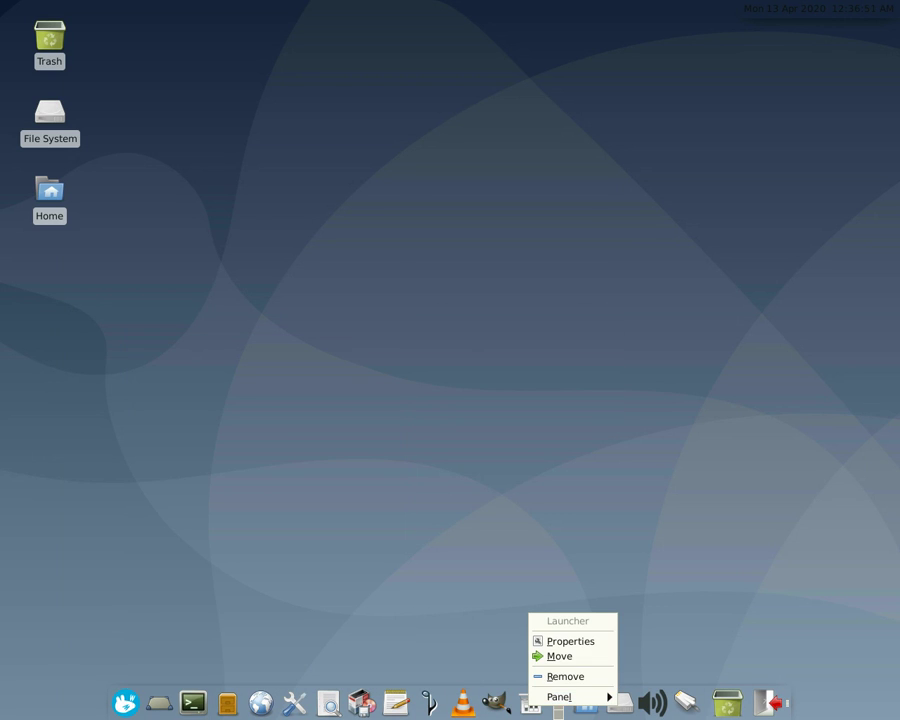
left_click(560, 656)
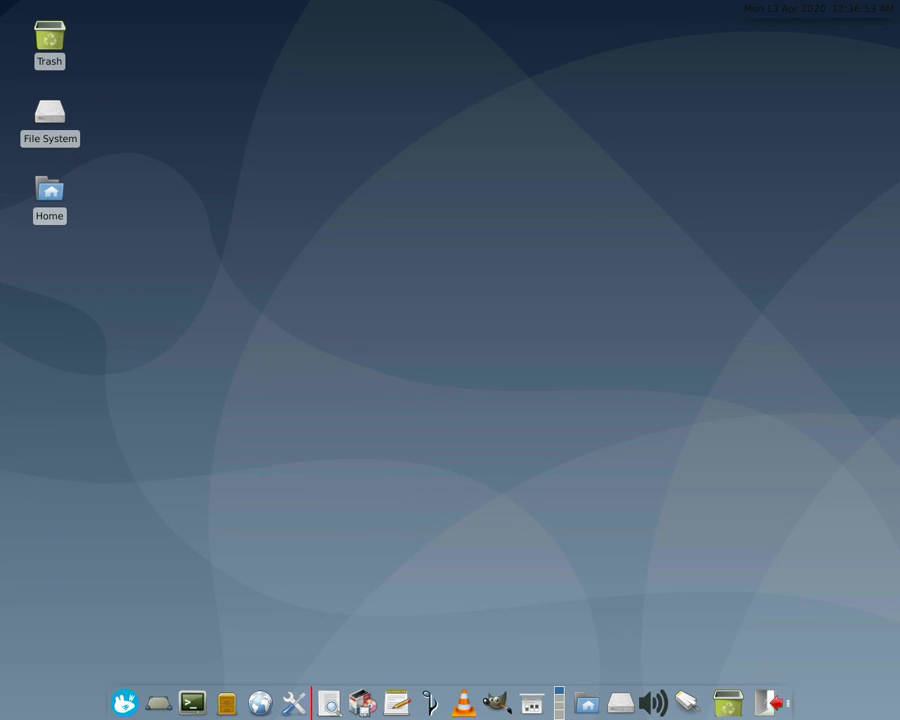
left_click(312, 703)
Remove the Settings Editor launcher from the dock, confirm the removal, and open the Settings Manager from its launcher
right_click(328, 703)
left_click(326, 672)
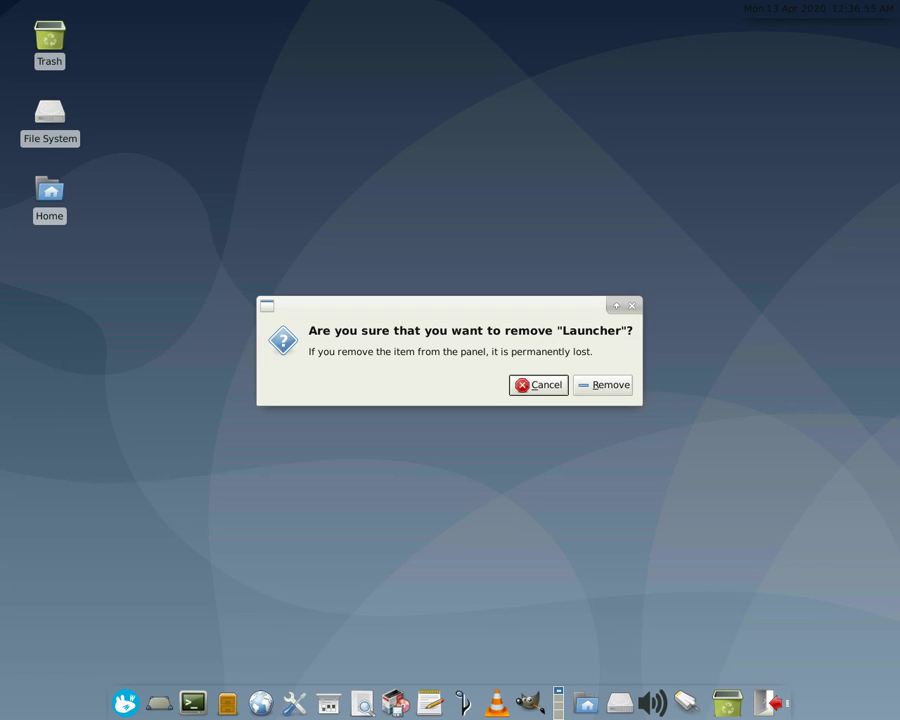
left_click(603, 385)
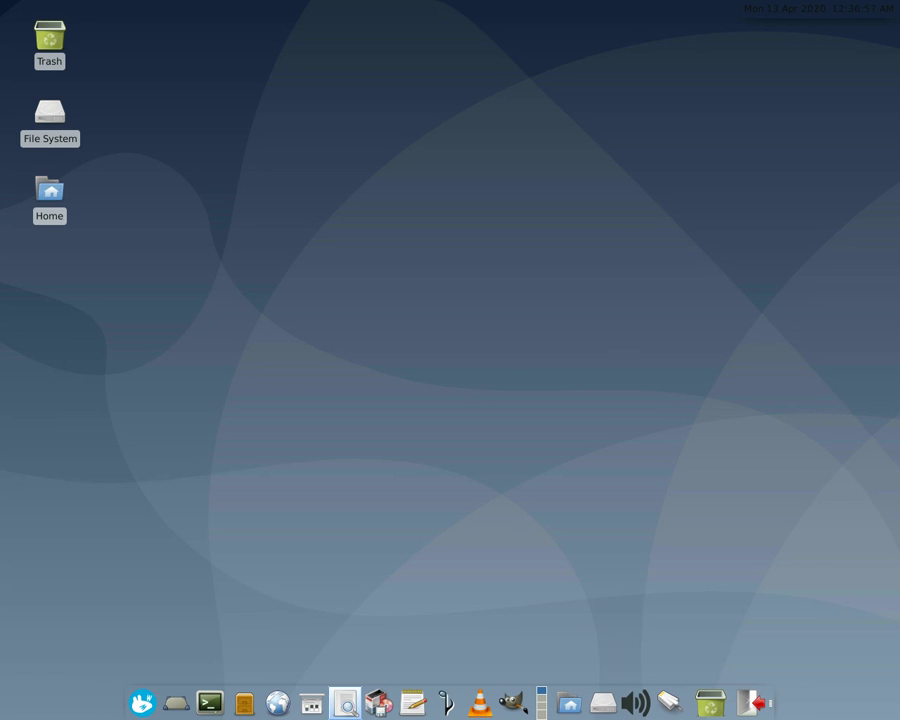
left_click(312, 703)
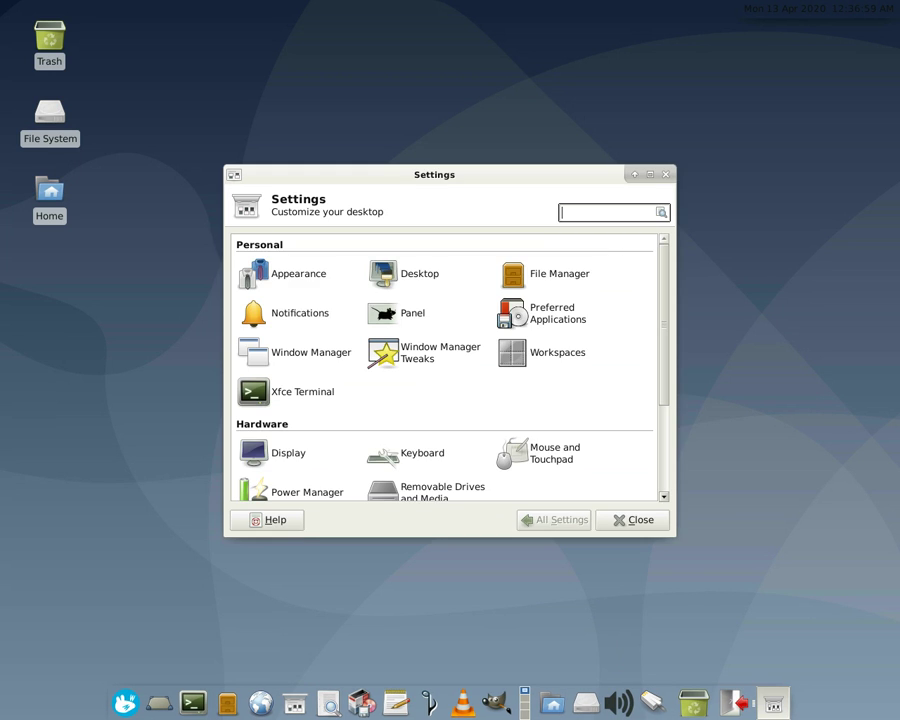
Open the Appearance settings, compare the Numix, Greybird and Blackbird styles, and apply Greybird
left_click_drag(434, 174, 337, 83)
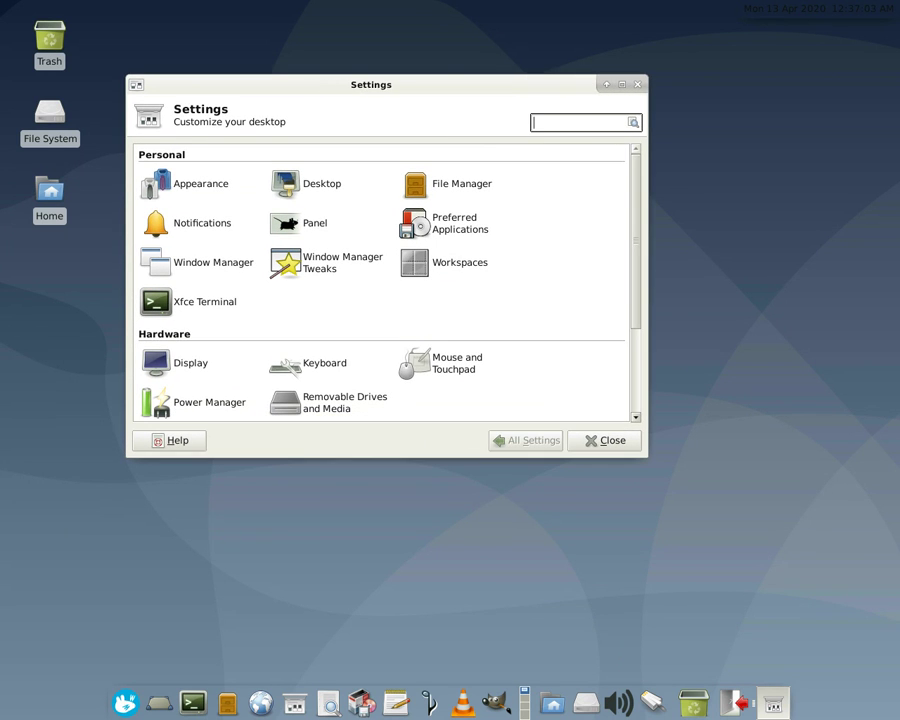
left_click(200, 183)
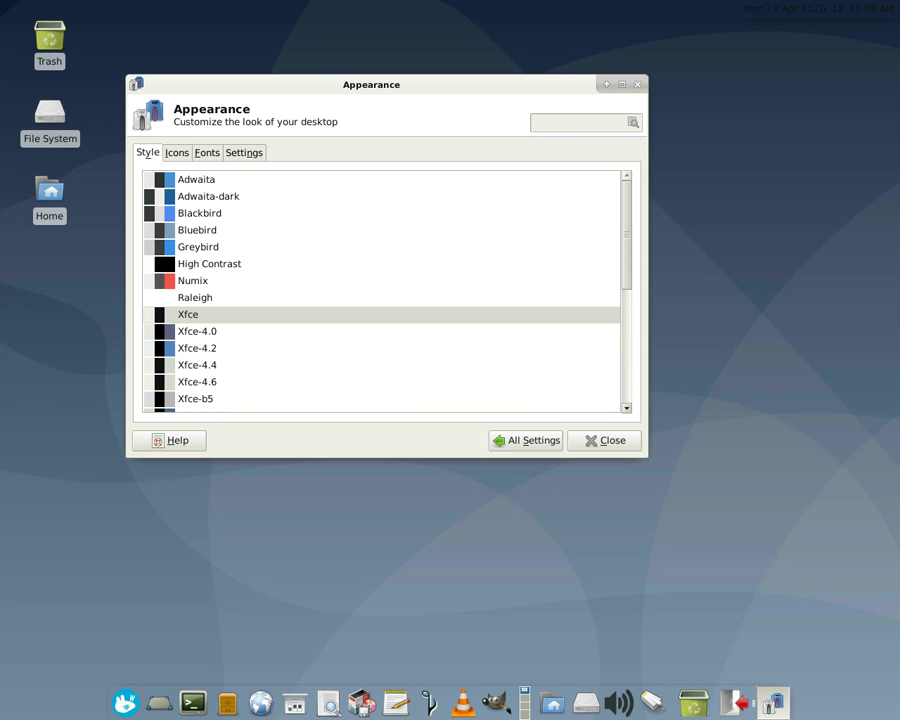
left_click(200, 281)
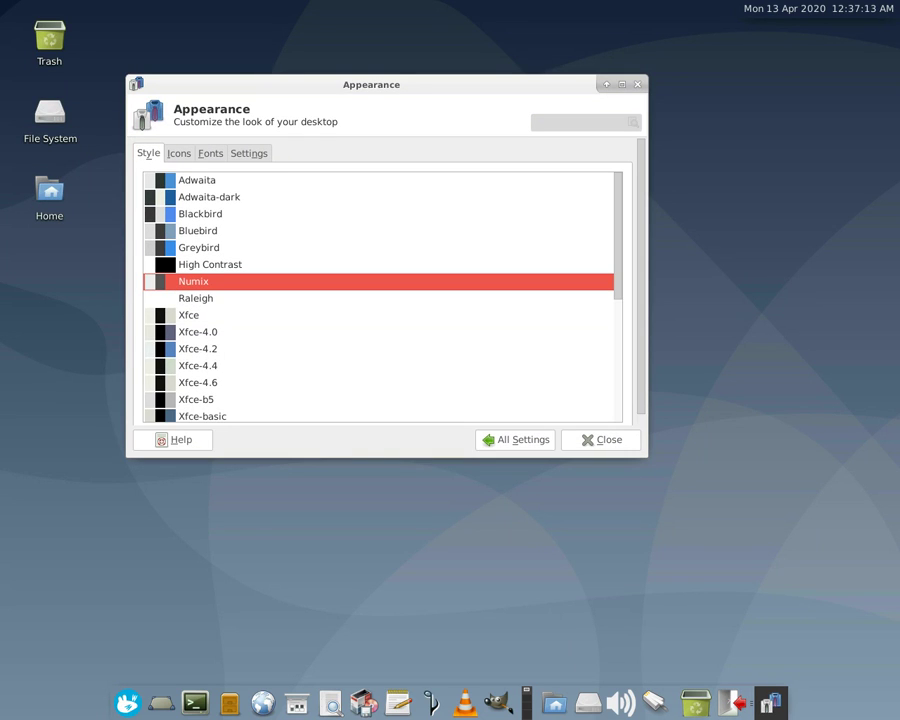
left_click(199, 248)
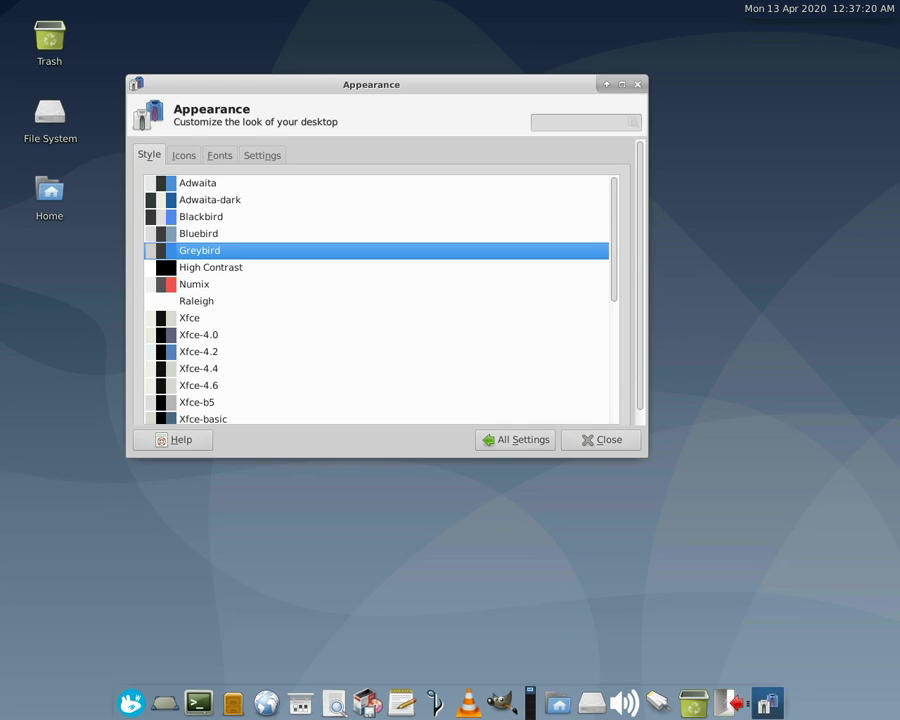
left_click(201, 217)
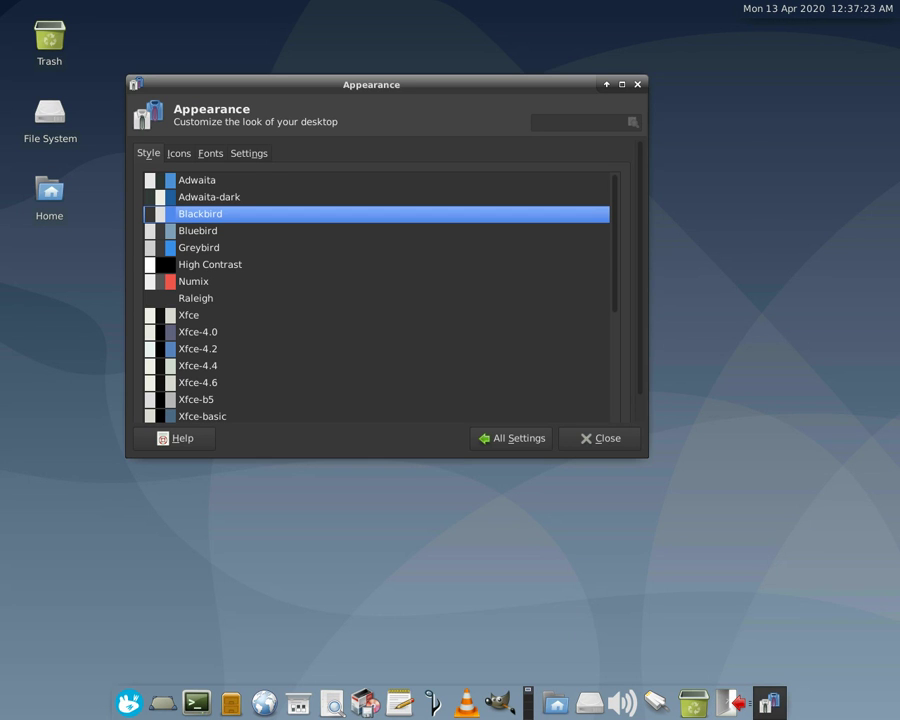
left_click(201, 248)
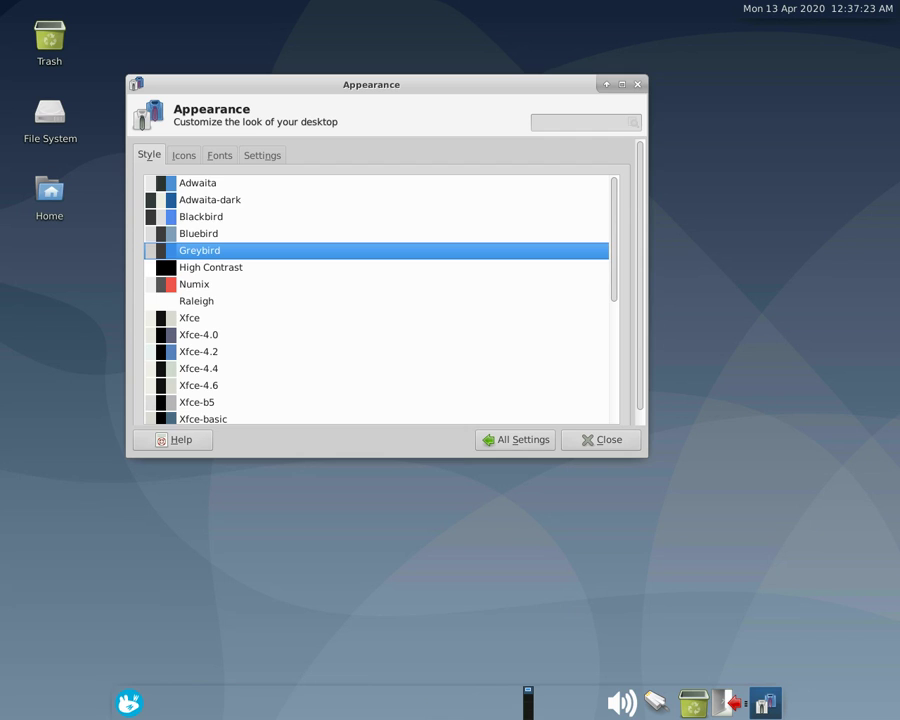
Try out the installed icon themes from Adwaita through Tango and apply the iVAN icon theme
left_click(183, 155)
scroll(376, 299, "up", 2)
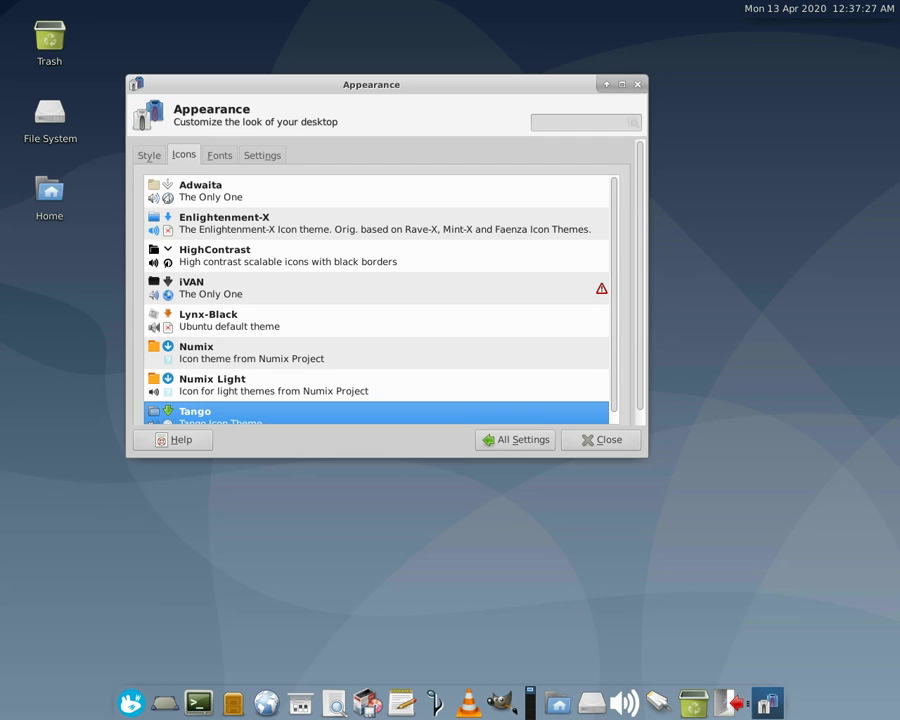
left_click(230, 191)
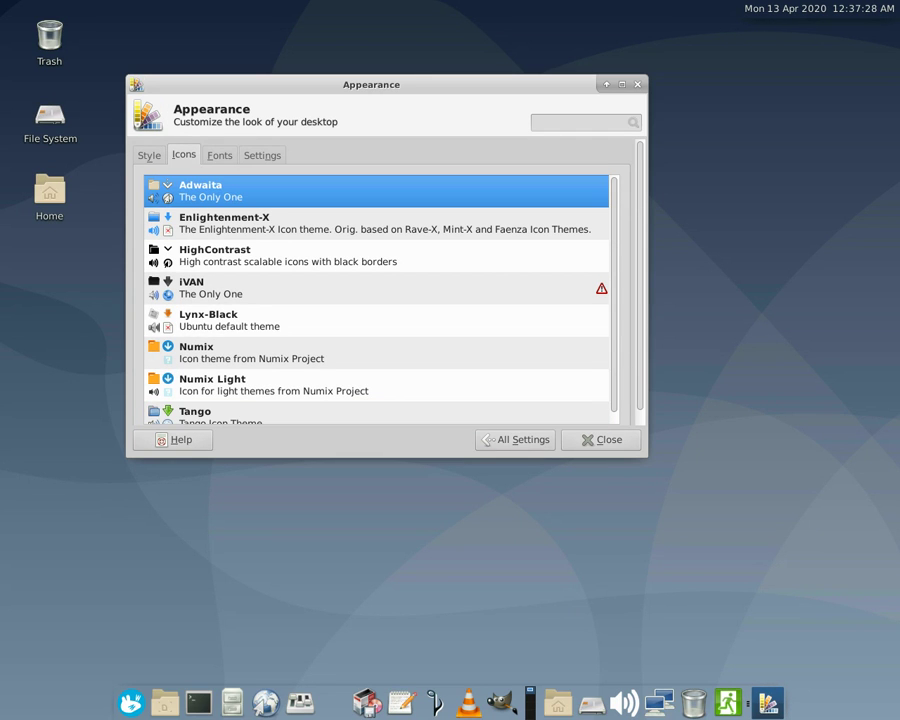
left_click(230, 223)
key("Down")
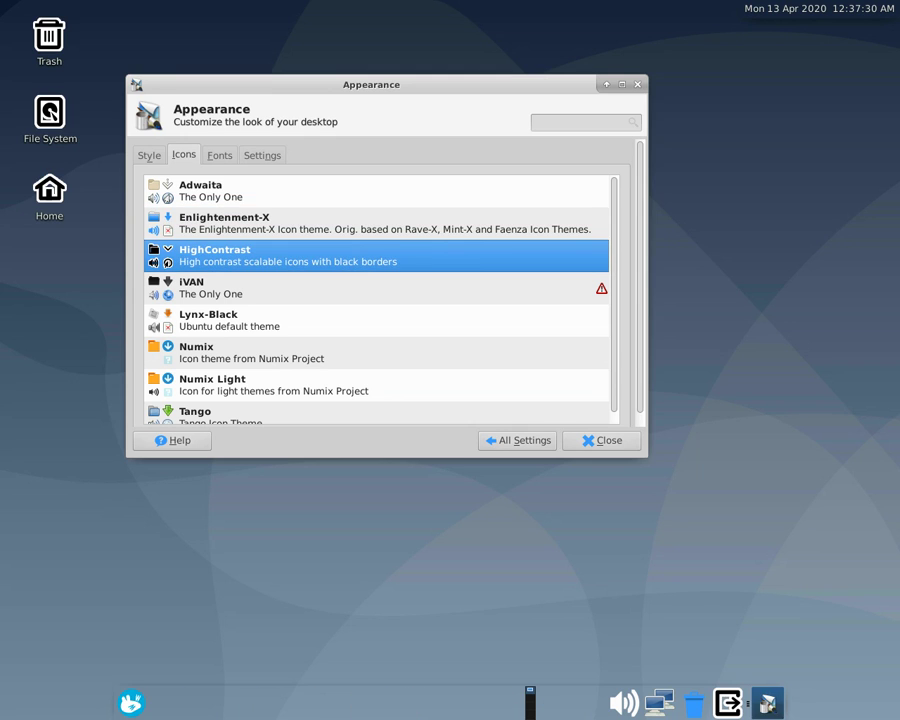
key("Down")
key("Down")
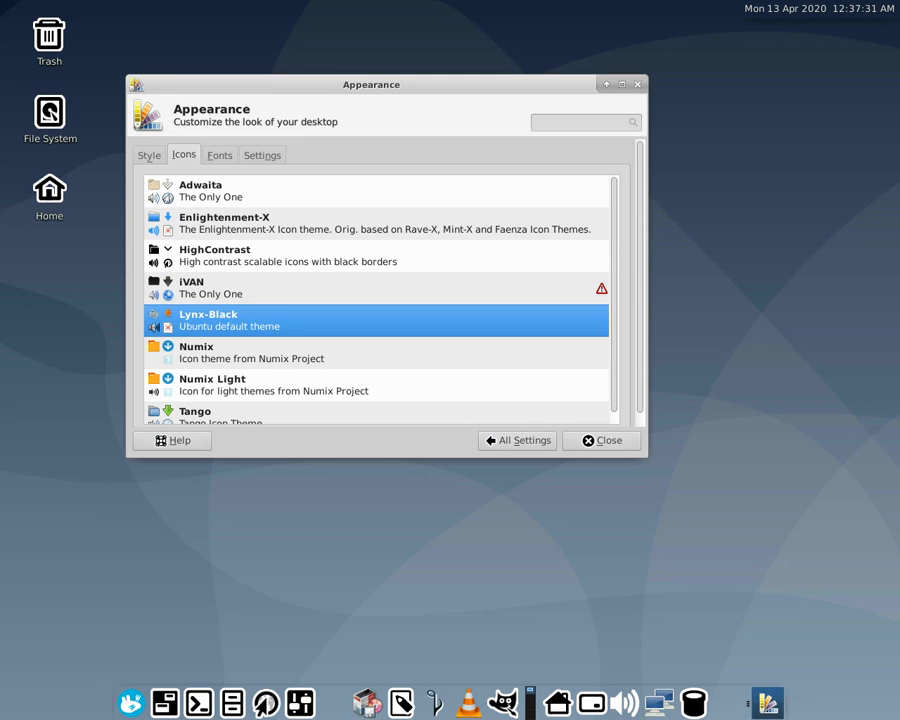
key("Down")
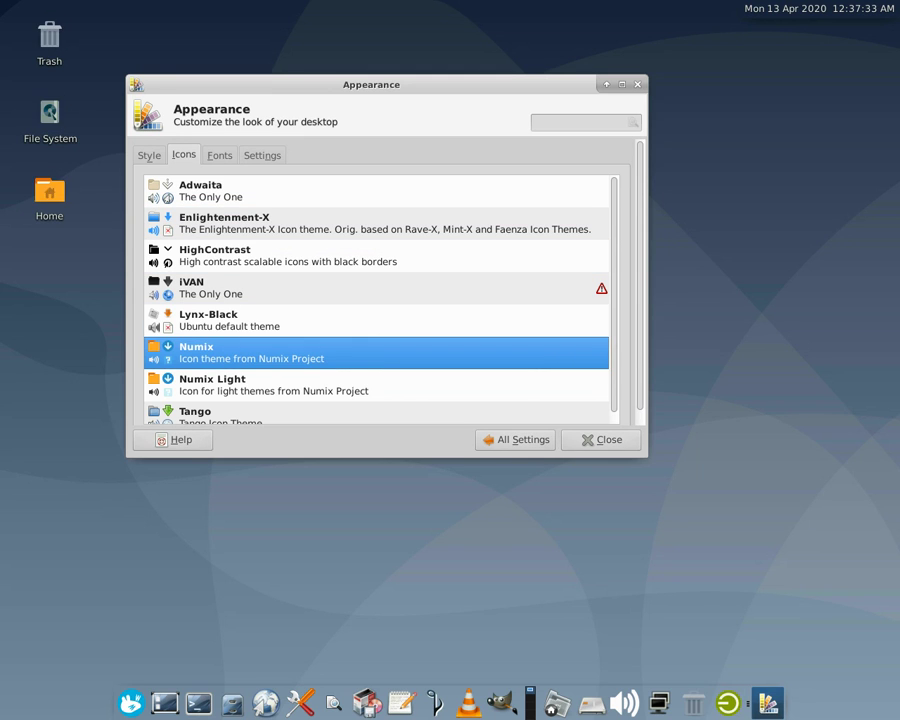
key("Down")
key("Down")
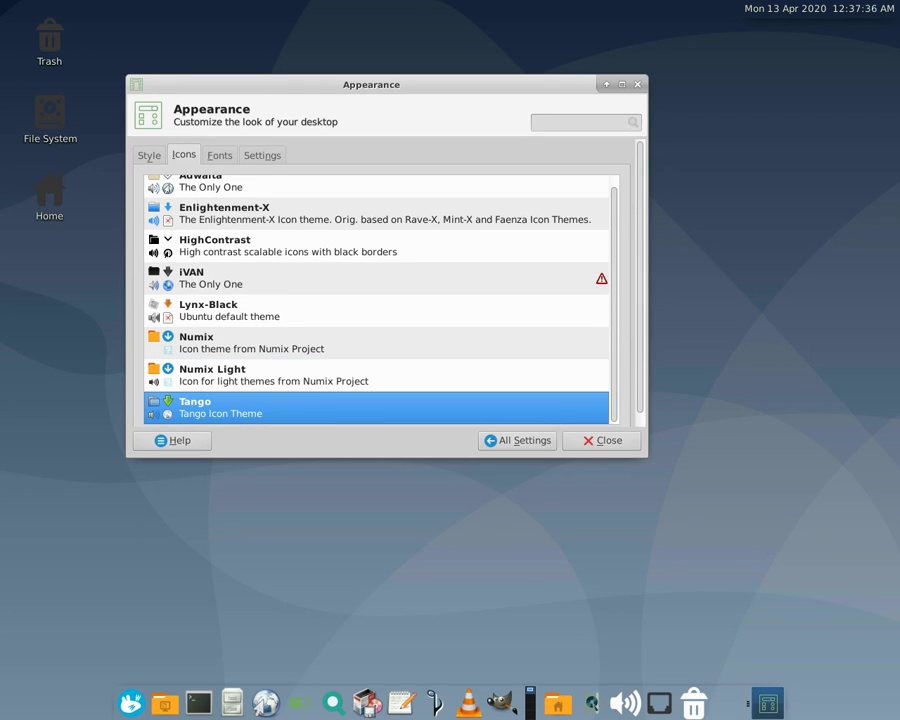
key("Up")
key("Up")
key("Up")
key("Up")
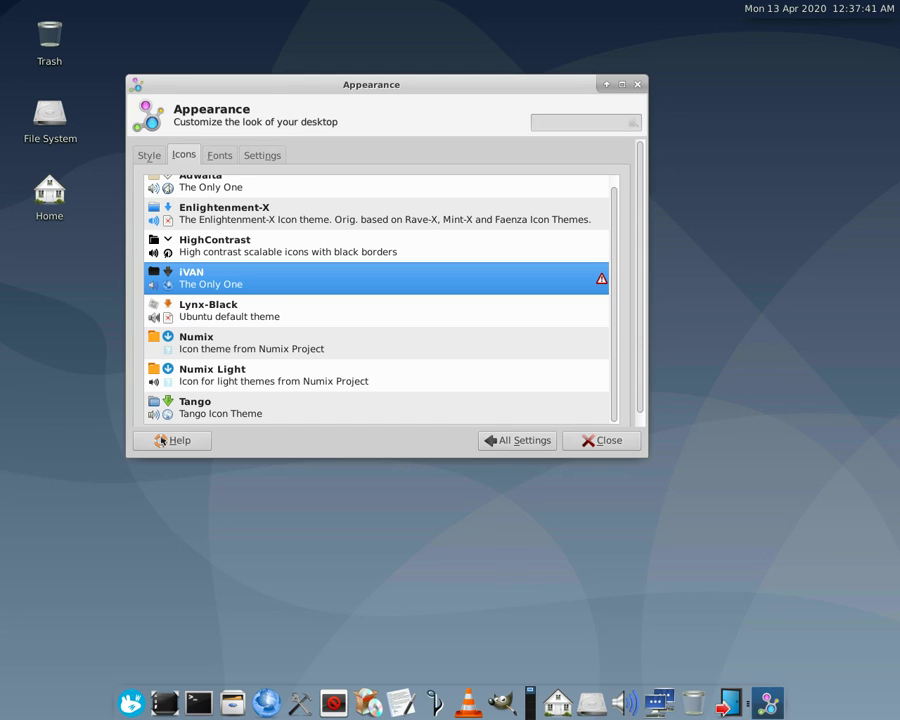
Examine the toolbar, menu and font options of the Appearance settings and return to the settings overview
key("alt+c")
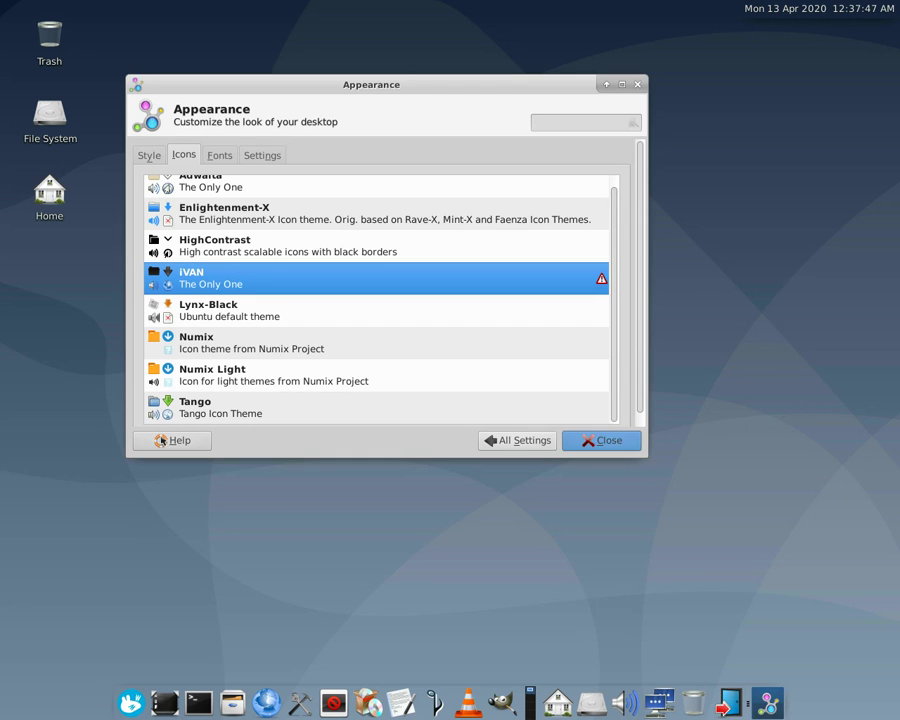
key("alt+n")
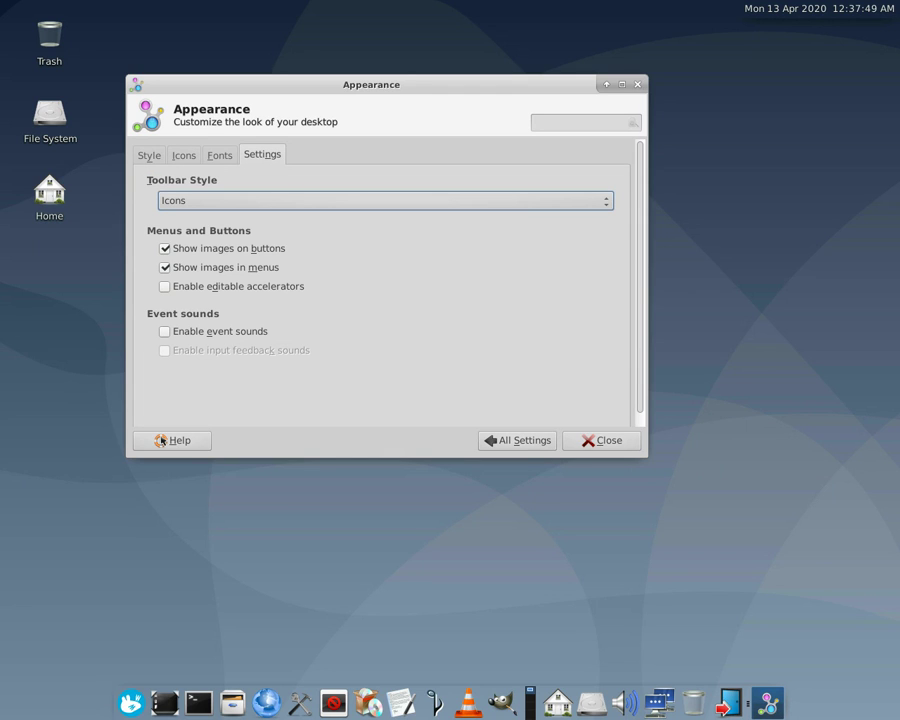
key("ctrl+Page_Up")
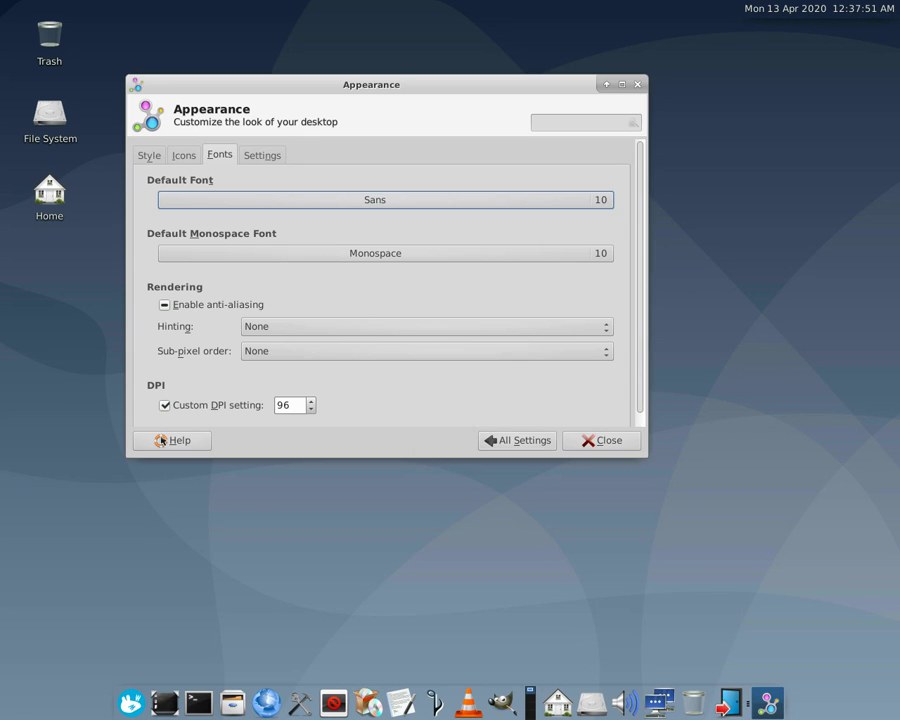
key("alt+s")
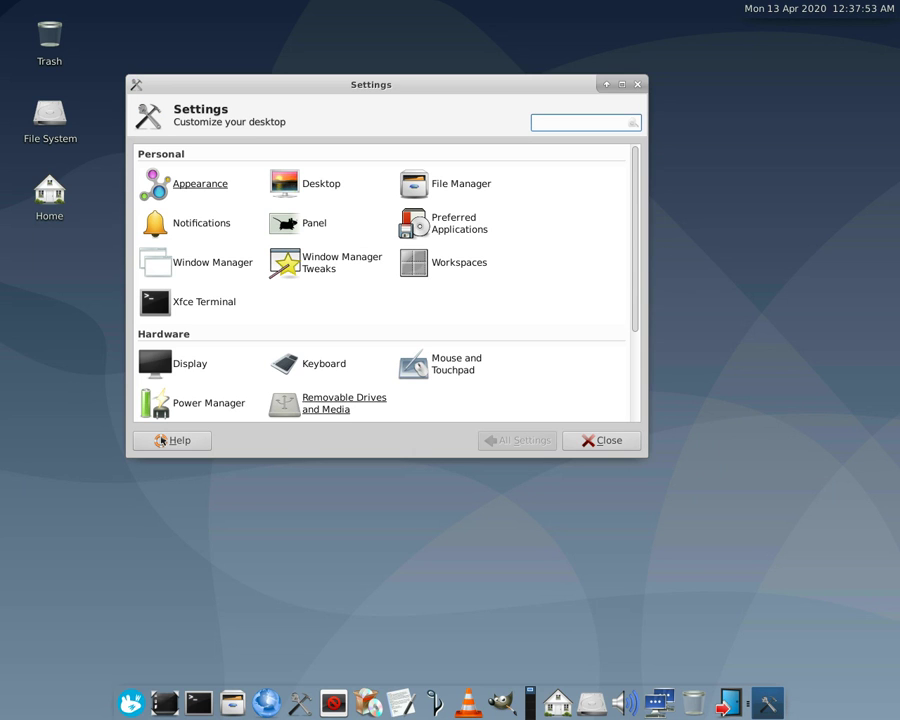
Open the Desktop settings and set the wallpaper folder to Wallpapers inside the home folder's Immagini directory
left_click(312, 184)
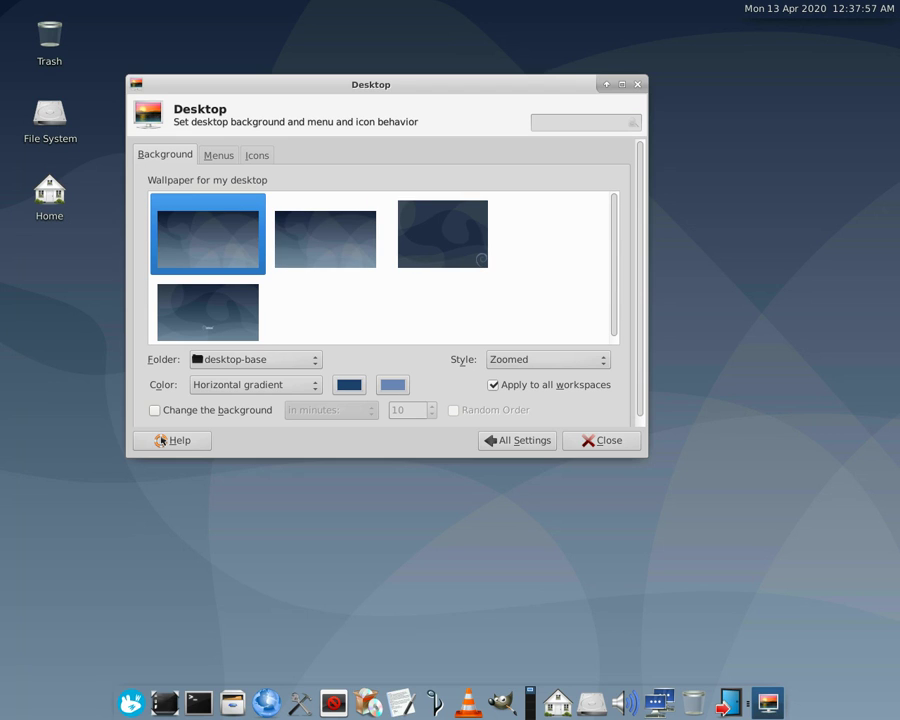
left_click(256, 360)
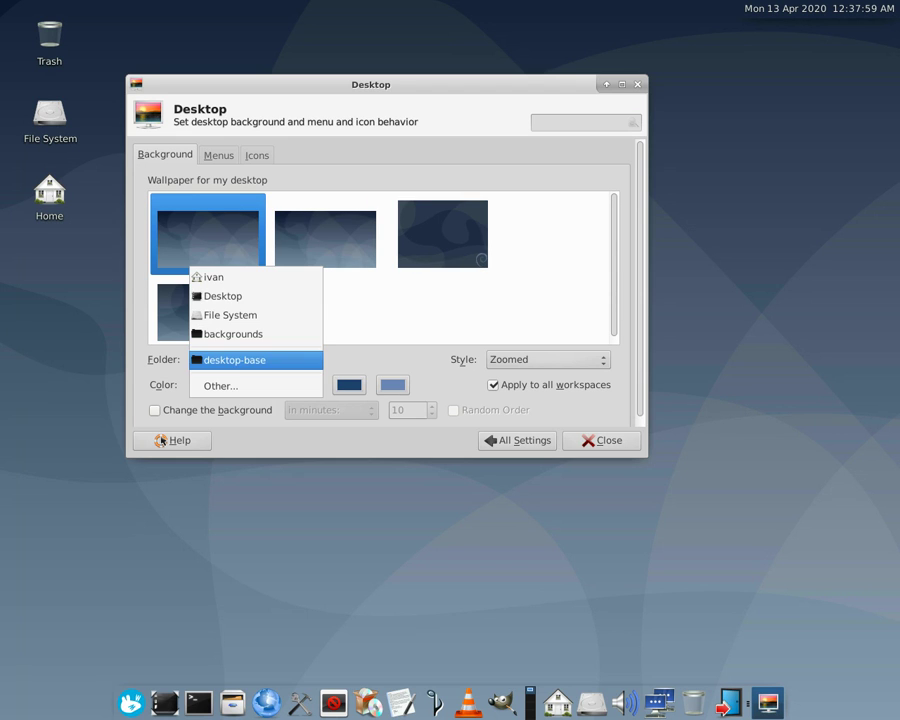
key("Return")
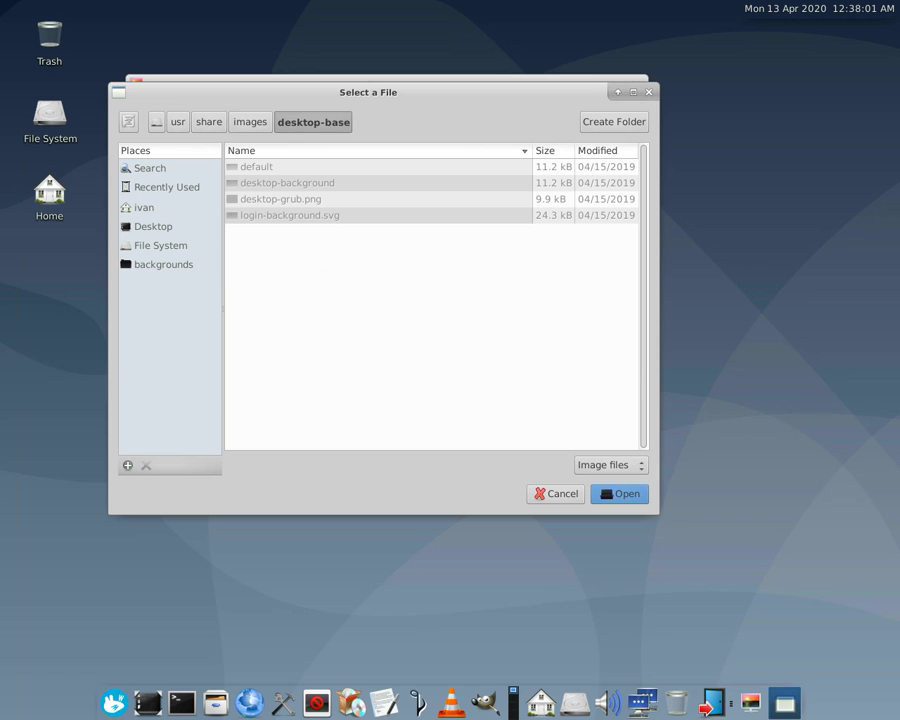
left_click(145, 208)
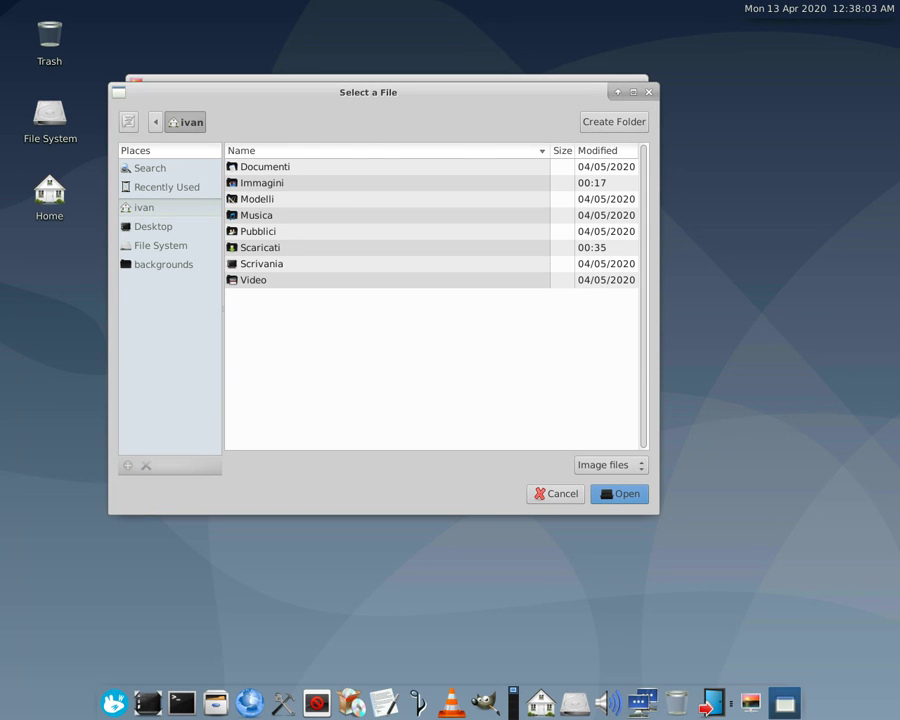
double_click(262, 183)
double_click(262, 183)
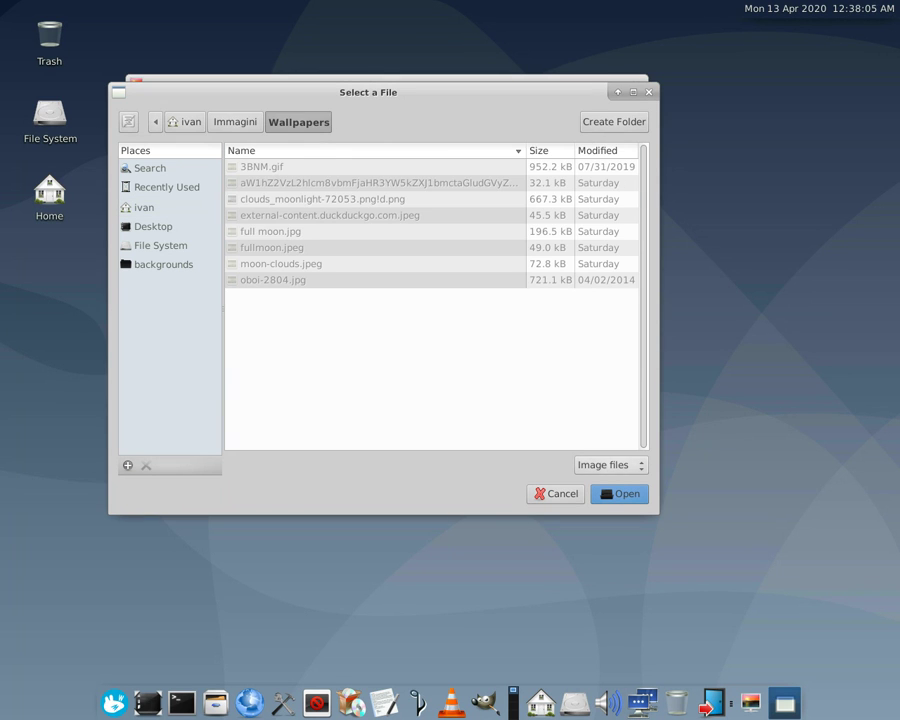
key("Return")
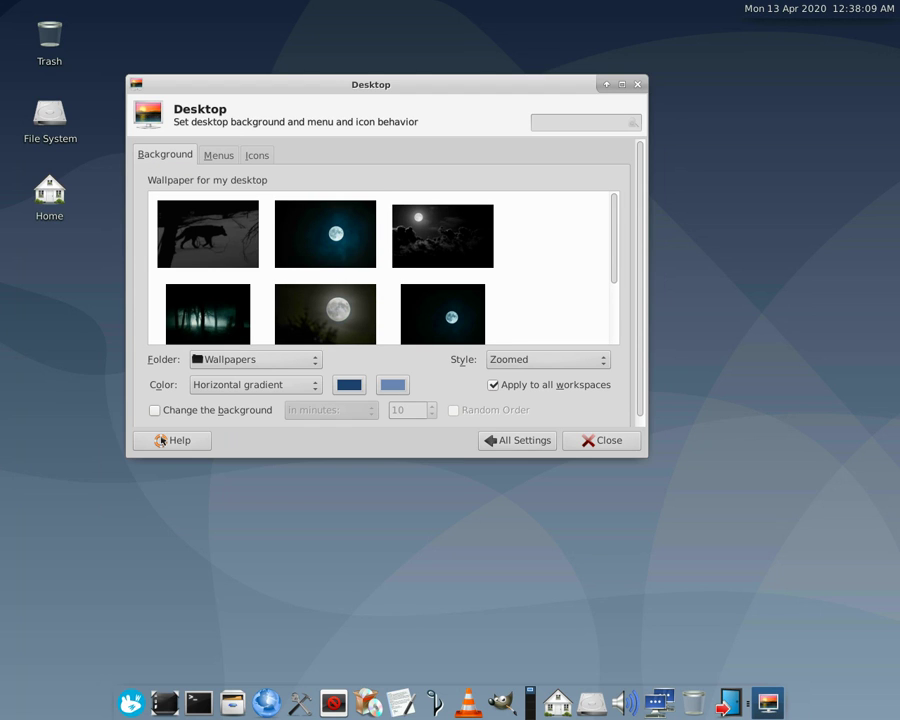
Try several wallpapers from the folder and set the wolf-in-forest image oboi-2804.jpg as the desktop background
left_click(208, 314)
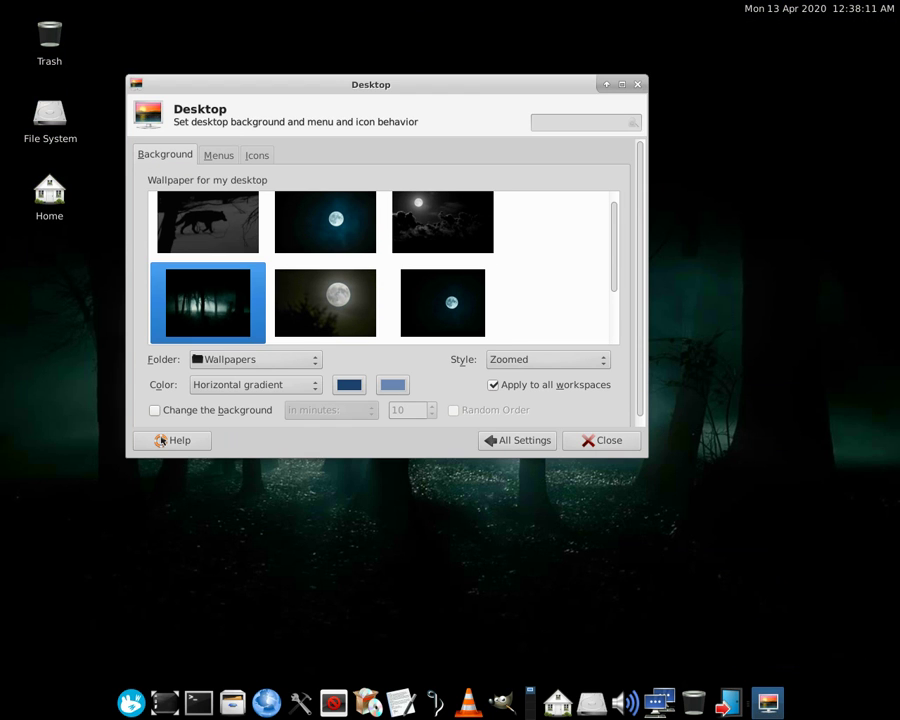
key("Right")
key("Right")
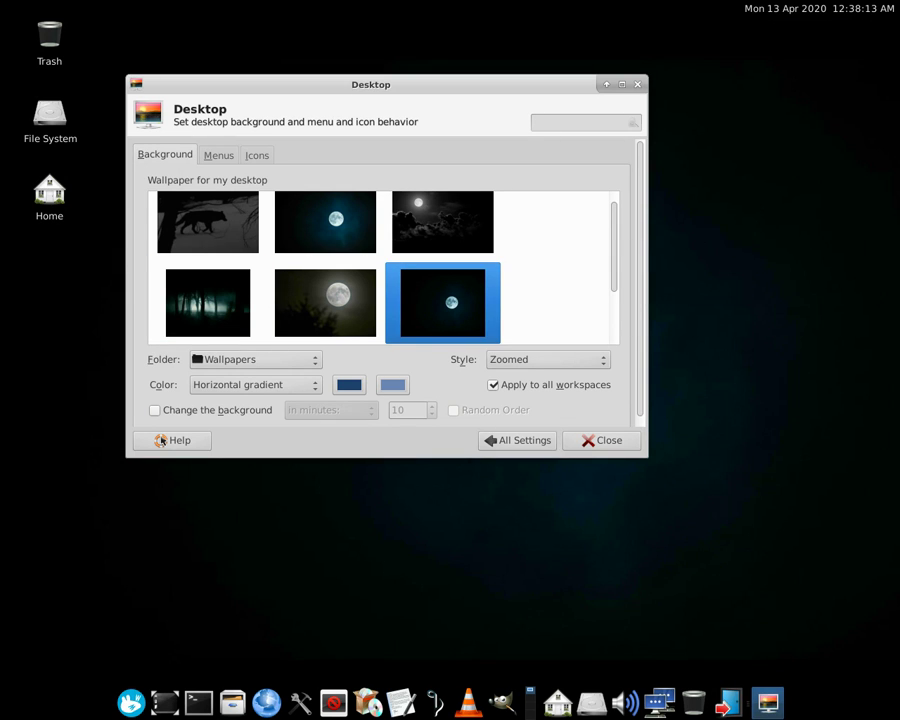
scroll(383, 268, "down", 3)
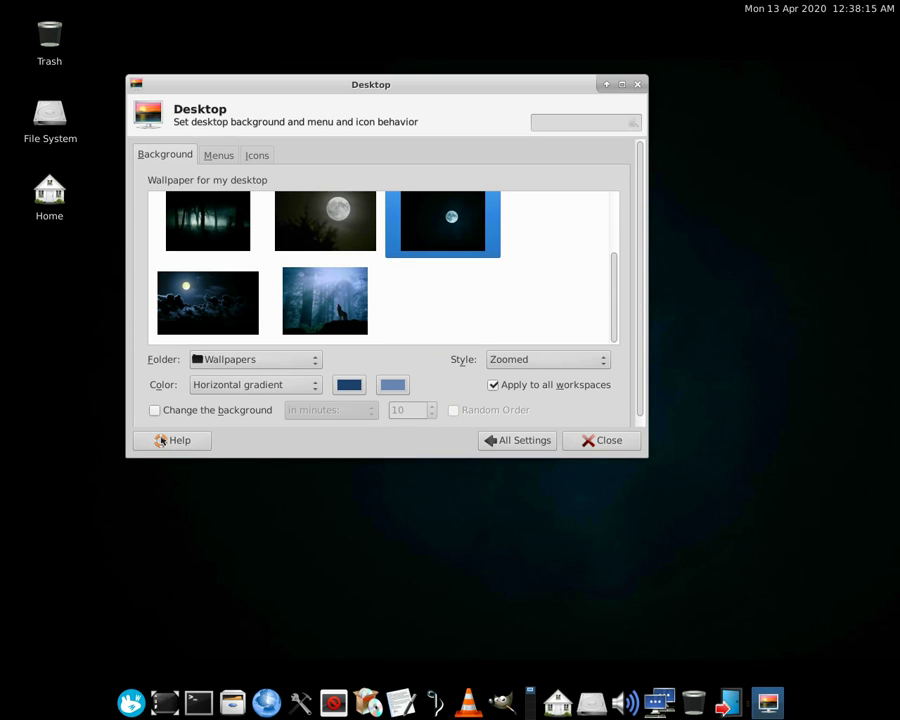
key("Right")
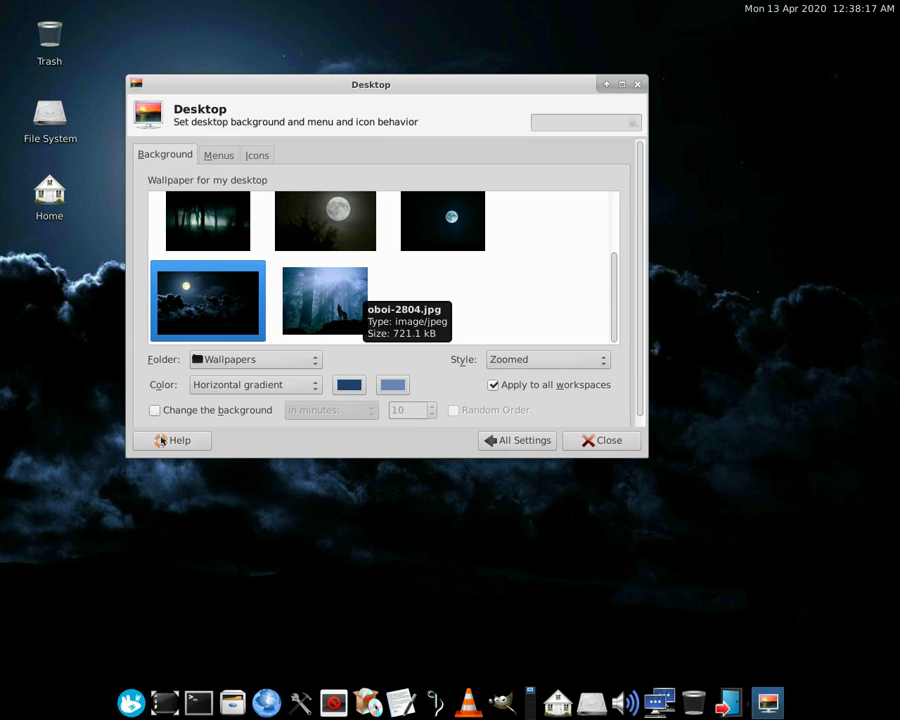
key("Right")
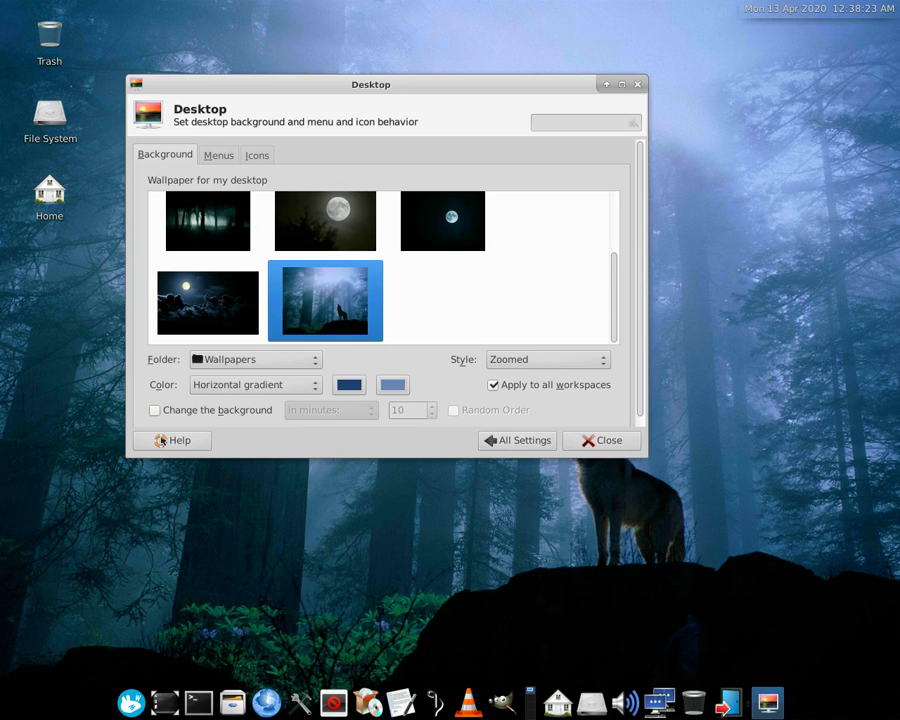
Check the Applications submenu in the desktop's context menu and disable including the applications menu there
key("ctrl+Page_Down")
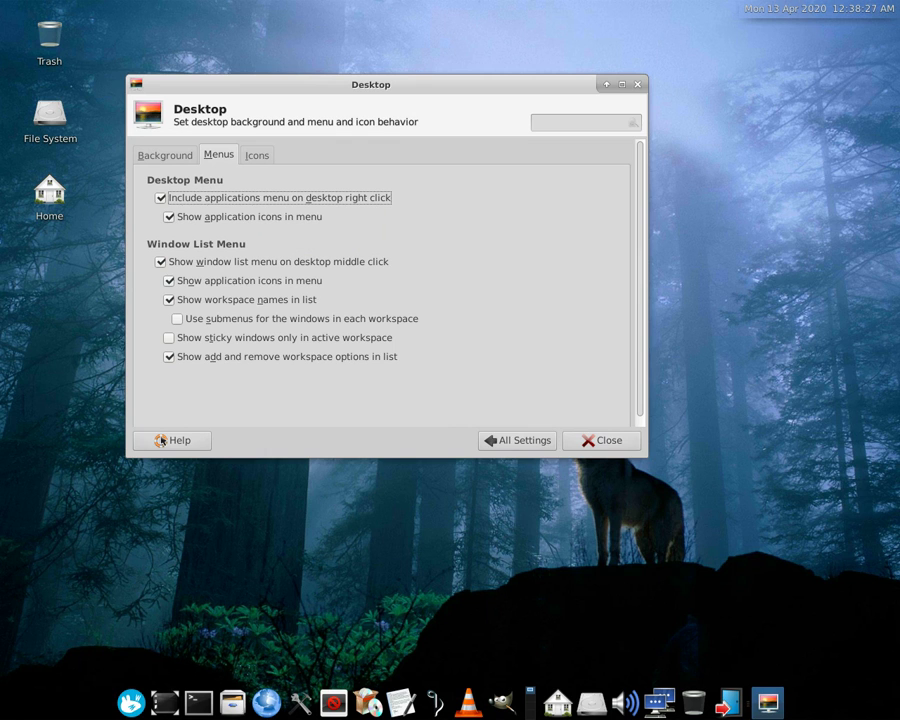
right_click(757, 195)
mouse_move(801, 378)
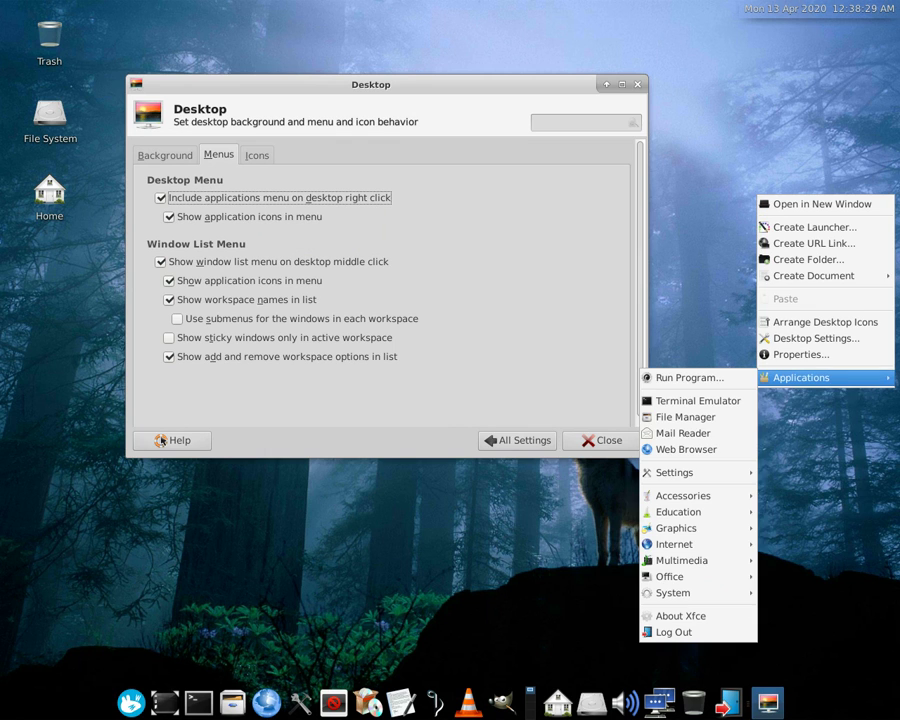
key("Escape")
key("space")
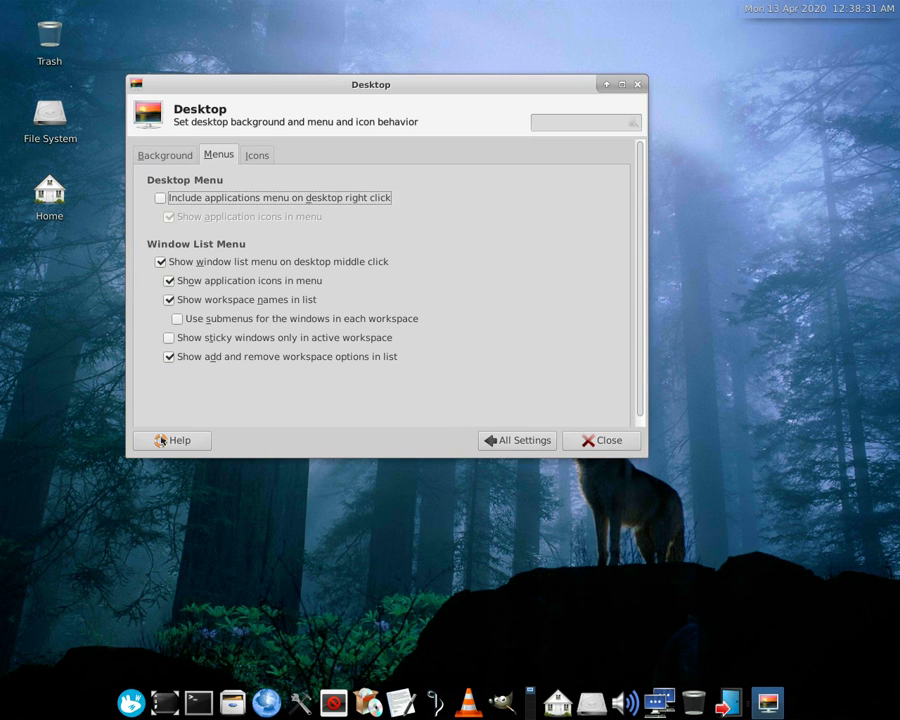
Check the desktop's context menu again, and hide the Home, Filesystem and Trash default icons from the desktop
key("ctrl+Page_Down")
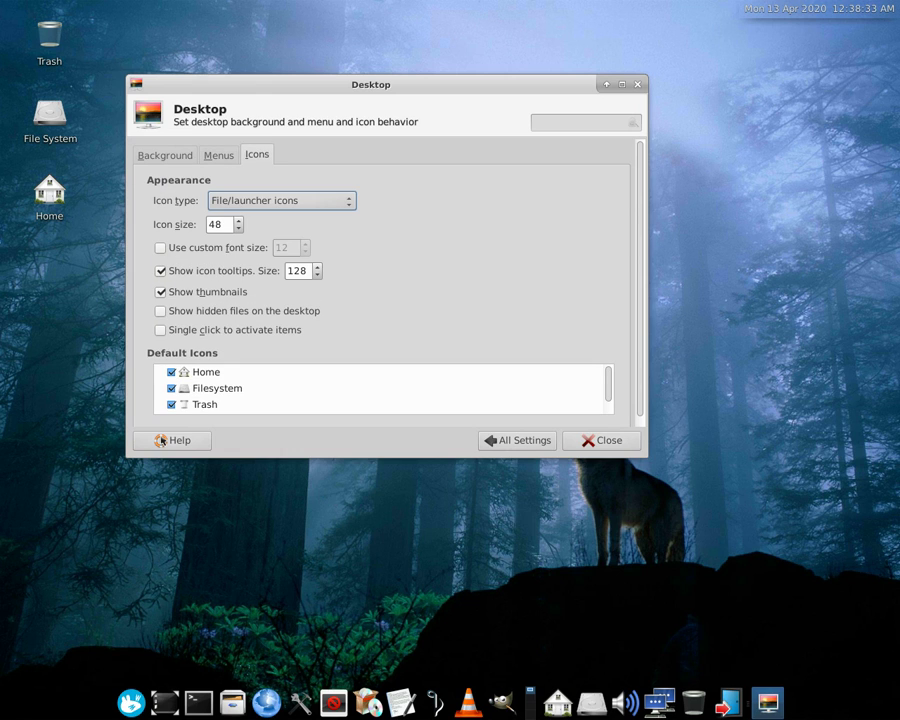
right_click(772, 191)
key("Escape")
left_click(171, 372)
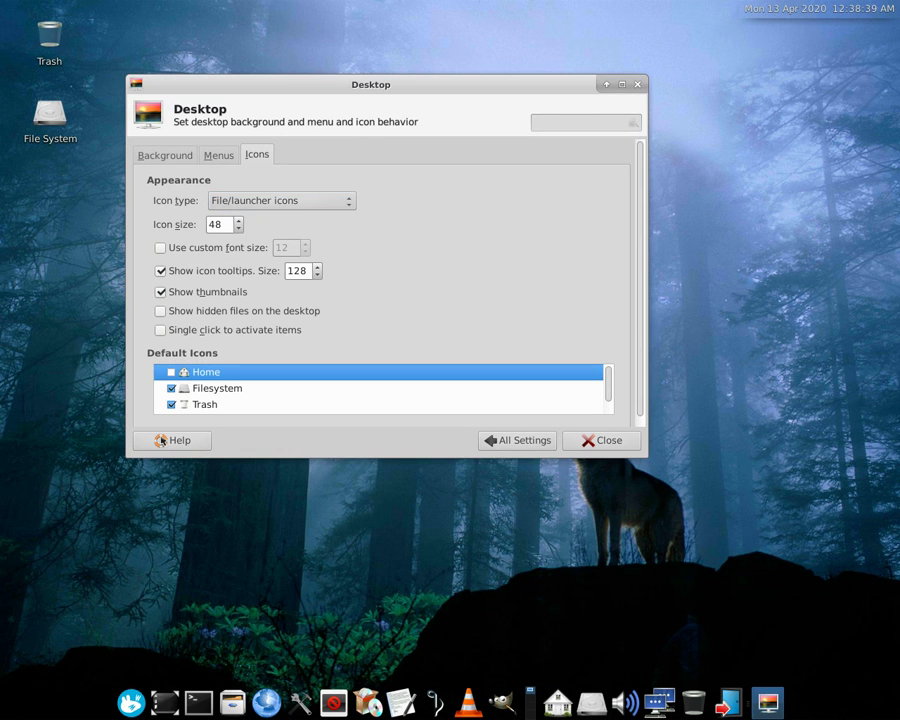
left_click(171, 388)
scroll(171, 390, "down", 1)
key("Down")
key("space")
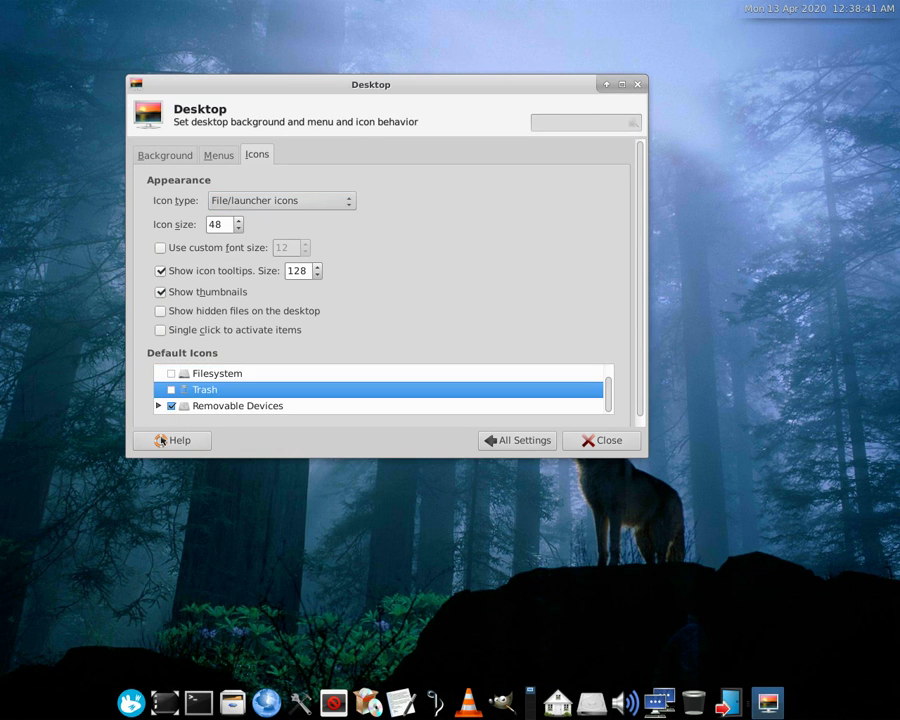
Enlarge the Desktop settings window and check the Removable Devices entries in the default icons list
left_click(158, 406)
scroll(158, 406, "down", 2)
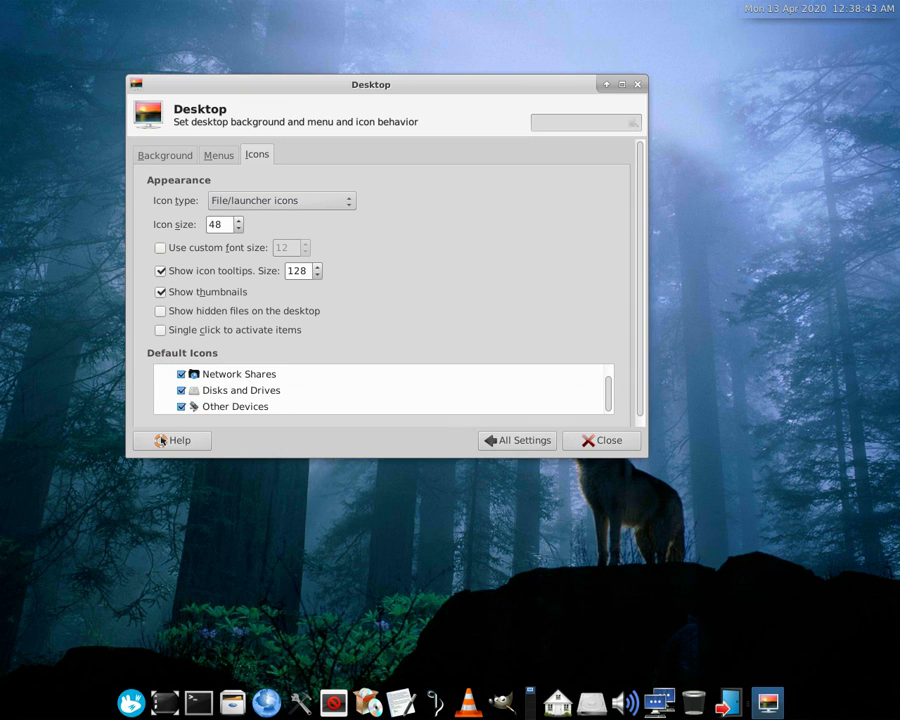
key("Up")
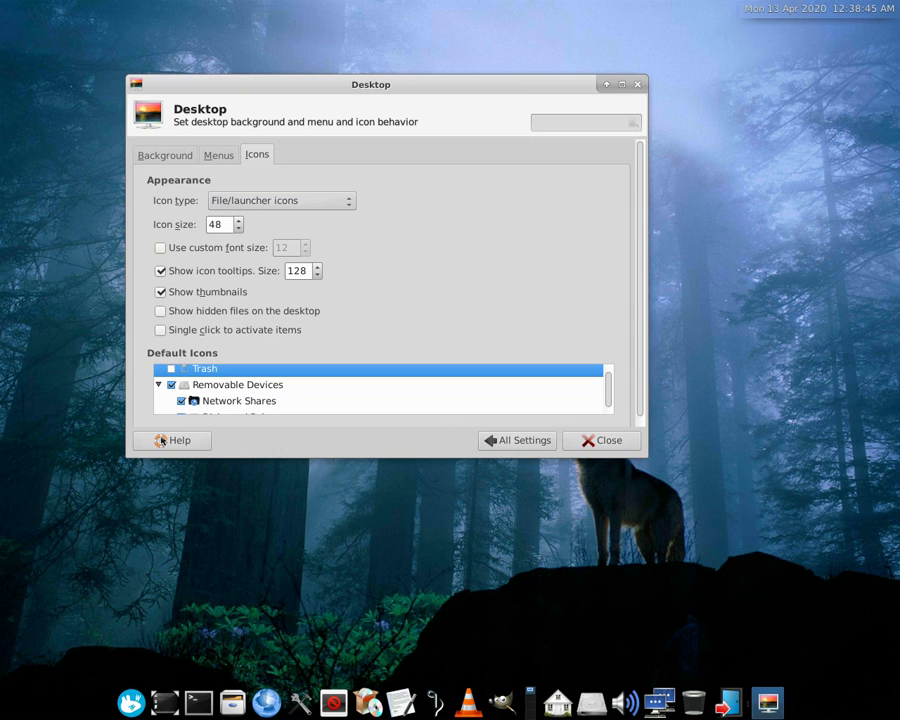
left_click_drag(648, 458, 669, 547)
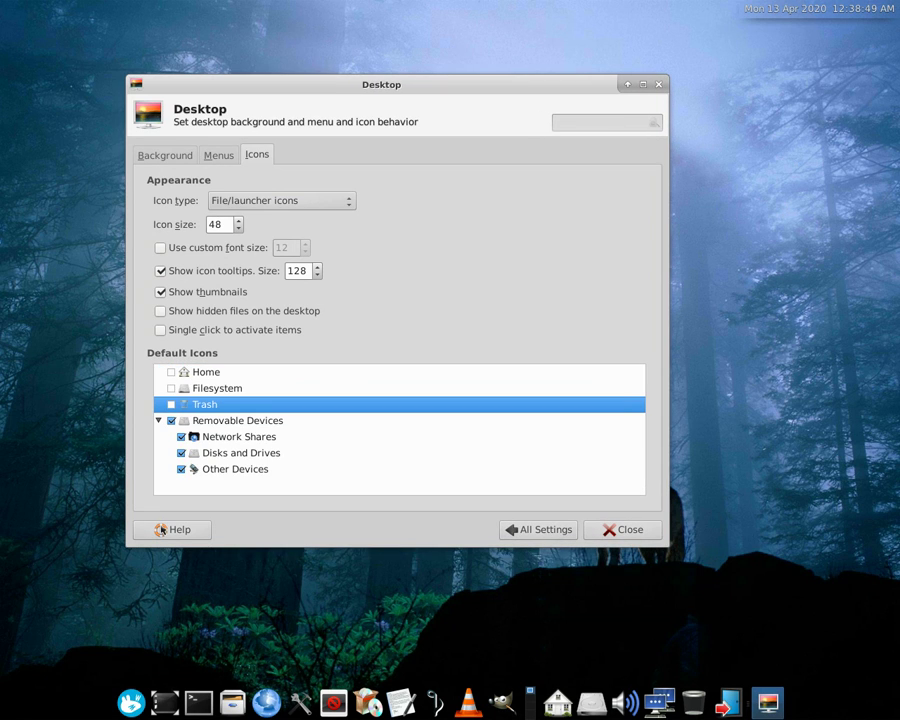
left_click(158, 421)
Open the Window Manager settings from the settings overview and apply the Numix theme
left_click(538, 530)
key("Return")
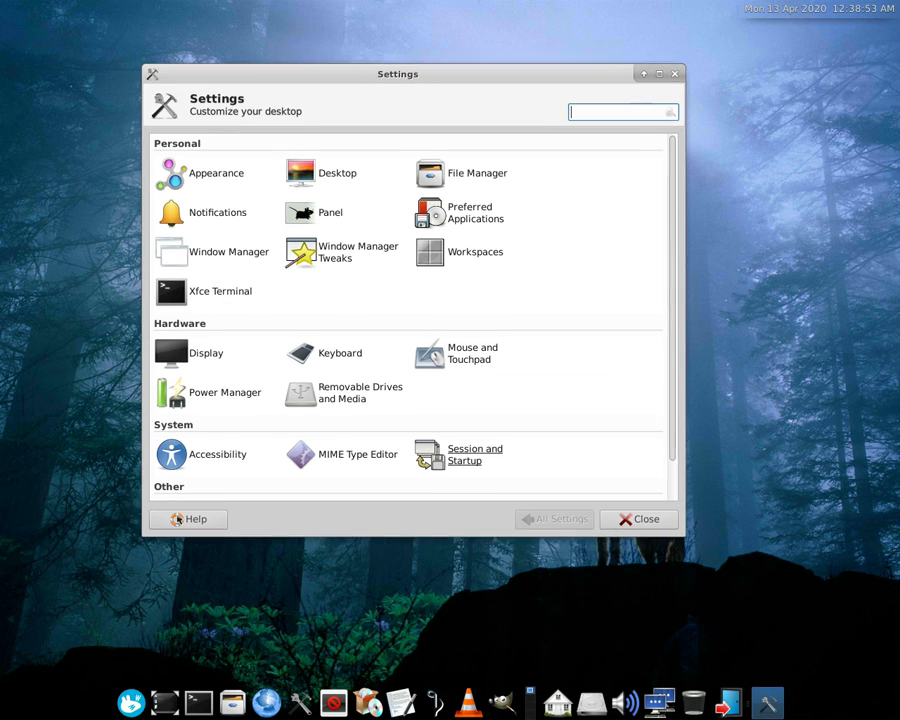
key("Right")
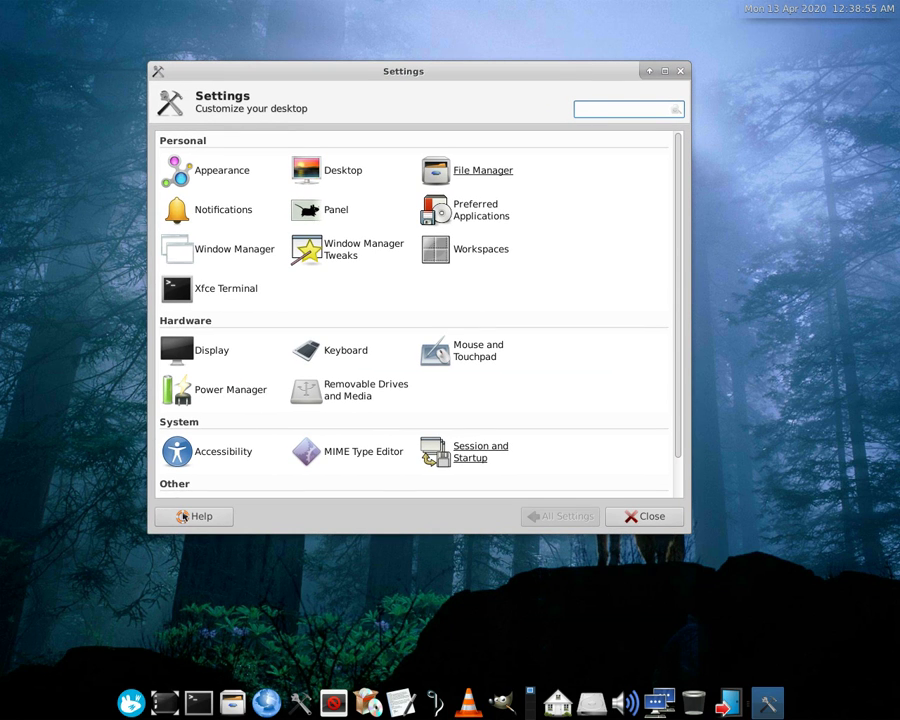
key("Right")
key("Right")
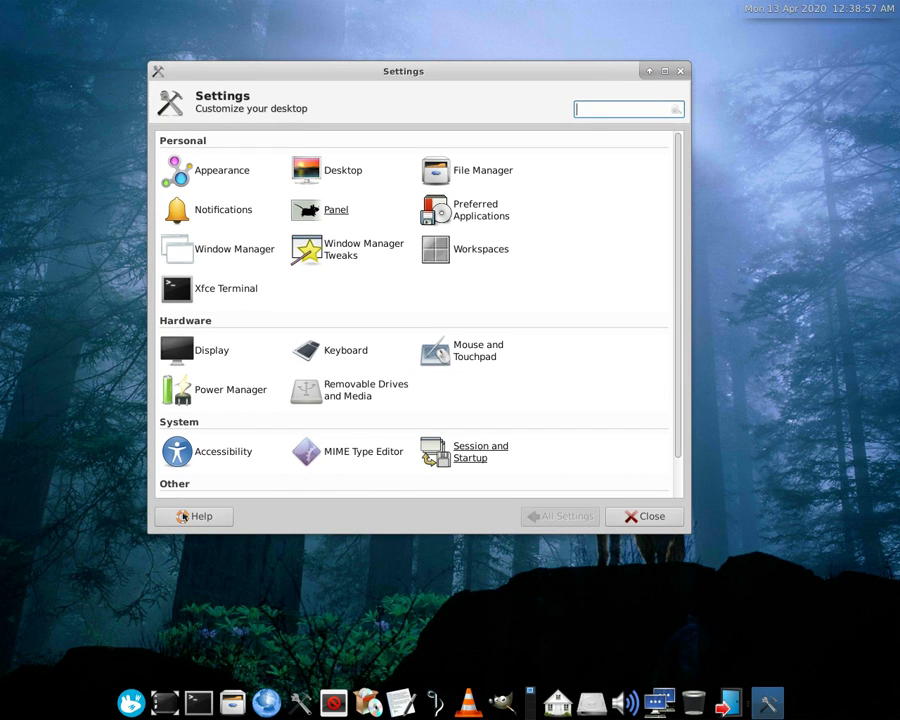
key("Left")
key("Right")
key("Right")
key("Right")
key("Return")
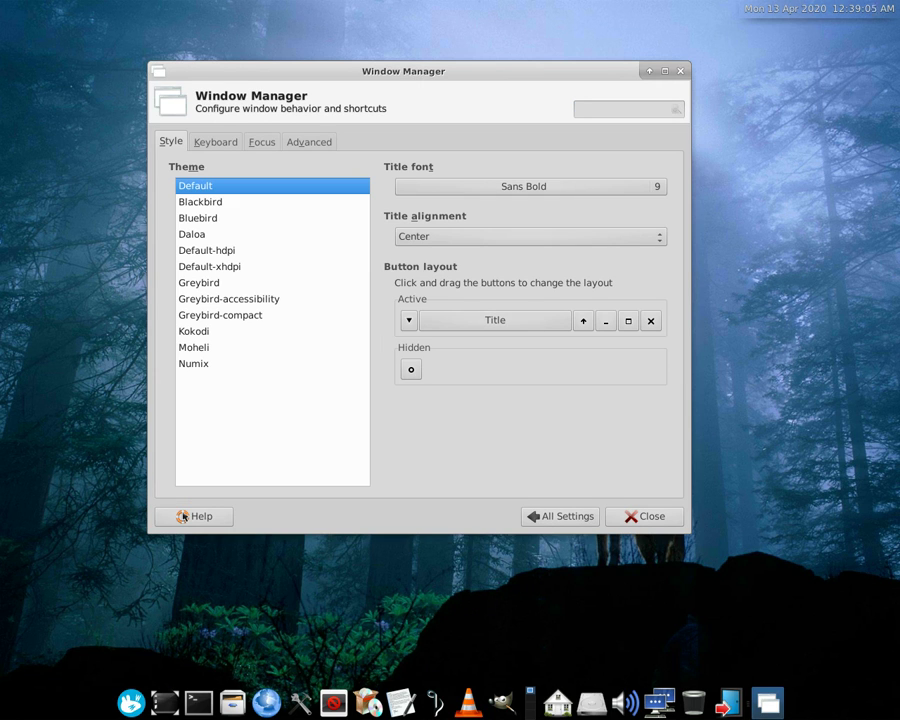
key("End")
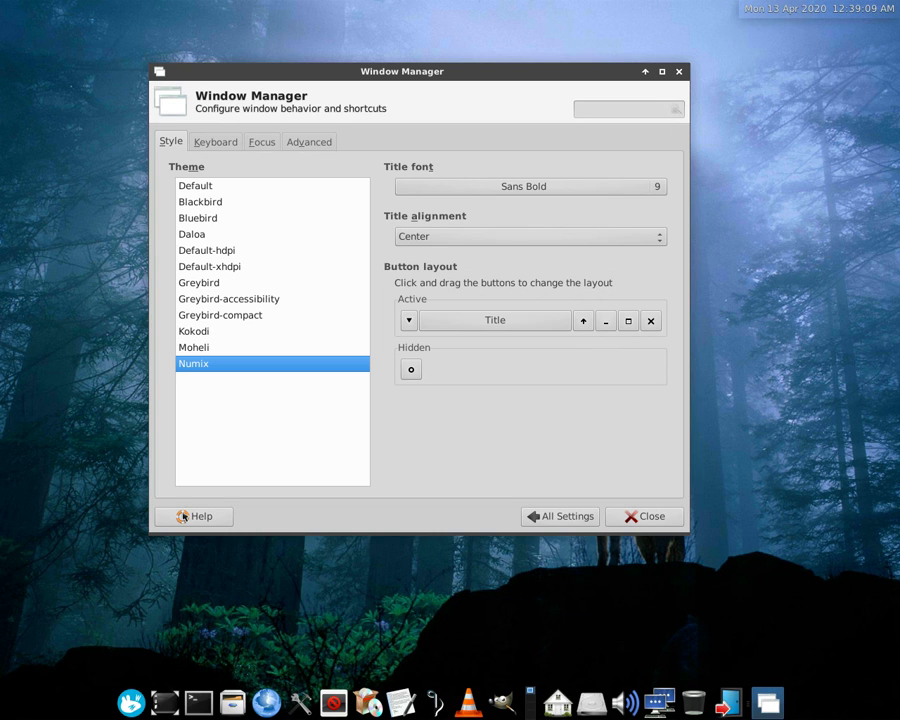
Hide the window menu and shade (up arrow) buttons in the title bar's button layout
left_click_drag(409, 321, 443, 369)
left_click_drag(583, 321, 545, 367)
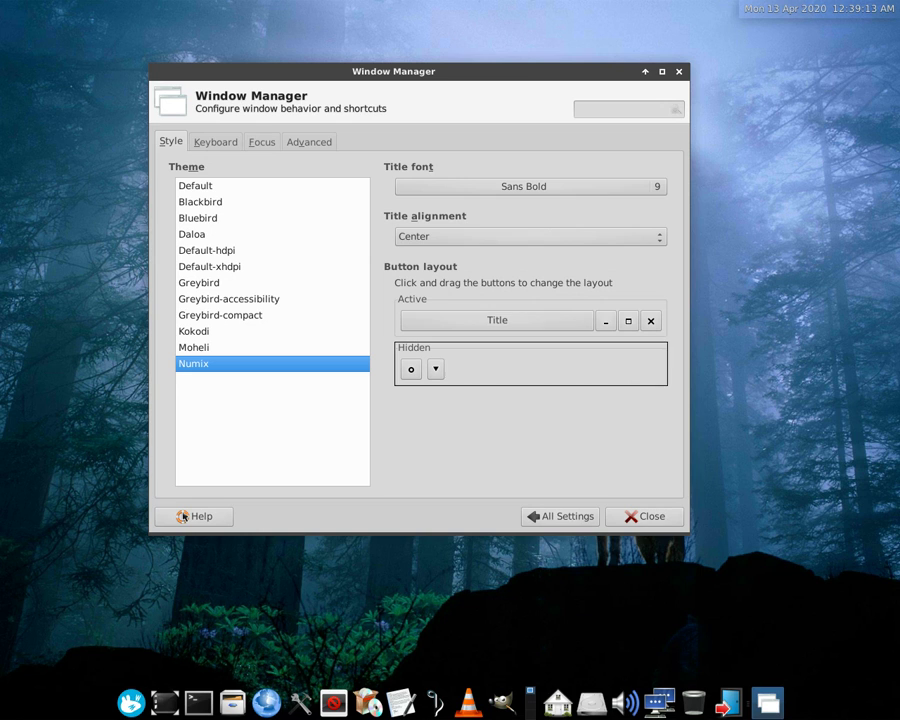
left_click_drag(460, 368, 460, 369)
Place the close, maximize and minimize buttons in that order before the title, and test maximizing and restoring the window
left_click_drag(605, 320, 408, 320)
mouse_move(628, 320)
left_mouse_down()
mouse_move(638, 318)
mouse_move(400, 320)
left_mouse_up()
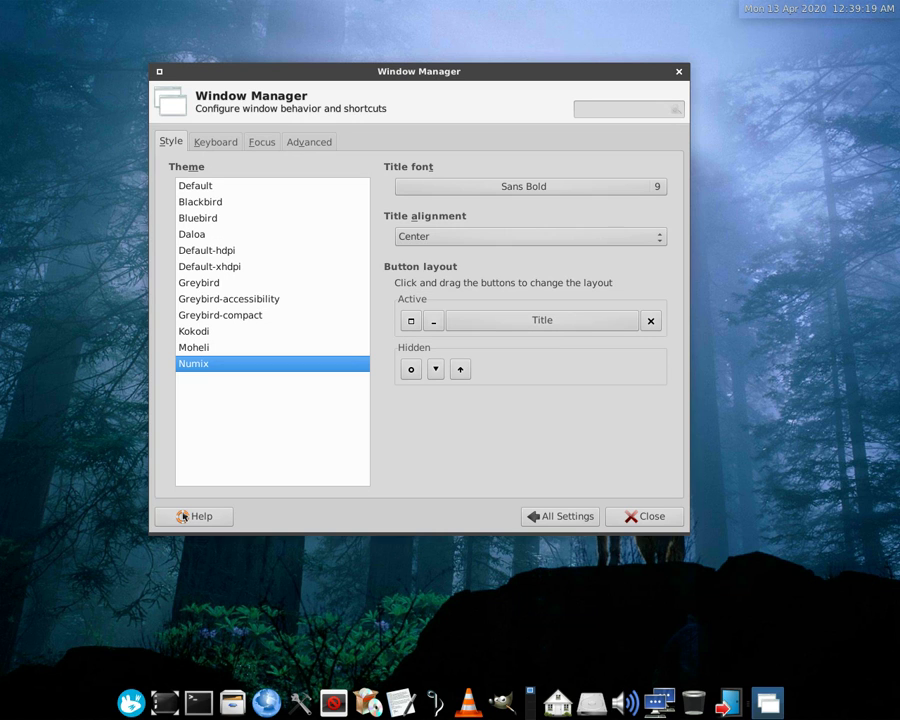
left_click_drag(651, 320, 400, 320)
left_click(176, 72)
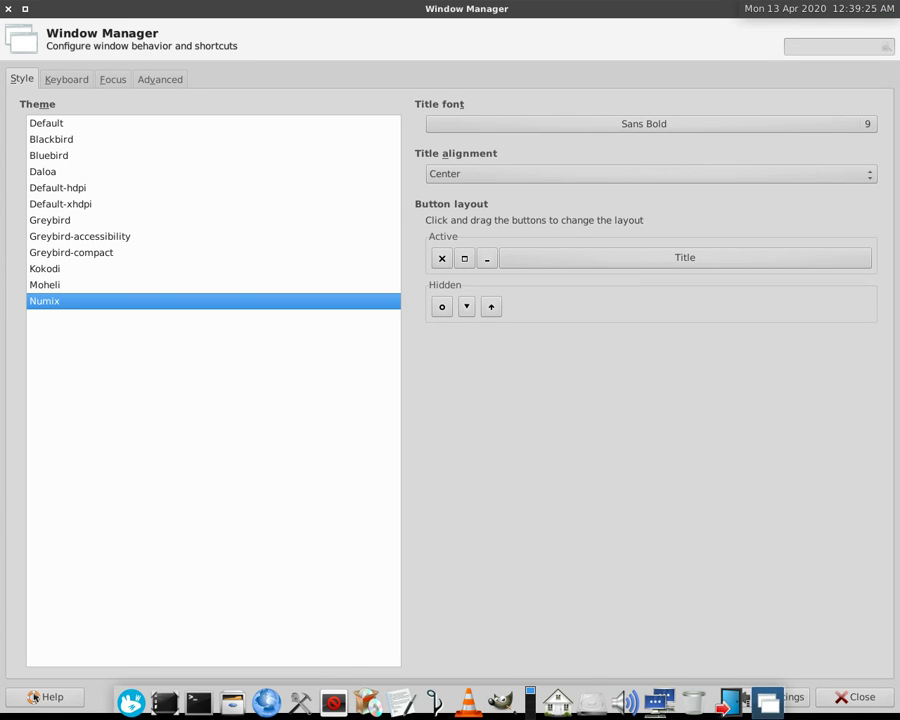
key("alt+F10")
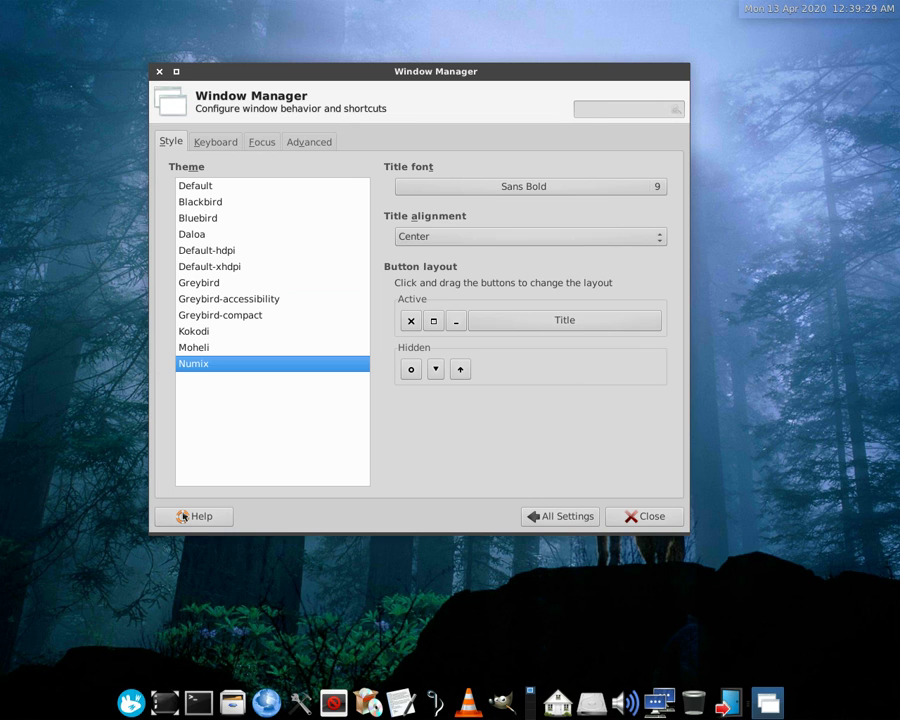
Review the Window Manager's keyboard, focus and advanced settings, and return to the settings overview
key("alt+k")
key("alt+f")
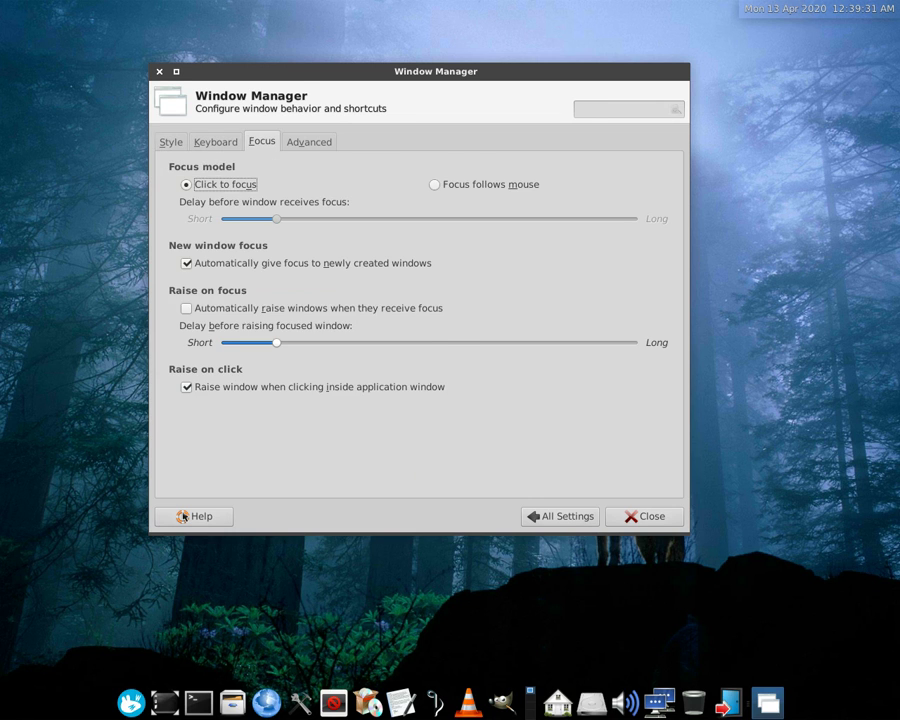
key("alt+d")
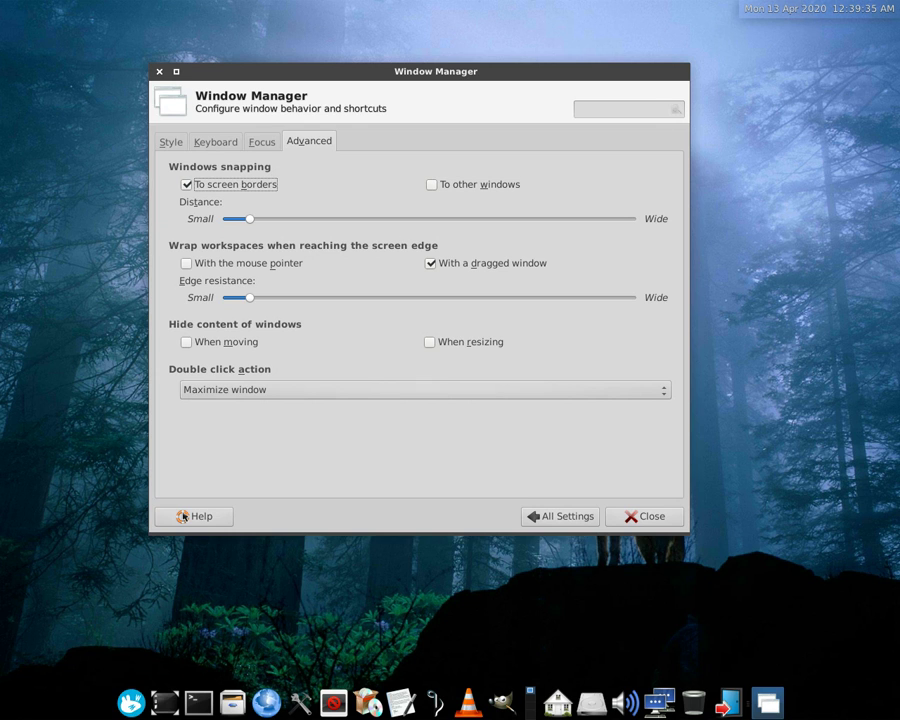
left_click(560, 516)
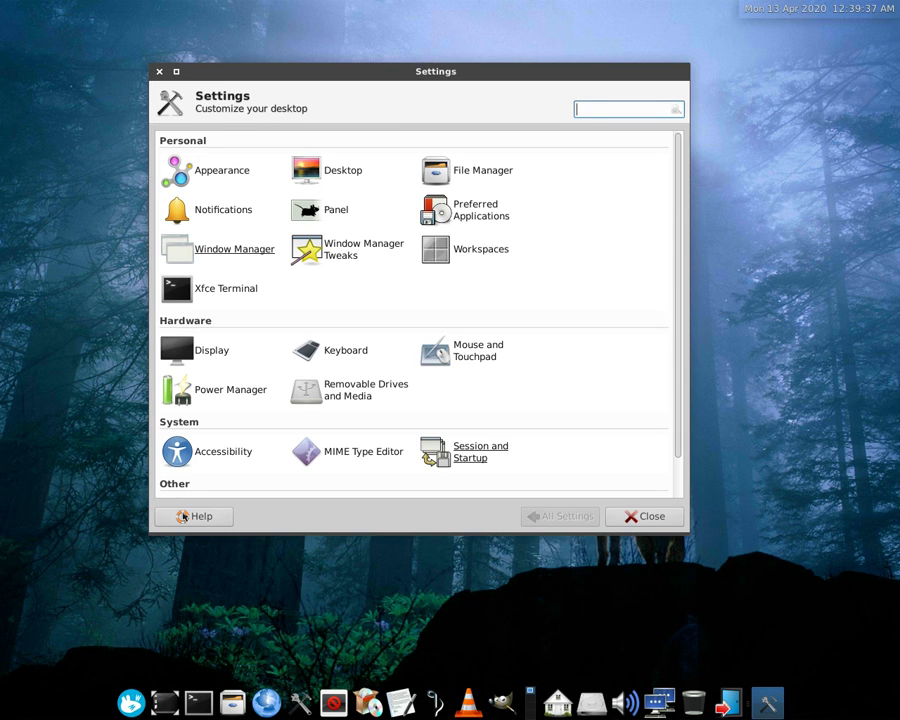
Open Window Manager Tweaks and review its cycling, focus, accessibility, workspaces, placement and compositor options
left_click(350, 250)
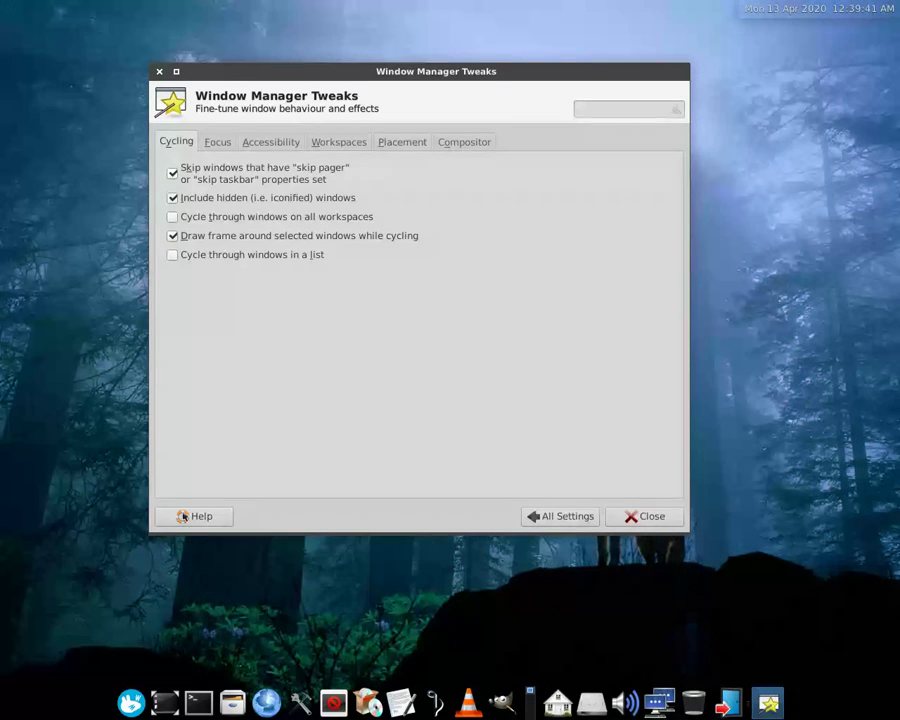
key("ctrl+Page_Down")
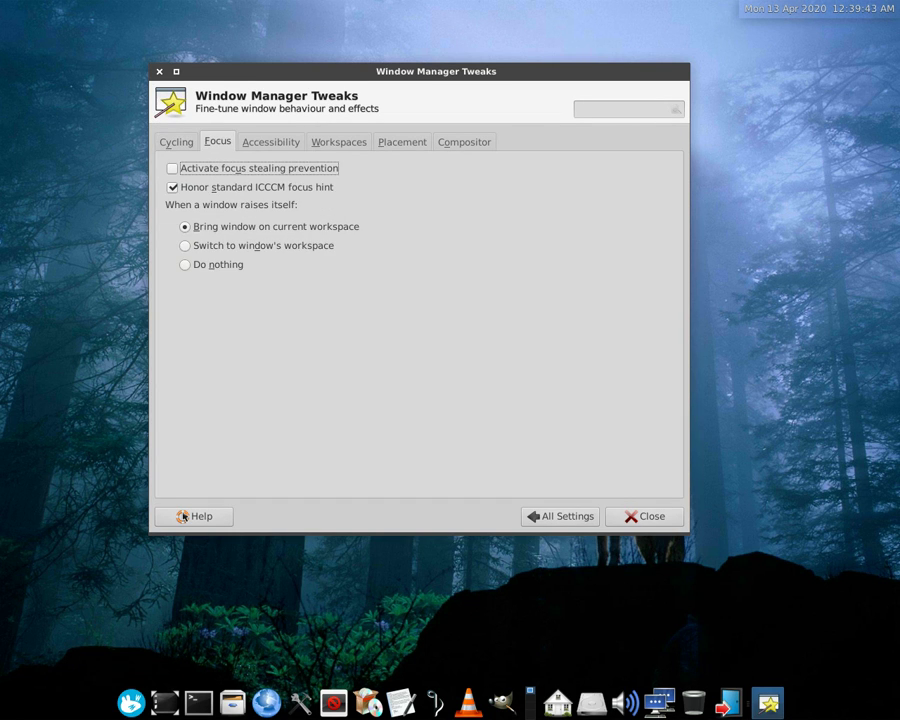
key("ctrl+Page_Down")
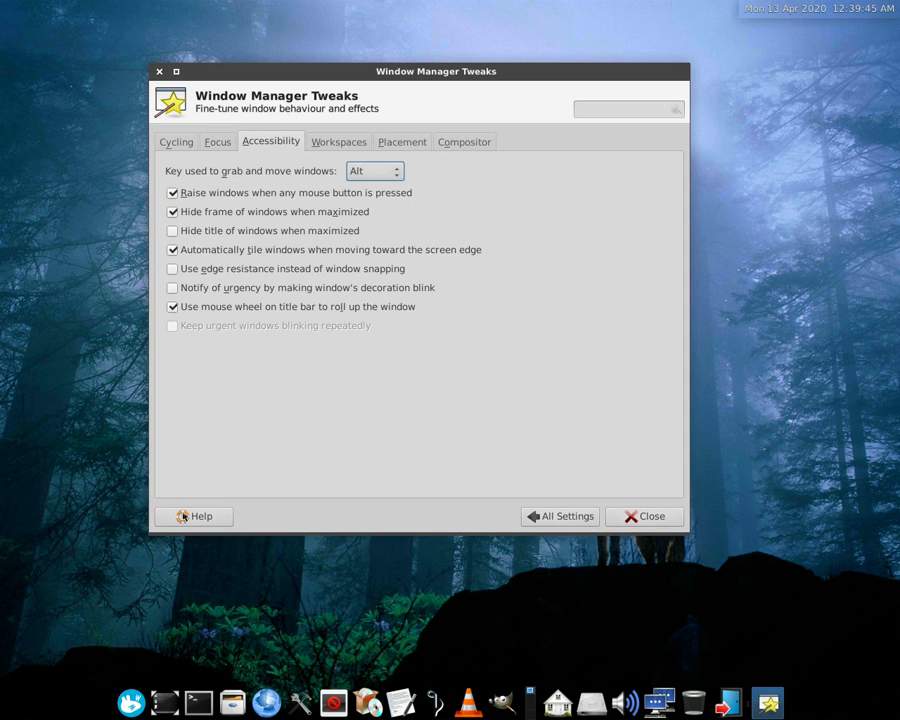
key("ctrl+Page_Down")
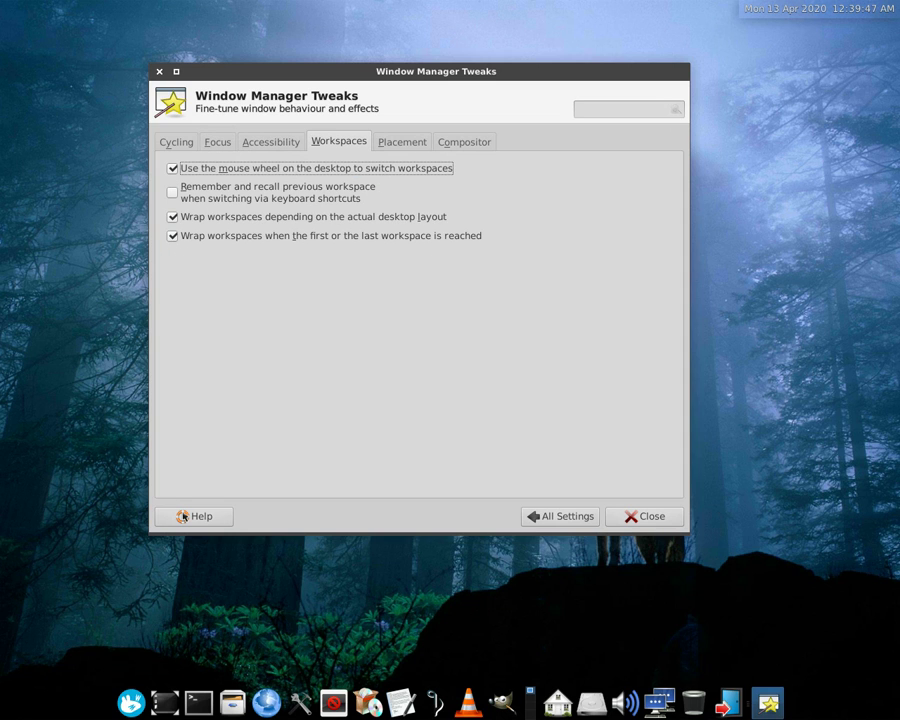
key("ctrl+Page_Down")
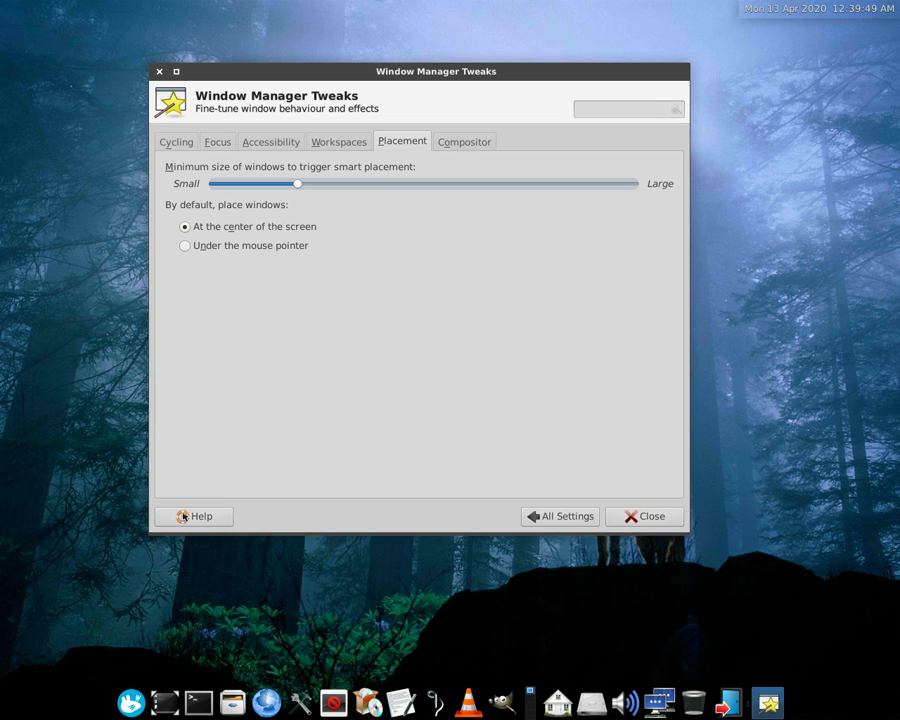
key("ctrl+Page_Down")
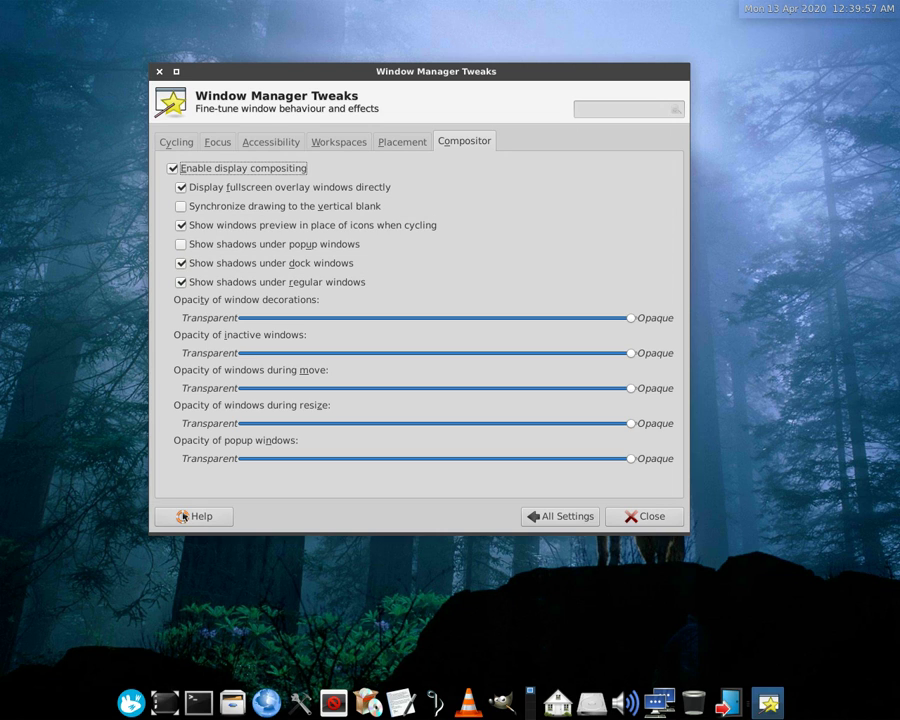
Try a slightly lower opacity of window decorations, and restore it to fully opaque
left_click_drag(631, 318, 615, 318)
key("Right")
key("Right")
key("Right")
key("Right")
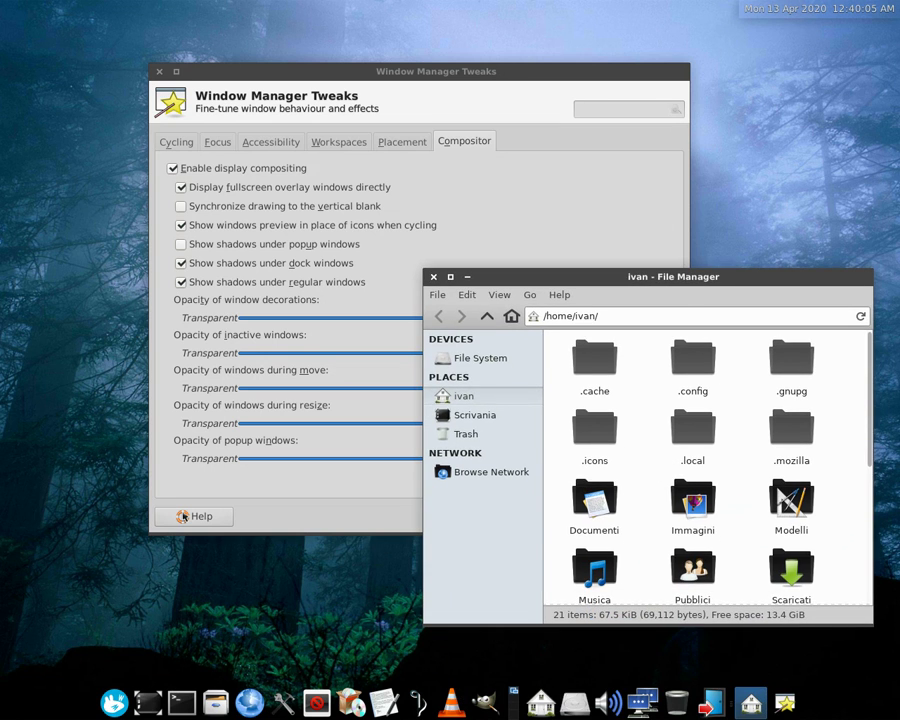
Bring Window Manager Tweaks in front of the file manager and slightly reduce the opacity of inactive windows
key("alt+Tab")
left_click_drag(436, 72, 378, 67)
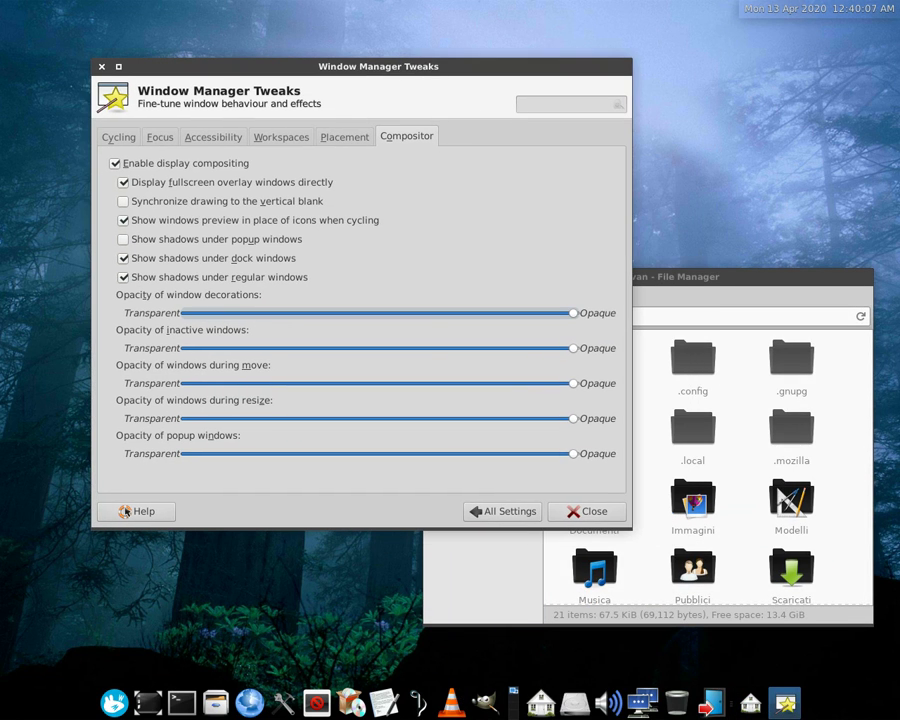
key("Tab")
key("Left")
key("Left")
key("Left")
key("Left")
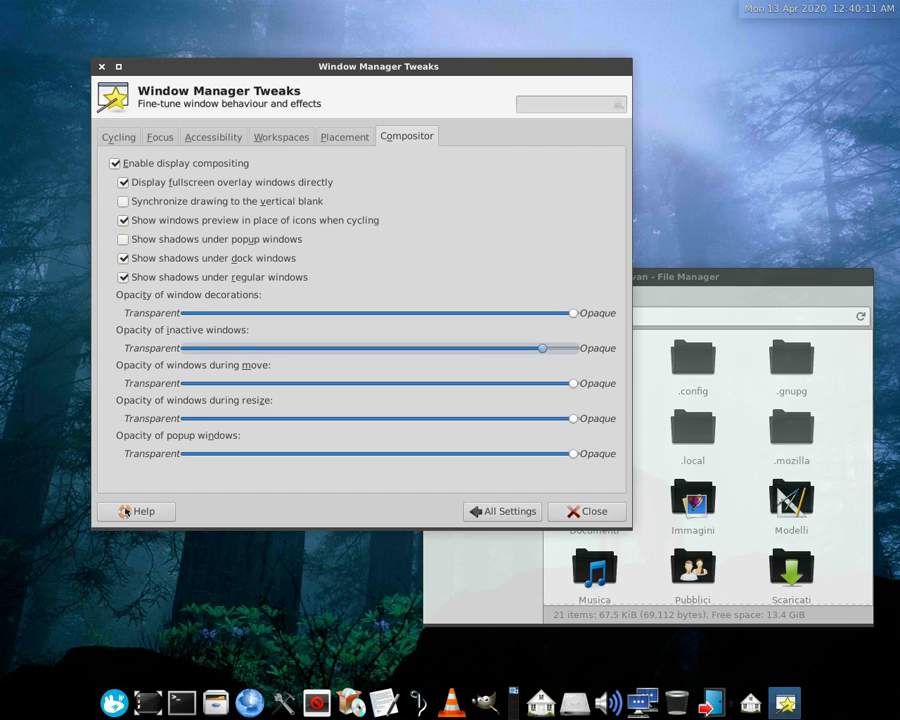
key("Left")
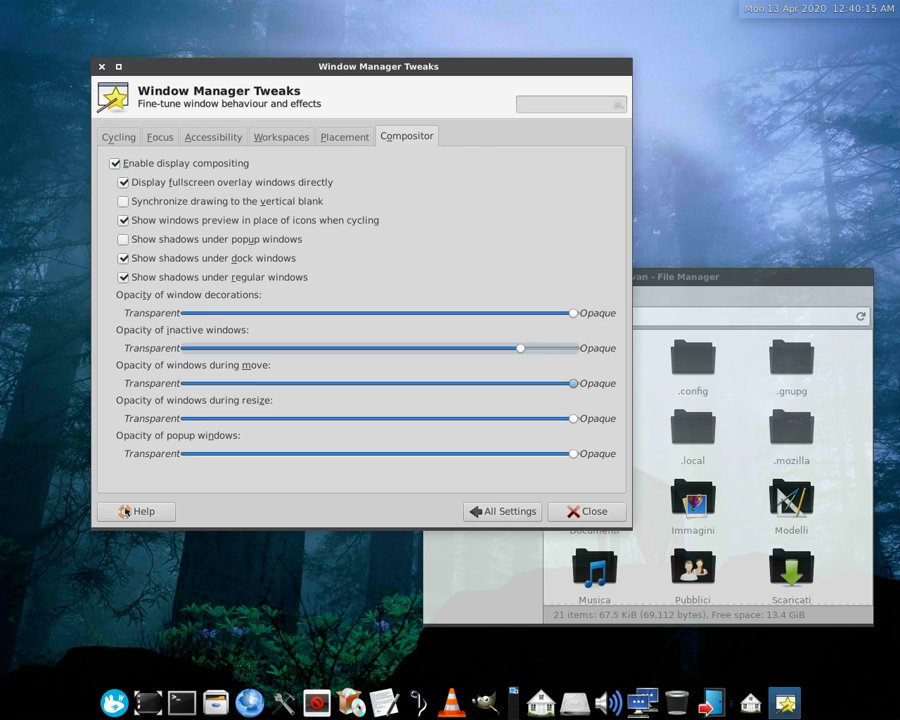
Slightly reduce the opacity of windows during move, and test it by moving the Window Manager Tweaks window
key("Tab")
key("Left")
key("Left")
key("Left")
key("Left")
key("Tab")
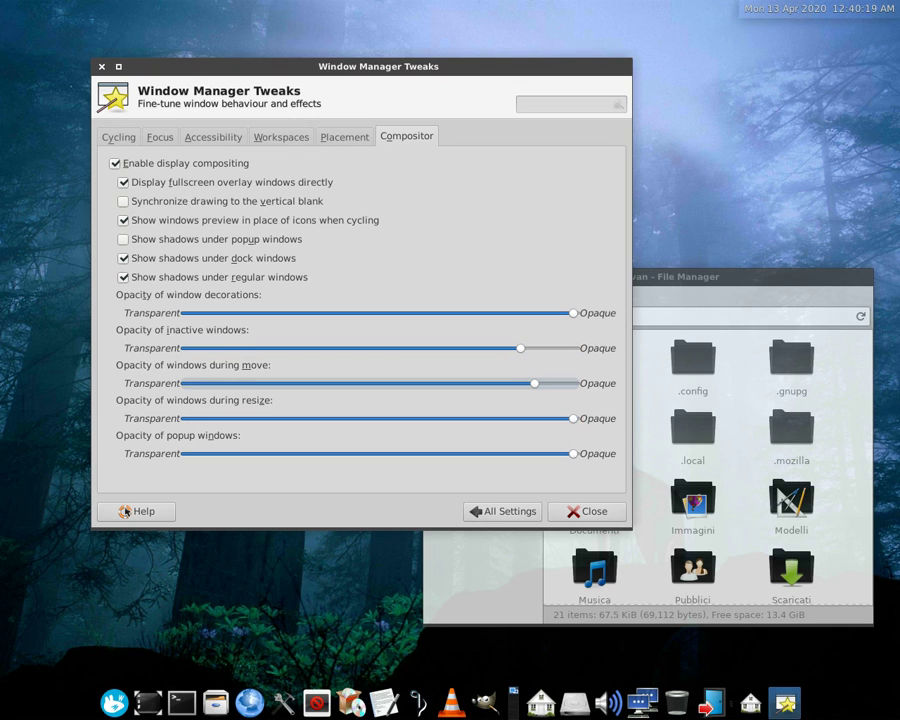
left_click_drag(125, 512, 100, 504)
Reduce the opacity of inactive windows further, making the file manager in the background more transparent
key("shift+Tab")
key("Left")
key("Left")
key("Left")
key("Left")
key("Left")
key("Left")
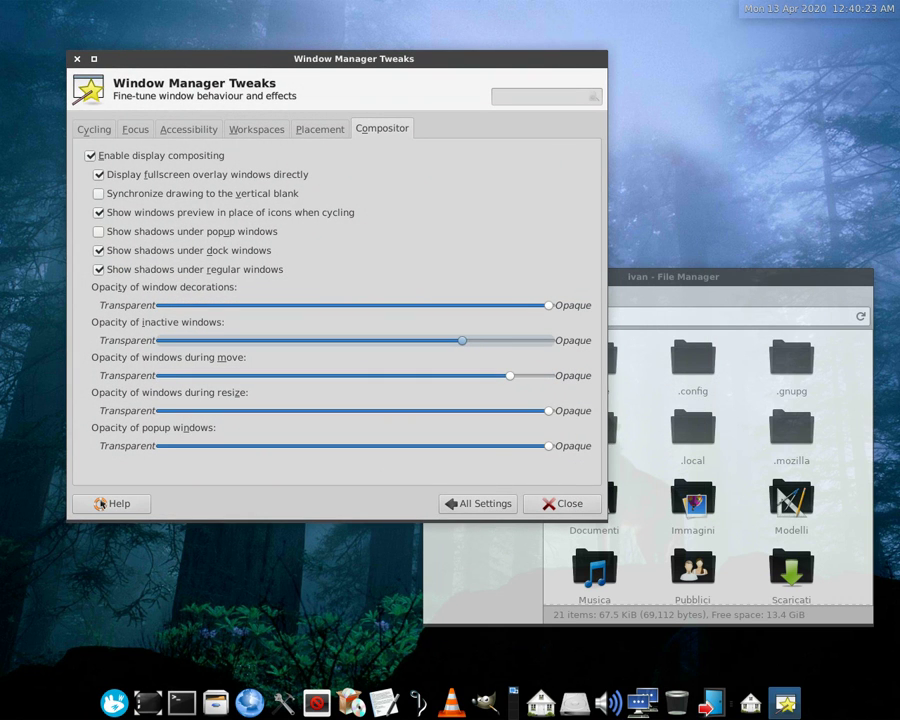
Slightly reduce the opacity of windows during resize
key("Tab")
key("Tab")
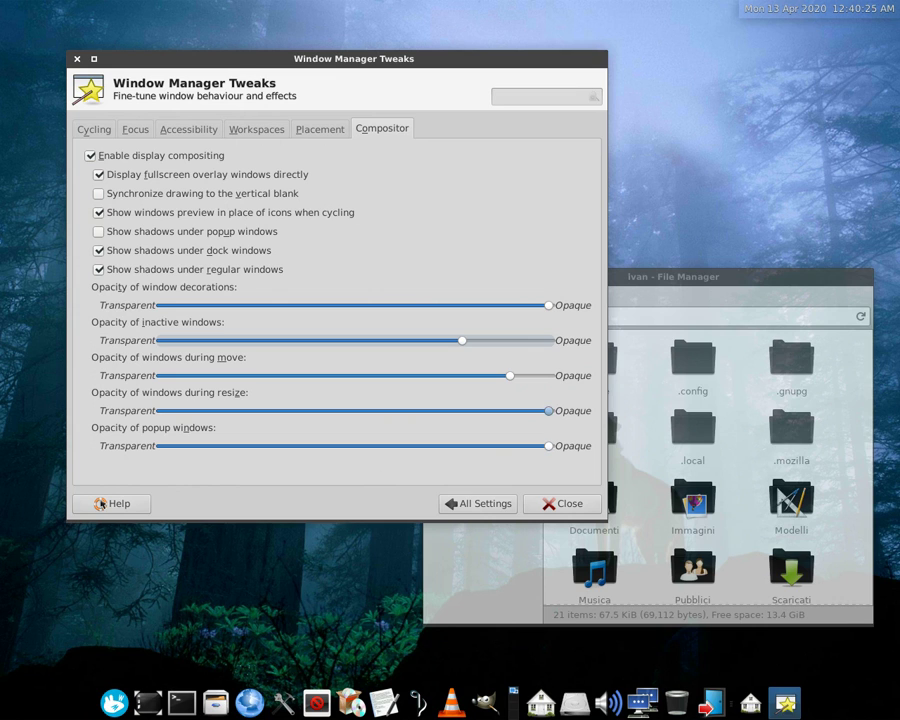
key("Left")
key("Left")
key("Left")
key("Left")
key("Left")
Slightly reduce the opacity of popup windows, and test it on the dock's file system directory menu
key("Tab")
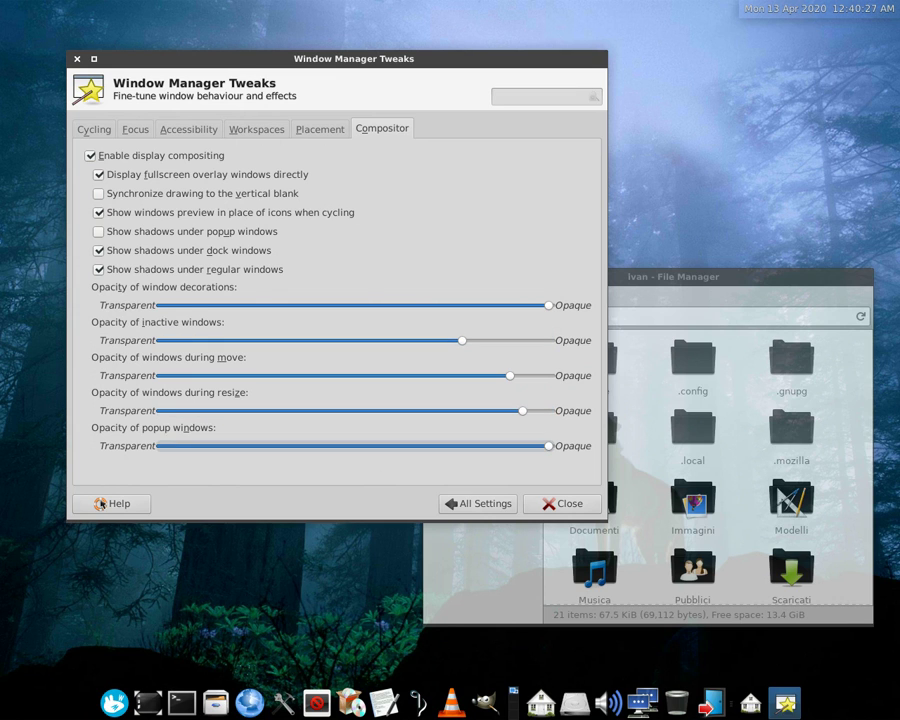
key("Left")
key("Left")
key("Left")
key("Left")
key("Left")
key("Left")
key("Left")
left_click(575, 703)
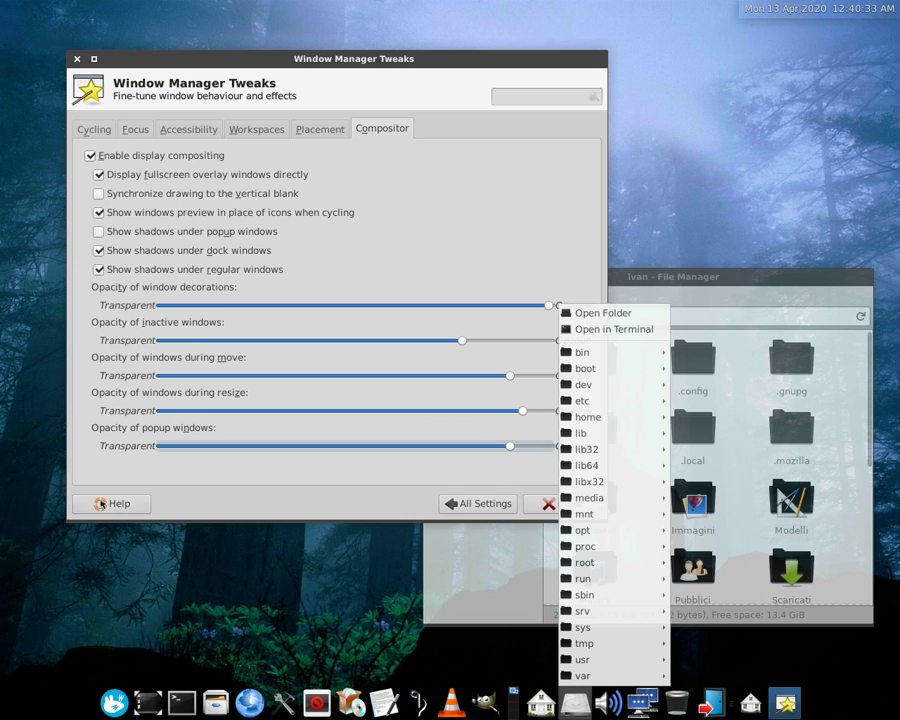
key("Escape")
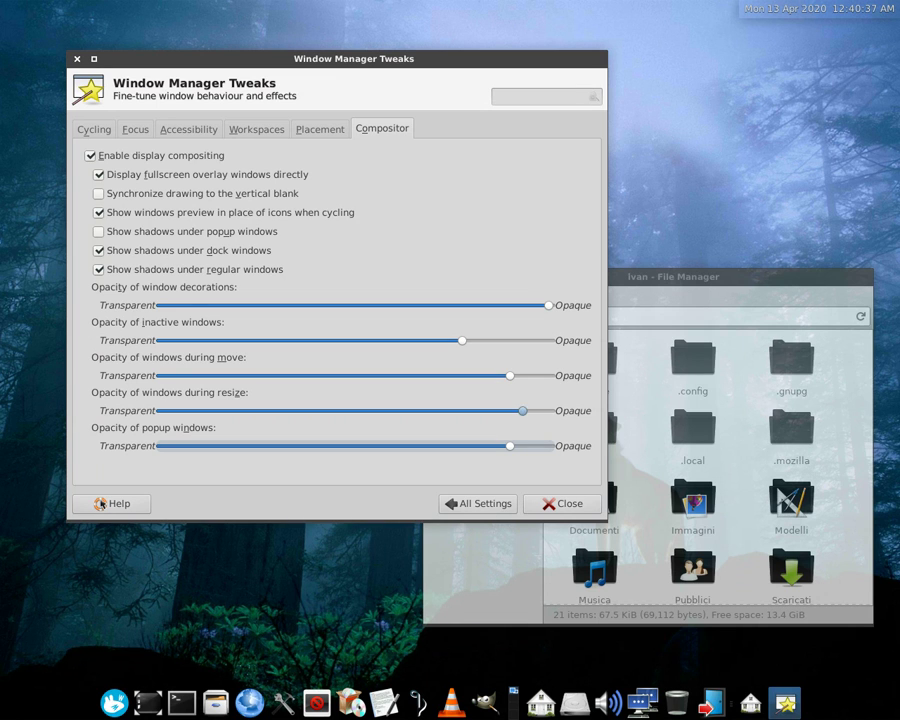
Reduce the opacity of windows during resize further, and check the dock's file system popup menu again
left_click_drag(523, 411, 486, 411)
left_click(575, 703)
left_click(575, 703)
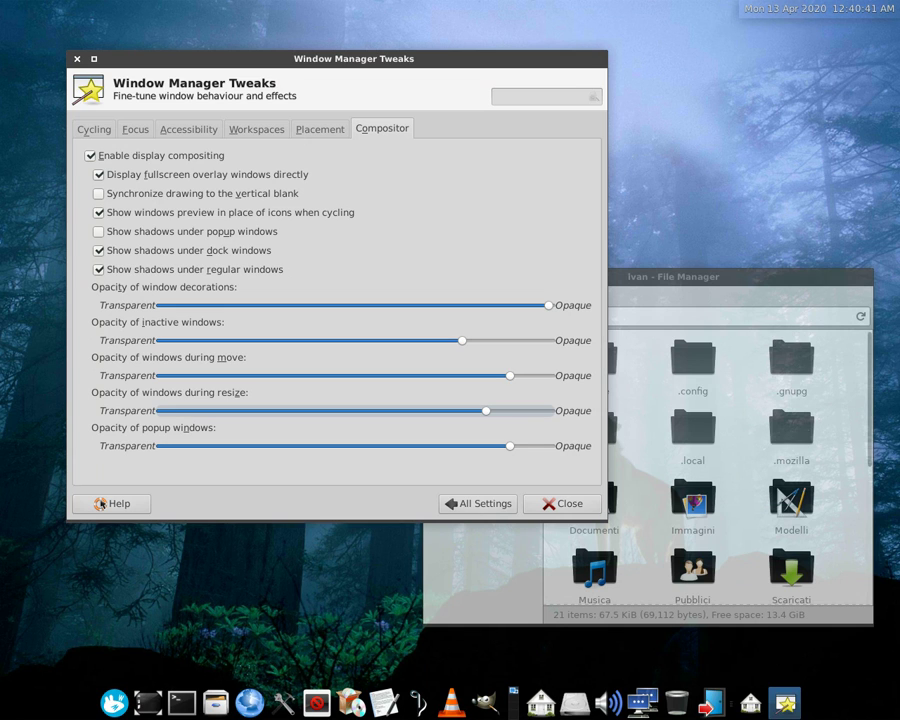
Return from the window manager tweaks to the full settings overview, browse its remaining entries, and close the settings window and file manager
left_click(478, 504)
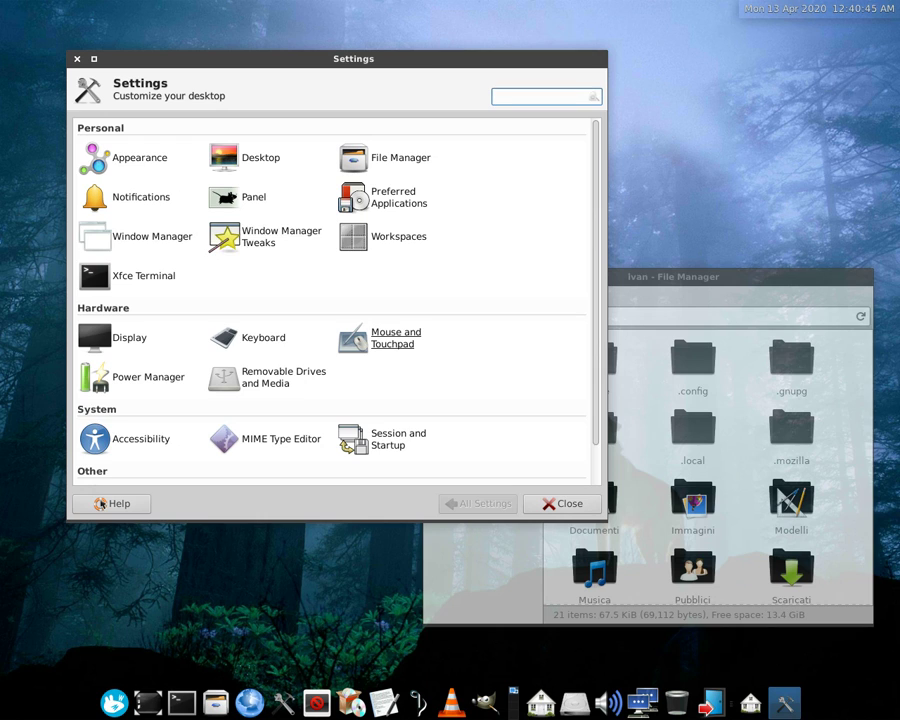
scroll(300, 300, "down", 1)
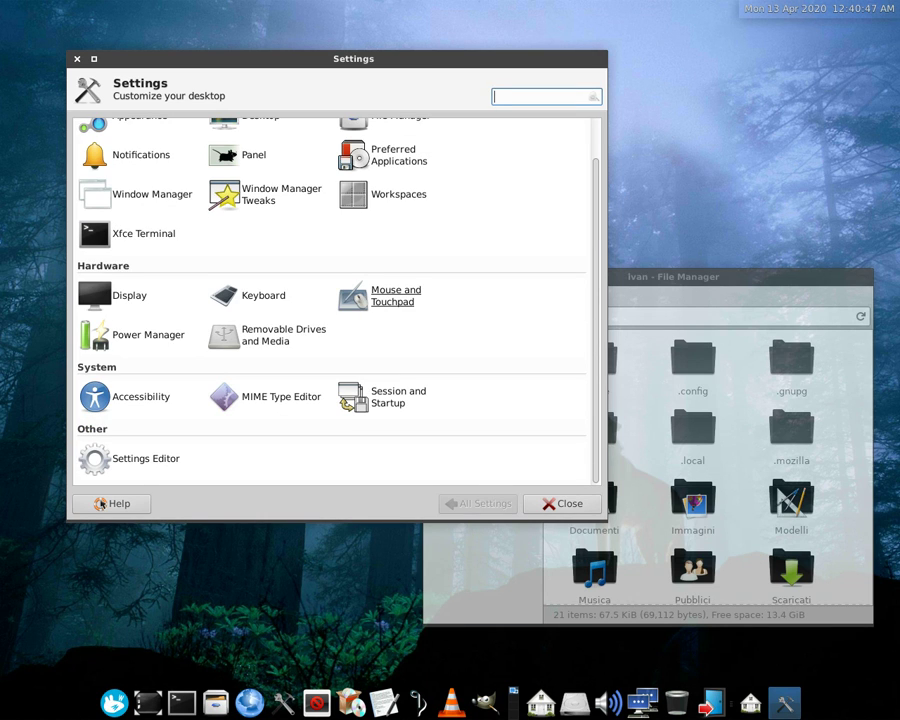
key("Down")
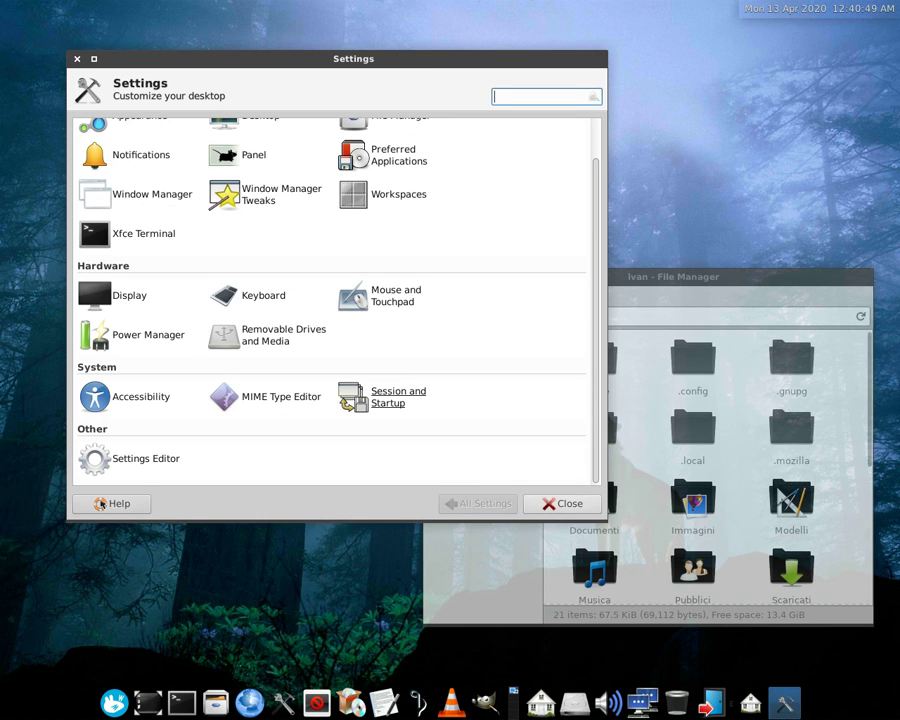
key("alt+c")
key("alt+F4")
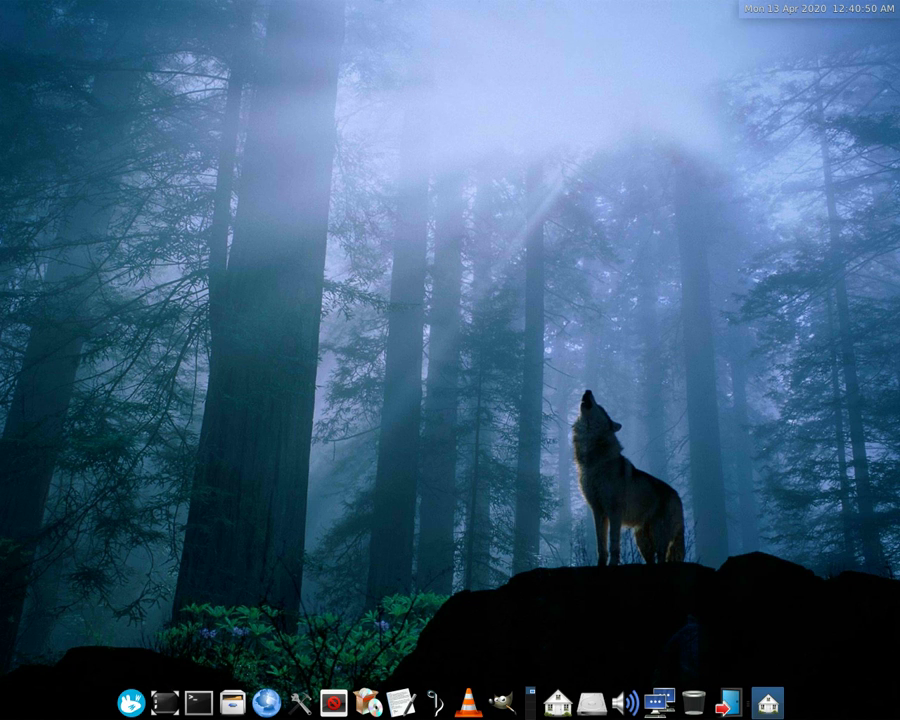
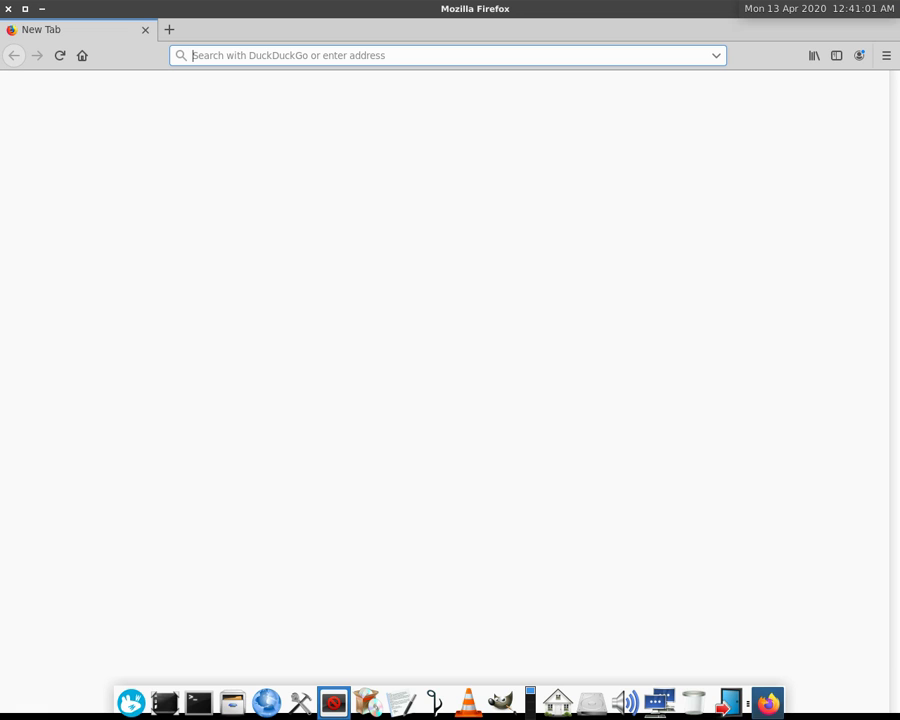
Check the Application Finder over the maximized Firefox window, and open the properties of its launcher in the dock
key("alt+F3")
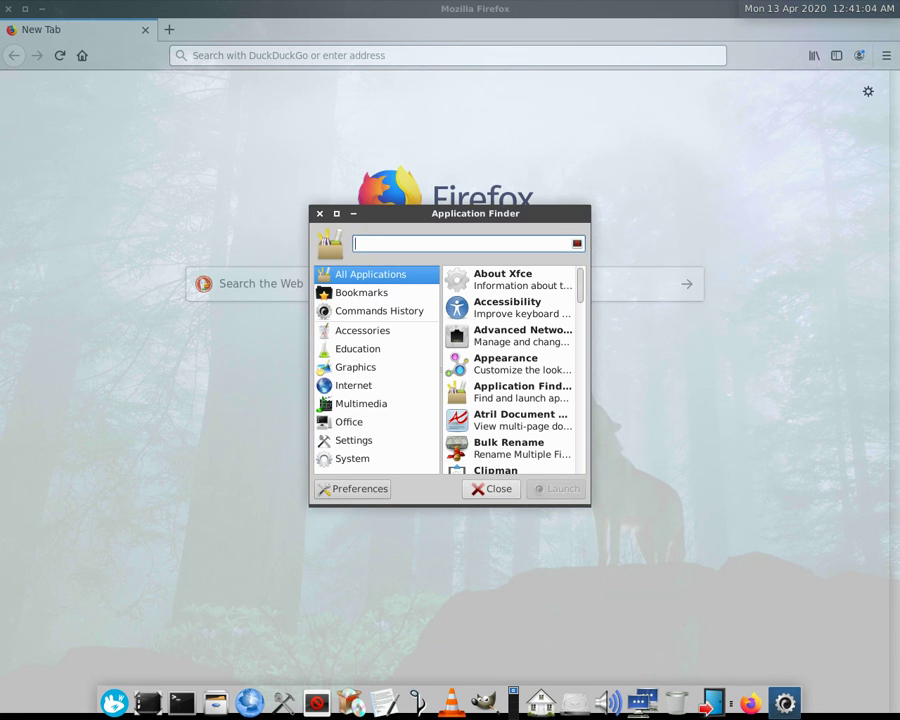
key("Escape")
right_click(333, 702)
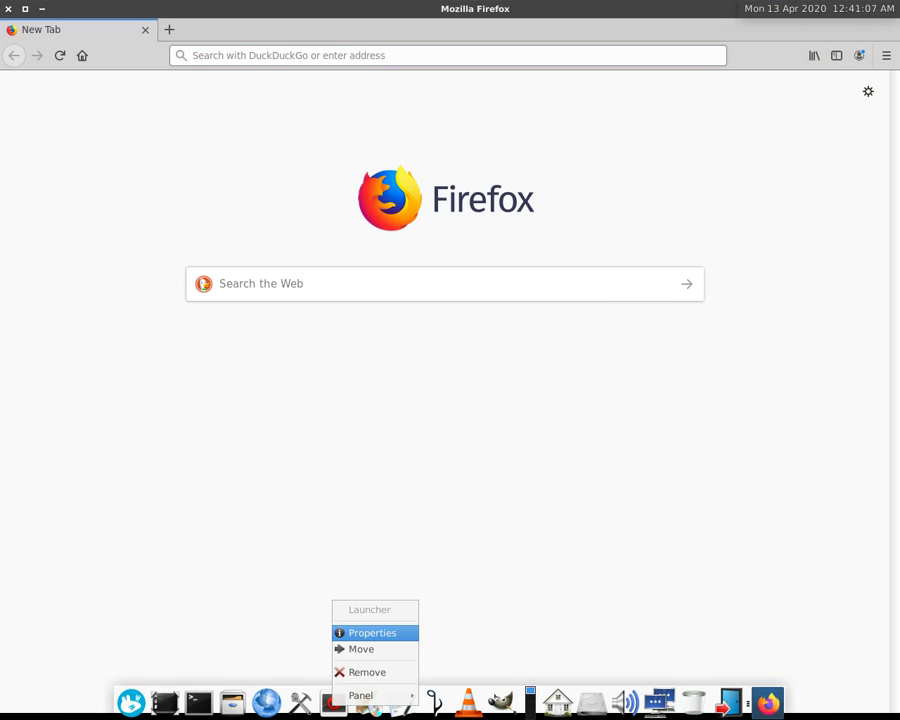
left_click(372, 633)
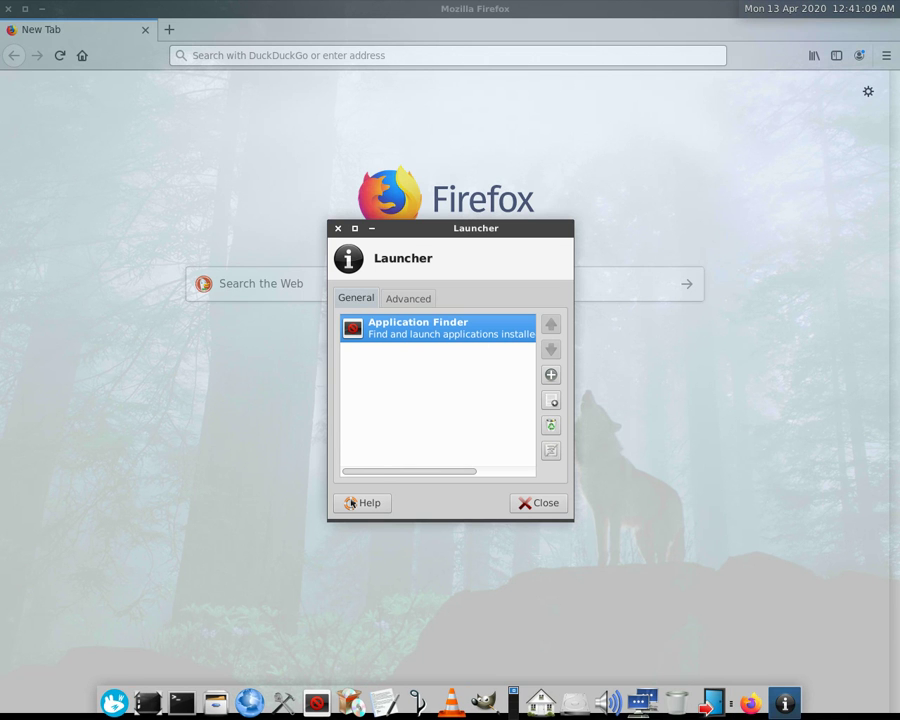
key("Tab")
key("Tab")
key("Tab")
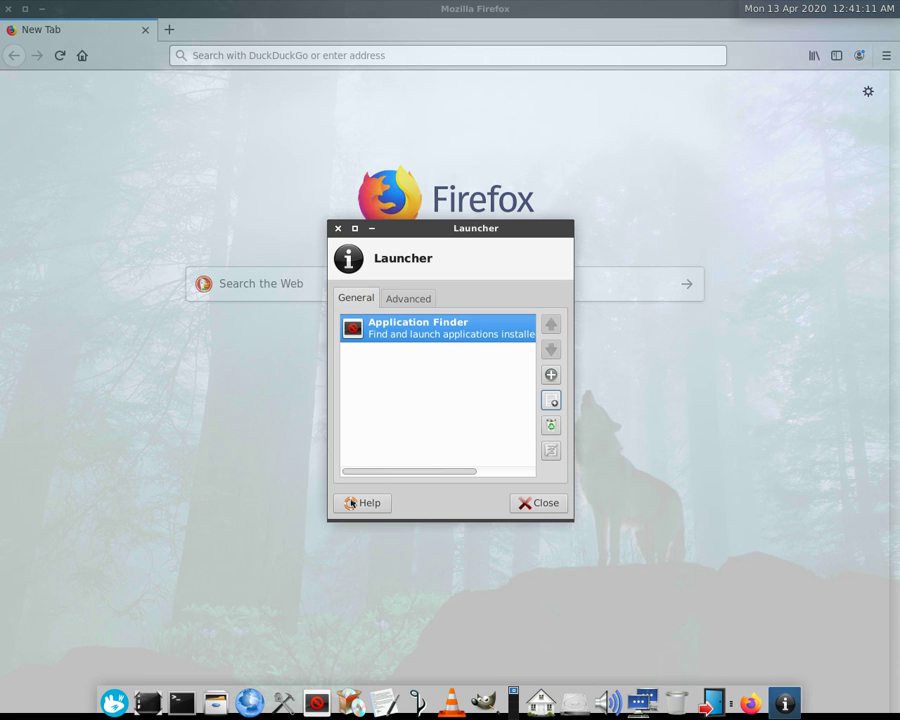
key("Return")
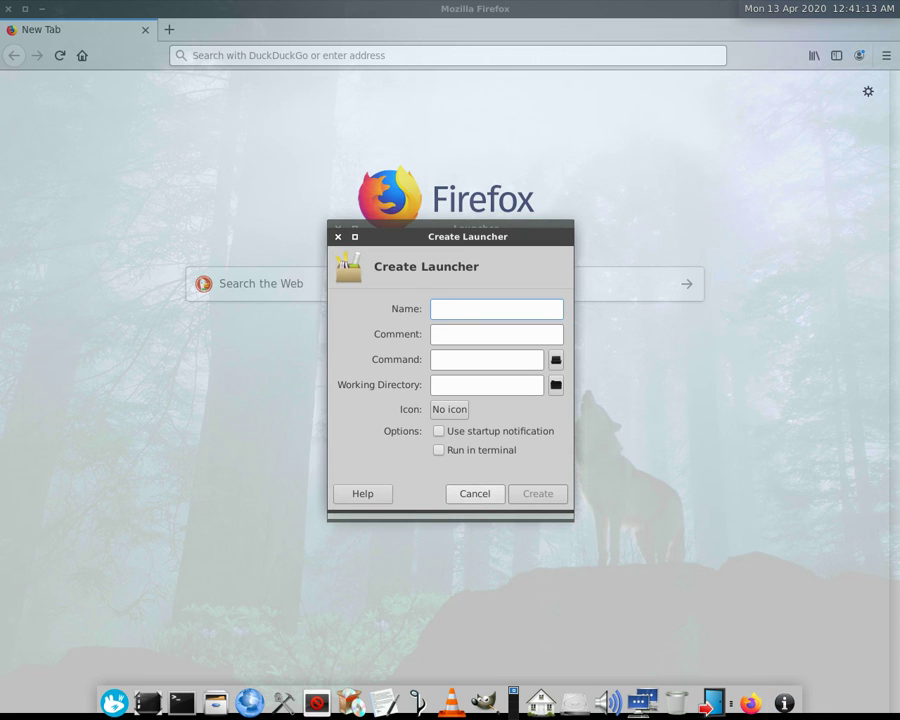
key("Escape")
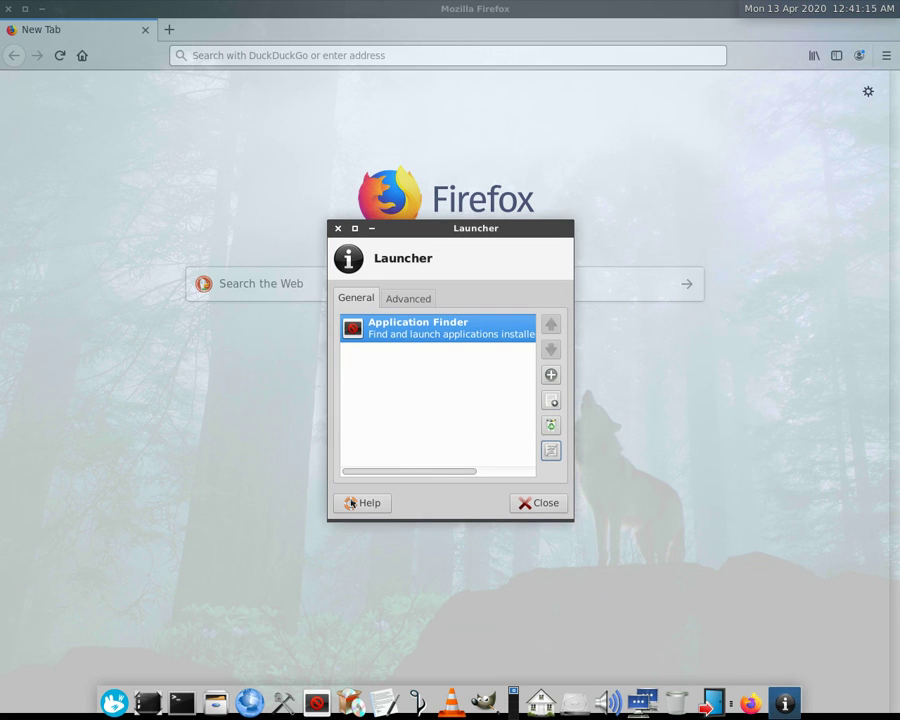
Edit the Application Finder launcher to use the xfce4-appfinder icon, save it, and close the launcher properties
key("Return")
left_click(450, 386)
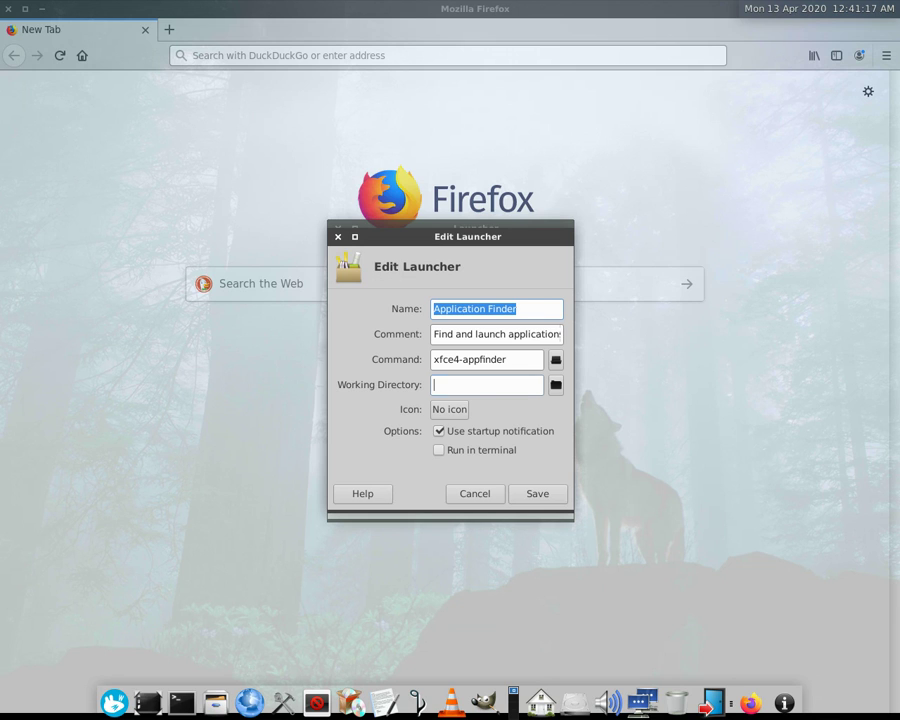
left_click(449, 409)
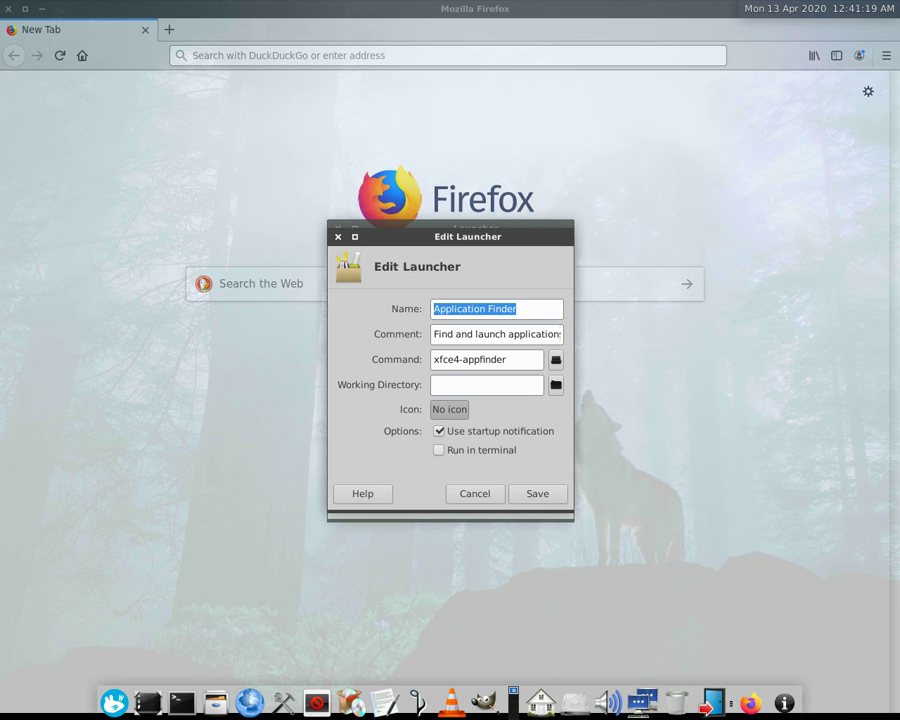
left_click(449, 409)
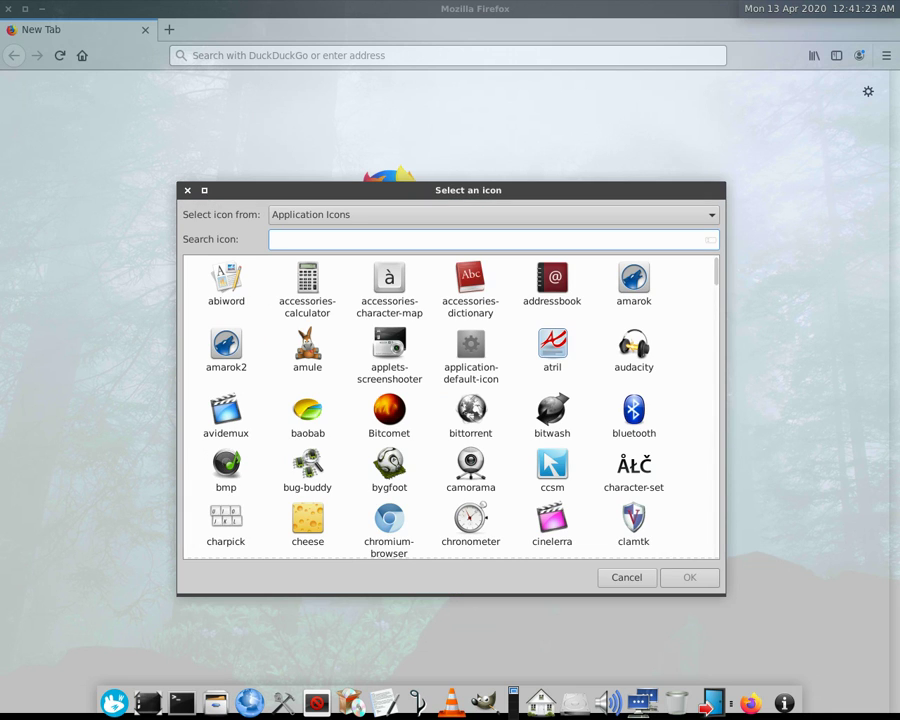
type("app")
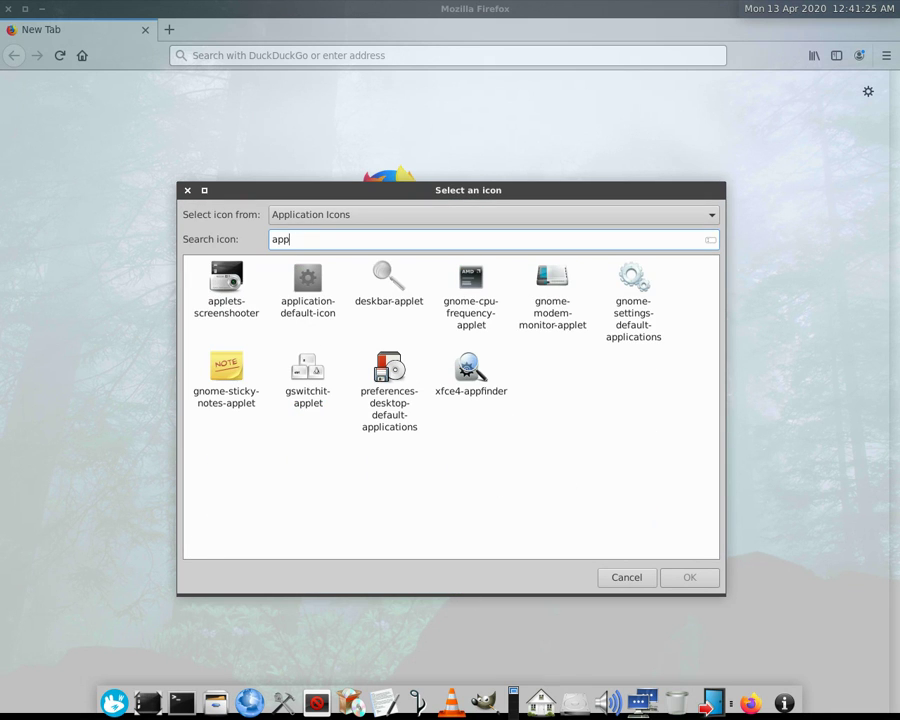
left_click(470, 368)
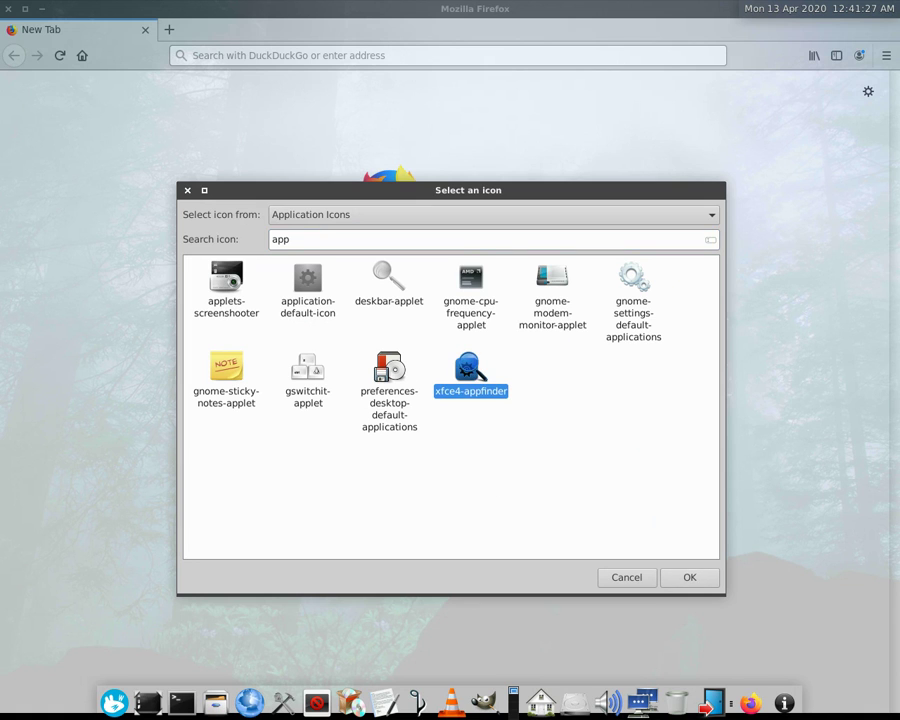
left_click(689, 577)
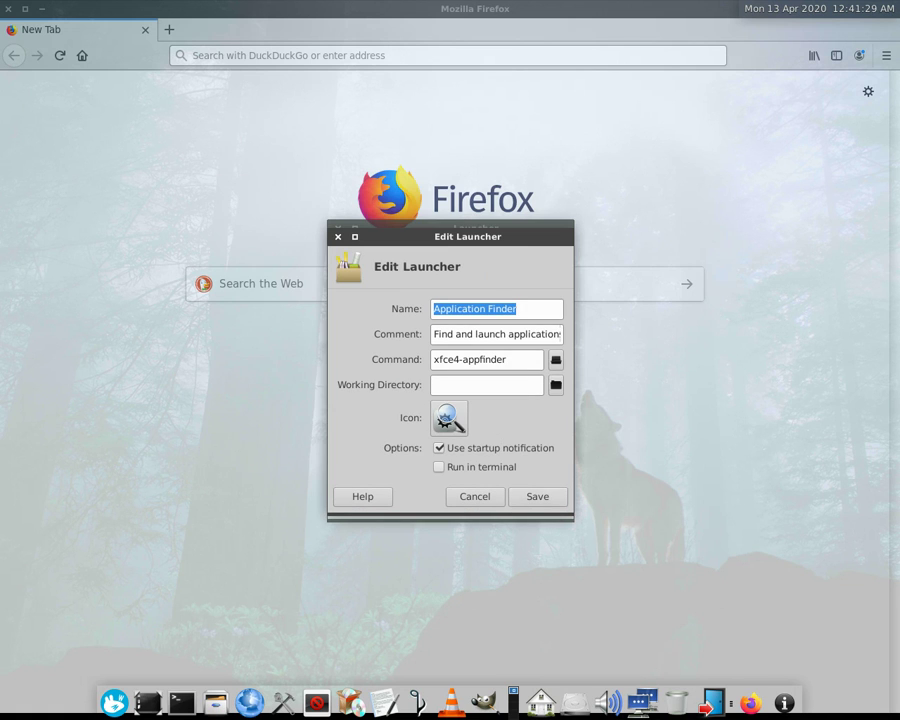
key("Return")
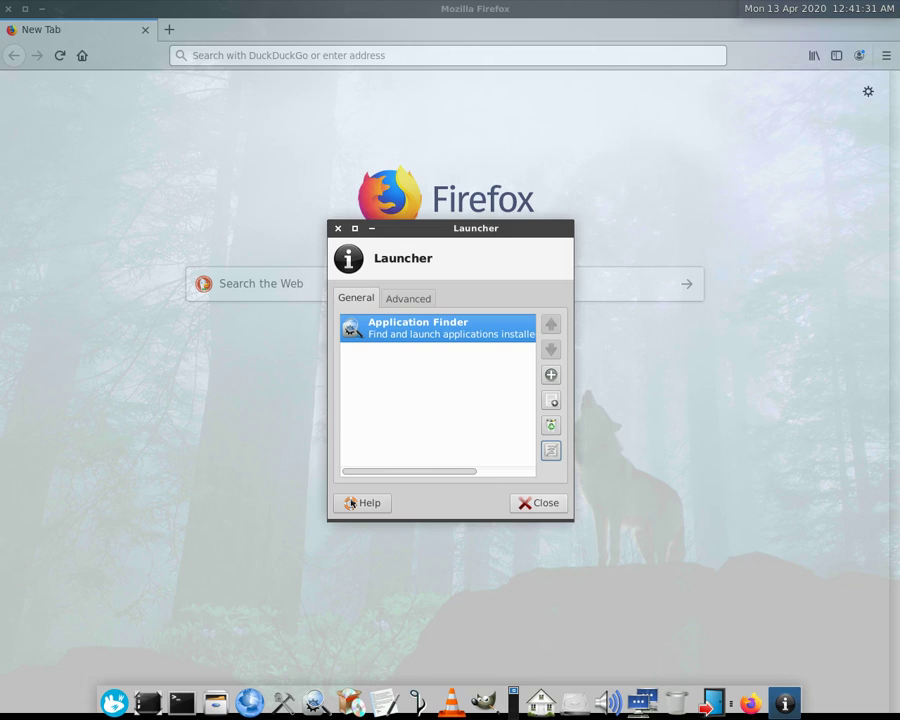
key("Escape")
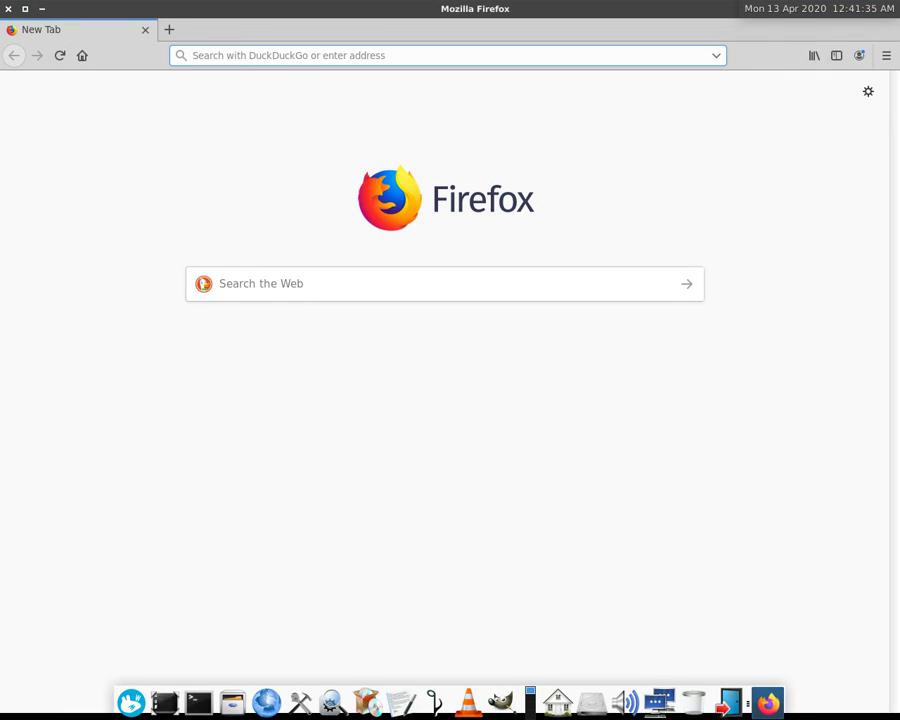
Open the dock's panel preferences and set the row size of Panel 2 to 40 pixels
right_click(468, 703)
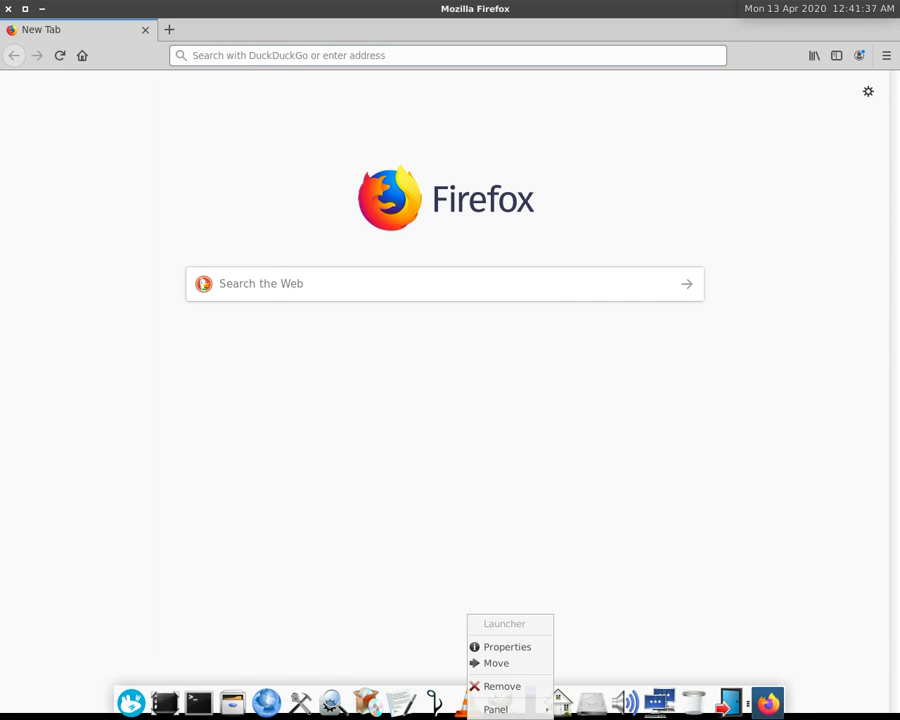
mouse_move(496, 709)
key("Up")
key("Up")
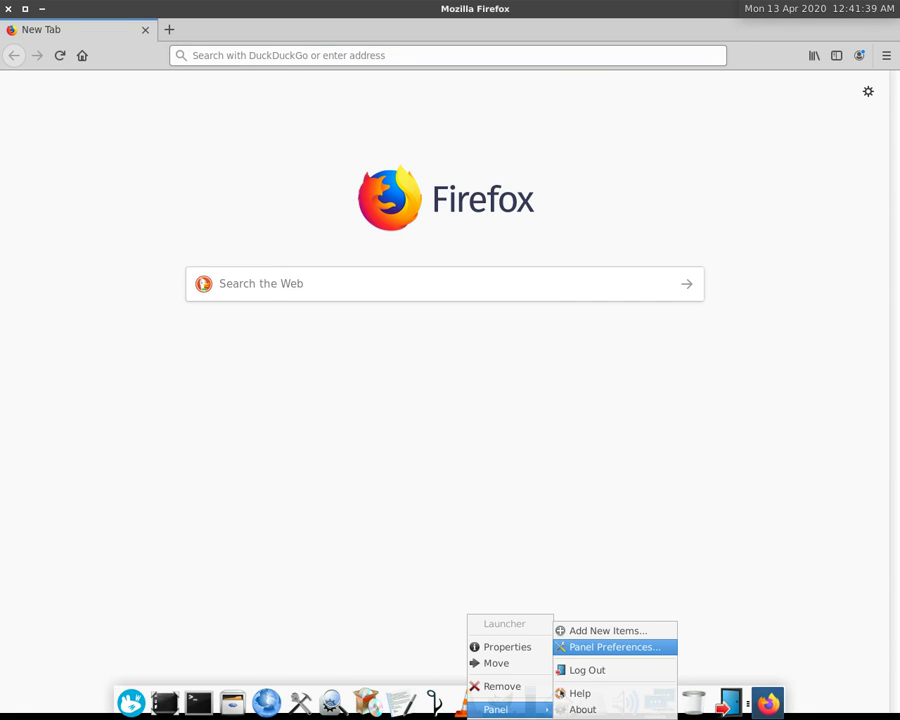
key("Return")
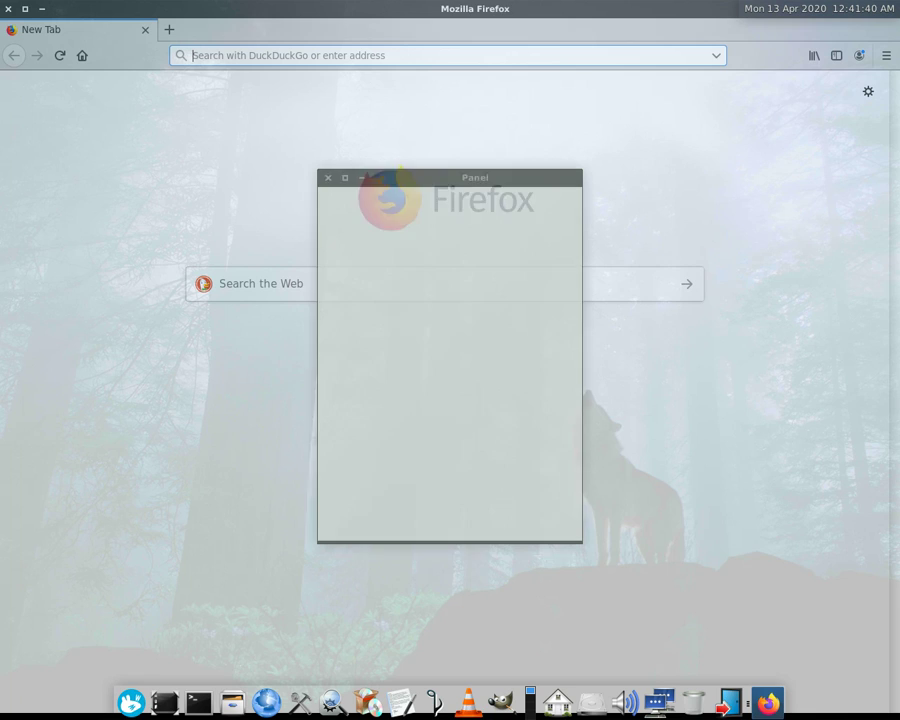
left_click_drag(468, 433, 465, 433)
key("Left")
key("Left")
key("Left")
key("Left")
key("Left")
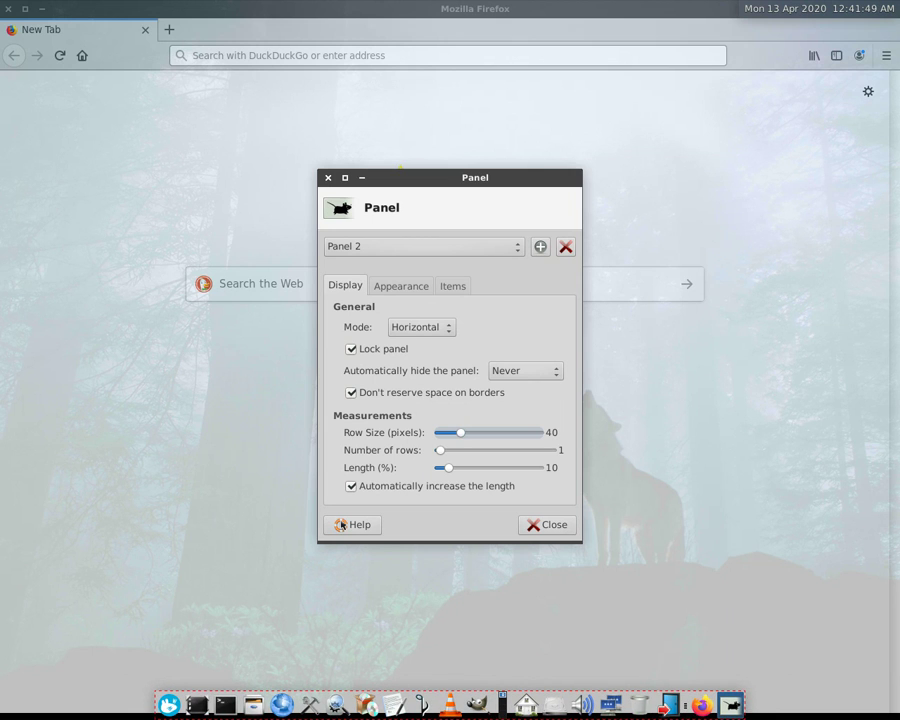
Set Panel 2 to hide automatically only when a window covers it, and close the panel preferences
left_click(526, 371)
key("Down")
key("Down")
key("Up")
key("Return")
left_click(541, 525)
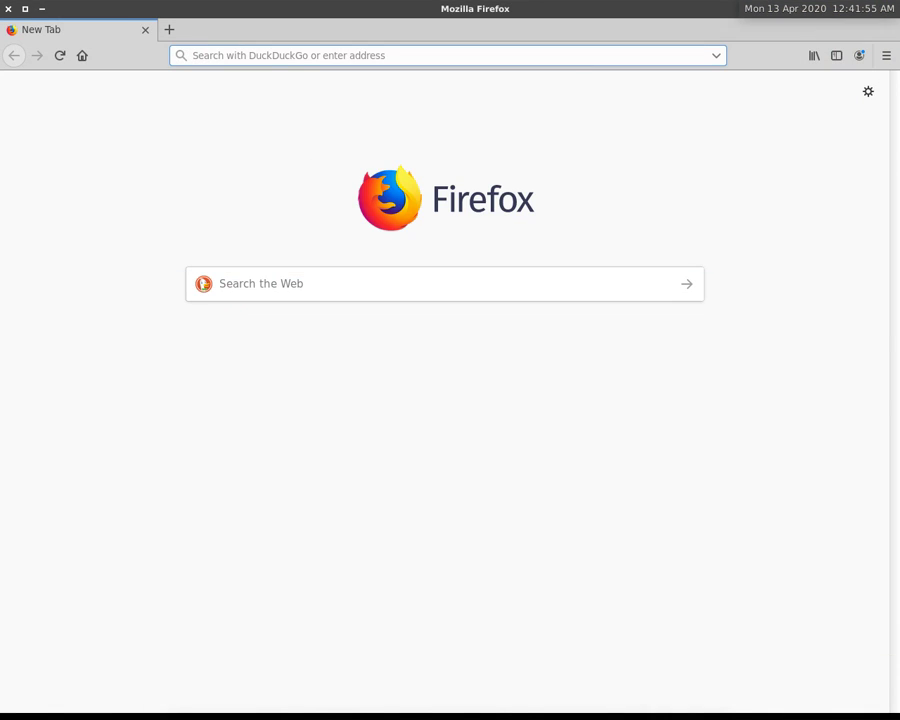
Test the dock's automatic hiding by revealing it over maximized Firefox and minimizing the browser, and quit Firefox
mouse_move(653, 711)
right_click(716, 706)
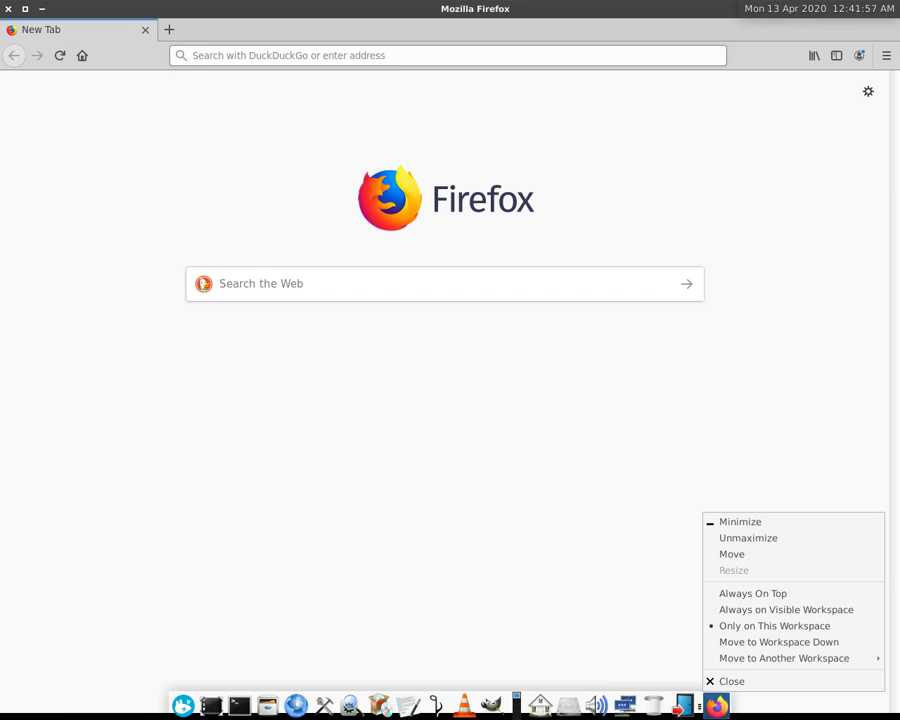
key("Escape")
right_click(716, 706)
key("Return")
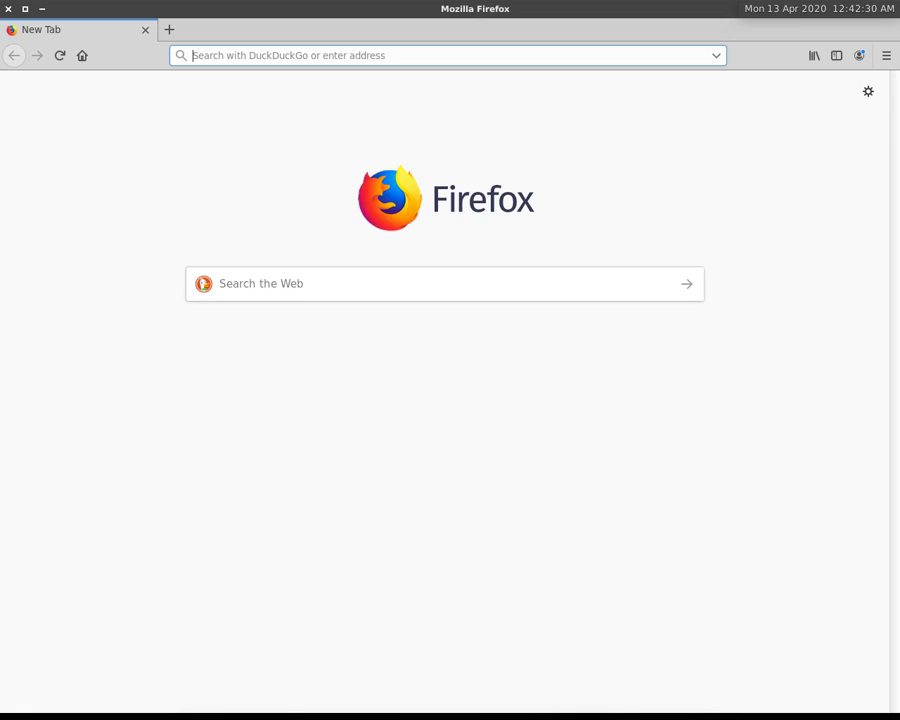
key("alt+F9")
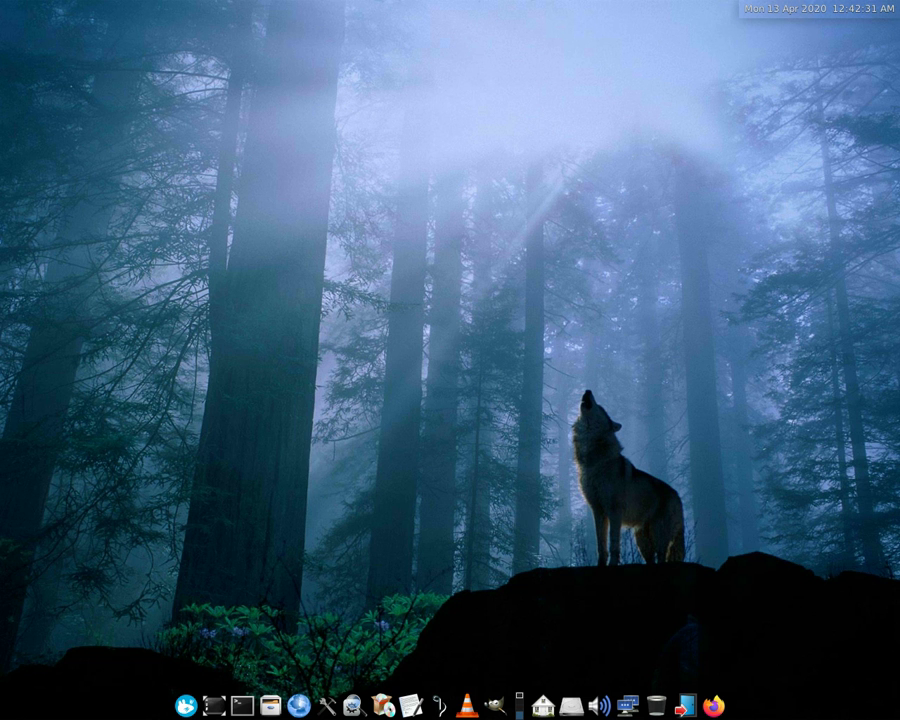
left_click(519, 715)
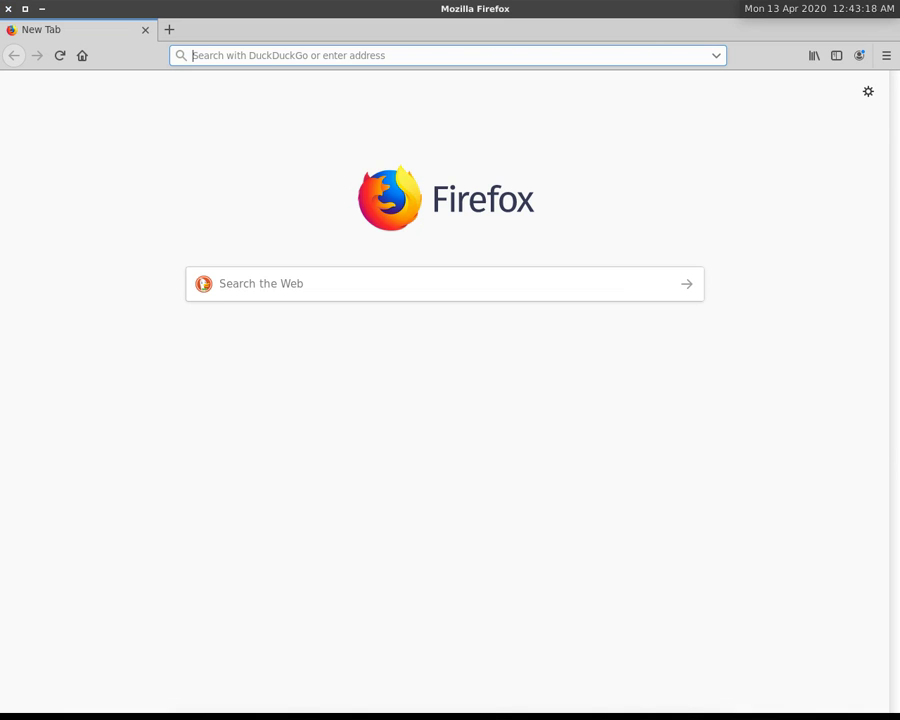
key("ctrl+q")
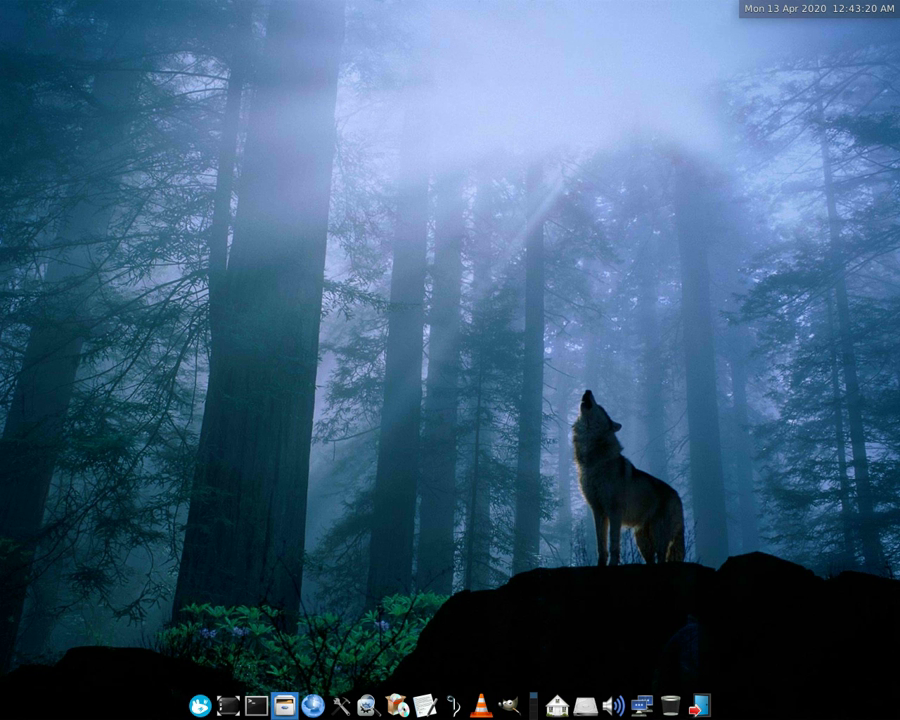
Open four file manager windows and a terminal from the dock to test the inactive-window transparency, and show the desktop
left_click(281, 706)
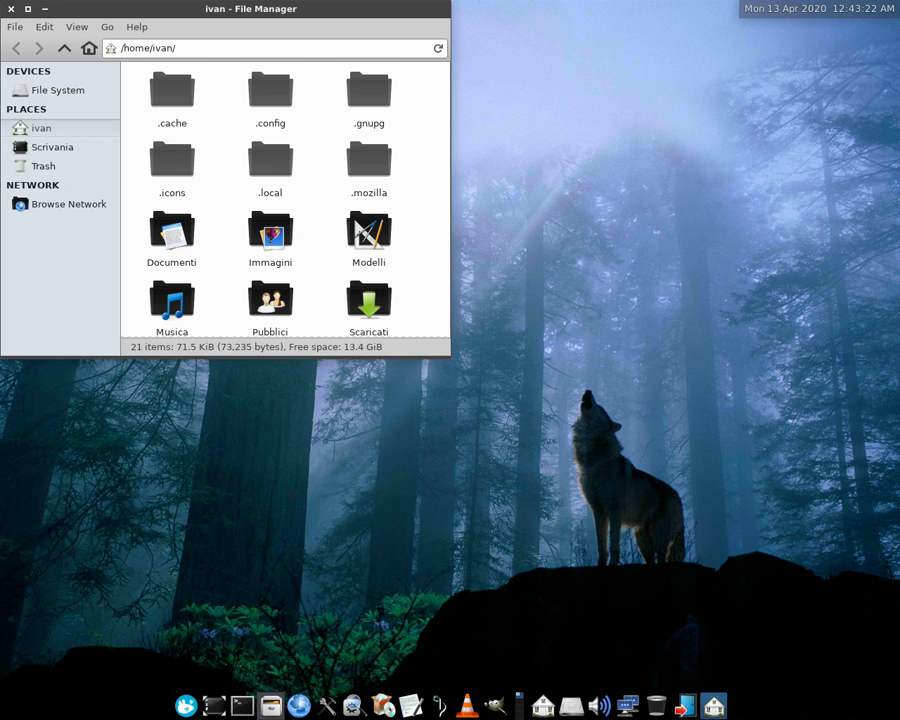
left_click(281, 706)
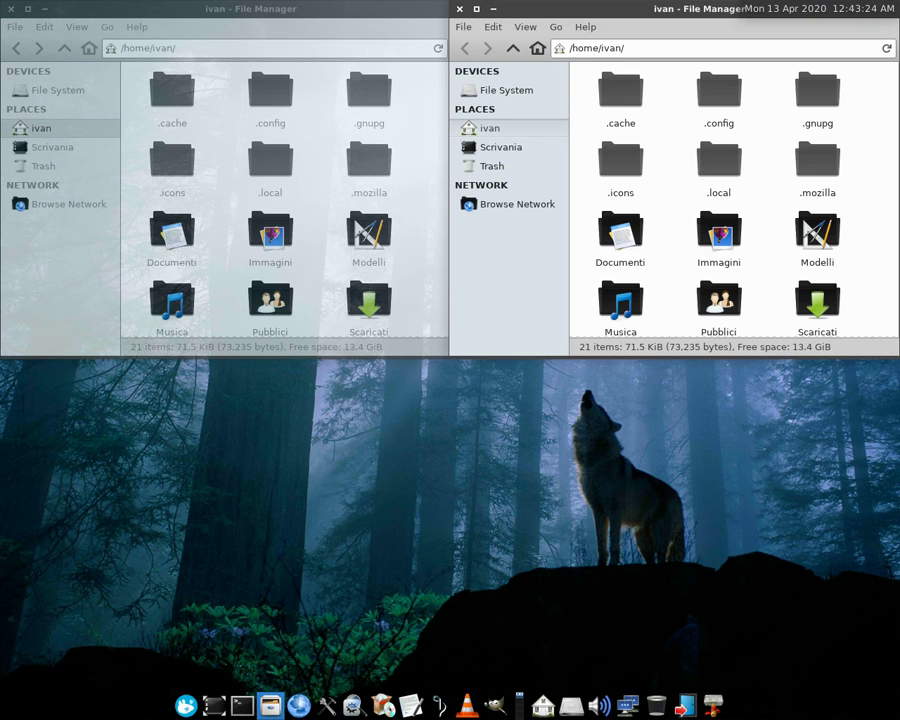
key("Return")
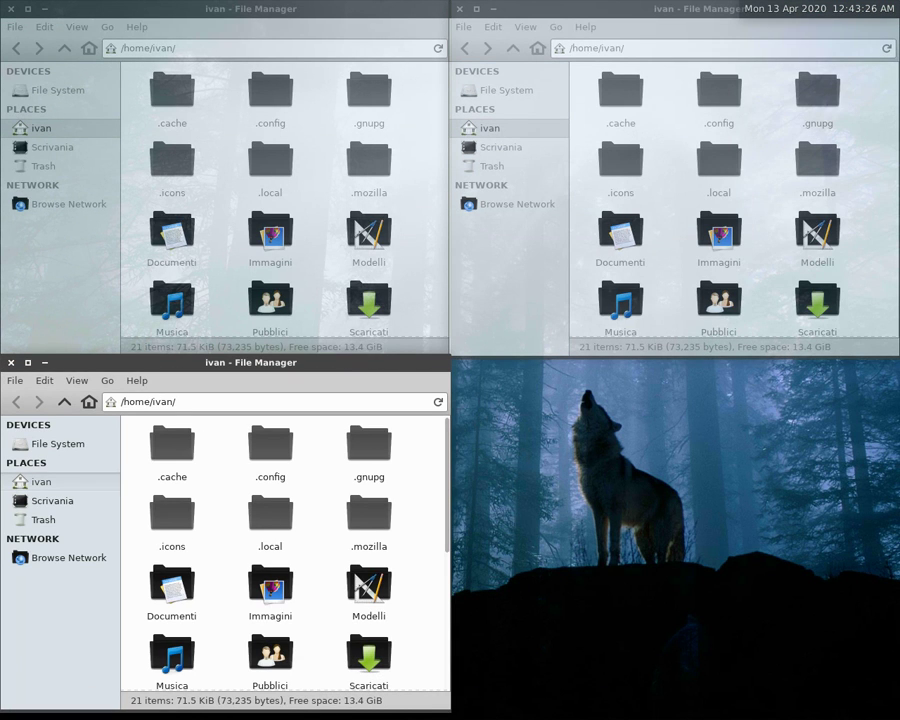
key("Return")
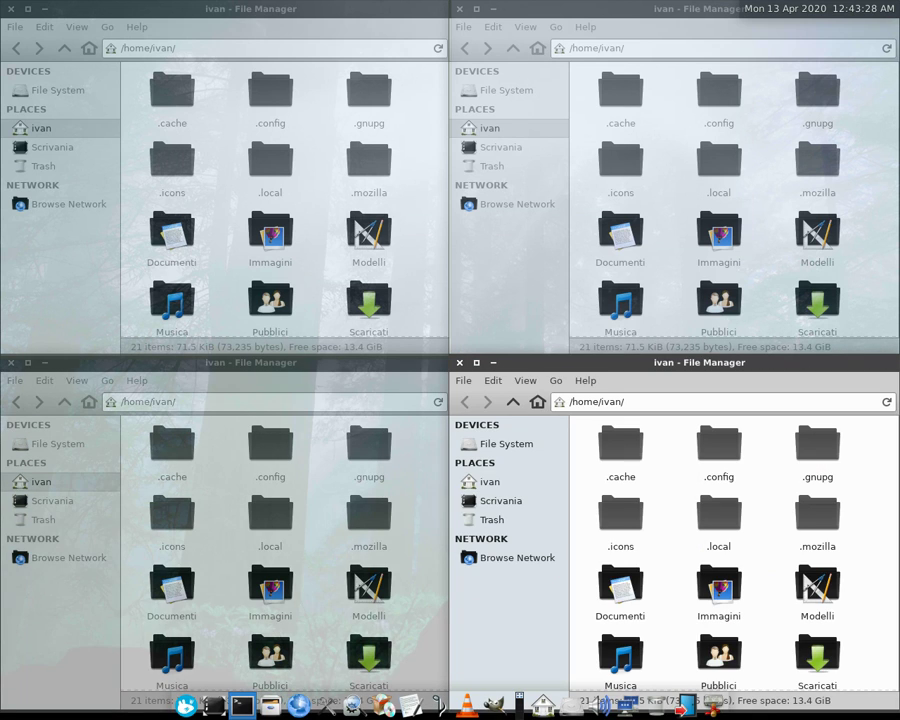
left_click(242, 706)
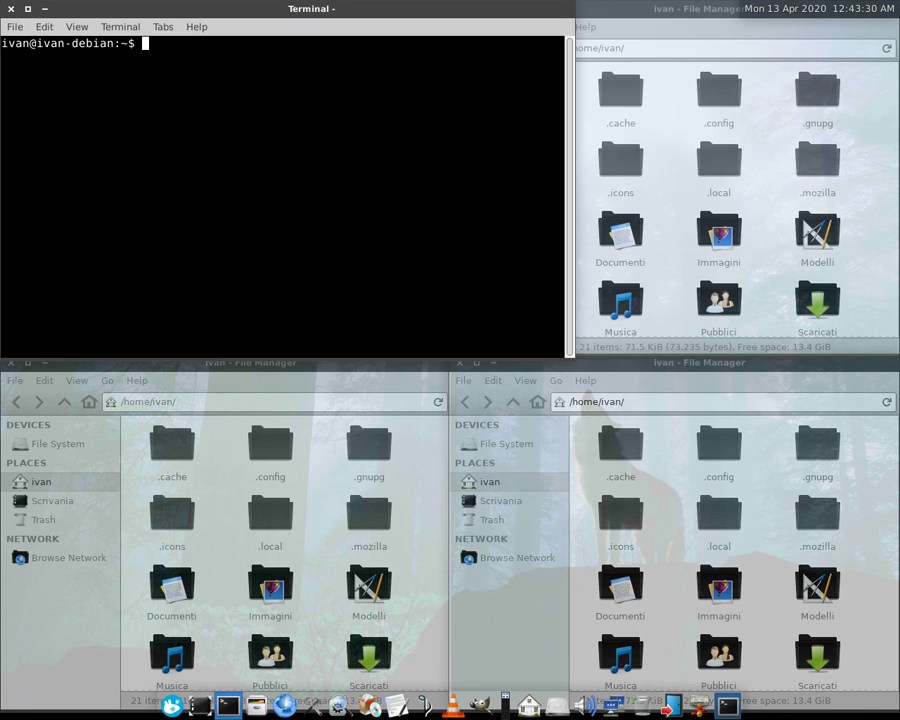
key("super+d")
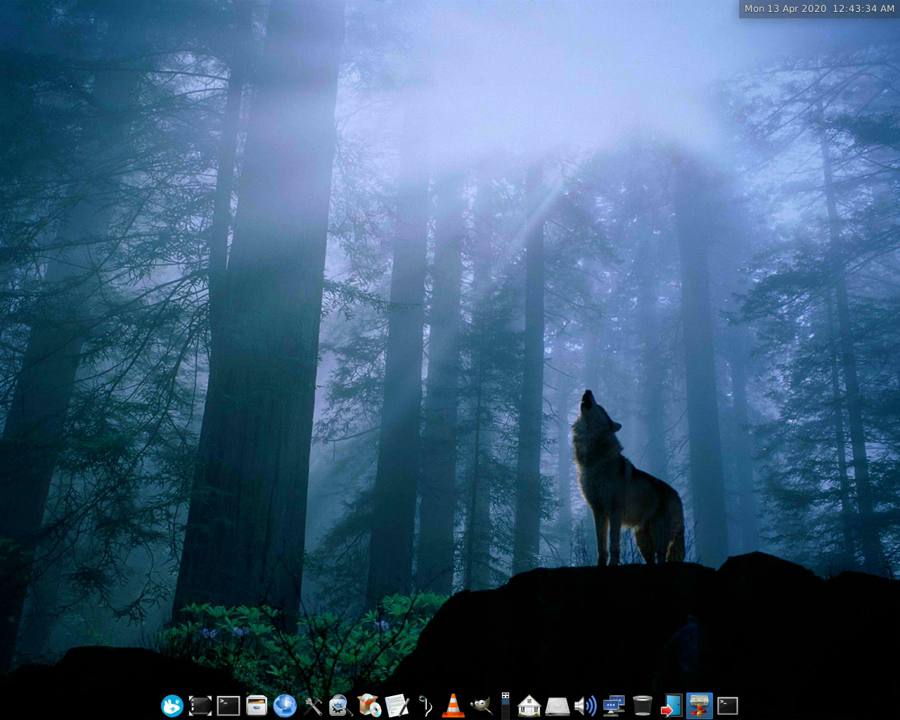
Bring the open file manager and terminal windows back from the dock to view the inactive-window transparency
left_click(699, 706)
left_click(746, 648)
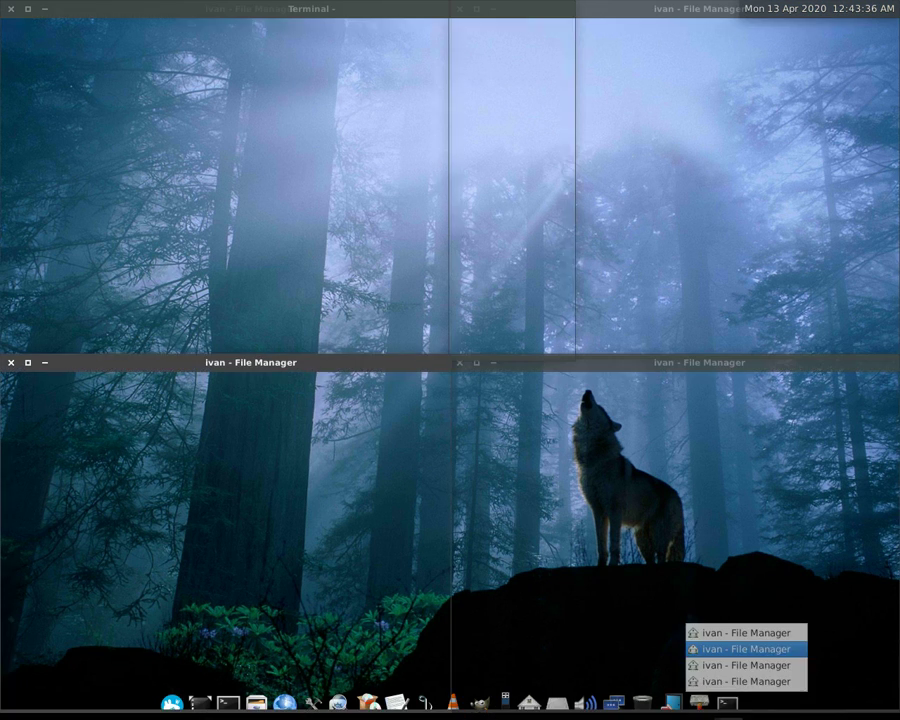
mouse_move(672, 708)
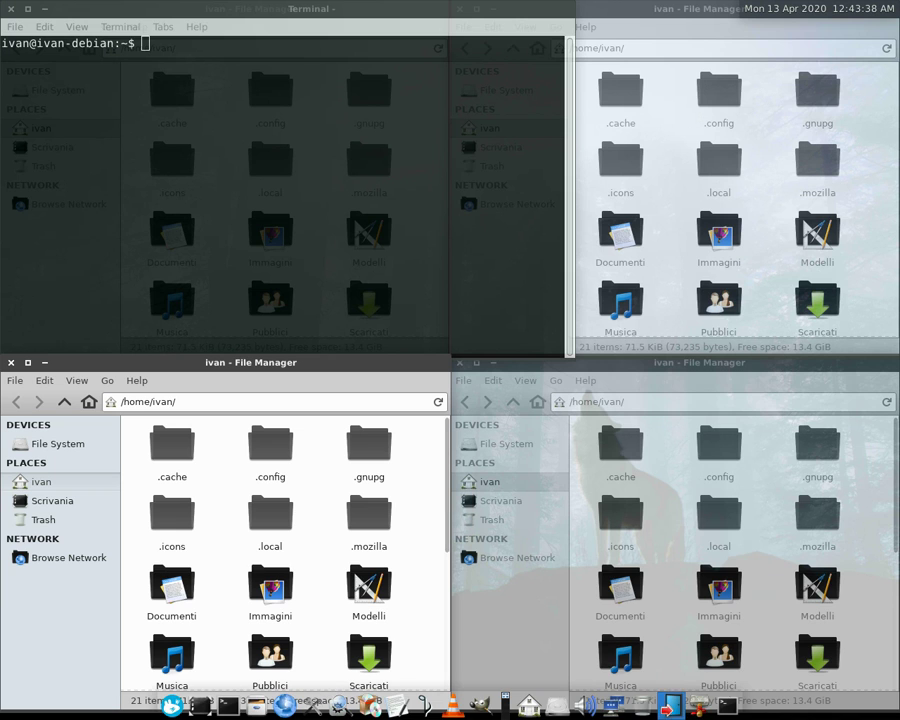
Close the group of file manager windows and the terminal from the dock
left_click(699, 705)
left_click(720, 604)
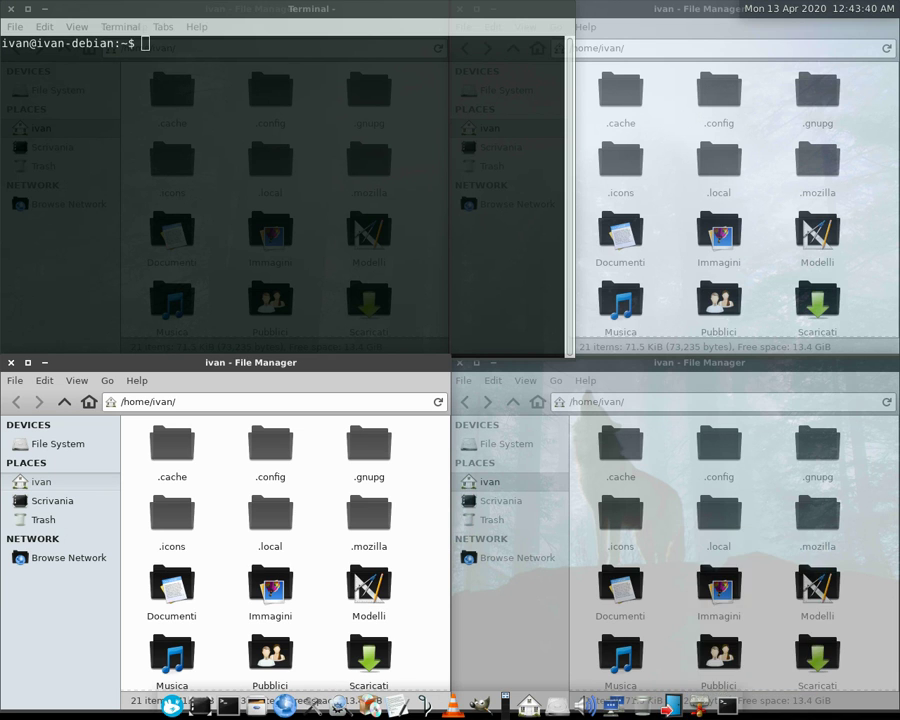
right_click(714, 705)
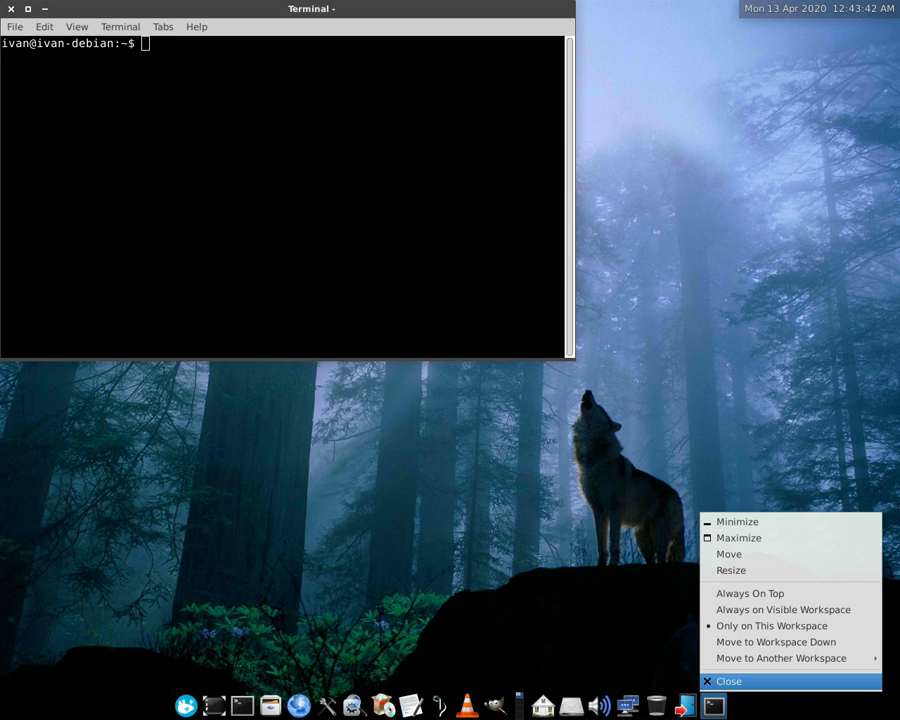
left_click(718, 679)
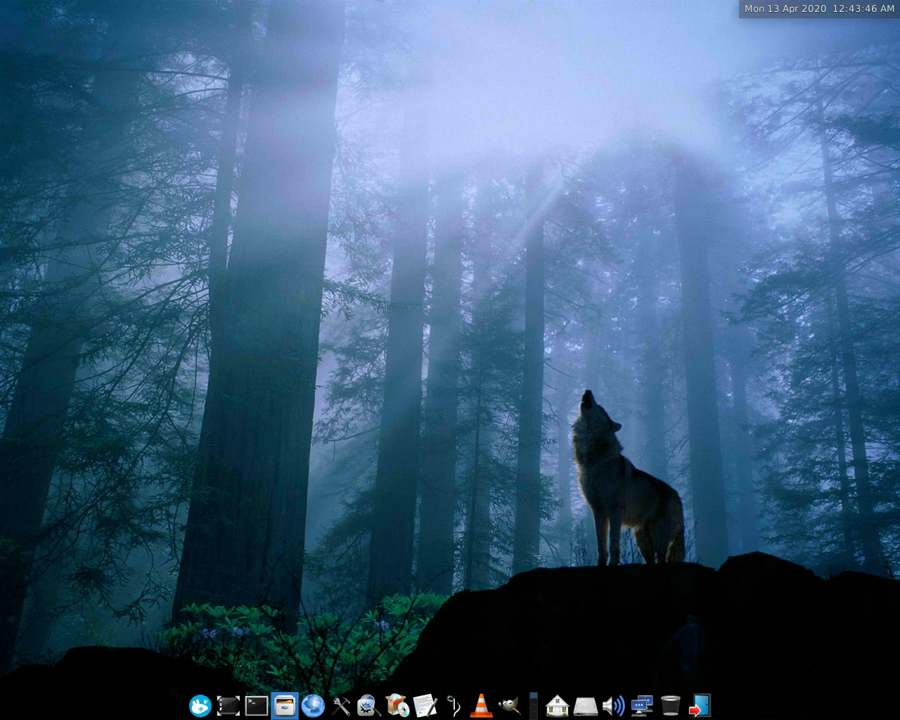
Open two file manager windows, move one partly over the other to check the inactive-window transparency, and close both
left_click(285, 705)
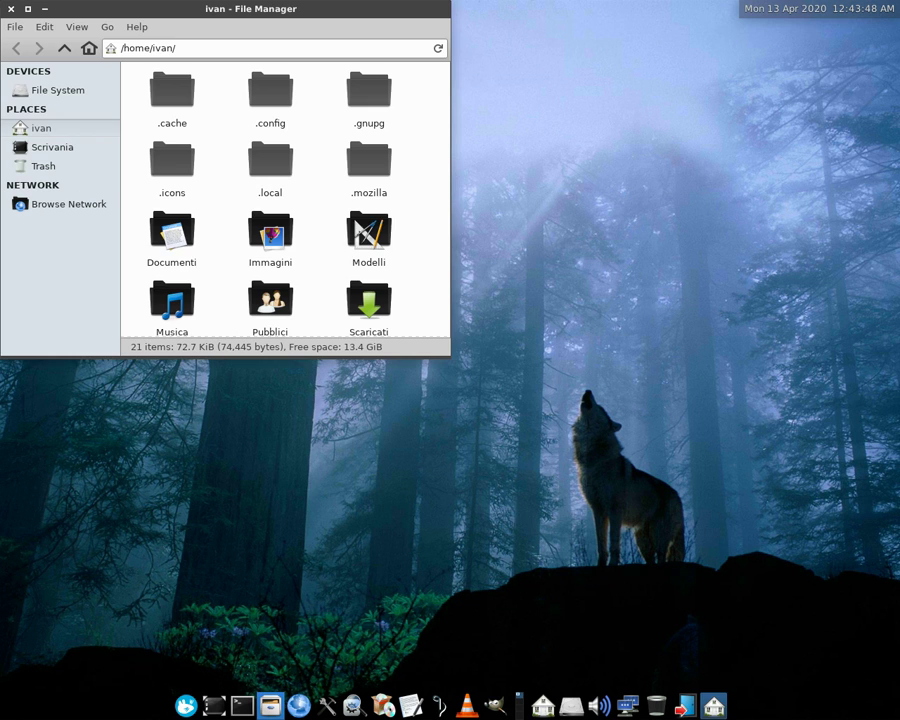
left_click(270, 705)
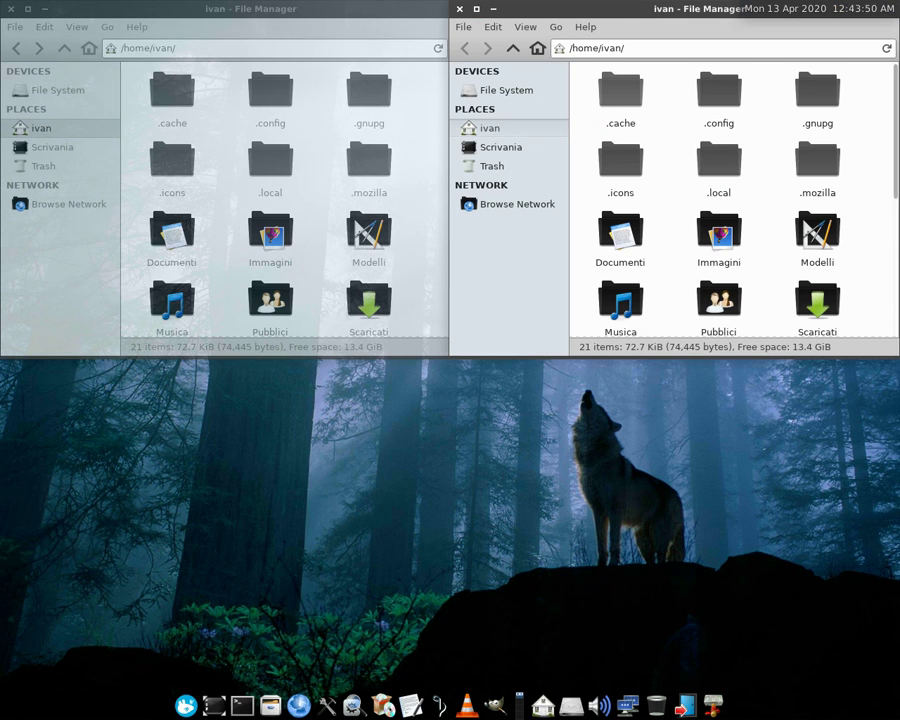
key("alt+Tab")
key("alt+Tab")
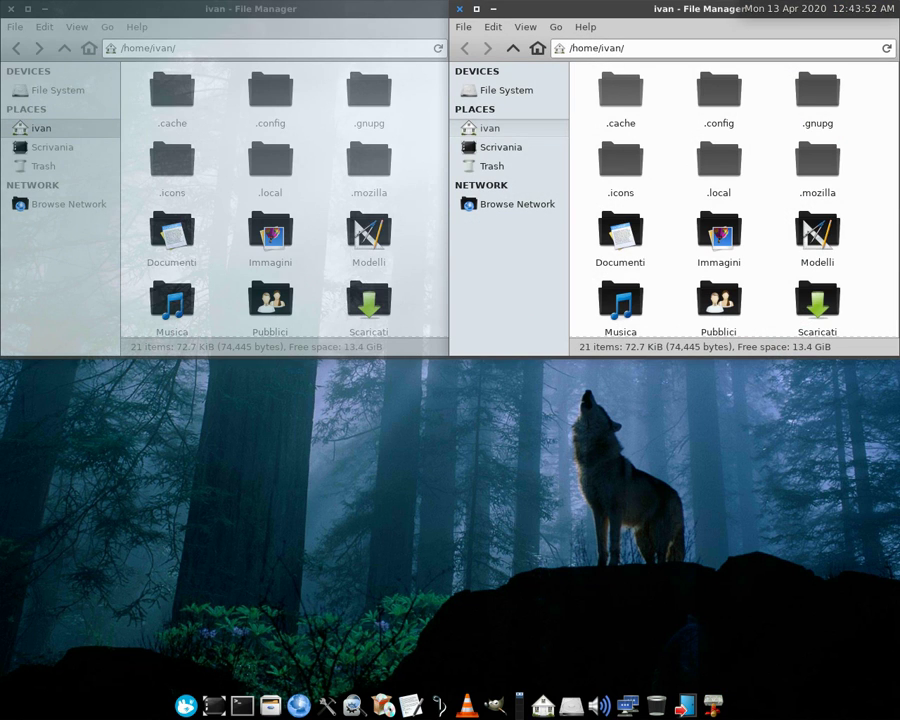
left_click_drag(600, 9, 427, 153)
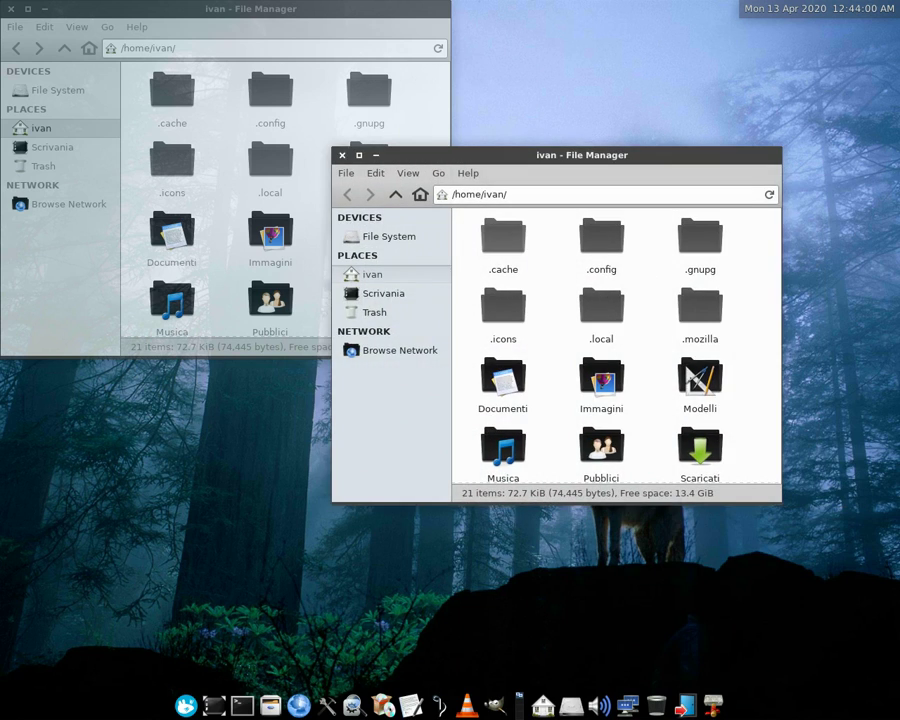
left_click(342, 155)
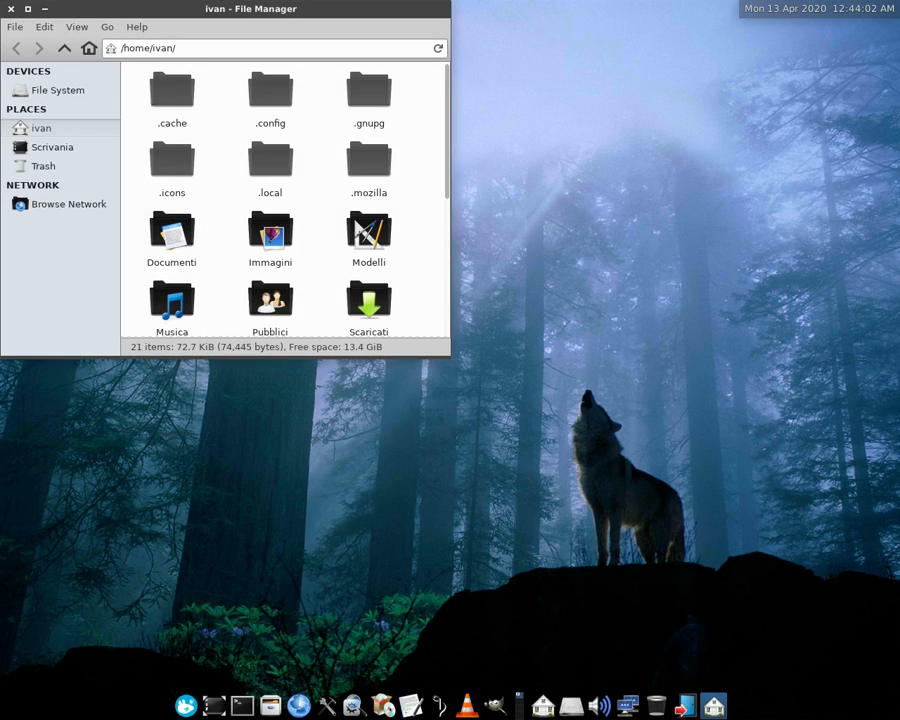
left_click(11, 9)
Open three file manager windows on separate workspaces, showing the Modelli folder in one and Immagini in another
left_click(270, 706)
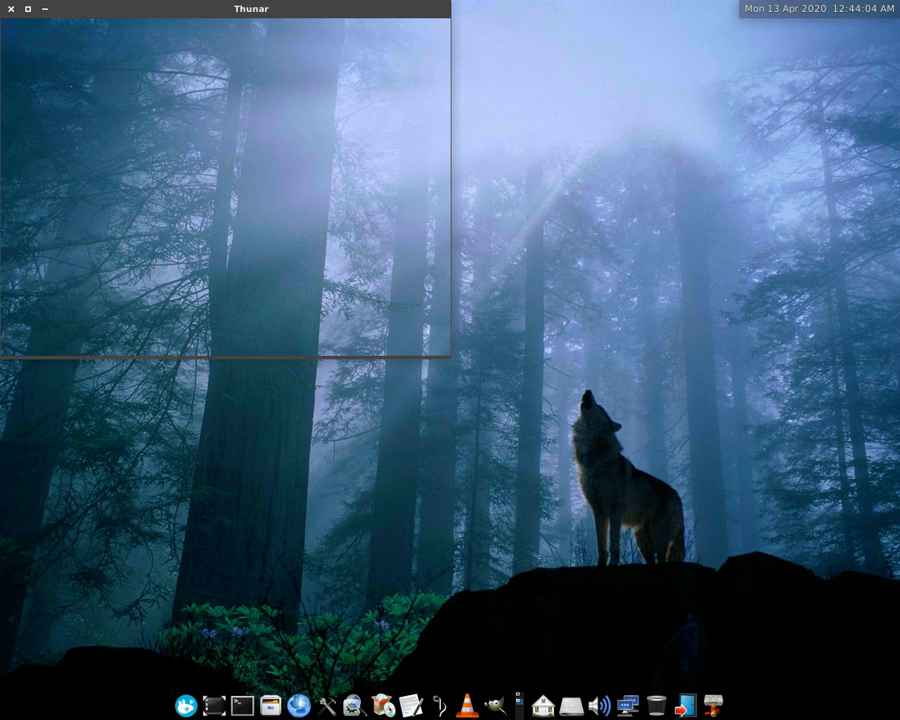
key("ctrl+w")
left_click(270, 706)
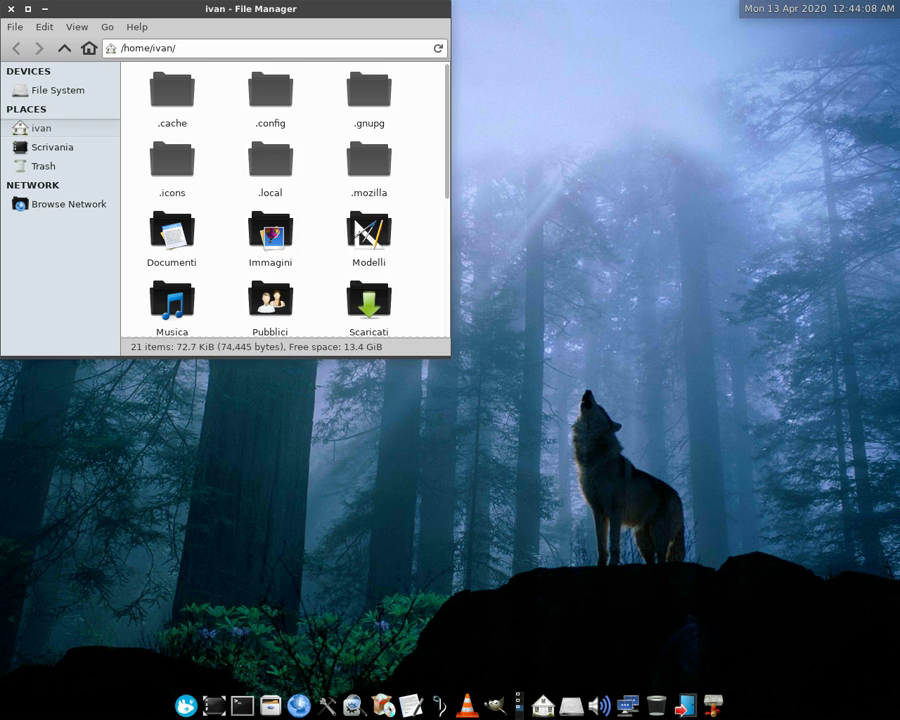
double_click(357, 229)
left_click(713, 706)
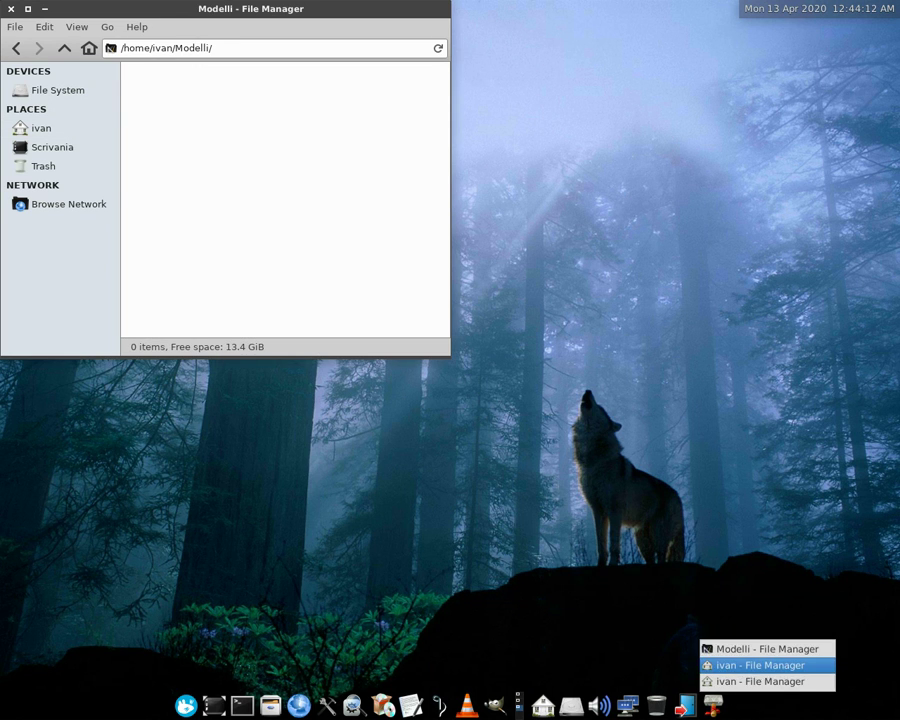
left_click(755, 665)
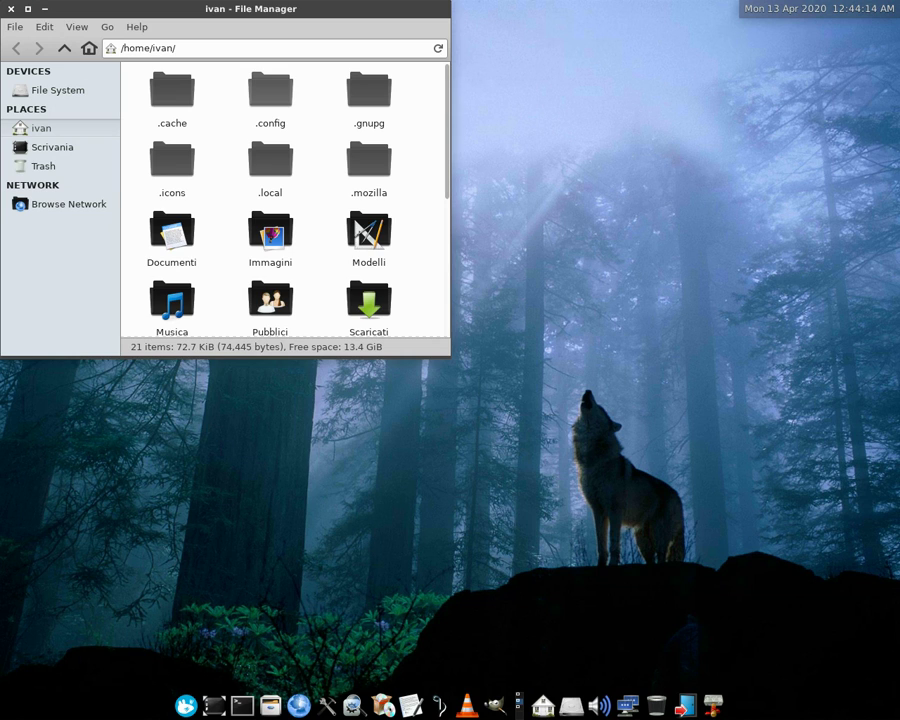
double_click(270, 235)
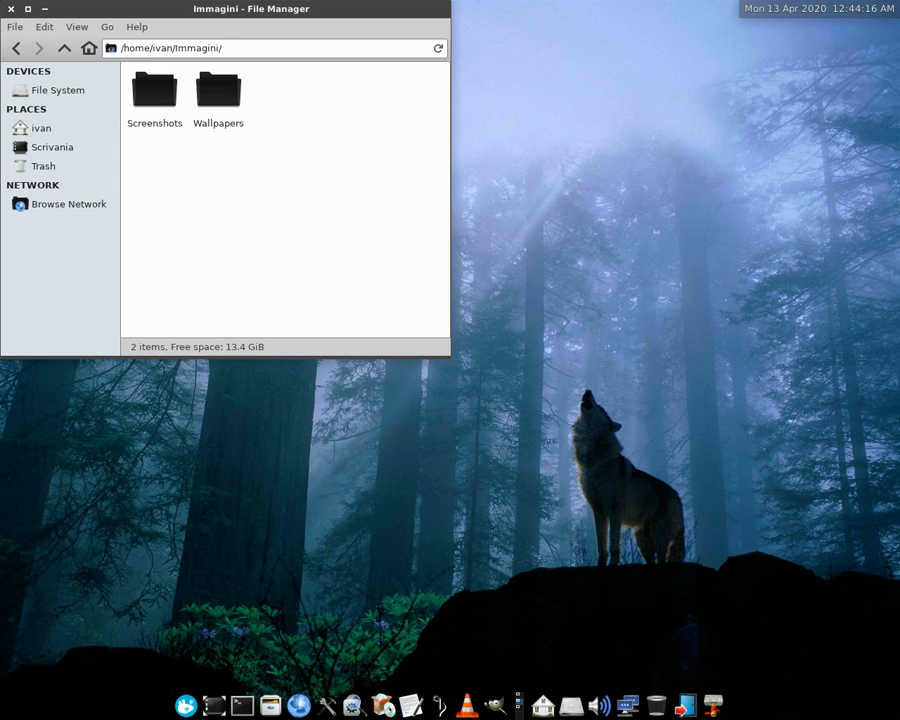
Test workspace switching from the grouped dock windows by bringing up and moving the home folder window, and return to Immagini
left_click(713, 706)
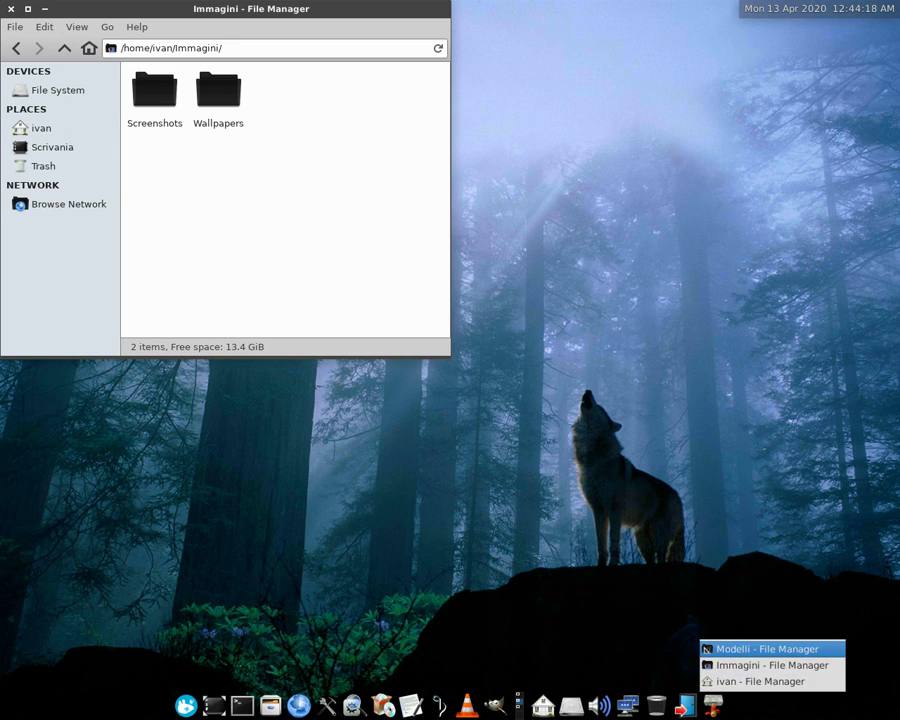
left_click(760, 681)
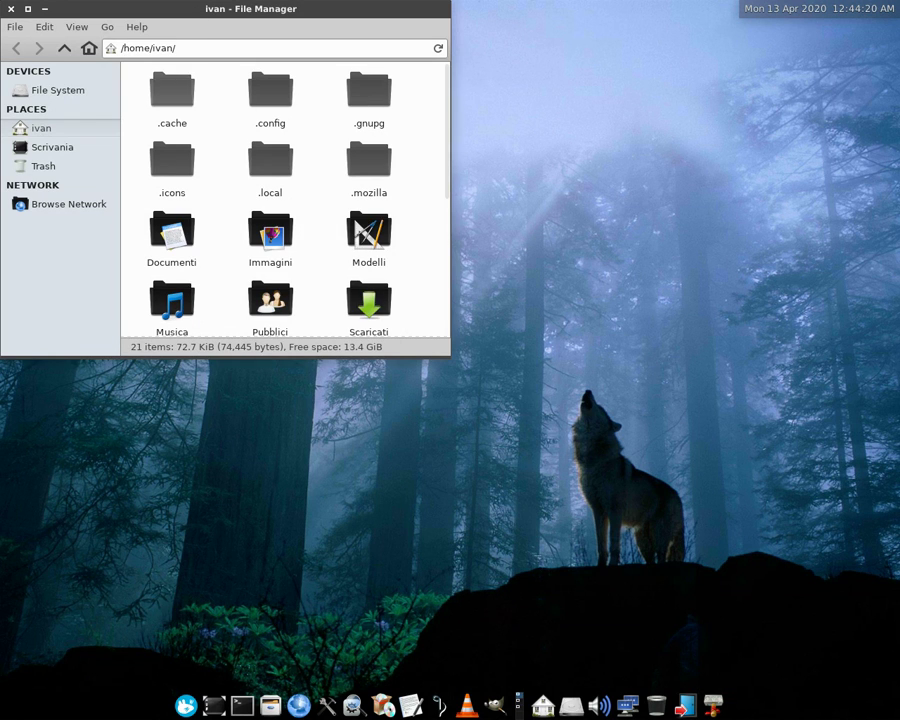
left_click_drag(250, 9, 679, 160)
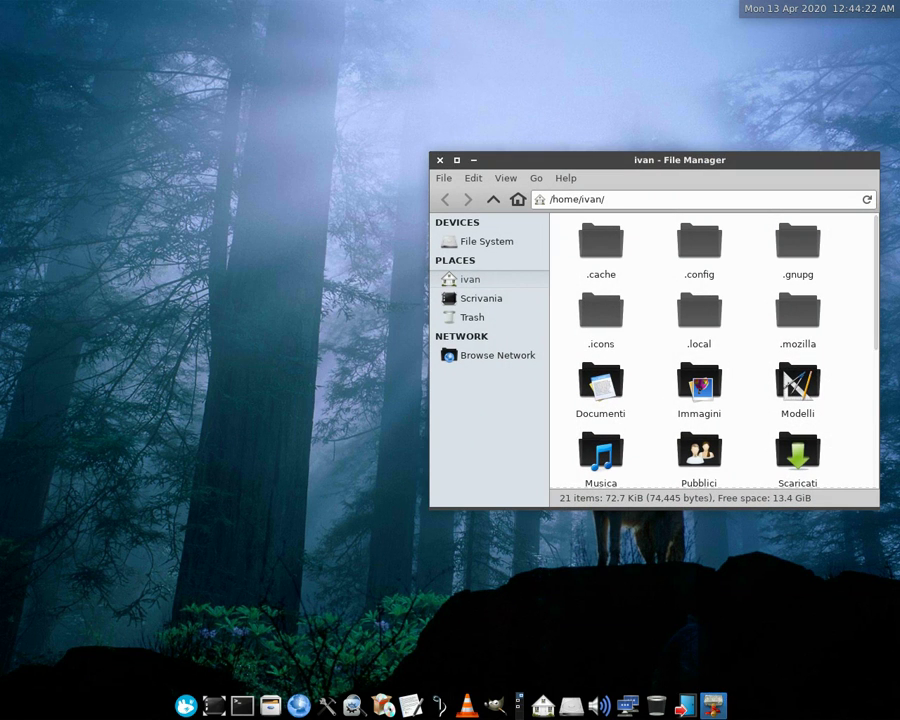
left_click(713, 705)
left_click(760, 663)
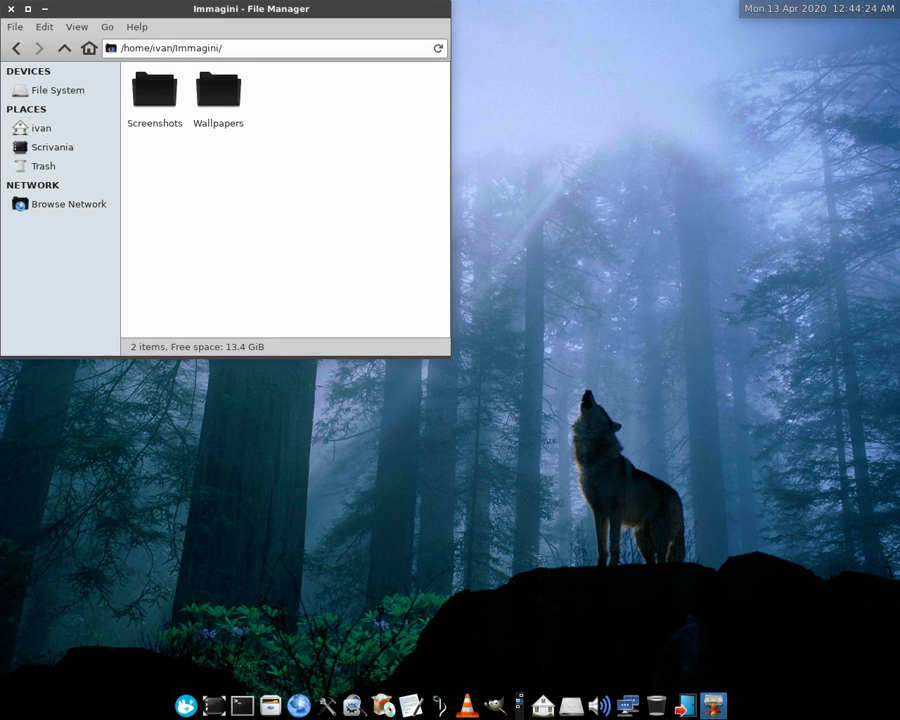
Switch to the Modelli window through the dock, move it towards the screen's centre, and close all file manager windows
left_click(713, 705)
left_click(760, 647)
left_click_drag(250, 9, 613, 157)
right_click(713, 705)
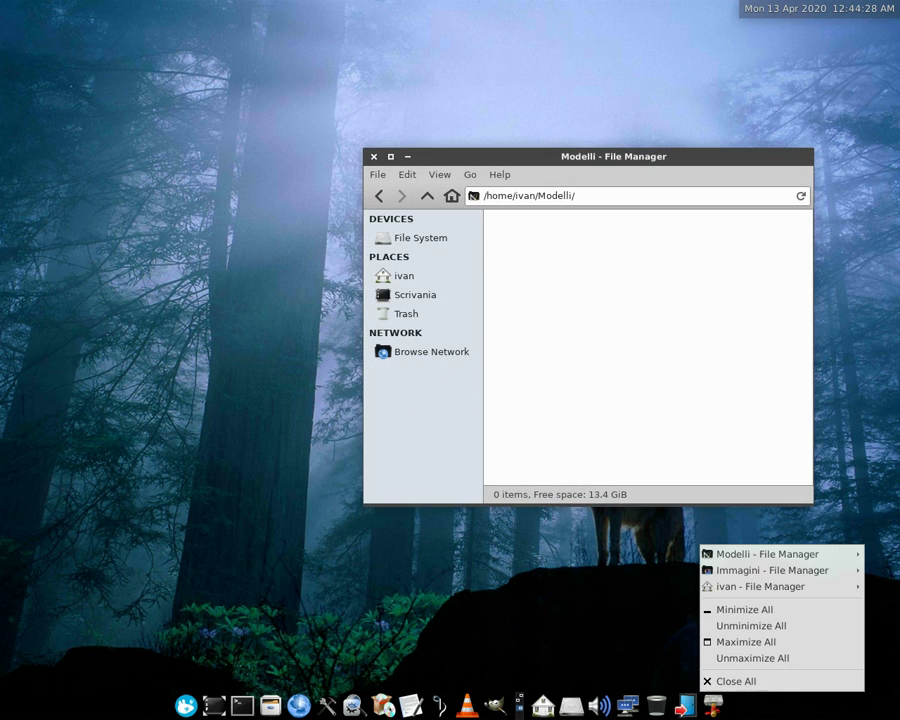
left_click(735, 681)
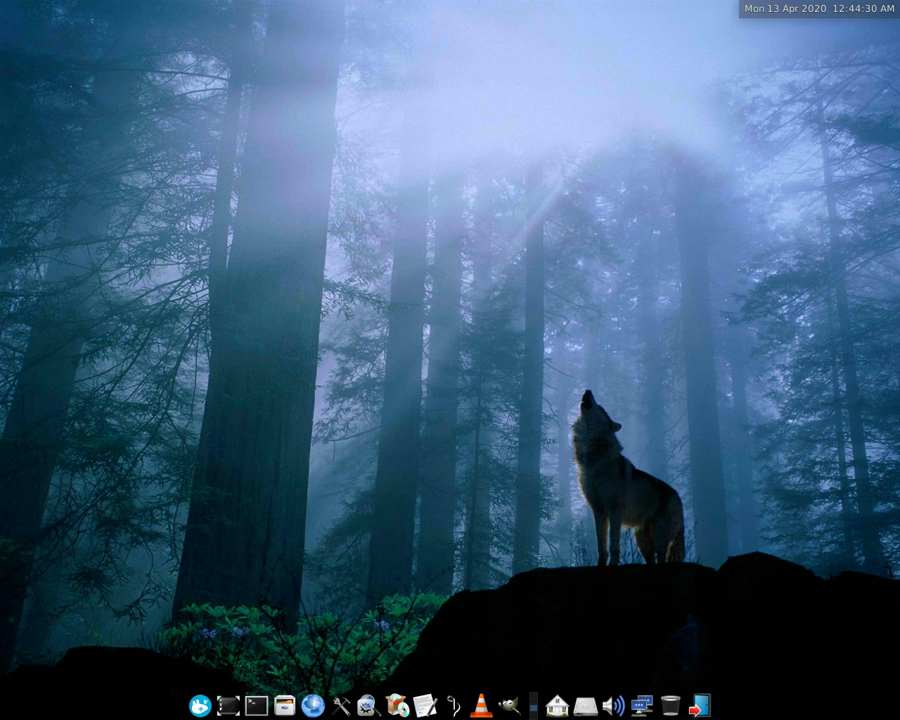